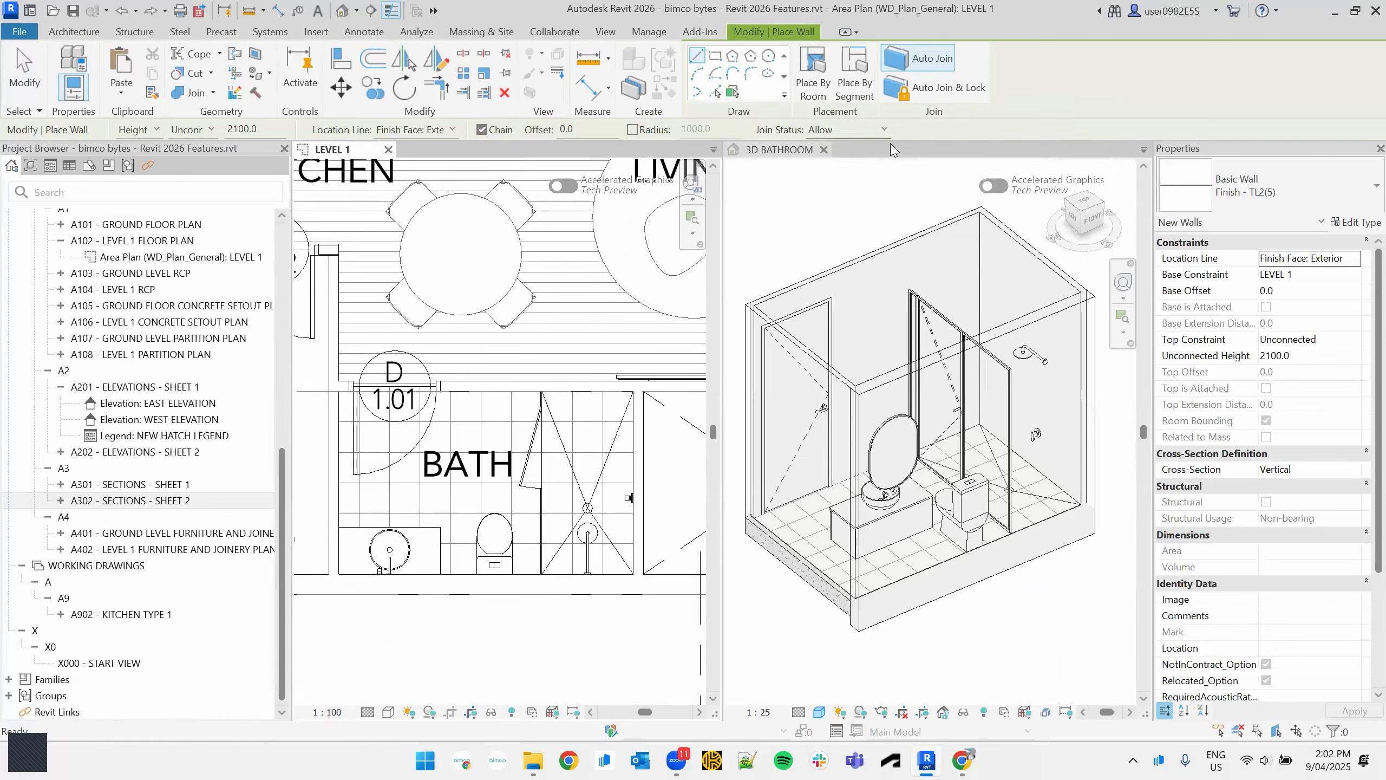
# - Try placing Finish - TL2(5) walls by segment along the bathroom walls, and undo the placements
pyautogui.click(854, 75)
pyautogui.click(633, 443)
pyautogui.click(586, 391)
pyautogui.hotkey('ctrl', 'z')
pyautogui.hotkey('ctrl', 'z')
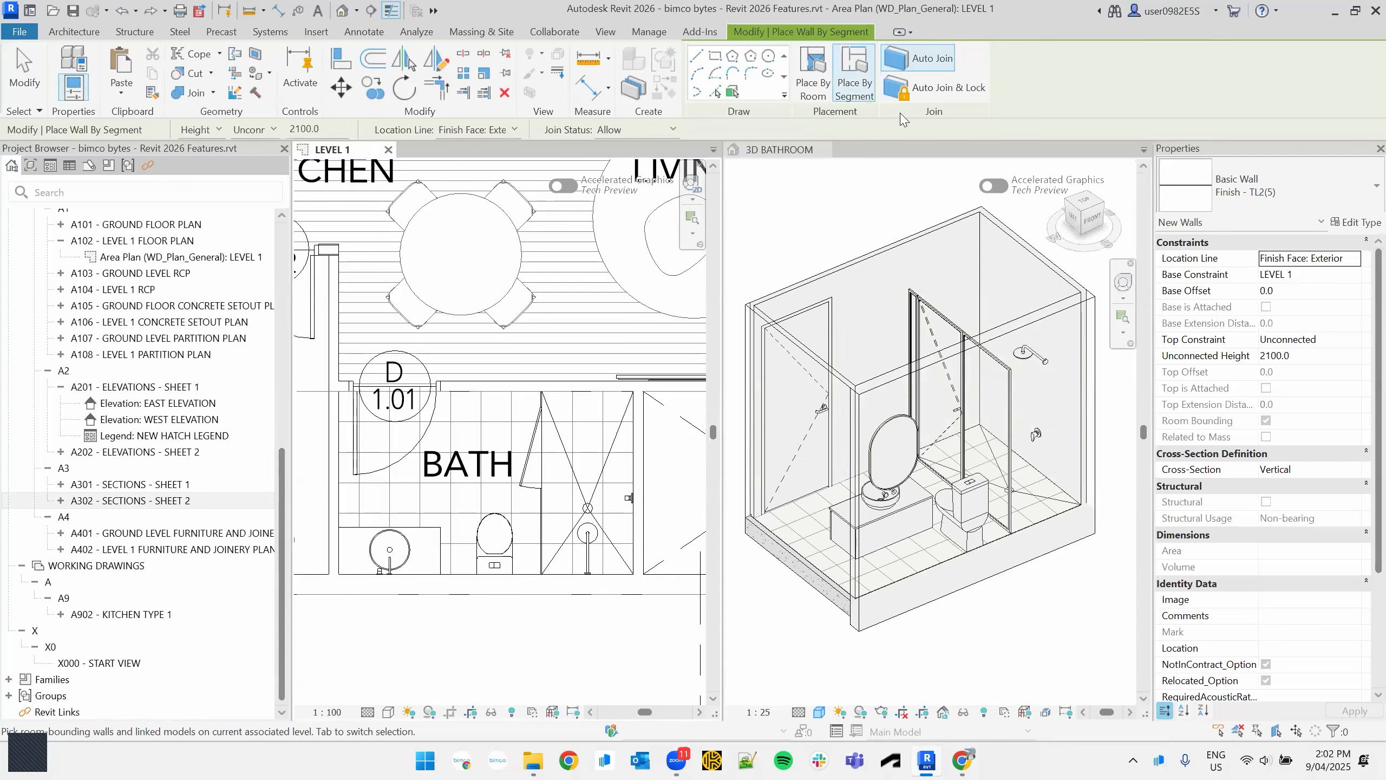
# - Place Finish - TL2(5) walls by room around the whole bathroom, joined to its existing walls
pyautogui.click(816, 87)
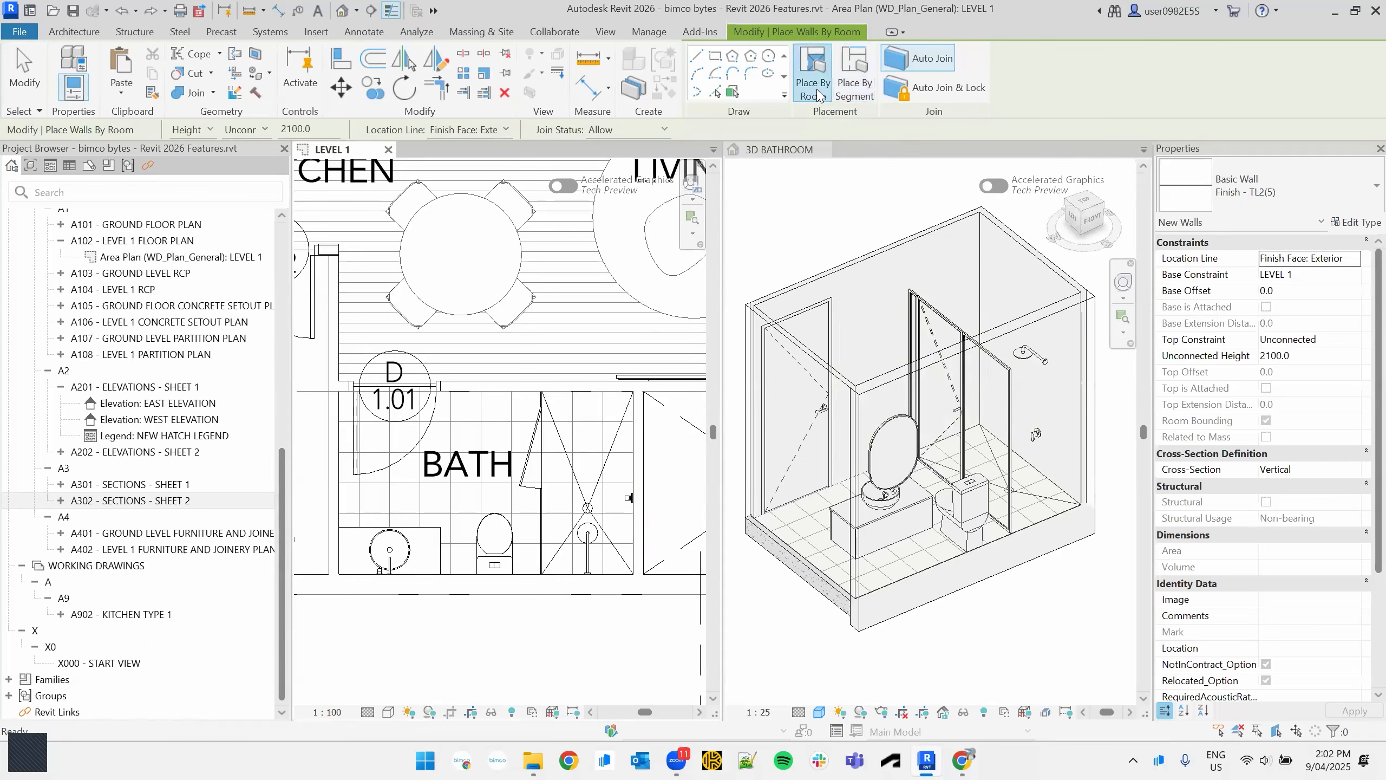
pyautogui.click(592, 459)
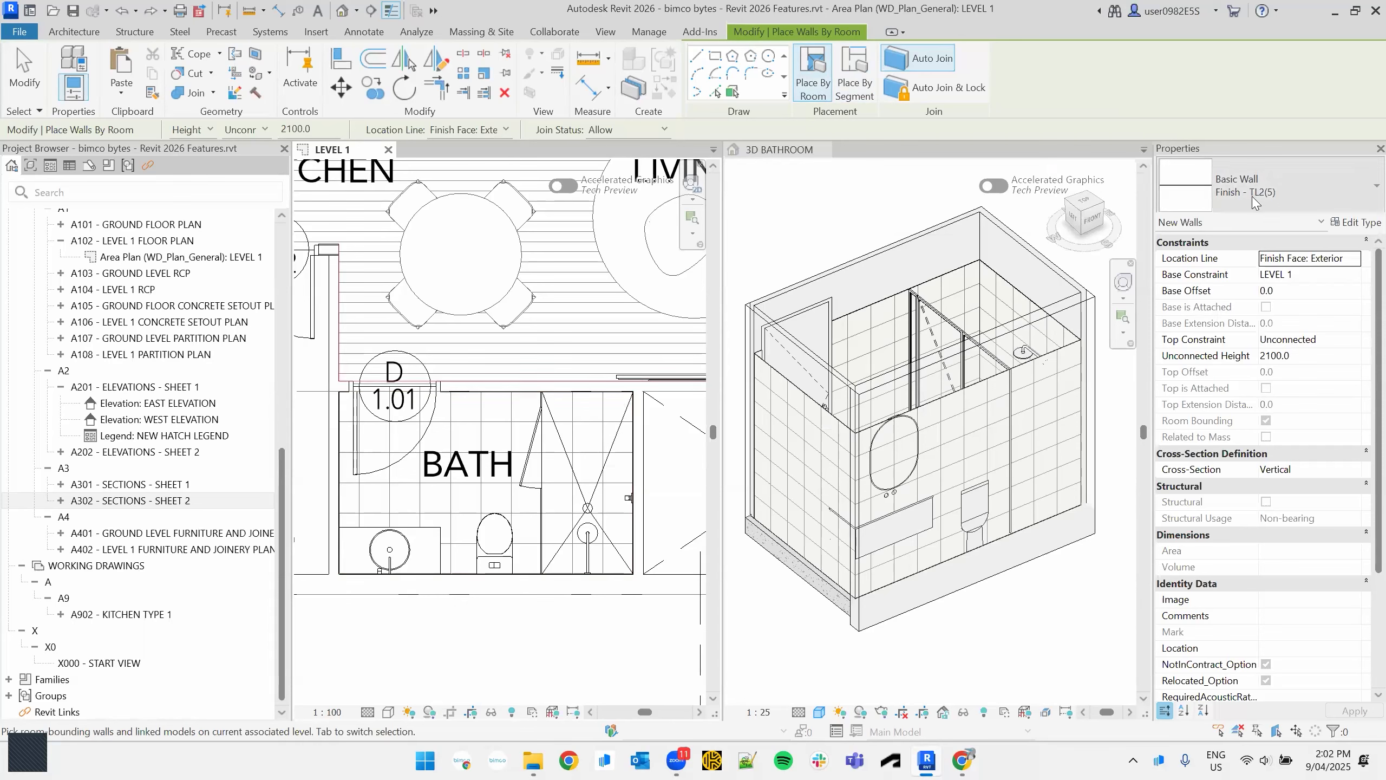
pyautogui.scroll(5, 617, 404)
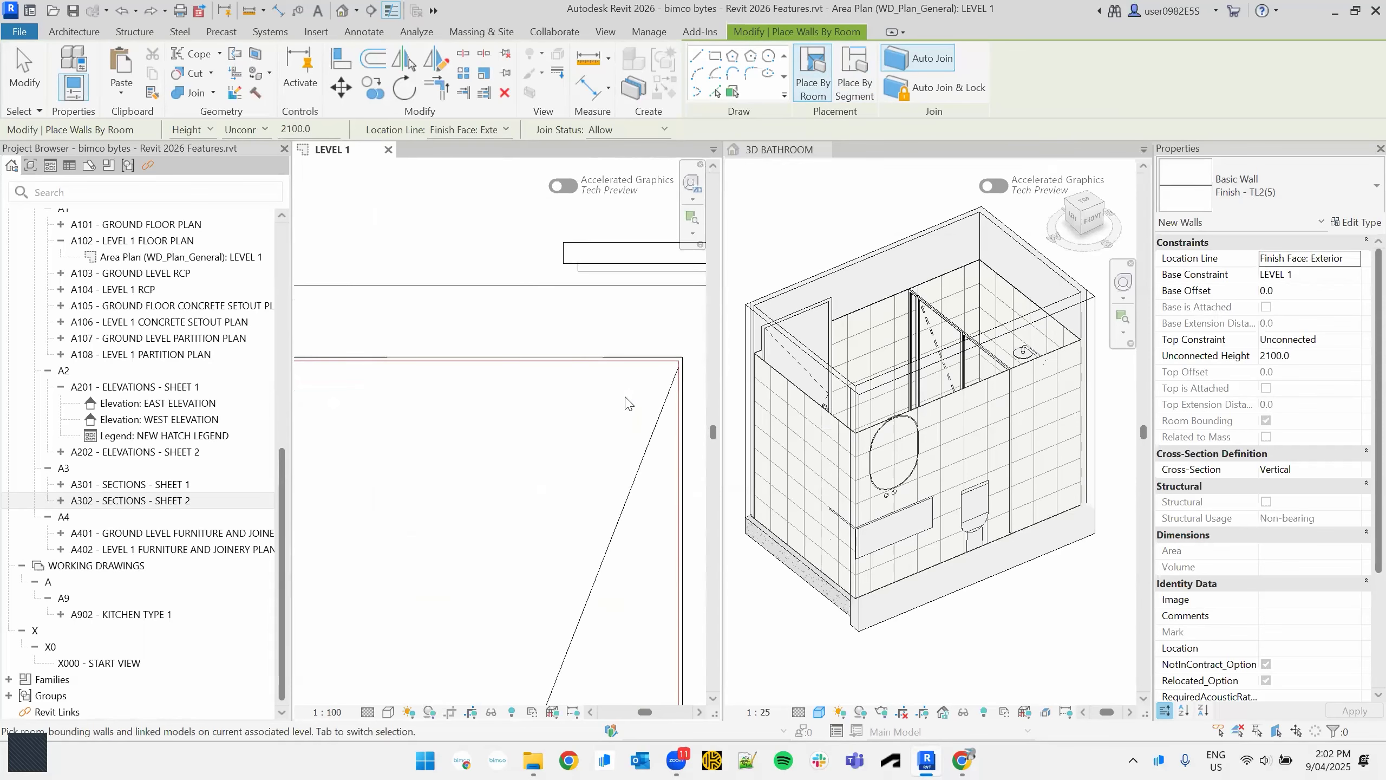
pyautogui.press('Escape')
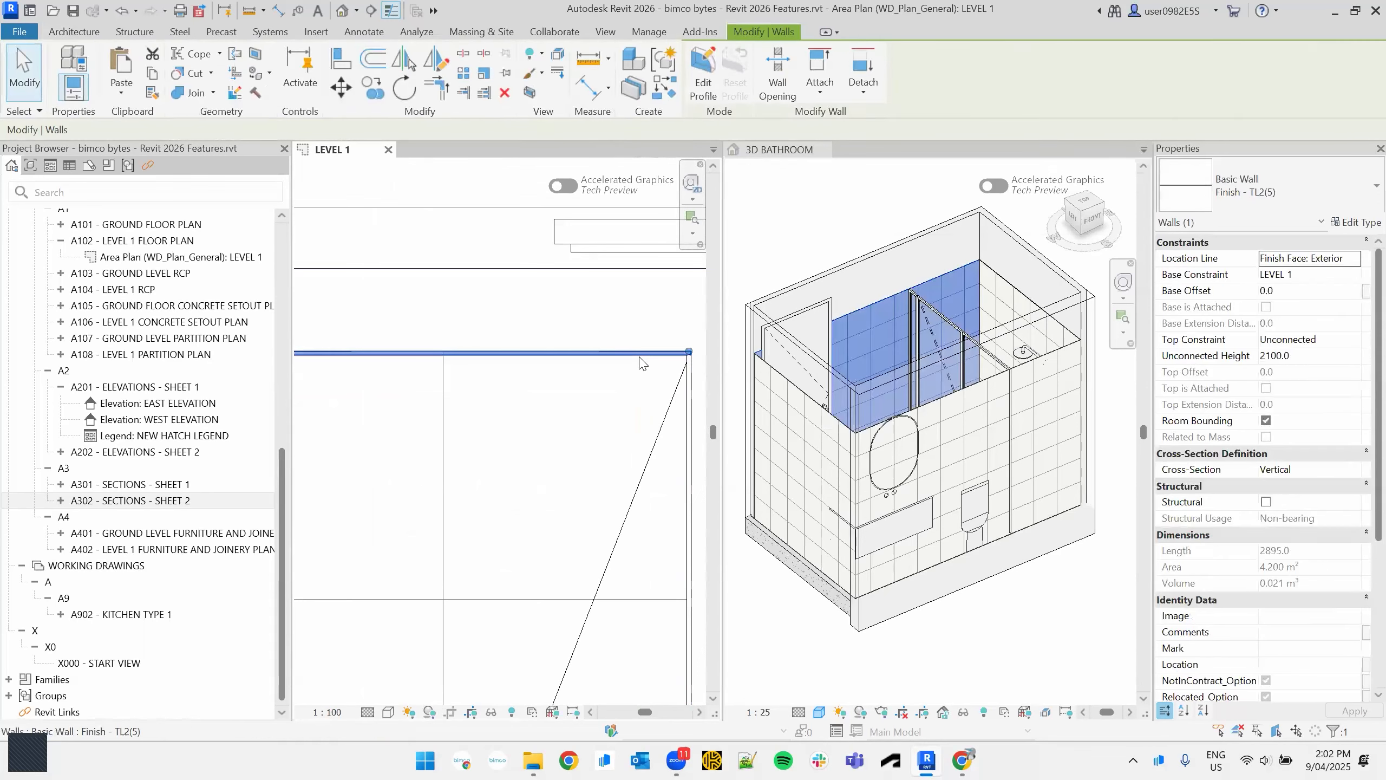
pyautogui.click(640, 361)
pyautogui.scroll(-5, 515, 445)
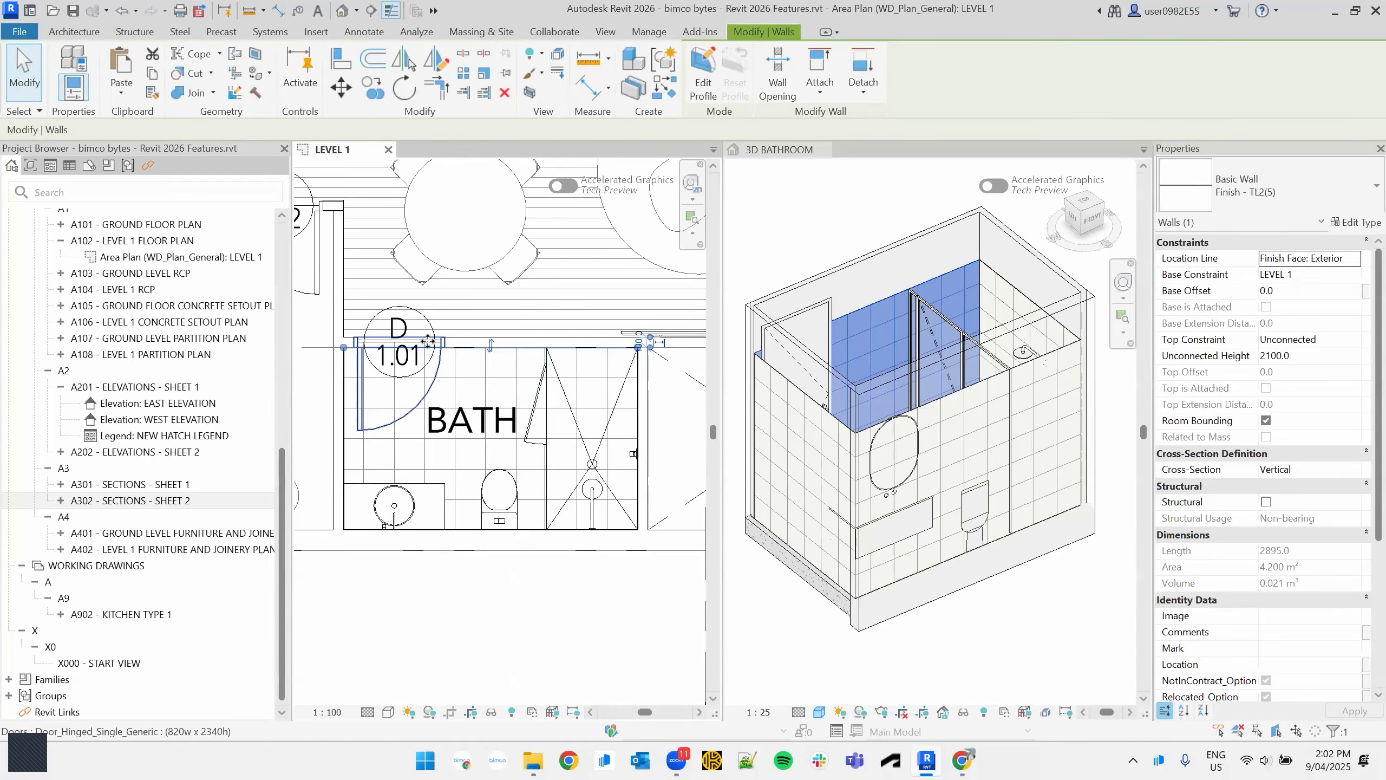
# - Delete the tile finish wall on the bathroom's west side and accept the warnings
pyautogui.click(787, 438)
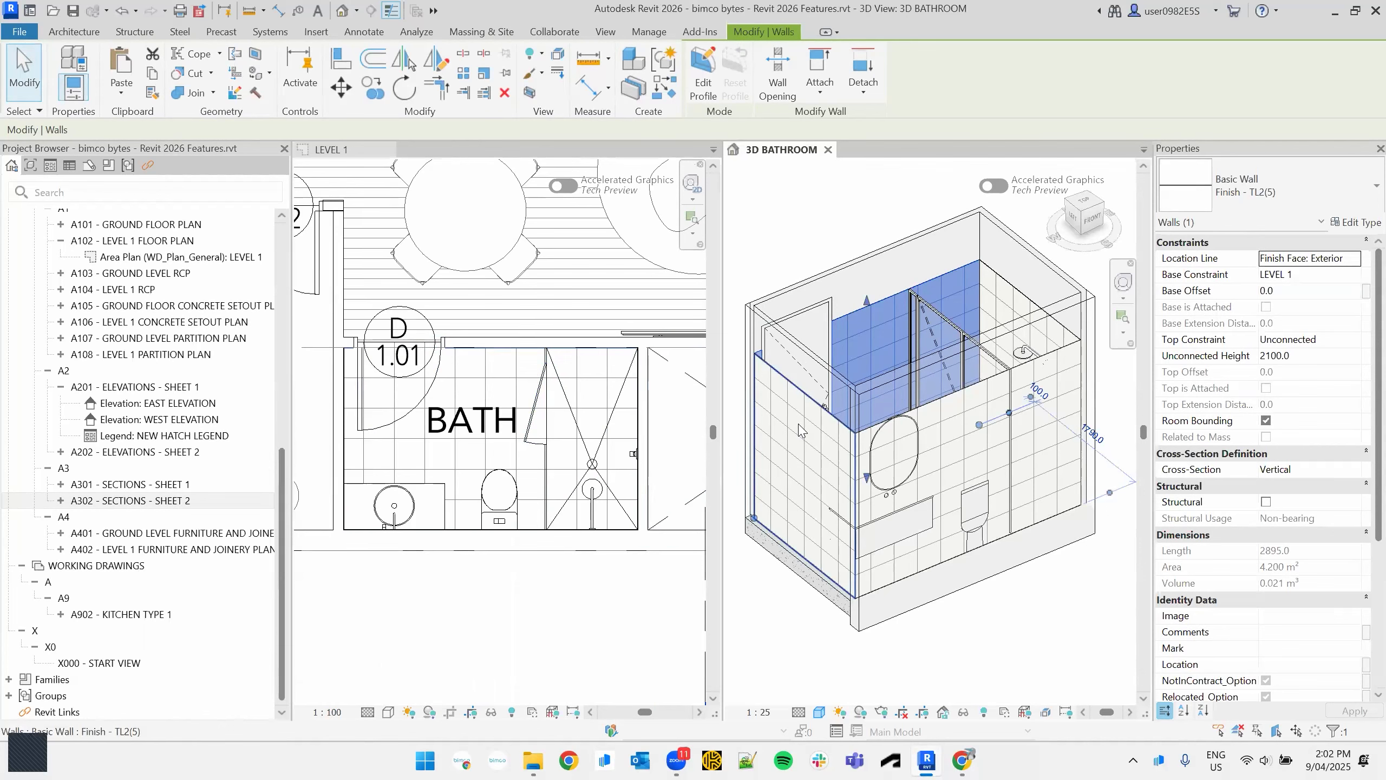
pyautogui.click(813, 433)
pyautogui.press('Delete')
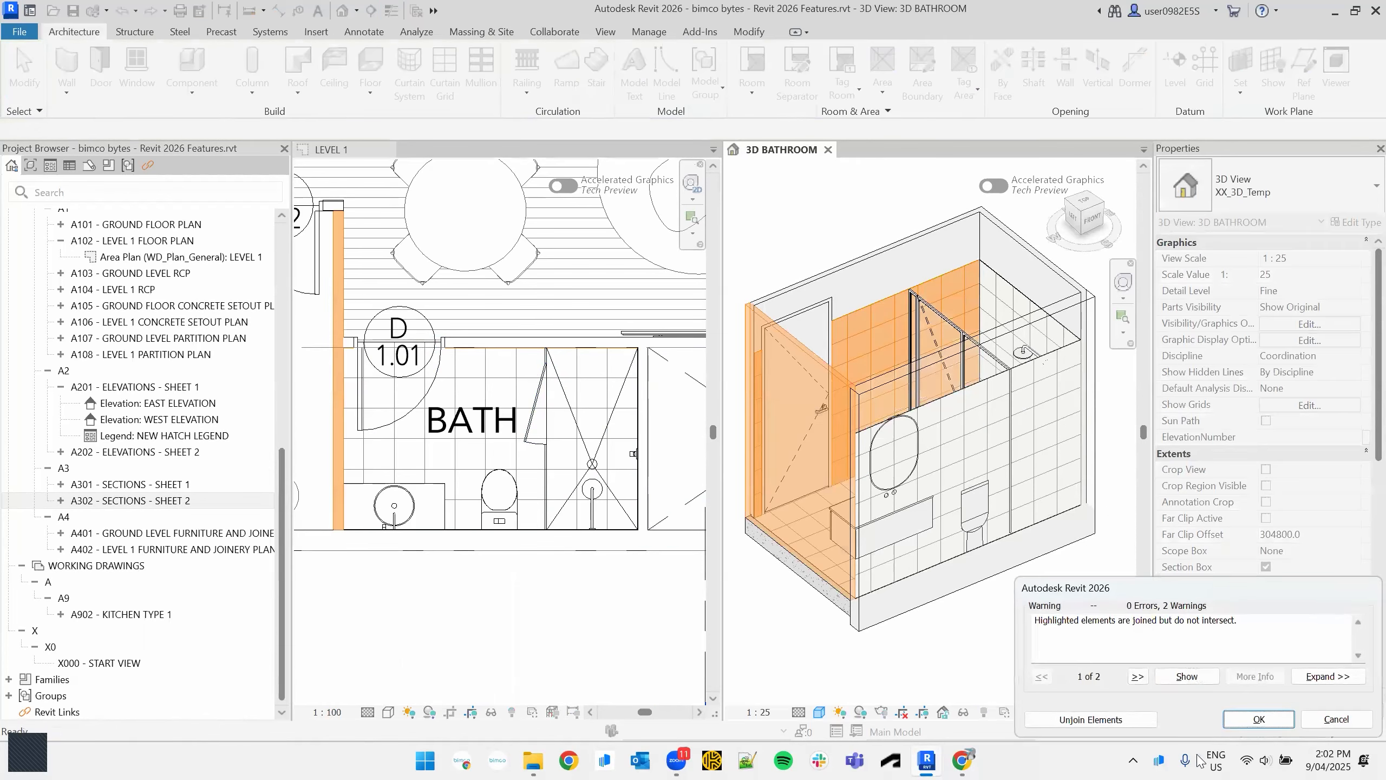
pyautogui.click(1258, 720)
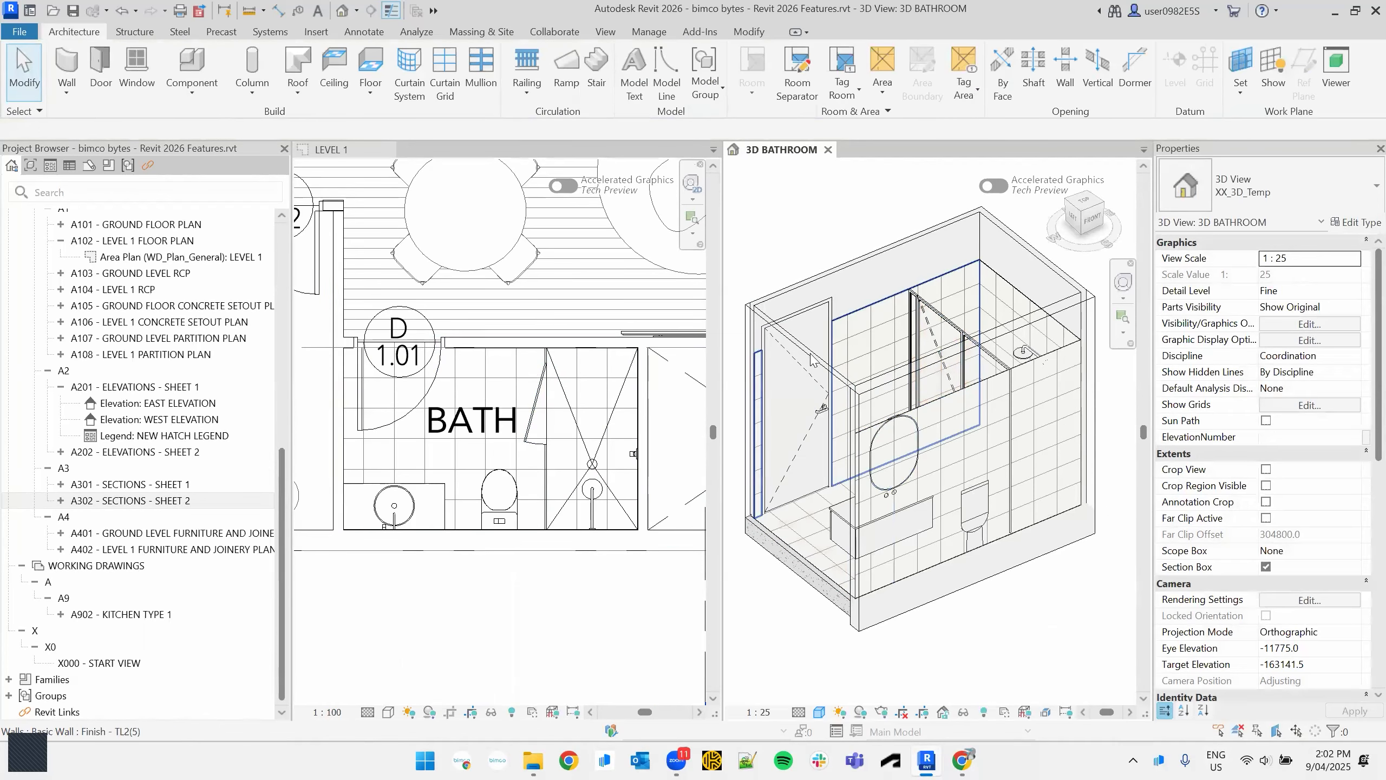
pyautogui.click(512, 378)
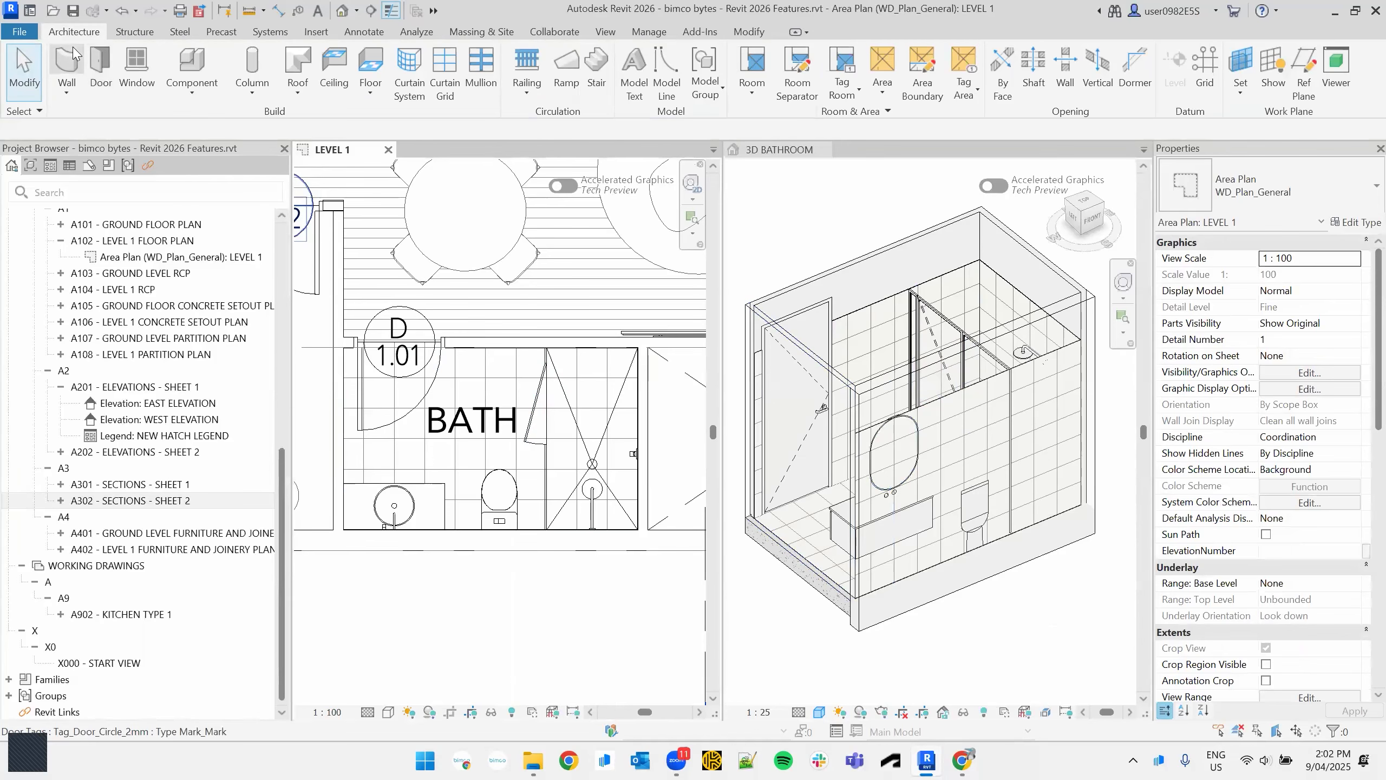
pyautogui.click(68, 60)
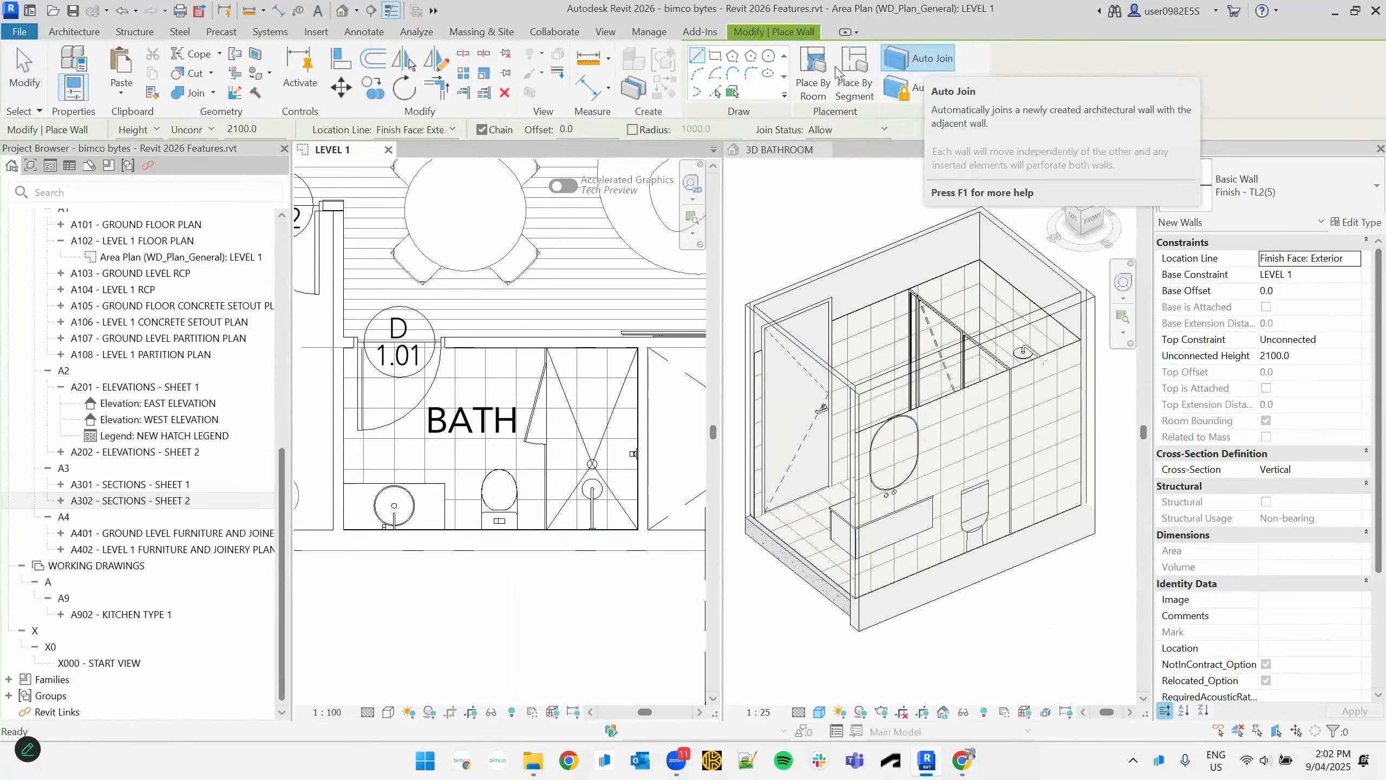
pyautogui.press('Escape')
pyautogui.click(868, 330)
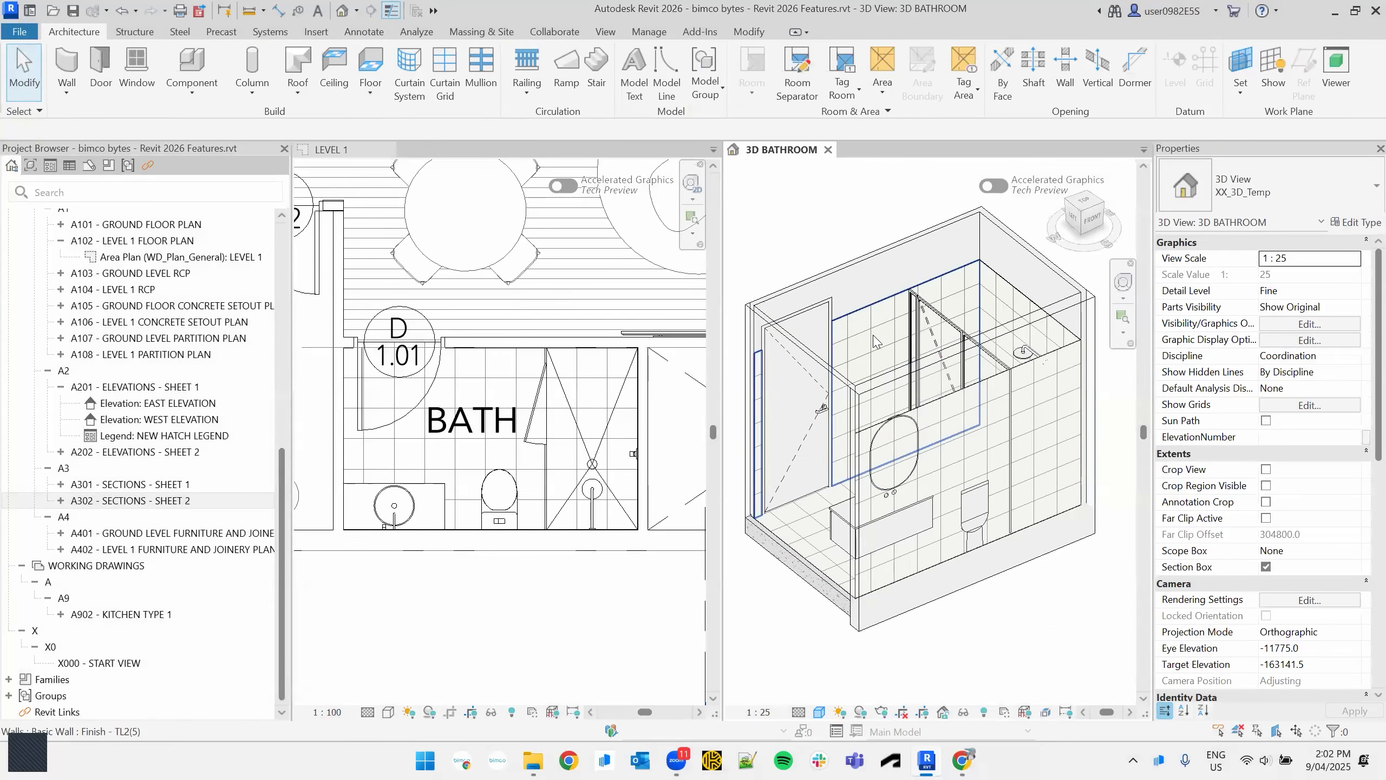
pyautogui.click(873, 317)
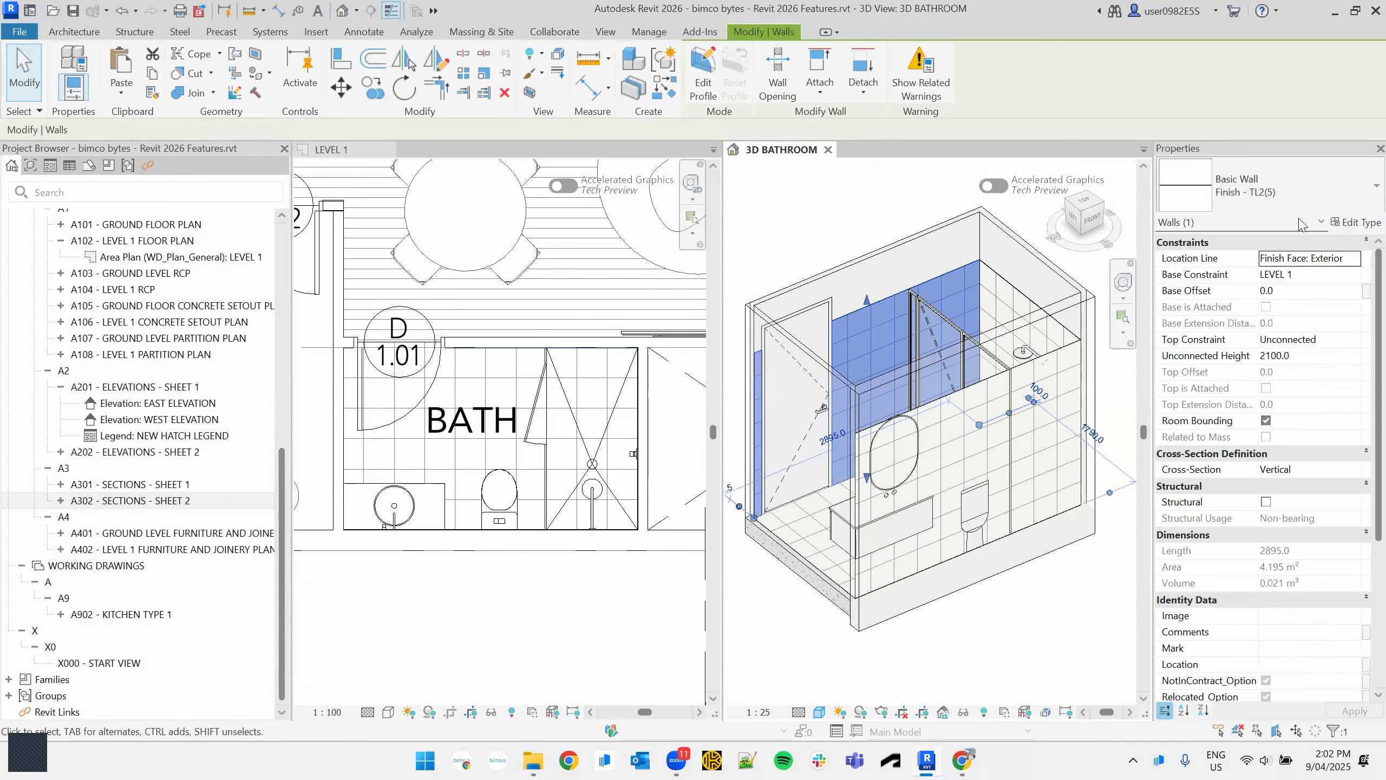
# - Close the 3D BATHROOM view and open the layer structure of the bathroom's north tile finish wall
pyautogui.click(827, 150)
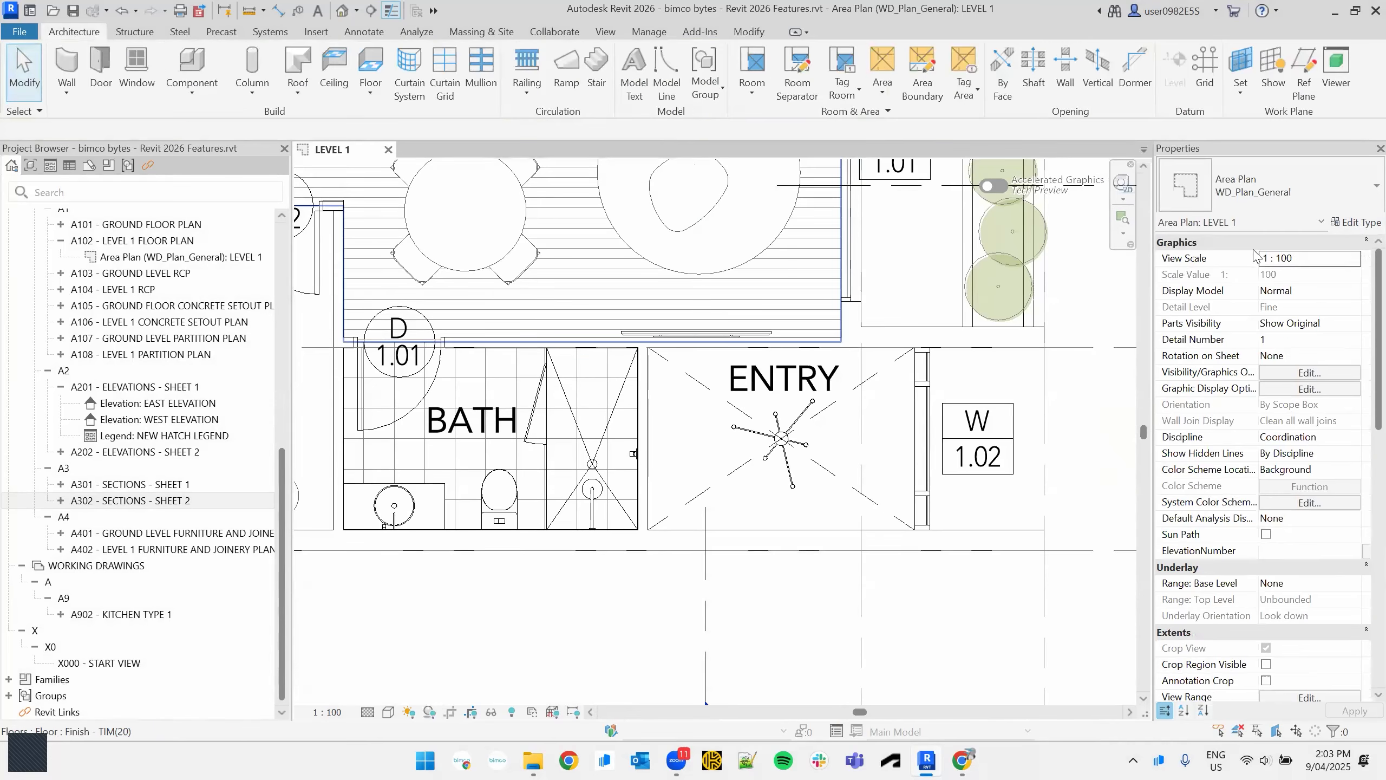
pyautogui.scroll(4, 581, 344)
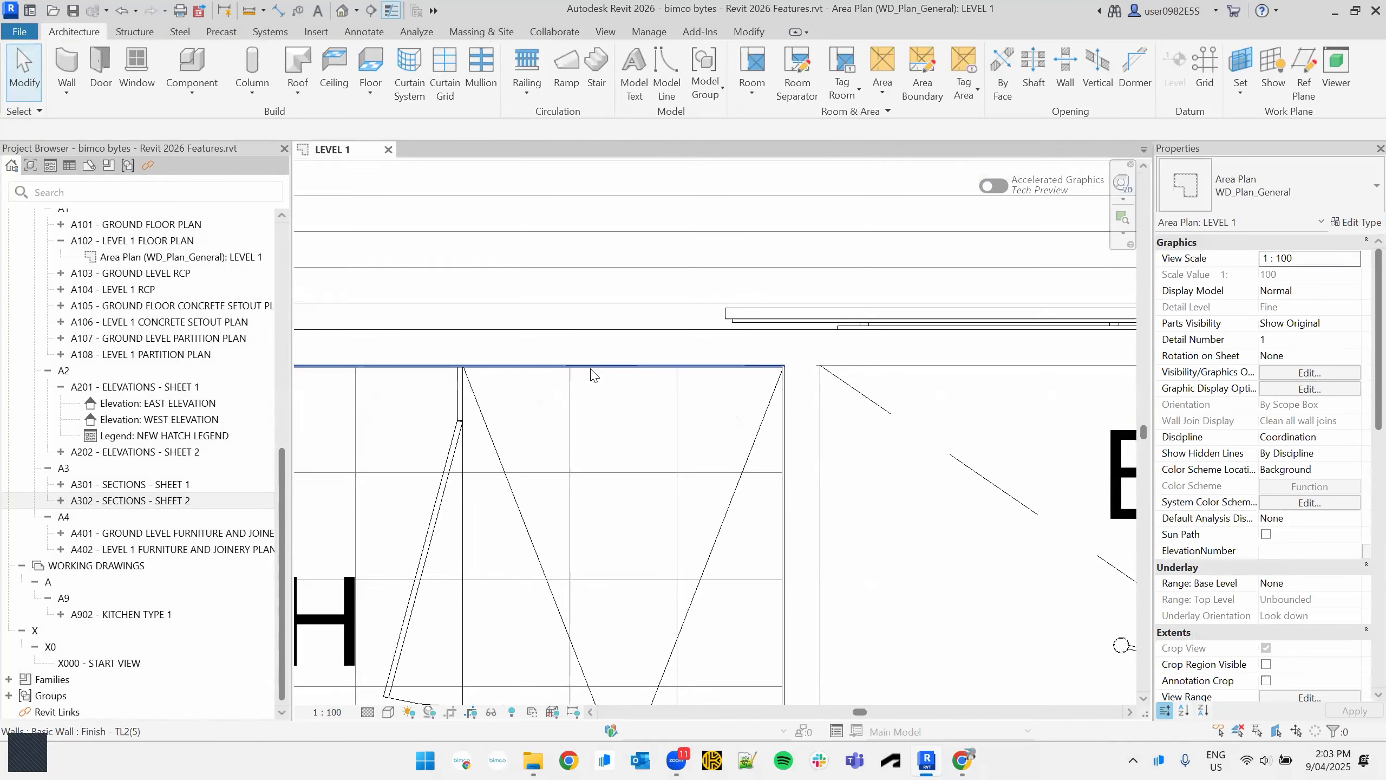
pyautogui.click(592, 367)
pyautogui.click(1353, 229)
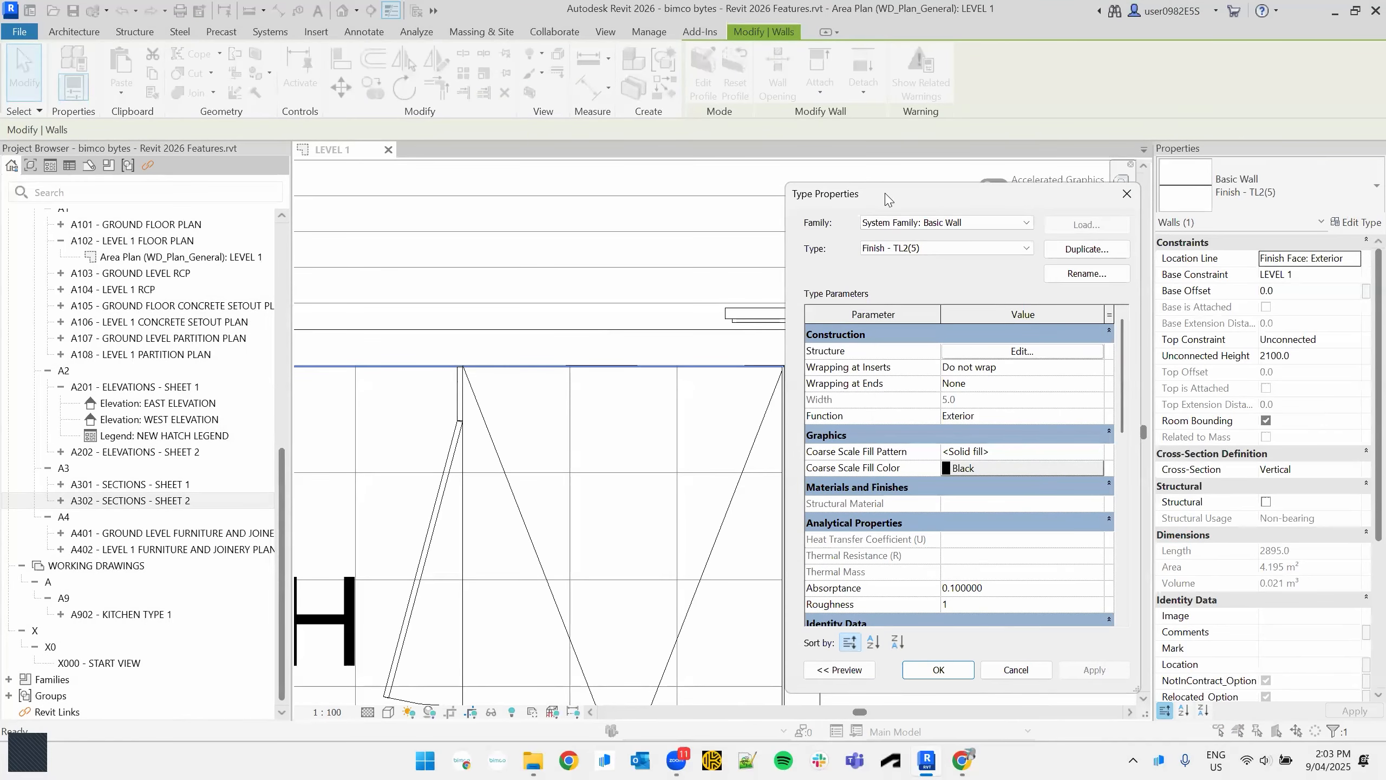
pyautogui.moveTo(886, 198); pyautogui.dragTo(869, 183)
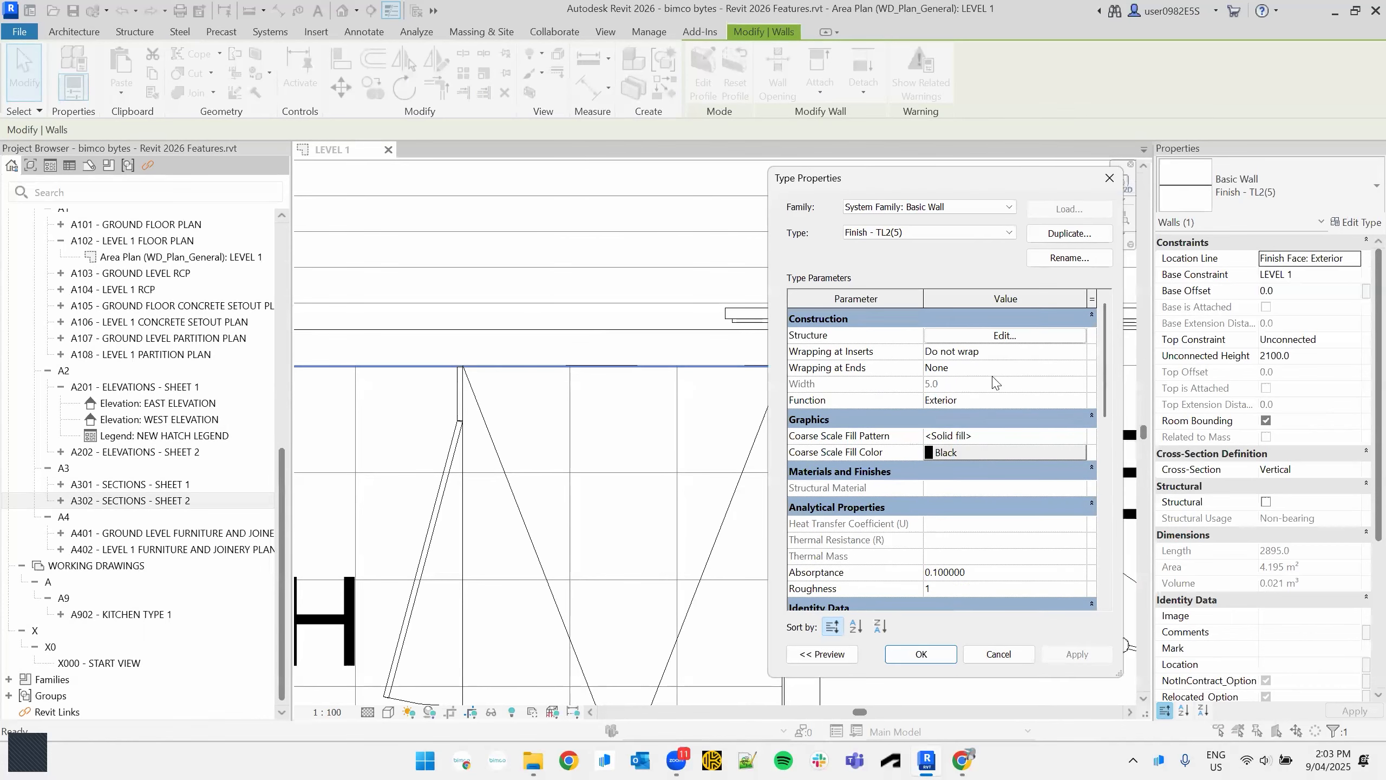
pyautogui.click(986, 335)
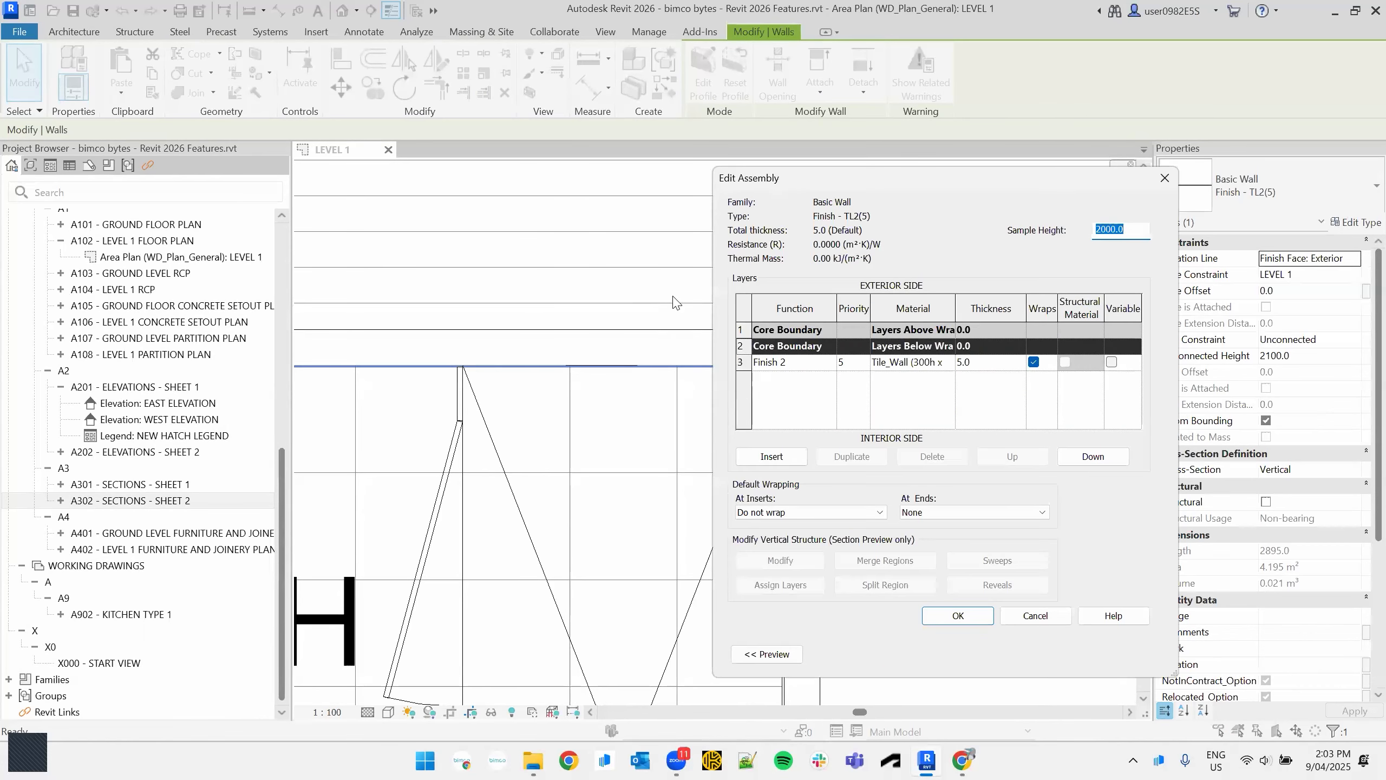
# - Move the Finish 2 tile layer inside the core boundaries, move it back below them, and accept the wall type
pyautogui.click(785, 363)
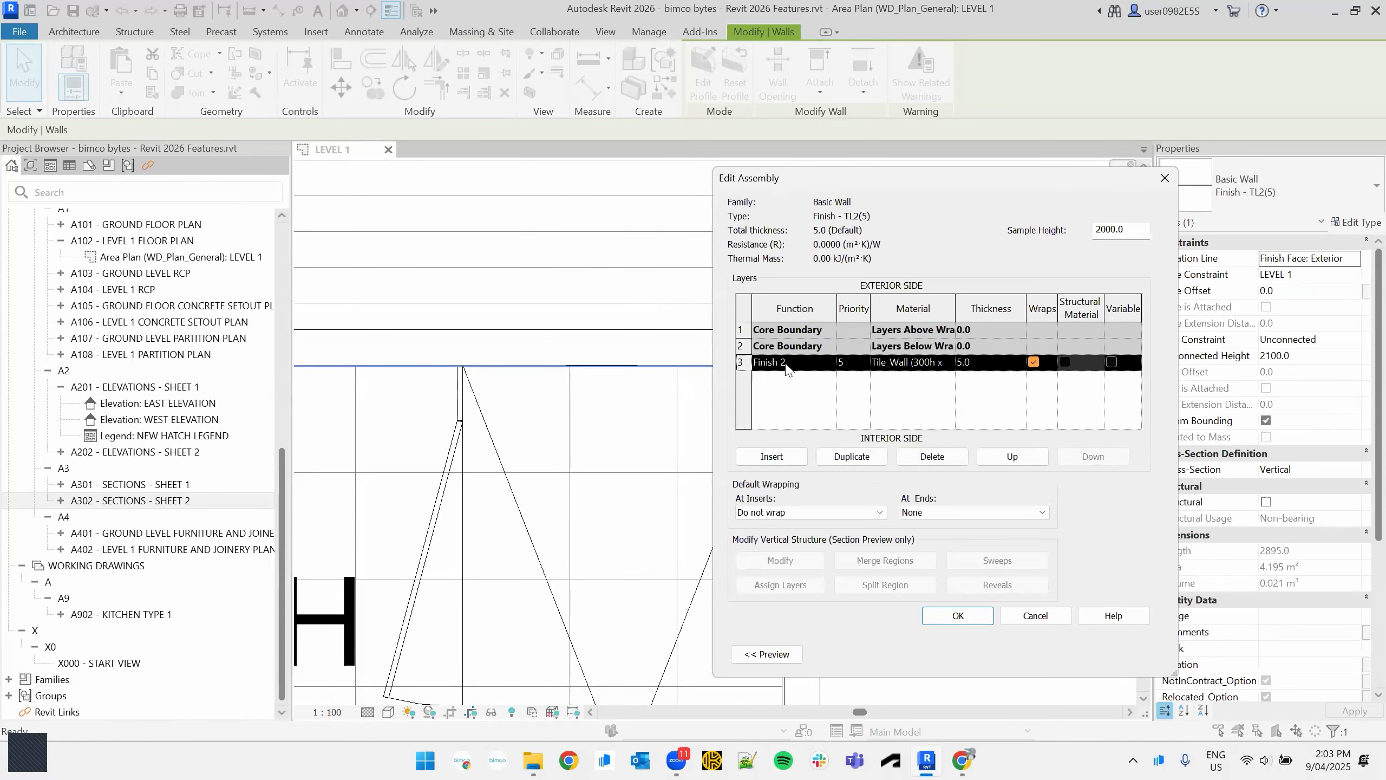
pyautogui.click(1011, 458)
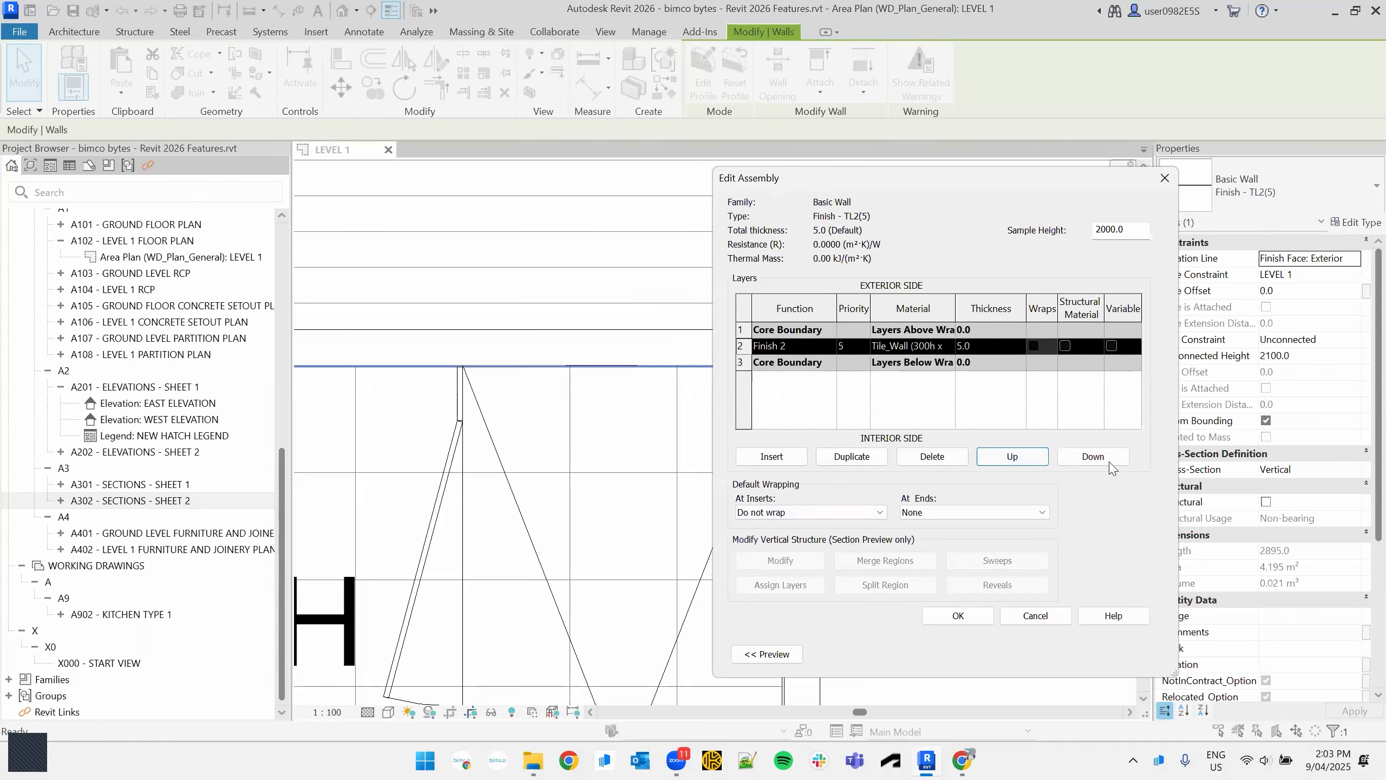
pyautogui.click(1107, 459)
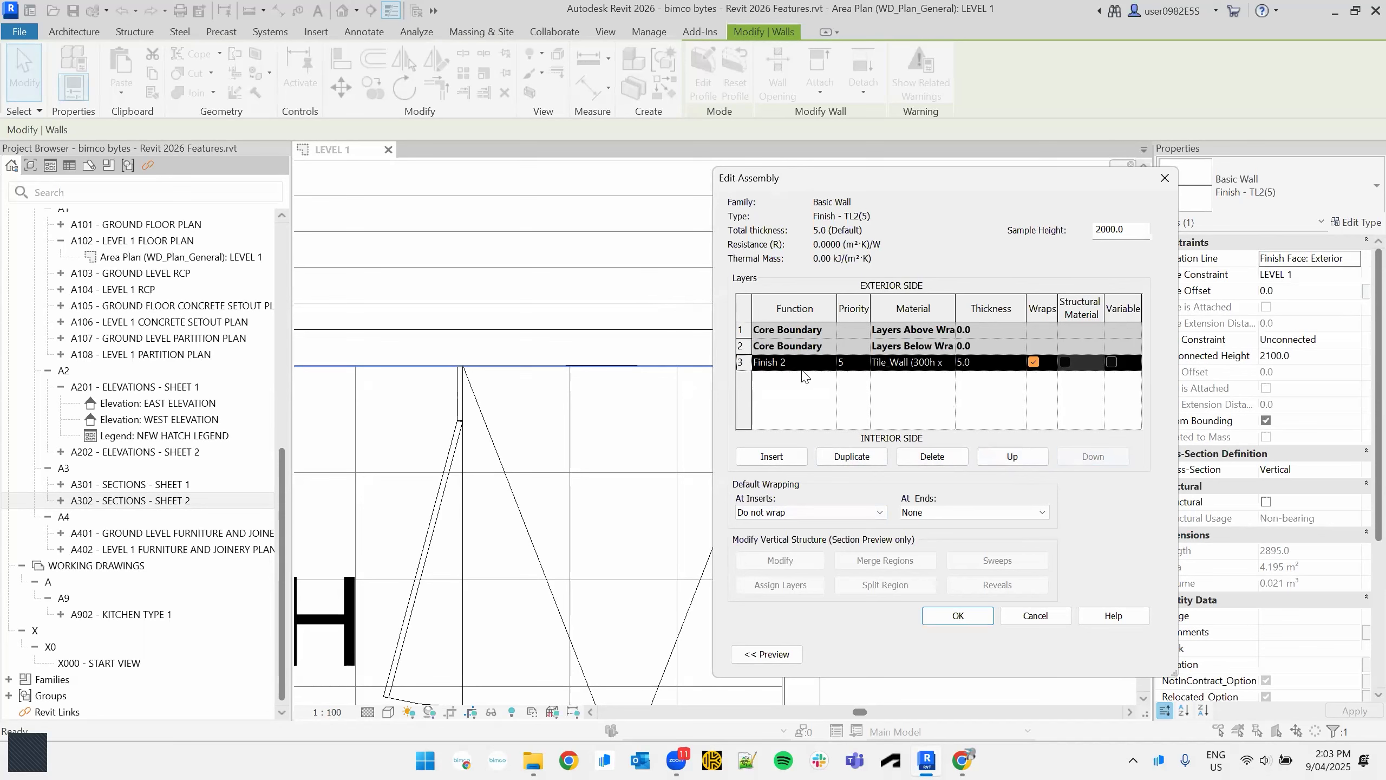
pyautogui.click(959, 614)
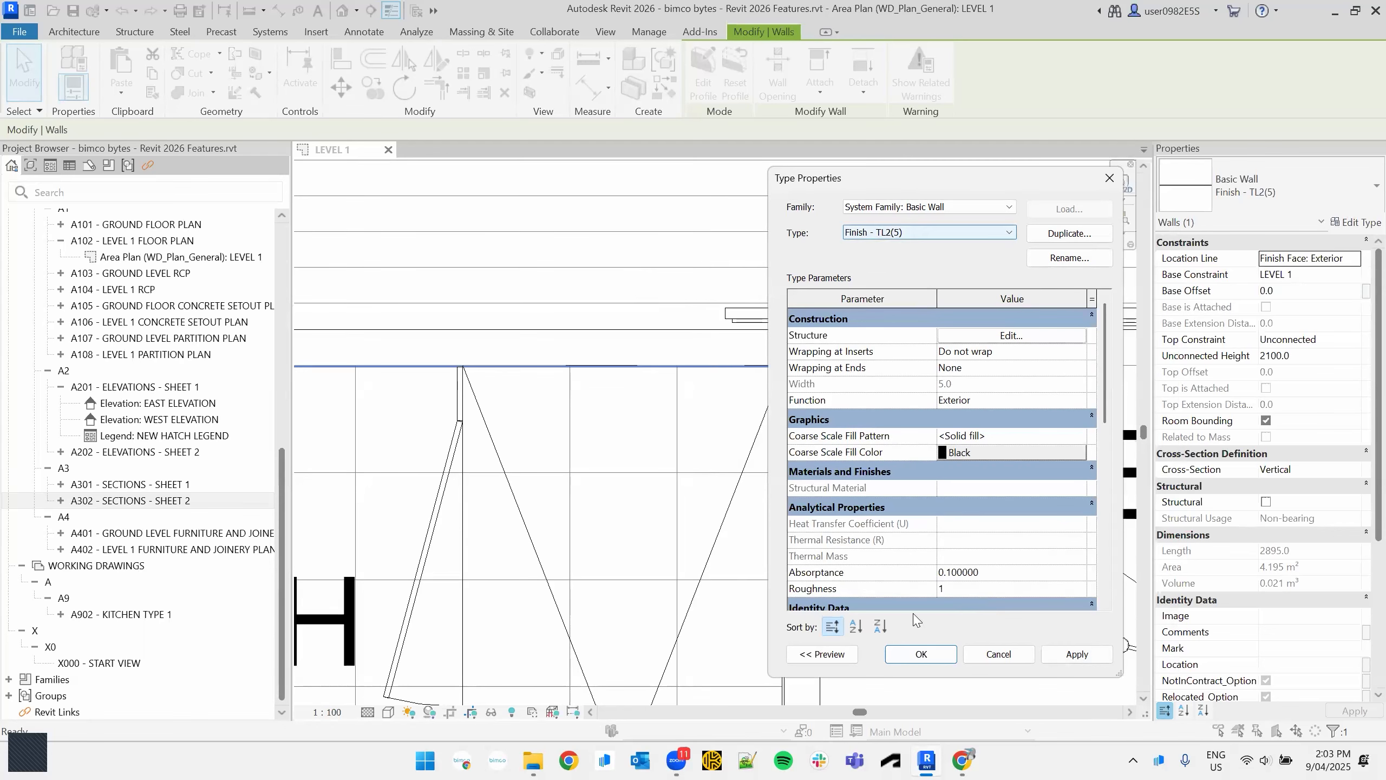
pyautogui.click(924, 661)
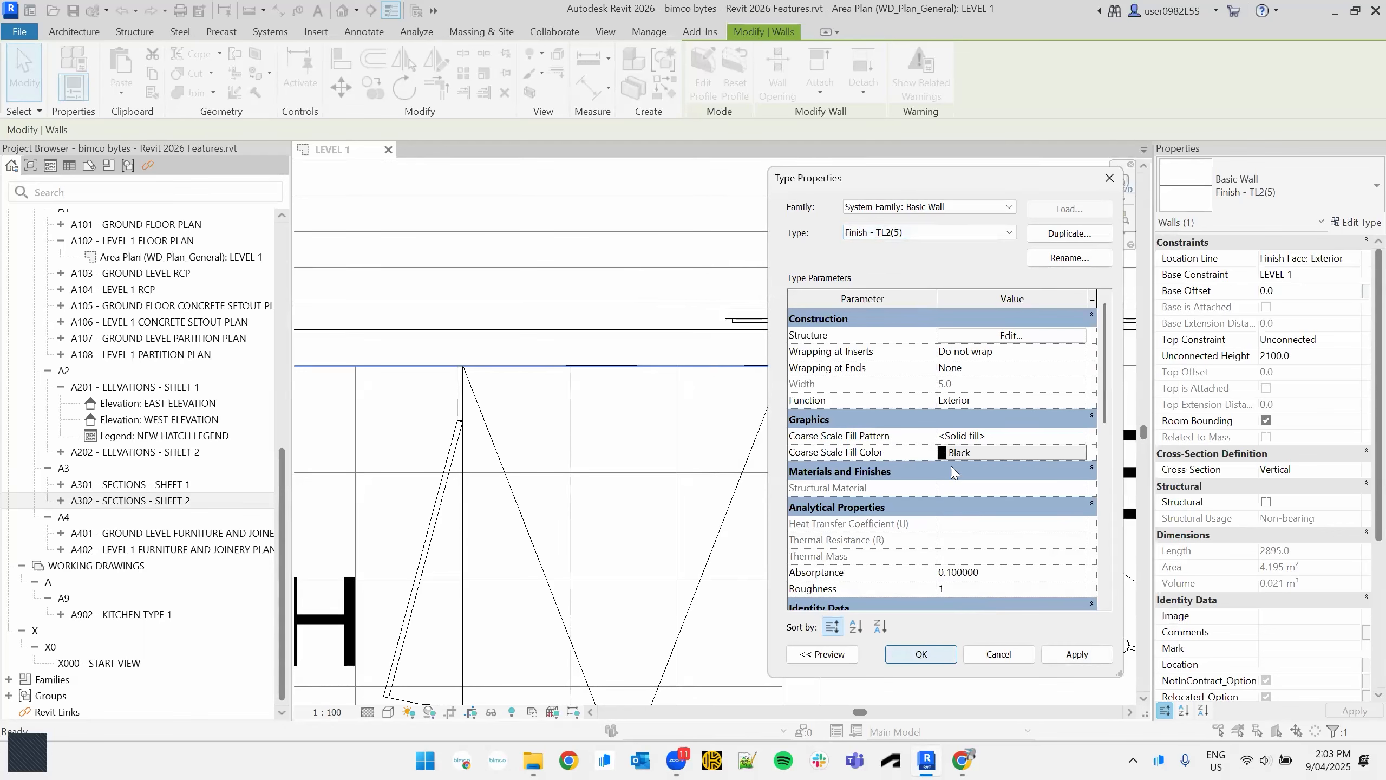
pyautogui.click(923, 653)
# - Open the layer structure of the Timber Stud - PB(10)_TS(90)_PB(10) wall at the T-junction and widen the layer table
pyautogui.scroll(-5, 541, 439)
pyautogui.scroll(4, 606, 538)
pyautogui.scroll(5, 595, 448)
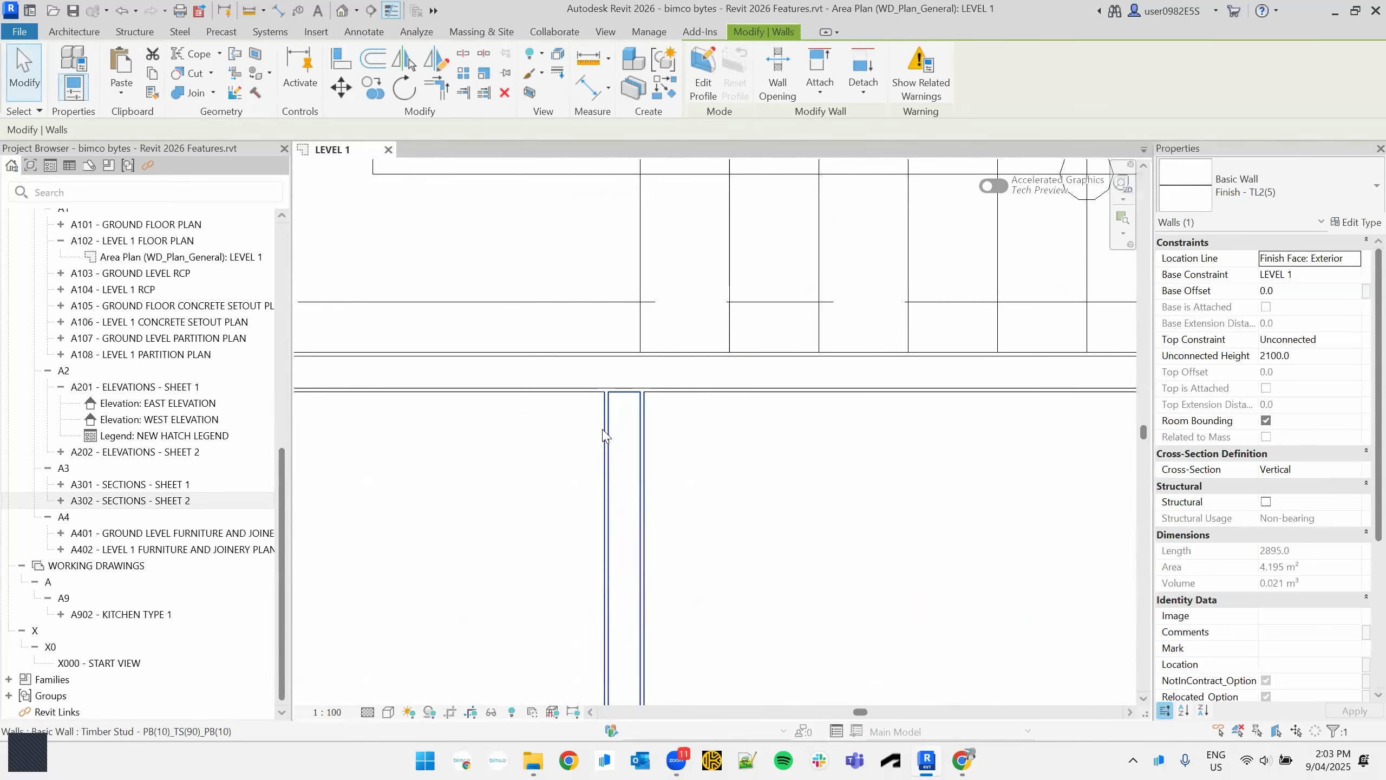
pyautogui.click(605, 430)
pyautogui.moveTo(702, 458); pyautogui.dragTo(851, 464, button='middle')
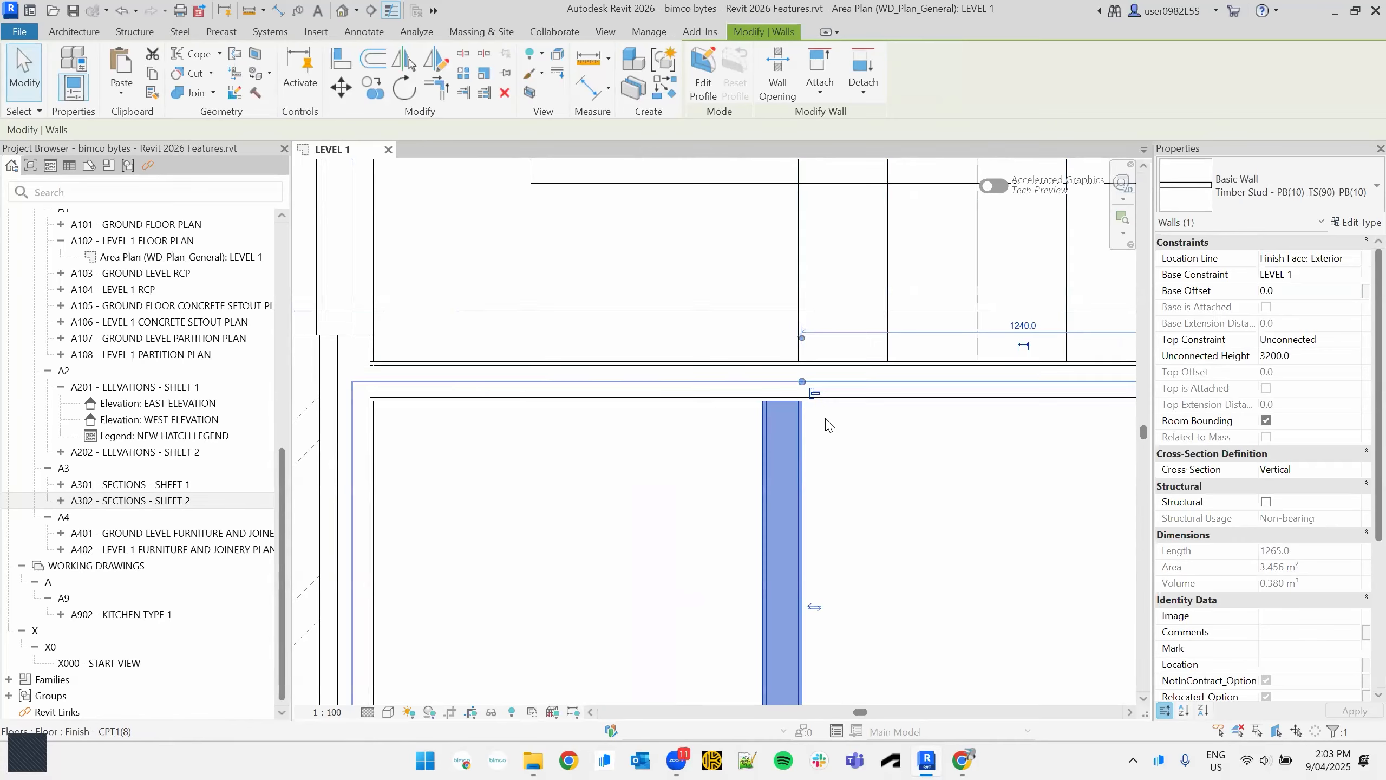
pyautogui.scroll(3, 829, 424)
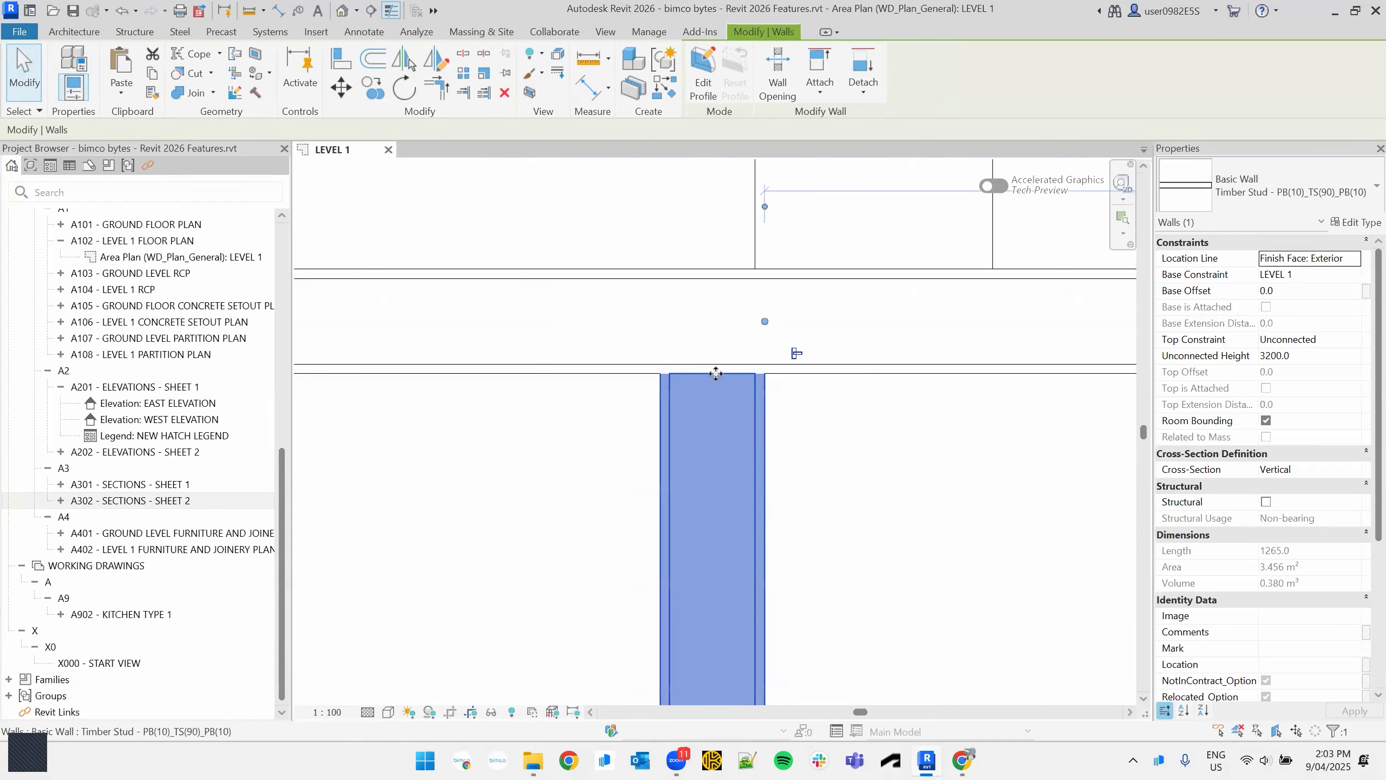
pyautogui.scroll(-3, 715, 373)
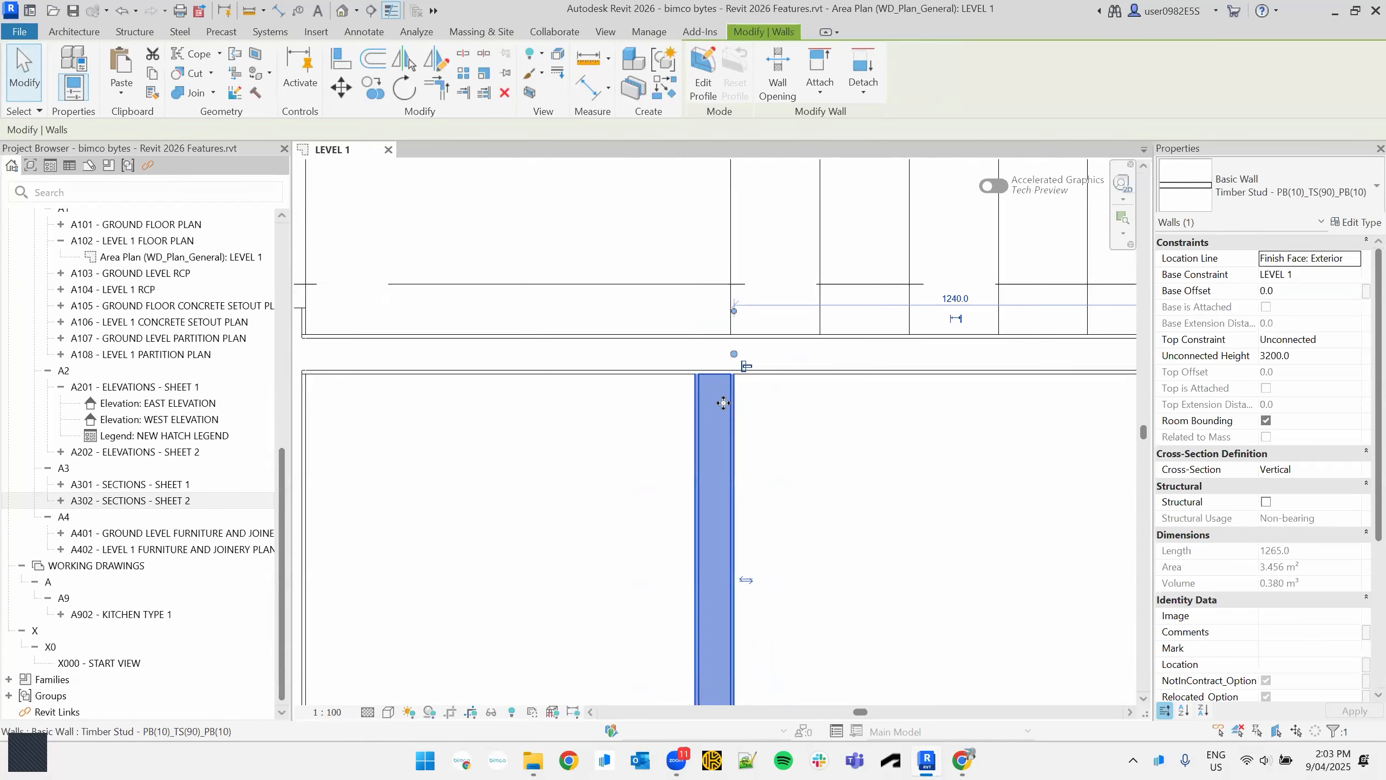
pyautogui.click(1361, 223)
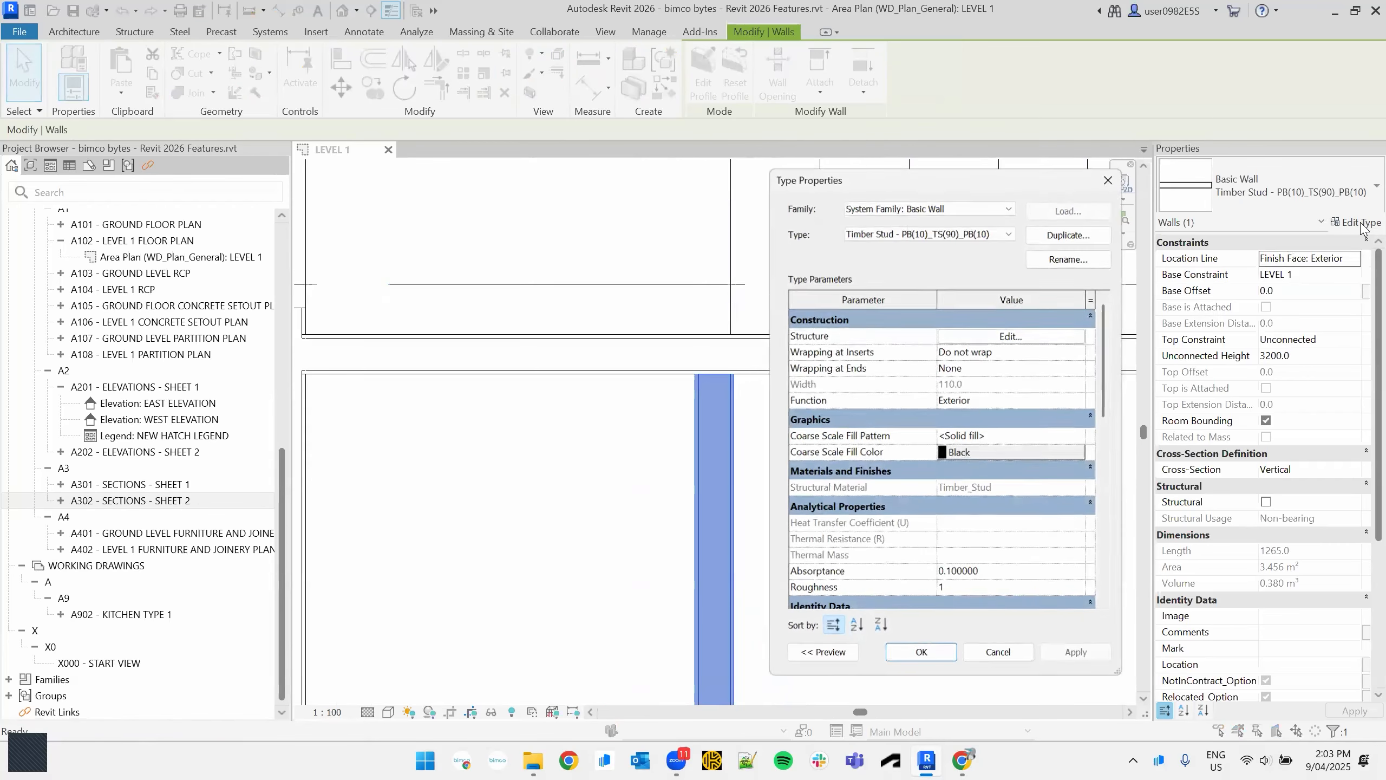
pyautogui.click(1044, 336)
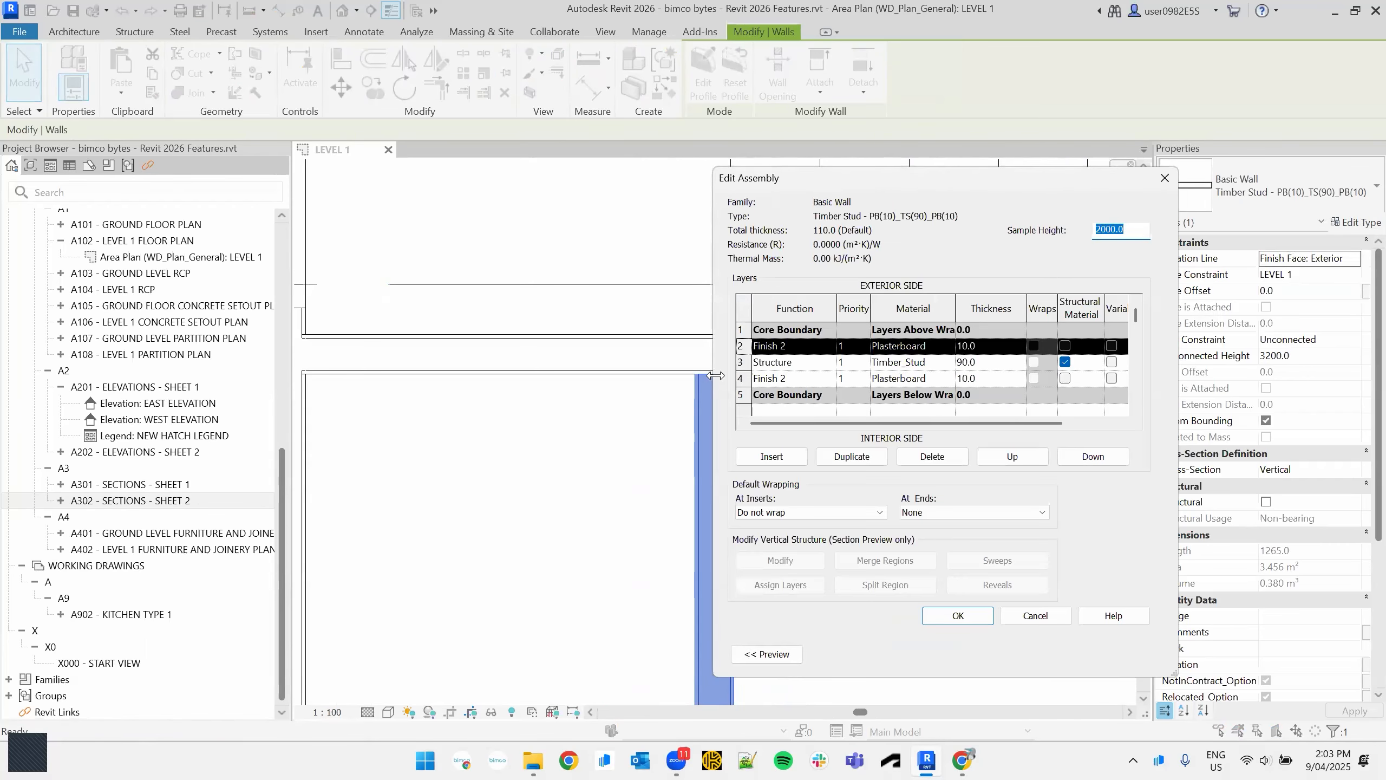
pyautogui.moveTo(708, 378); pyautogui.dragTo(487, 379)
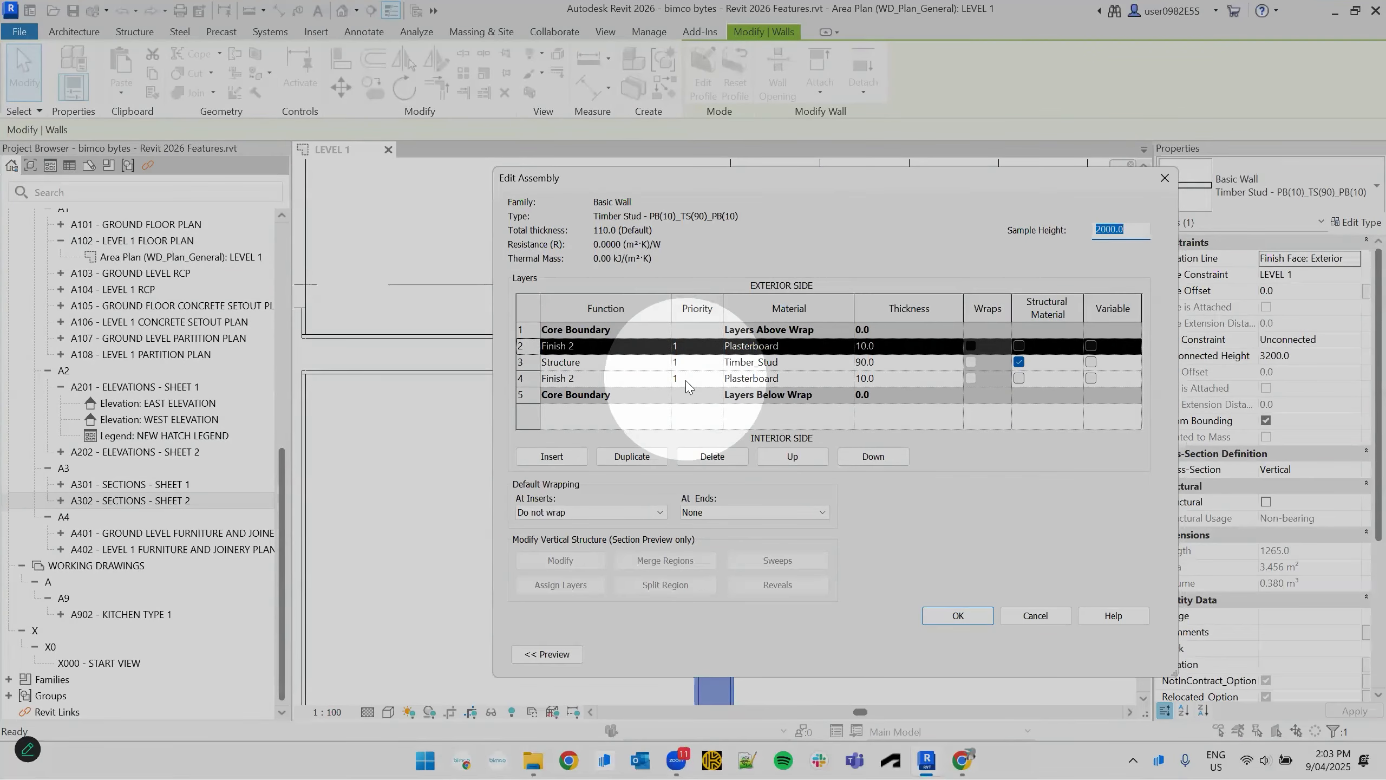
# - Set the priority of both Plasterboard Finish 2 layers to 2 and apply the change to the timber stud wall type
pyautogui.click(709, 345)
pyautogui.click(688, 380)
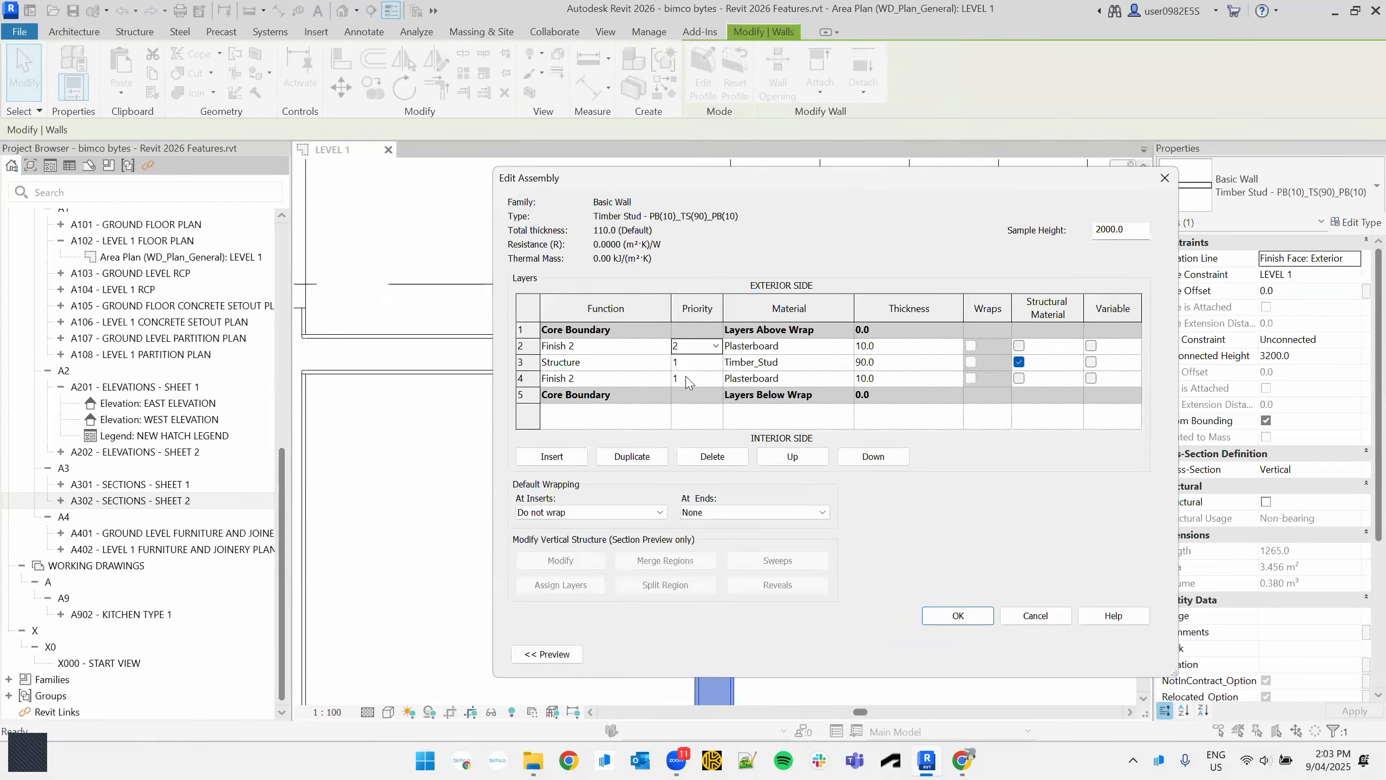
pyautogui.click(714, 379)
pyautogui.click(689, 408)
pyautogui.press('ctrl')
pyautogui.press('ctrl')
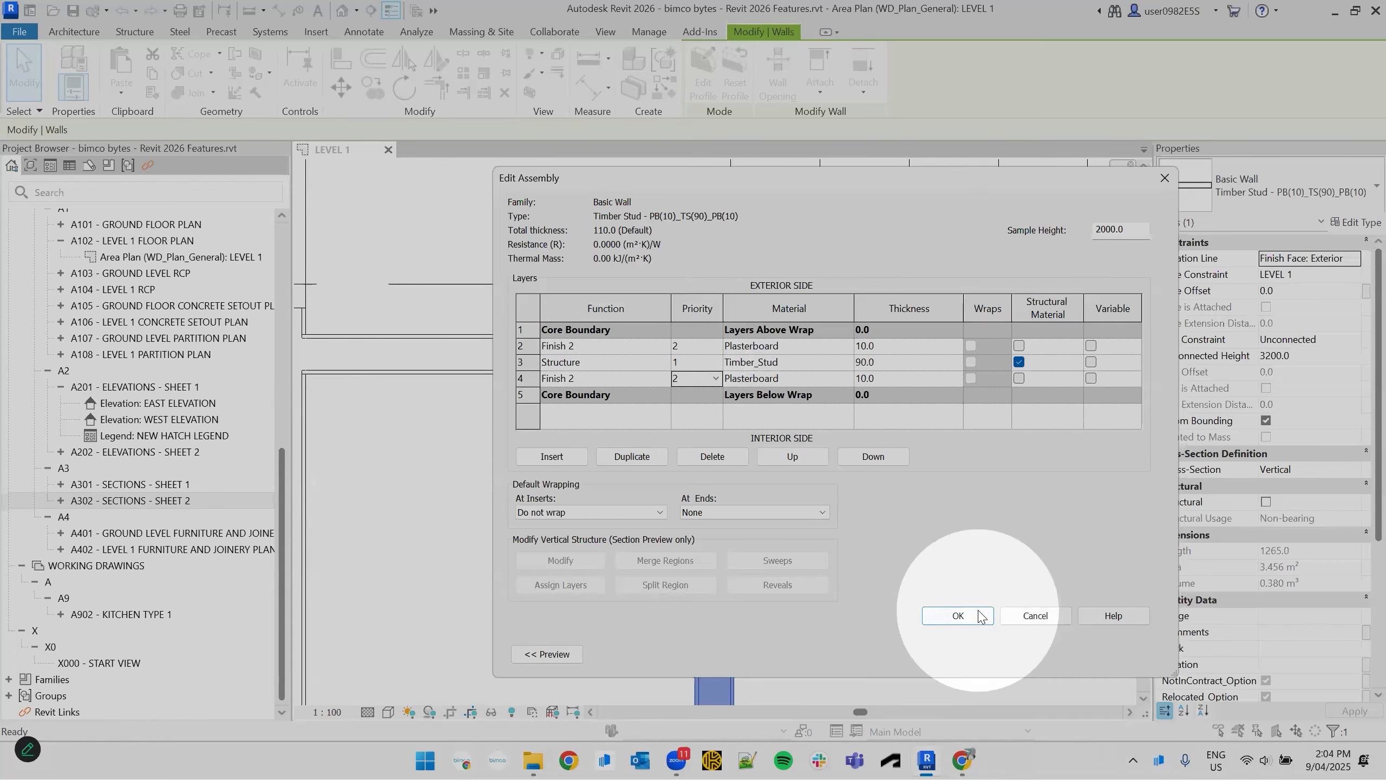
pyautogui.click(957, 616)
pyautogui.click(829, 653)
pyautogui.scroll(3, 720, 375)
pyautogui.scroll(1, 720, 376)
pyautogui.click(921, 484)
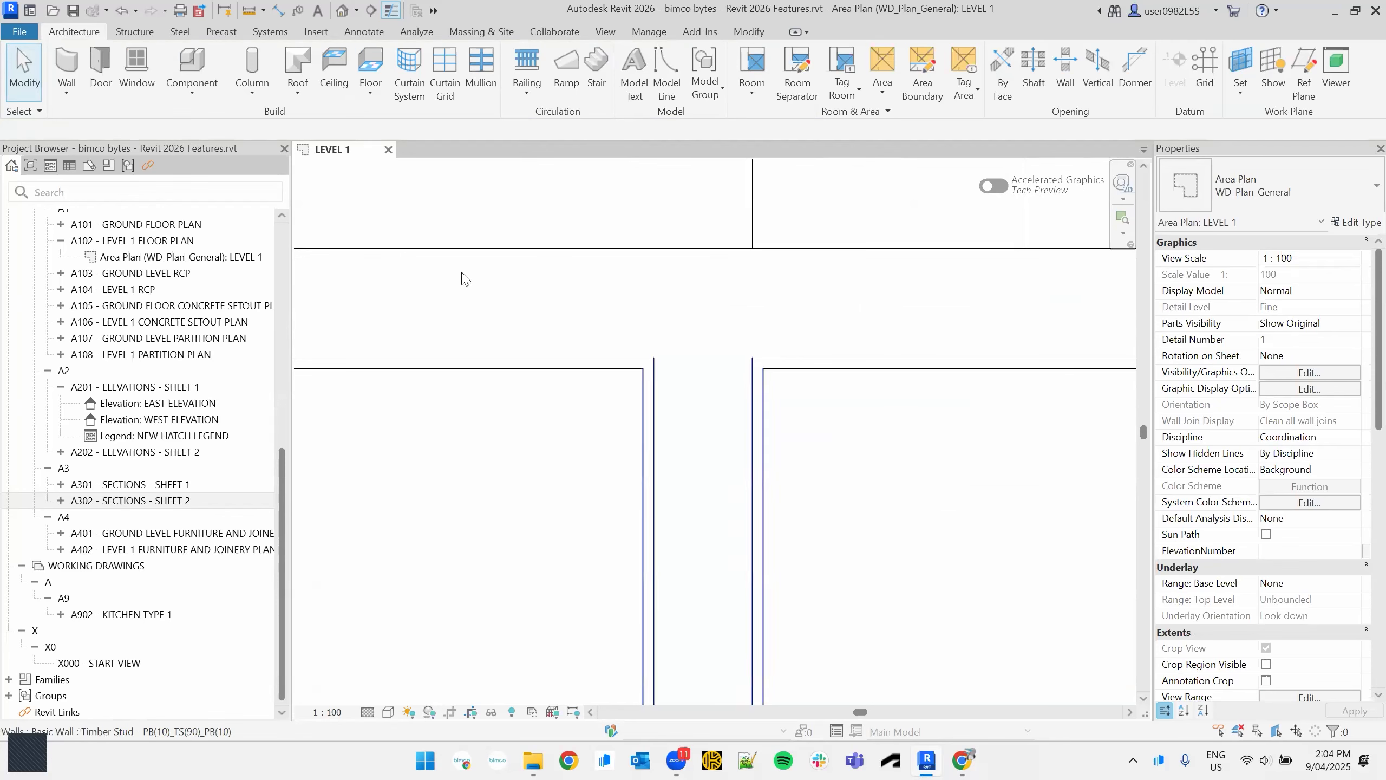
# - Open the default 3D view of the whole house
pyautogui.click(342, 13)
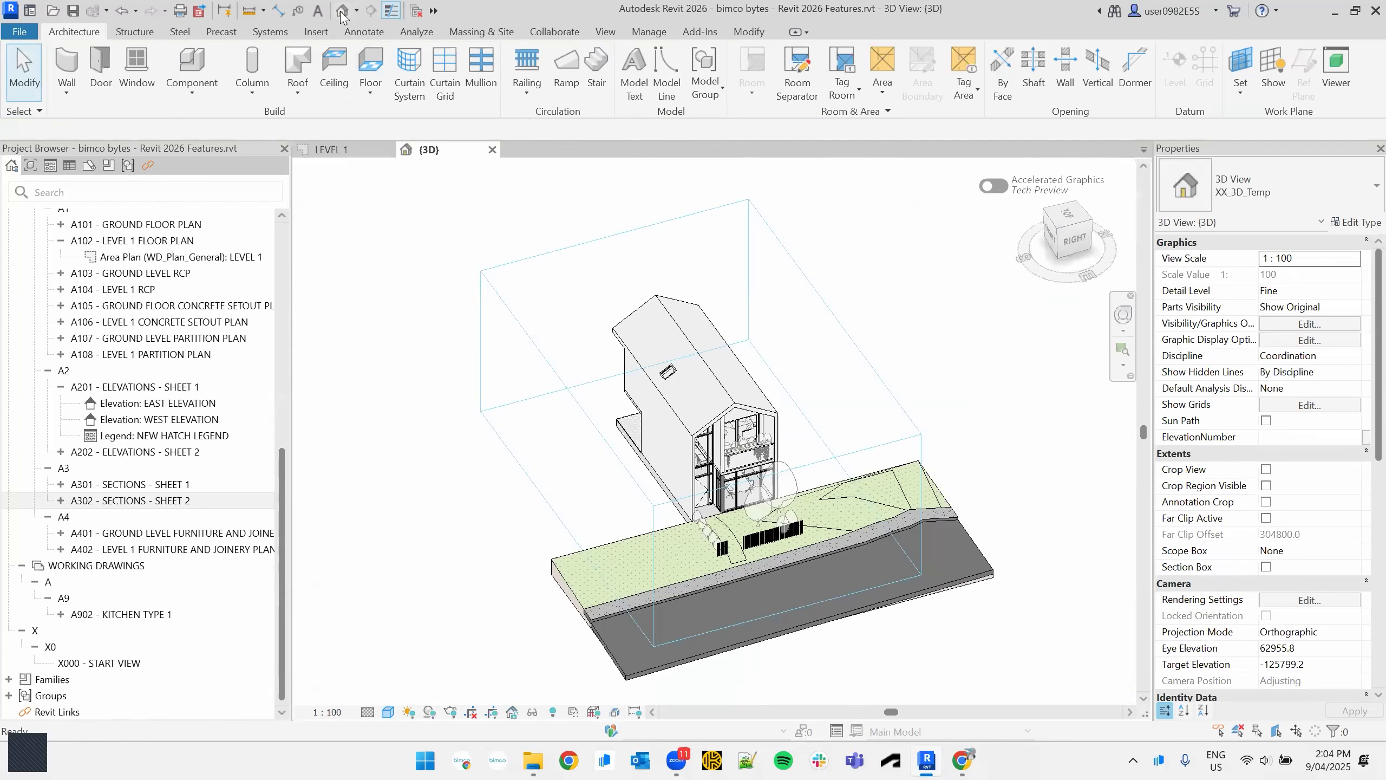
pyautogui.moveTo(941, 344); pyautogui.dragTo(944, 253, button='middle')
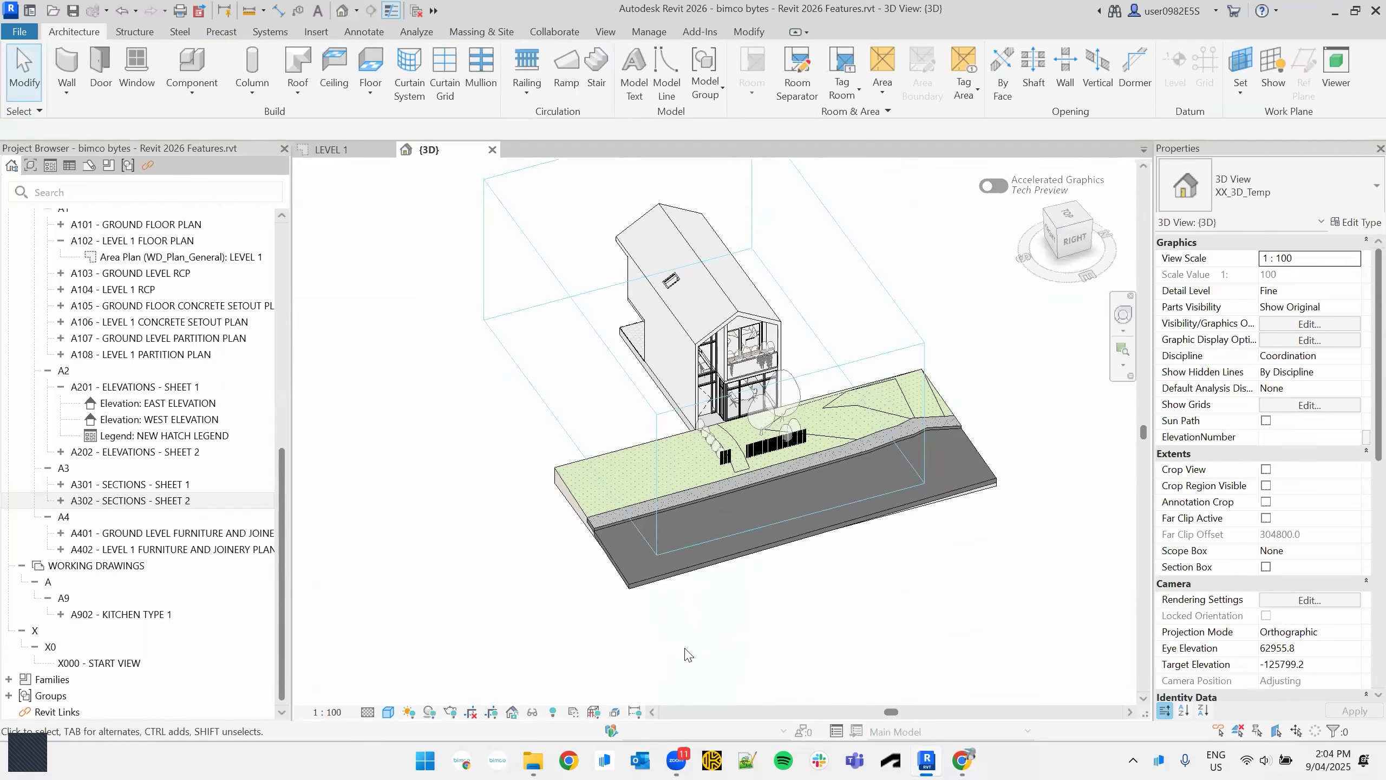
# - Set the Sub-divide Offset of the Path - 350mm Asphalt road sub-division to 0
pyautogui.click(624, 583)
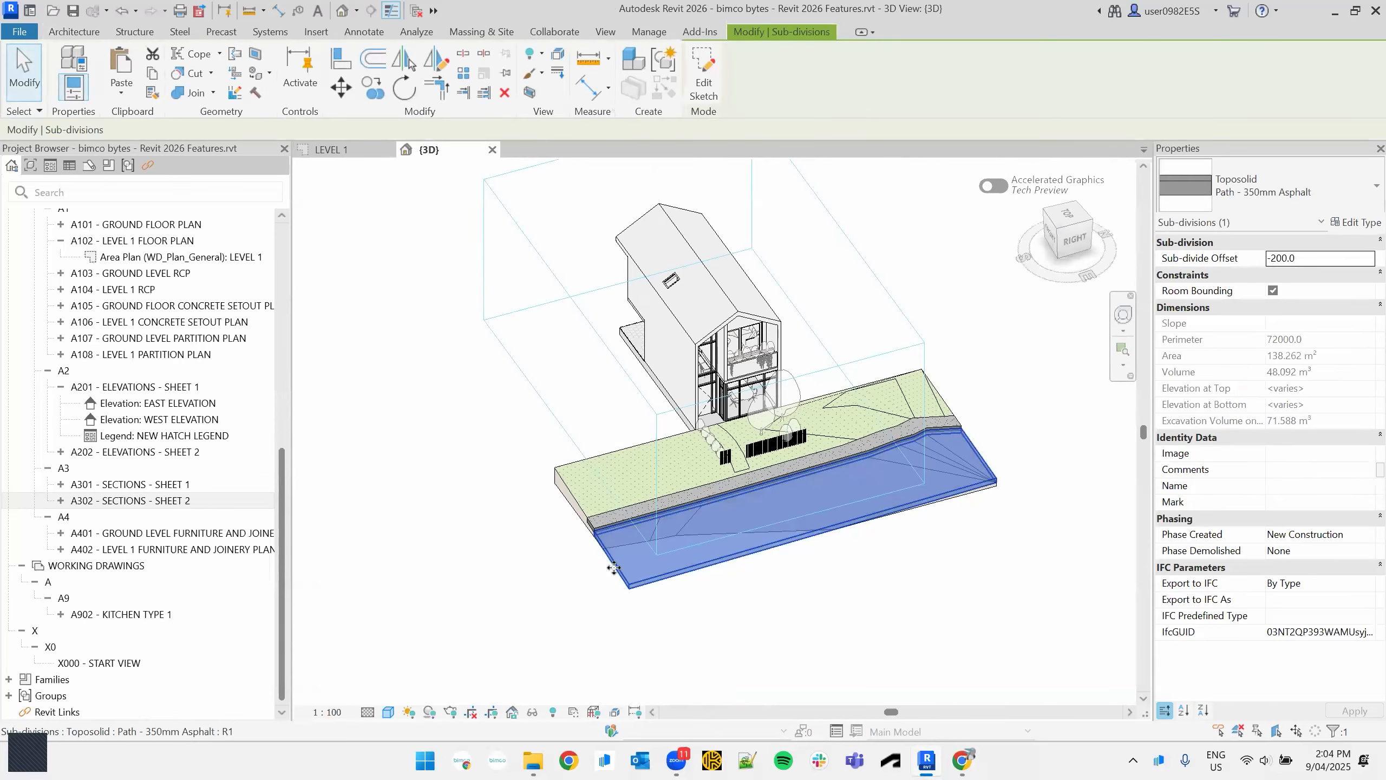
pyautogui.scroll(6, 628, 573)
pyautogui.moveTo(633, 569); pyautogui.dragTo(586, 628, button='middle')
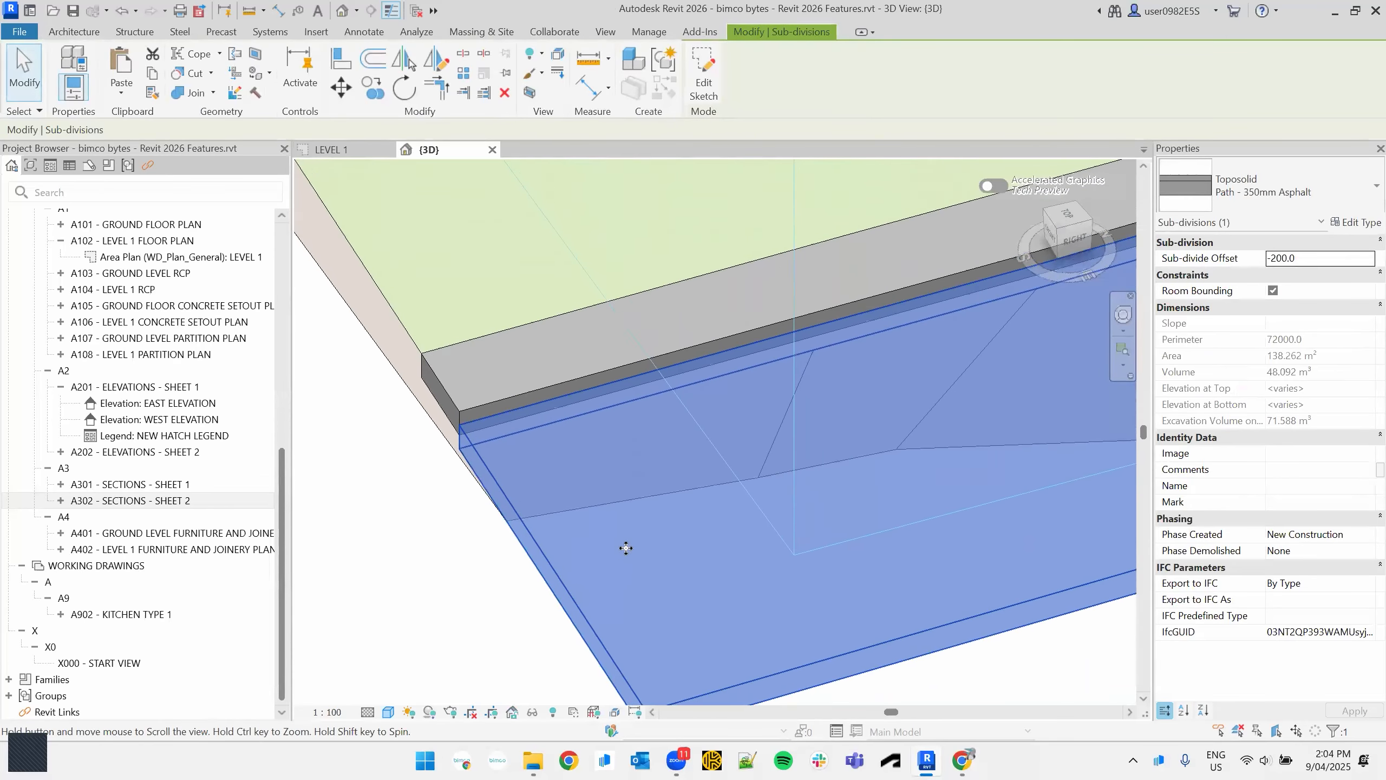
pyautogui.scroll(-3, 626, 539)
pyautogui.keyDown('shift'); pyautogui.moveTo(675, 531); pyautogui.dragTo(707, 488, button='middle'); pyautogui.keyUp('shift')
pyautogui.moveTo(514, 553); pyautogui.dragTo(373, 530, button='middle')
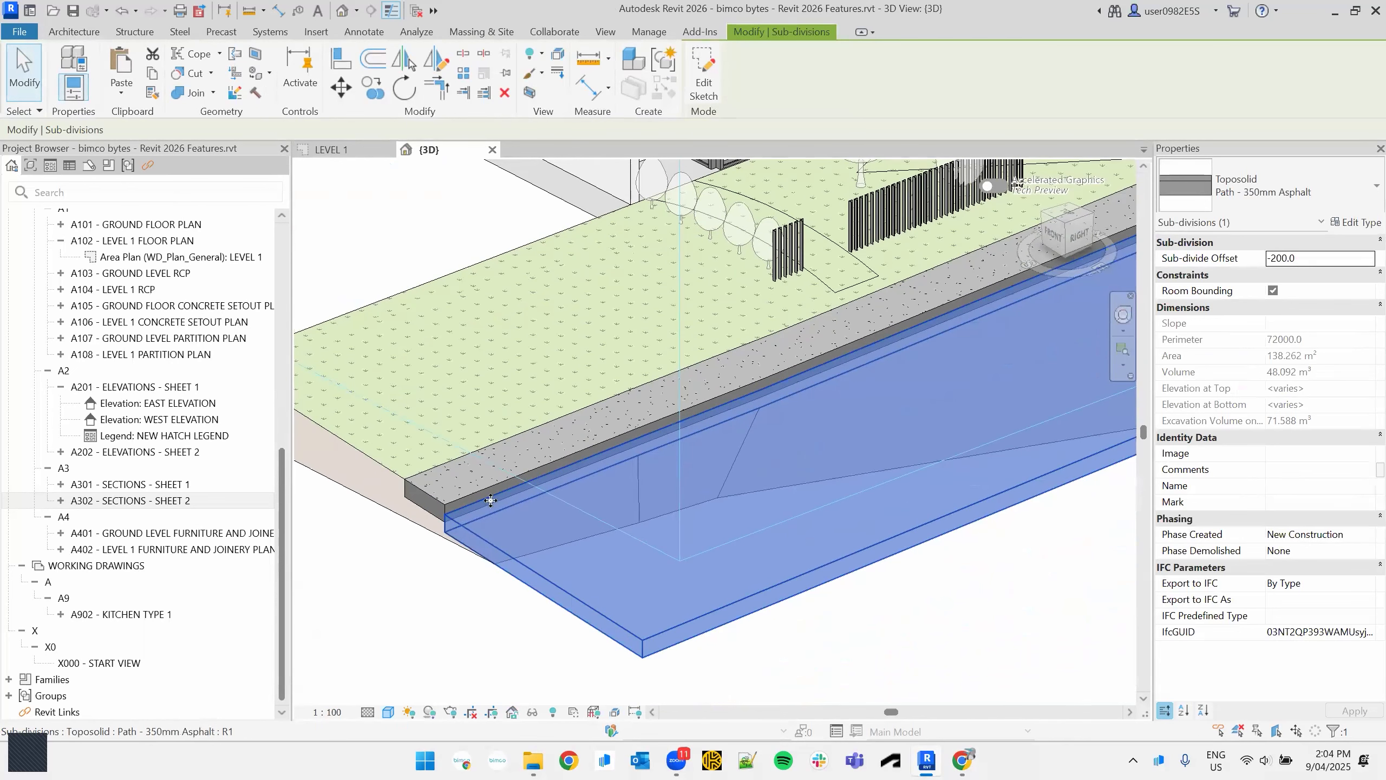
pyautogui.click(1316, 257)
pyautogui.write('0')
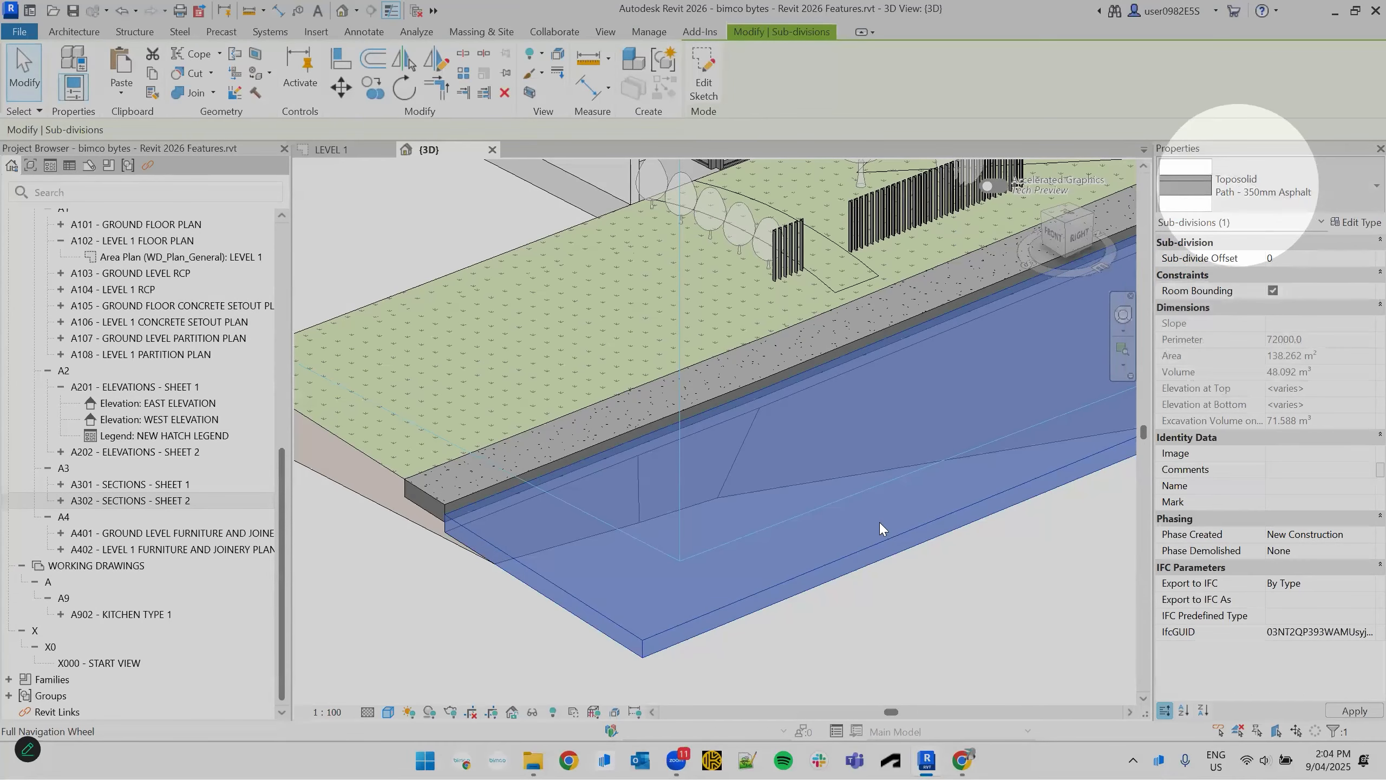
pyautogui.click(868, 608)
# - Set the Sub-divide Offset of the asphalt road sub-division to -150
pyautogui.click(453, 525)
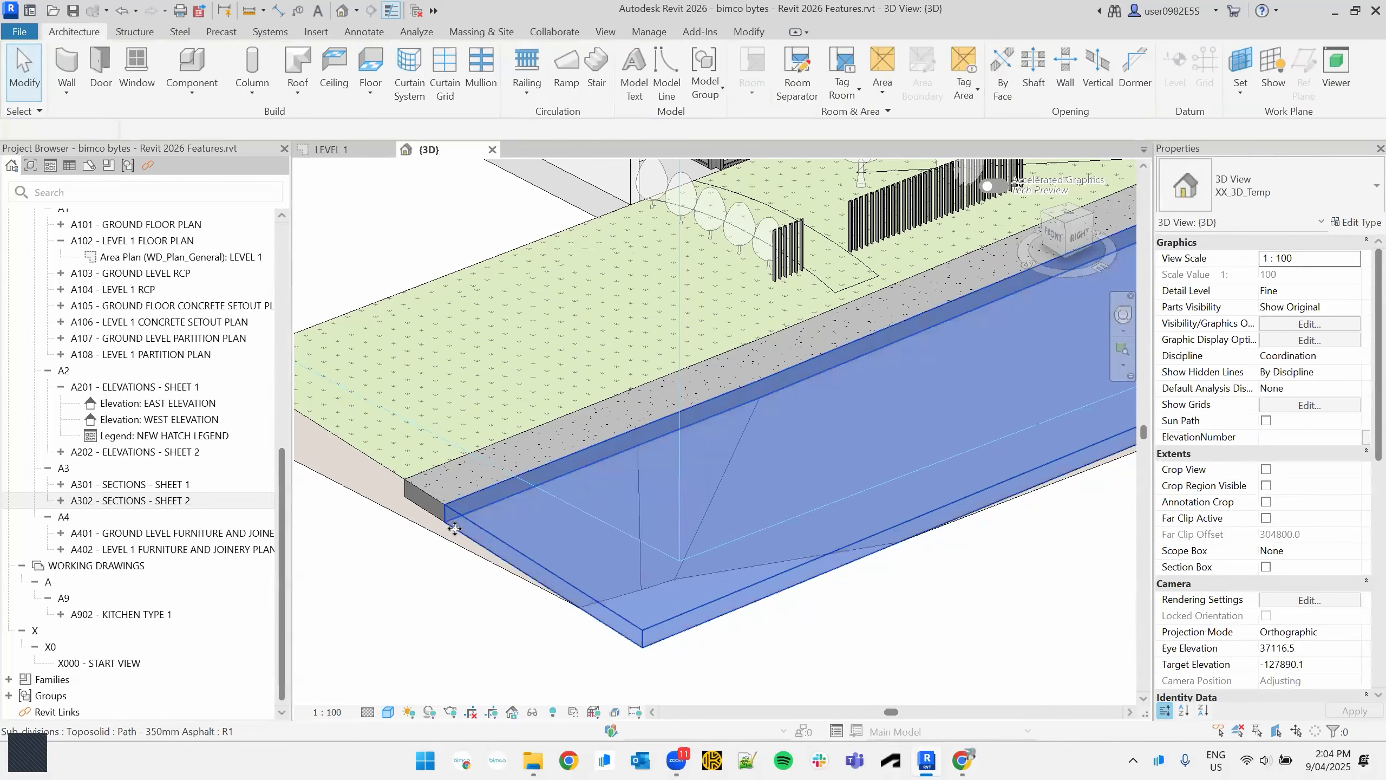
pyautogui.click(1310, 261)
pyautogui.write('-')
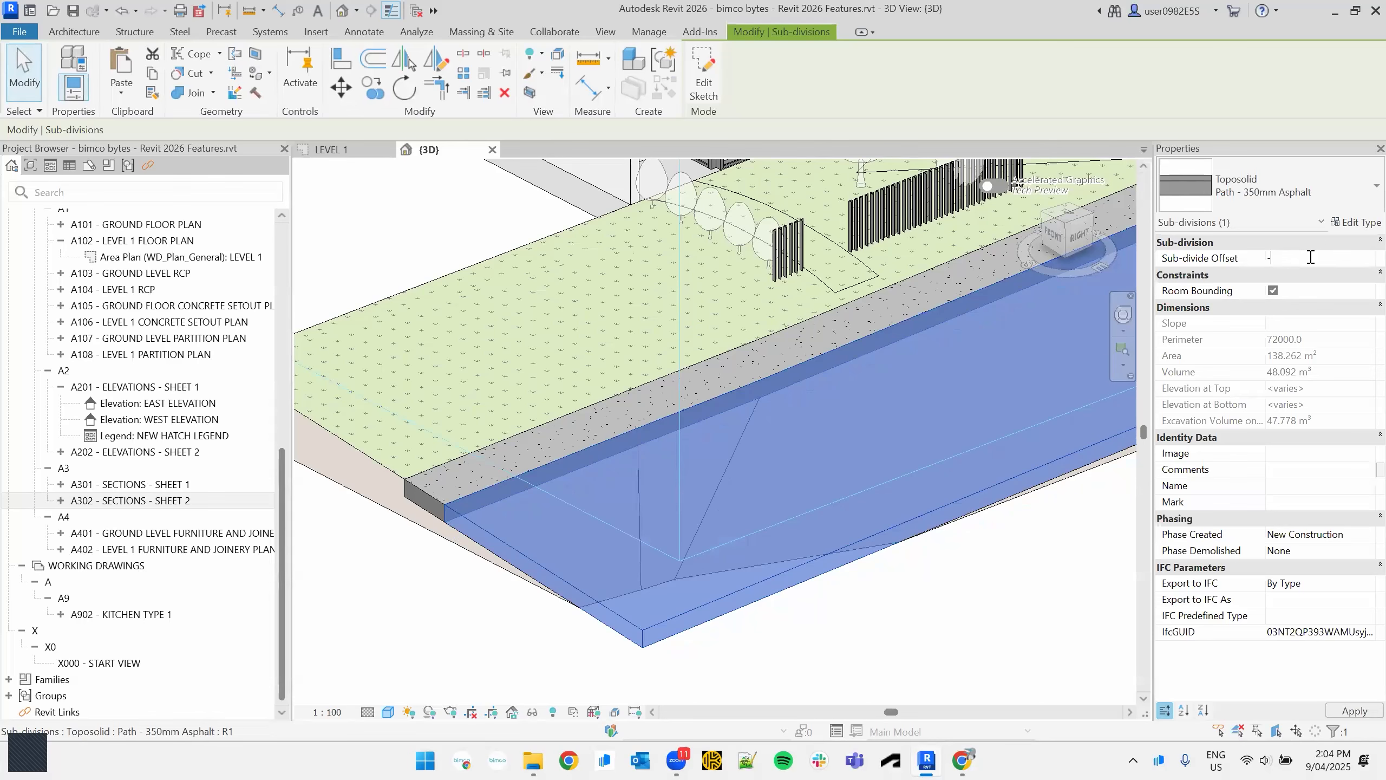
pyautogui.write('150')
pyautogui.click(906, 628)
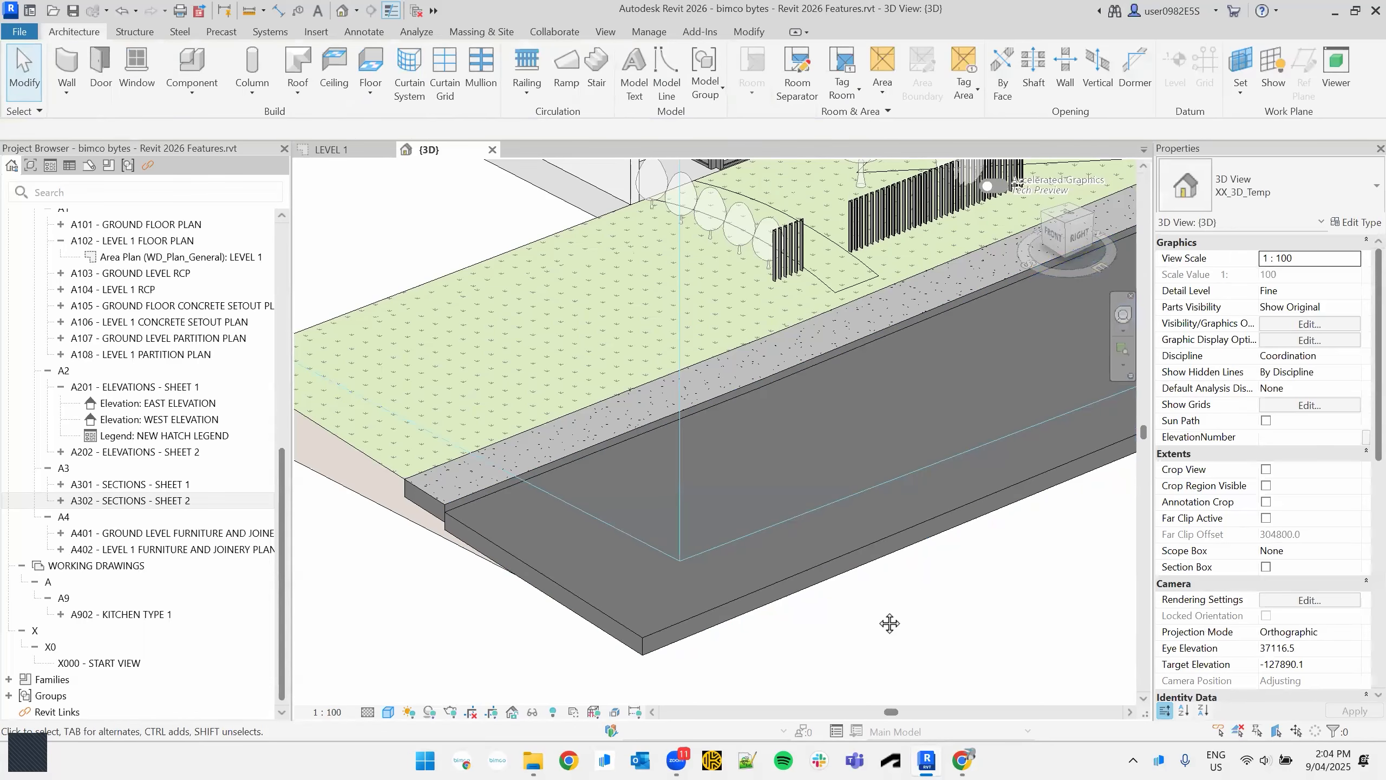
# - Examine the concrete footpath sub-division's depth and offset where it meets the road and the grassland toposolid
pyautogui.moveTo(894, 622); pyautogui.dragTo(857, 633, button='middle')
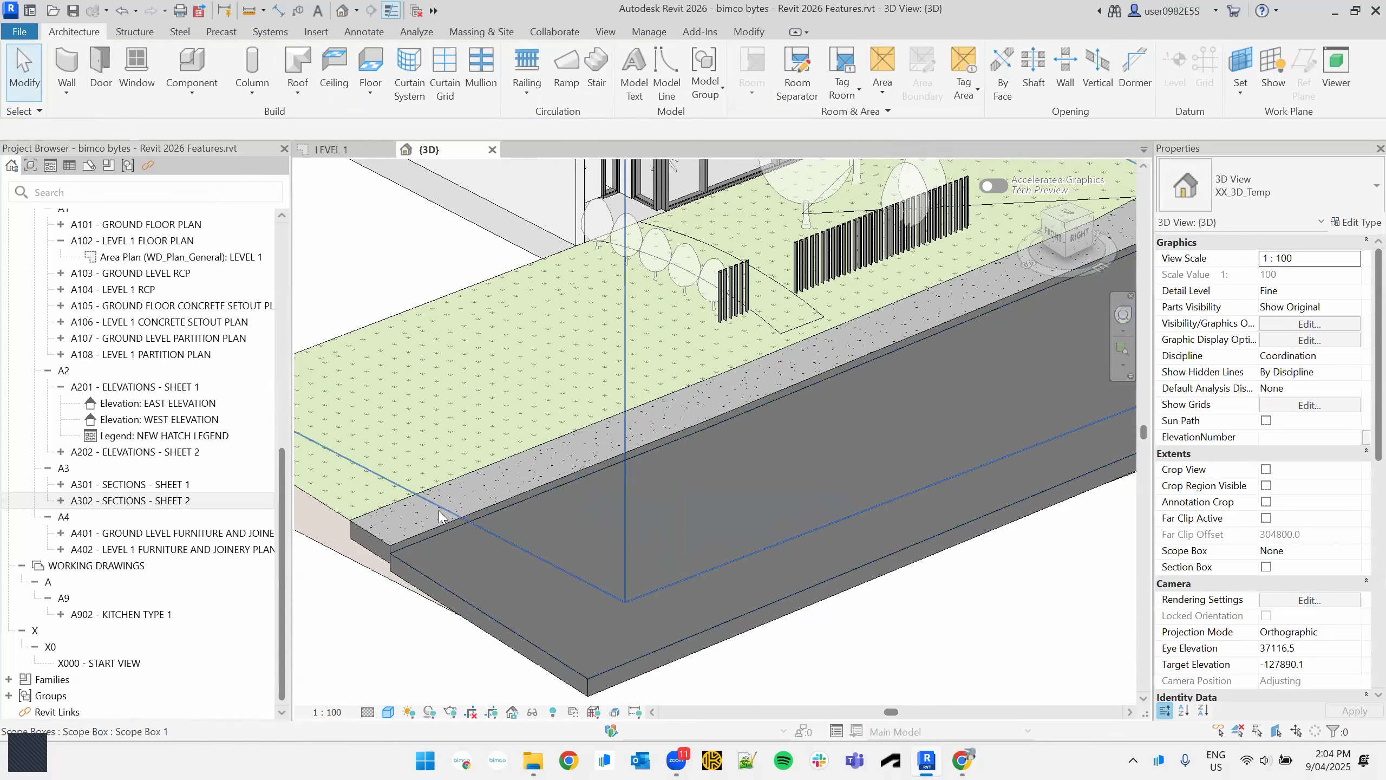
pyautogui.click(413, 526)
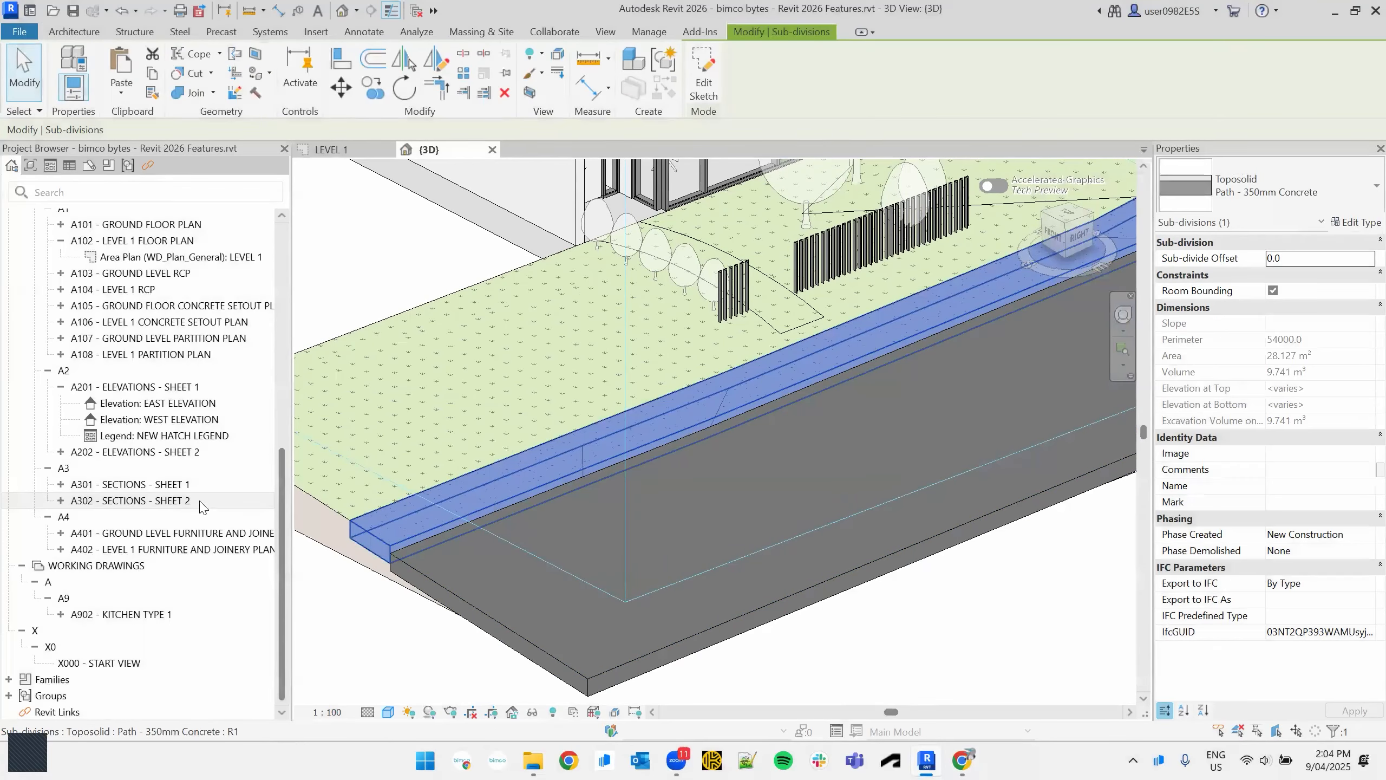
pyautogui.scroll(4, 372, 537)
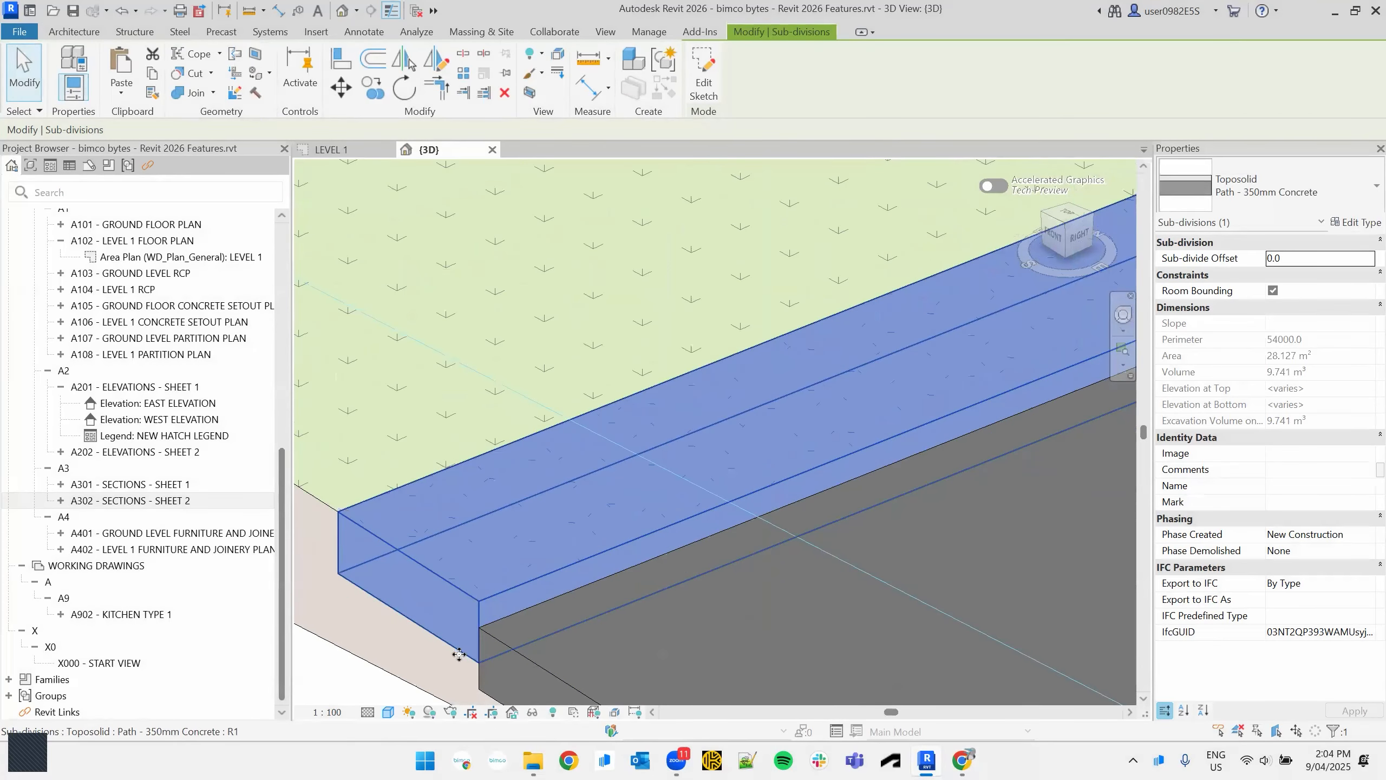
pyautogui.scroll(-4, 480, 545)
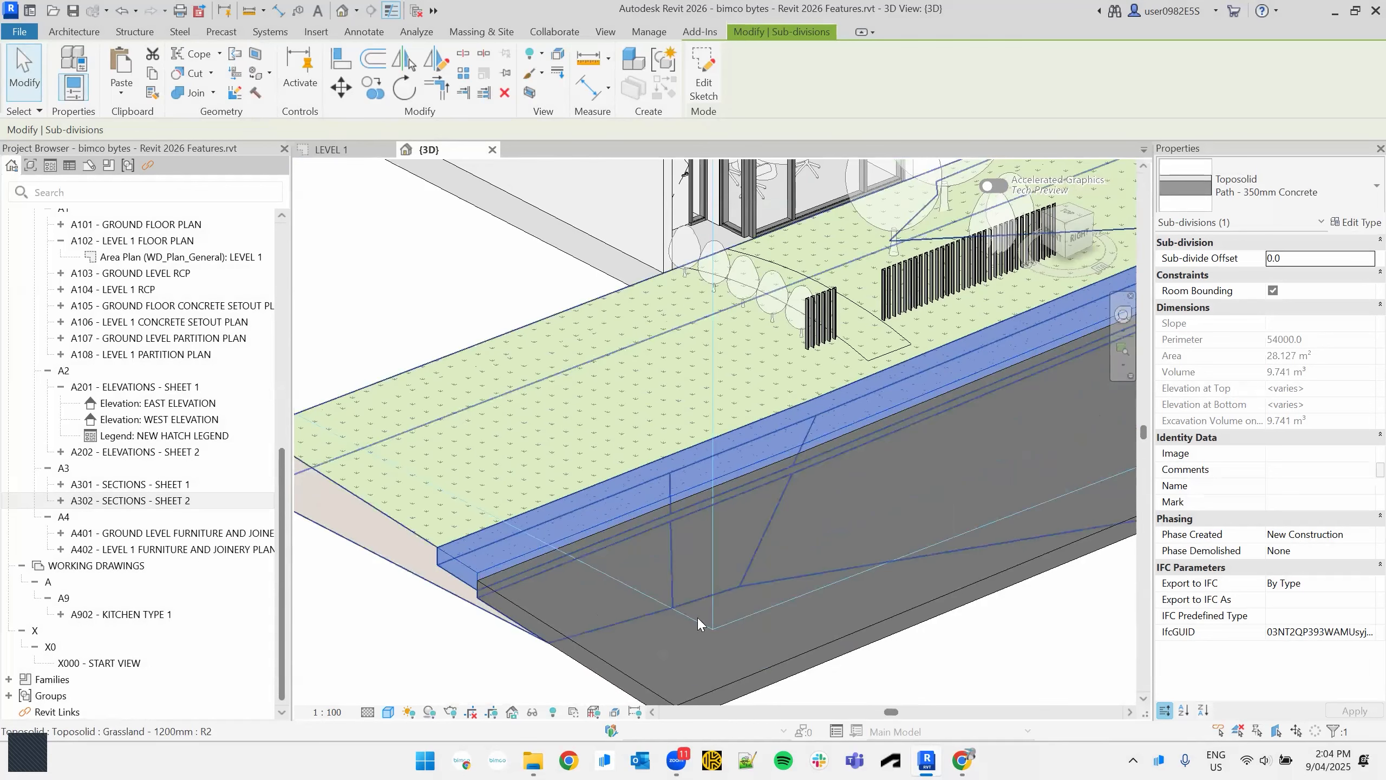
pyautogui.keyDown('shift'); pyautogui.moveTo(492, 600); pyautogui.dragTo(718, 398, button='middle'); pyautogui.keyUp('shift')
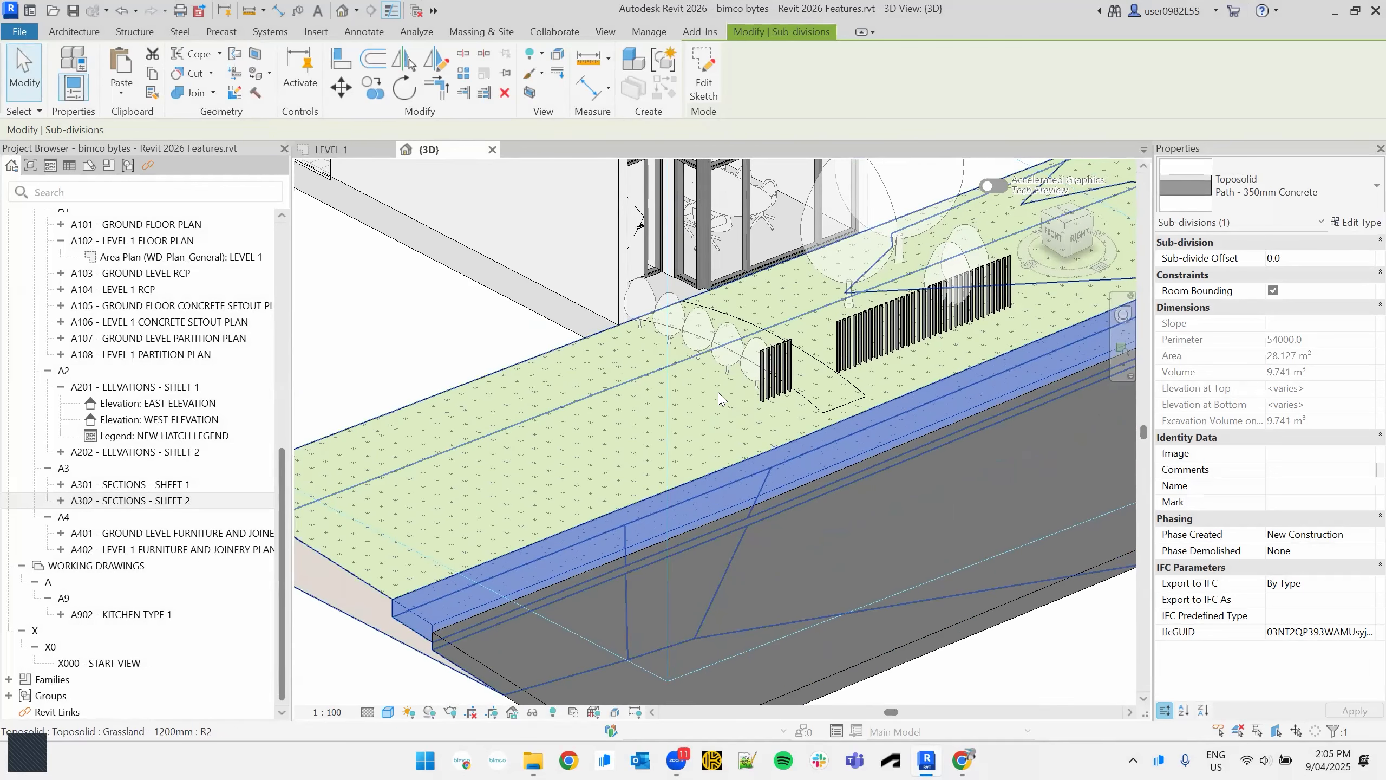
pyautogui.press('Escape')
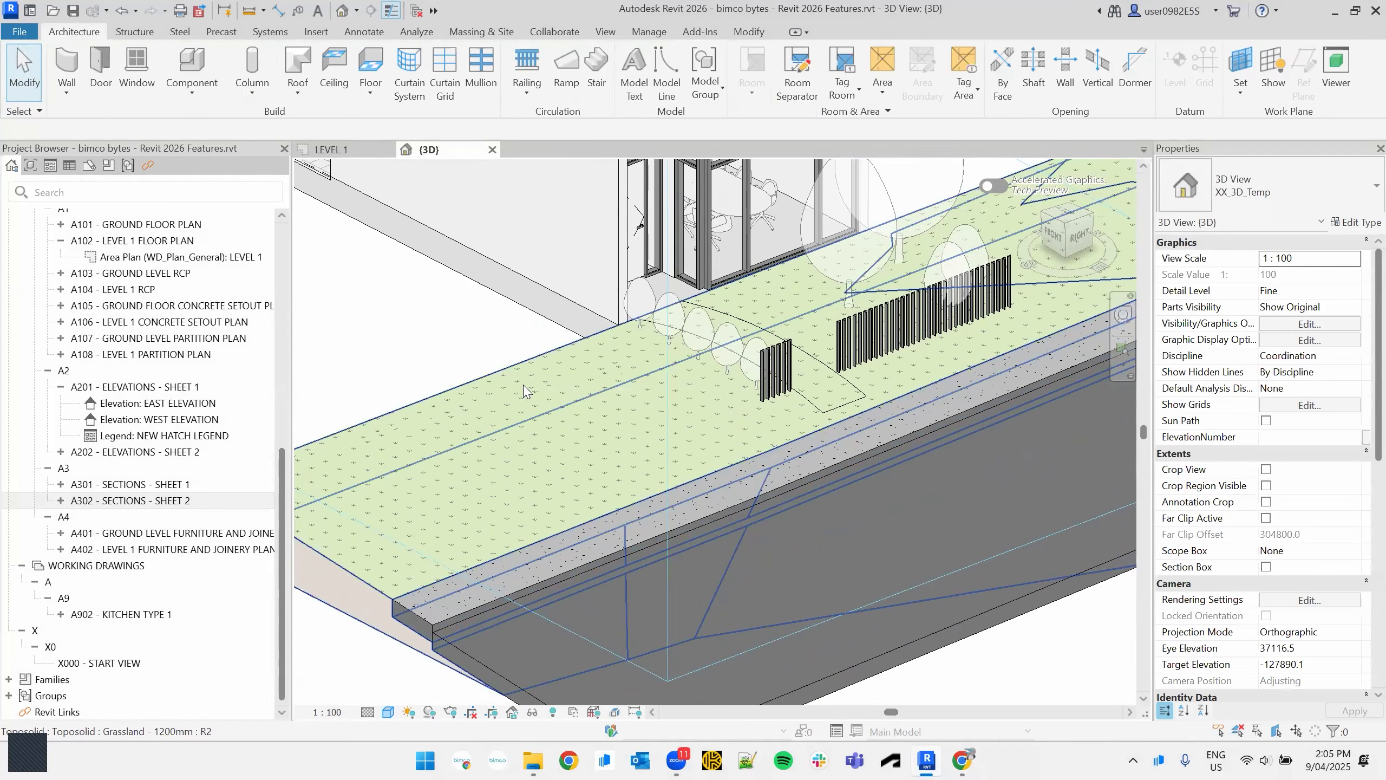
# - Create a Path - 350mm Concrete sub-division on the grassland toposolid by picking the chain of curved path lines leading to the house entrance
pyautogui.keyDown('shift'); pyautogui.moveTo(523, 391); pyautogui.dragTo(534, 394, button='middle'); pyautogui.keyUp('shift')
pyautogui.click(534, 394)
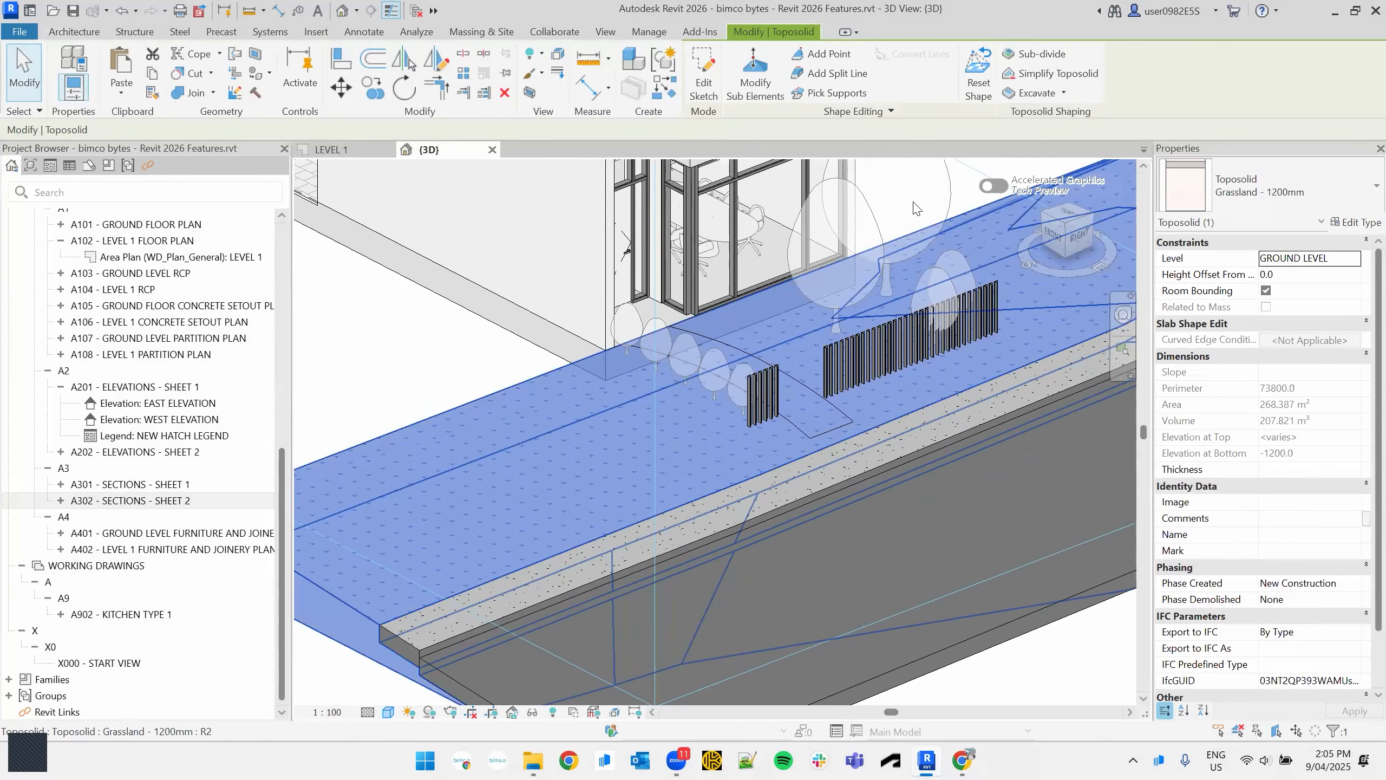
pyautogui.click(1039, 55)
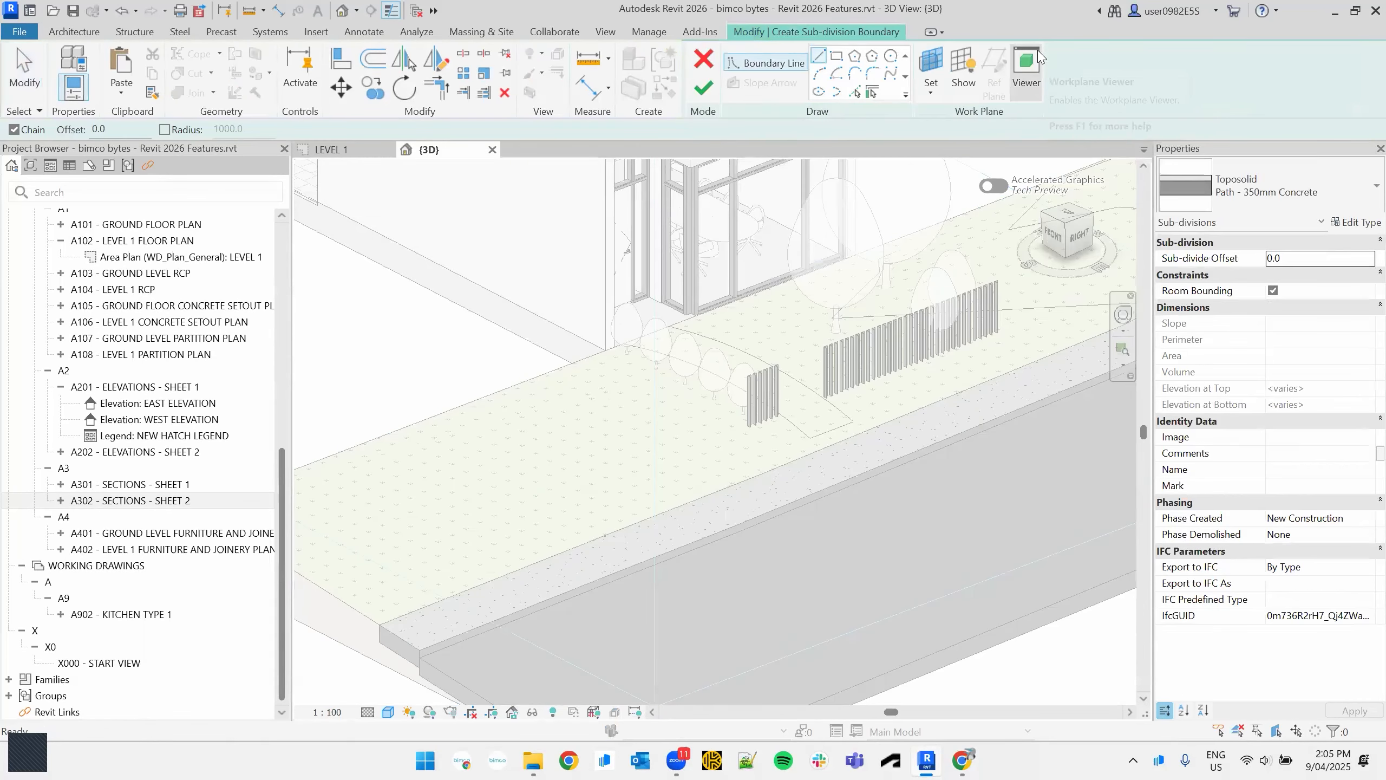
pyautogui.click(854, 91)
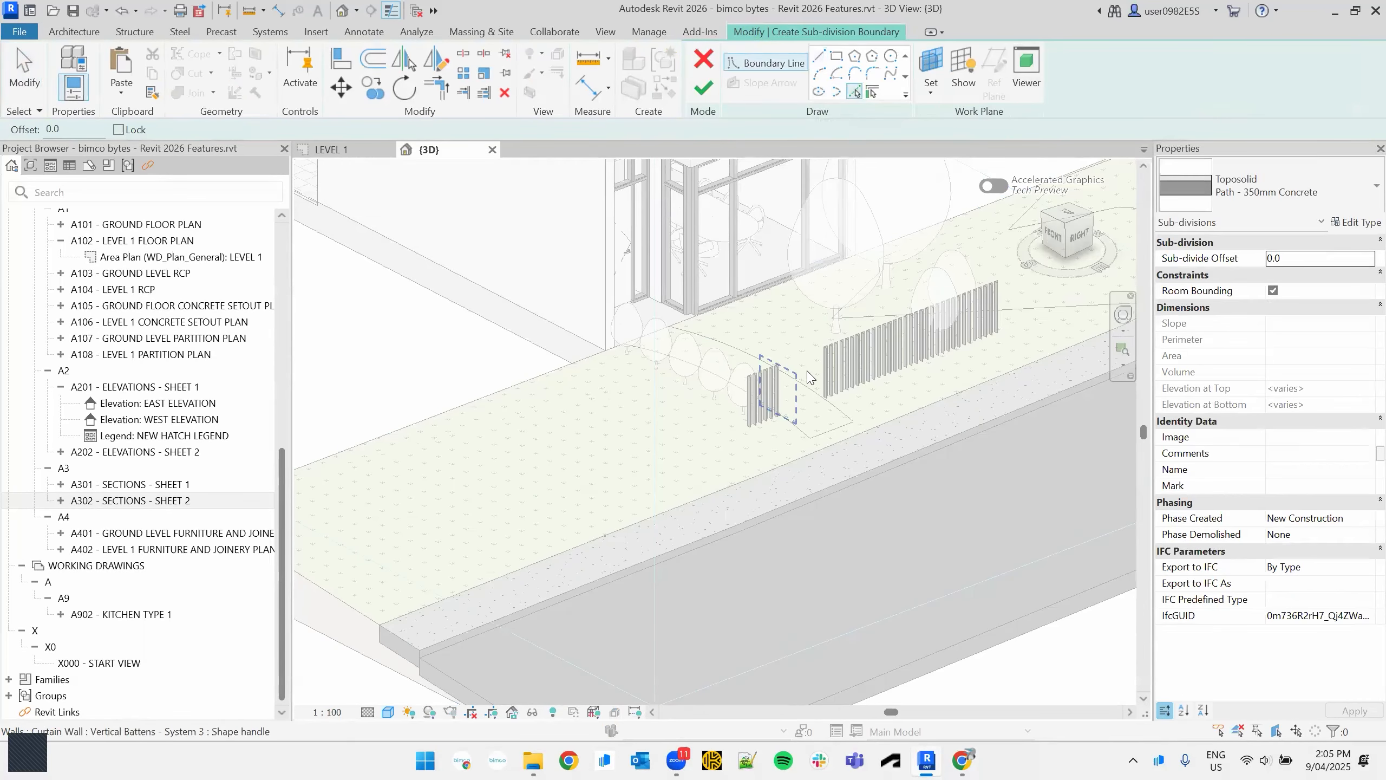
pyautogui.scroll(3, 826, 441)
pyautogui.press('Tab')
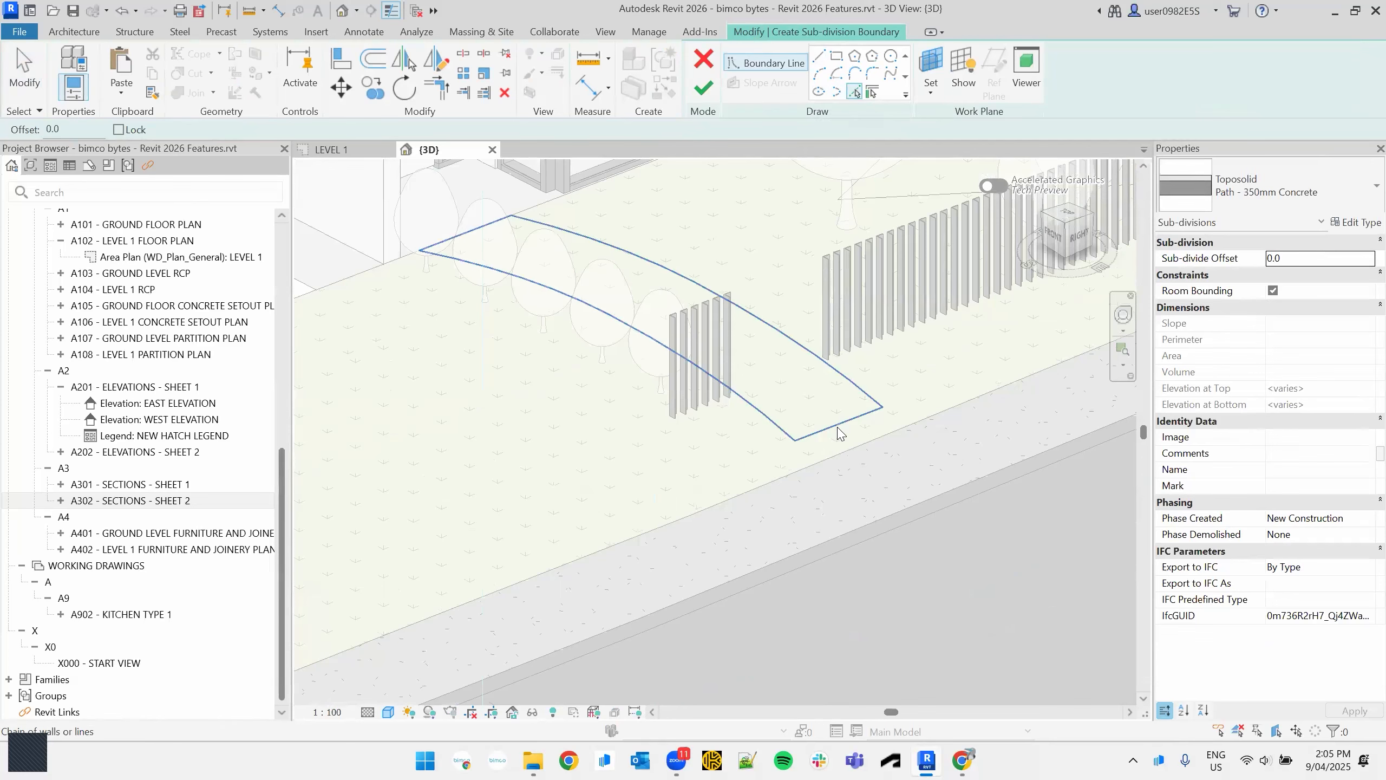
pyautogui.click(838, 433)
pyautogui.keyDown('shift'); pyautogui.moveTo(827, 319); pyautogui.dragTo(883, 262, button='middle'); pyautogui.keyUp('shift')
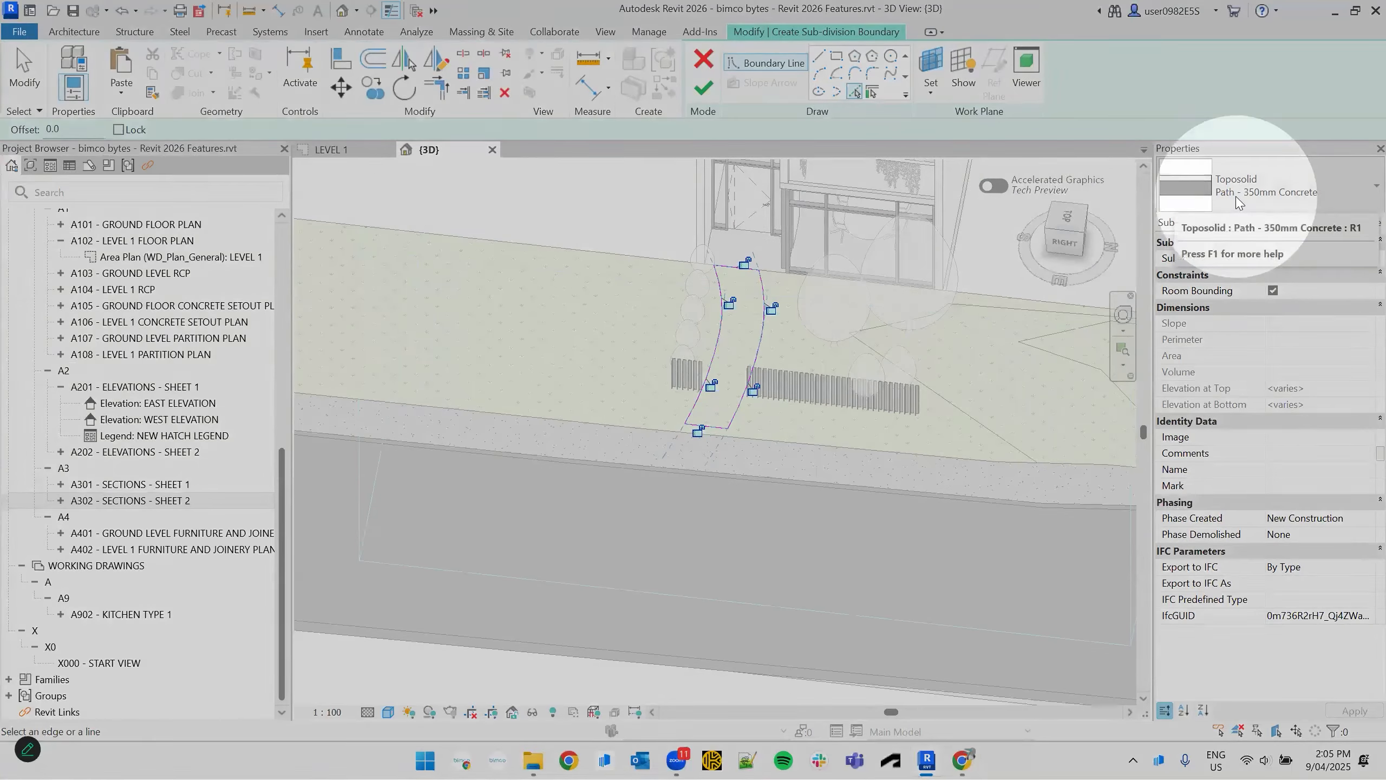
pyautogui.click(704, 88)
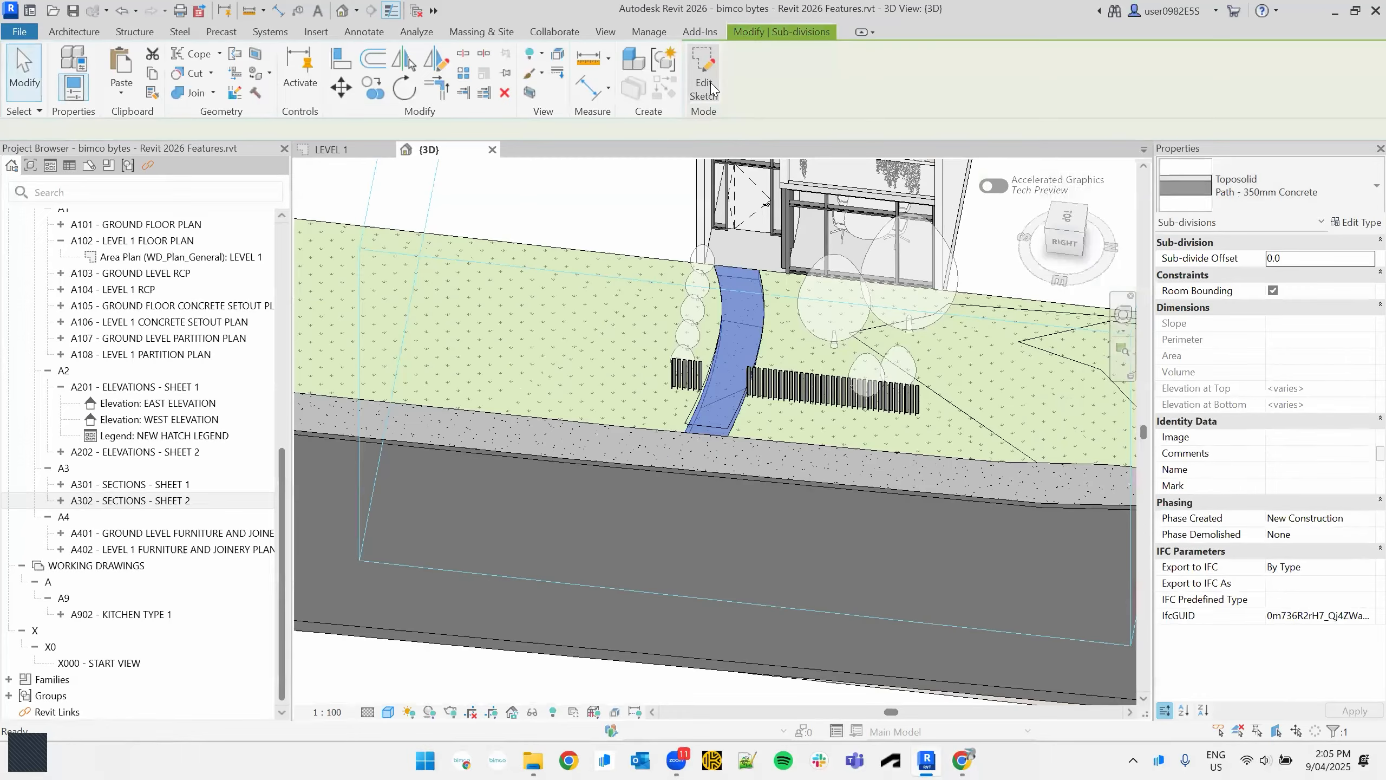
# - Inspect the thickness of the curved path sub-division within the grassland from several angles
pyautogui.press('Escape')
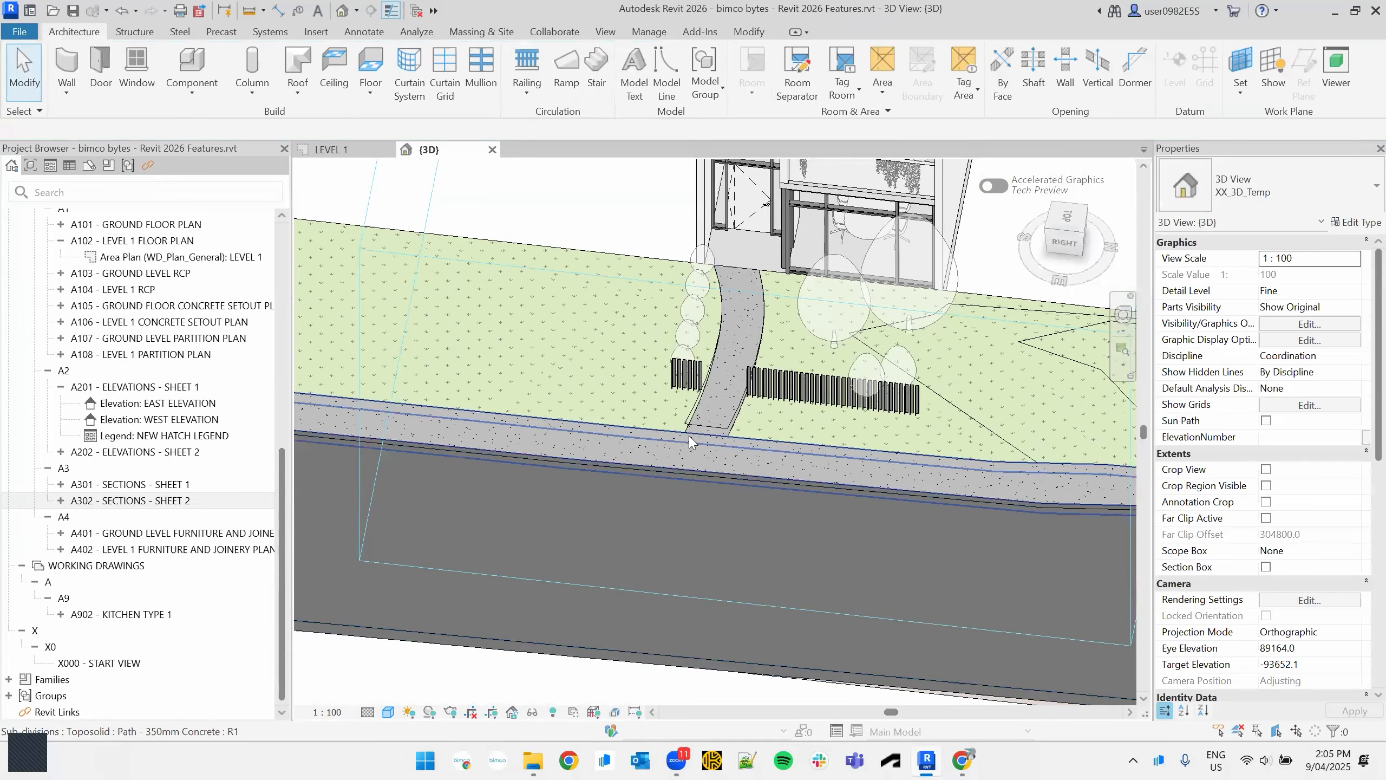
pyautogui.scroll(3, 727, 388)
pyautogui.click(718, 385)
pyautogui.keyDown('shift'); pyautogui.moveTo(718, 386); pyautogui.dragTo(972, 345, button='middle'); pyautogui.keyUp('shift')
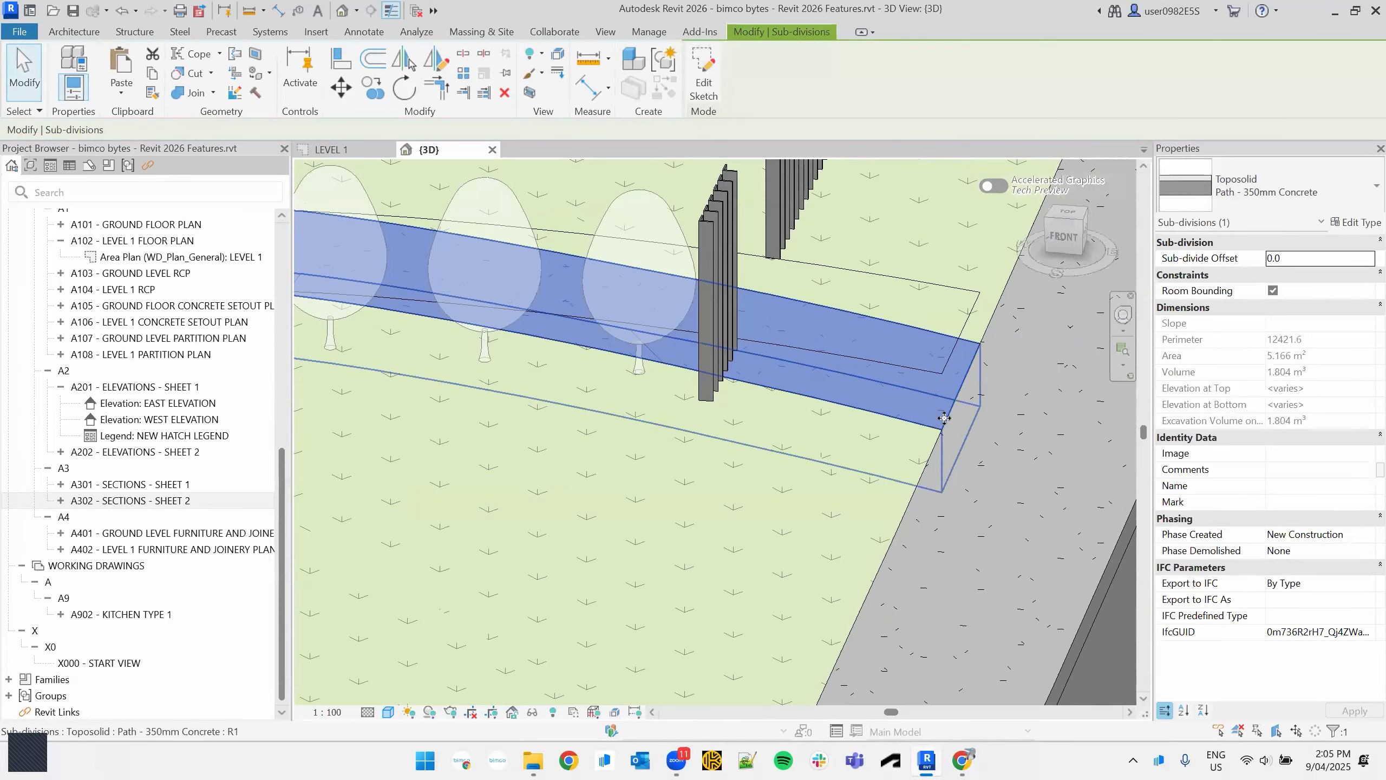
pyautogui.moveTo(933, 401)
pyautogui.keyDown('shift'); pyautogui.mouseDown(button='middle')
pyautogui.moveTo(872, 350)
pyautogui.moveTo(678, 319)
pyautogui.moveTo(817, 366)
pyautogui.moveTo(844, 397)
pyautogui.mouseUp(button='middle'); pyautogui.keyUp('shift')
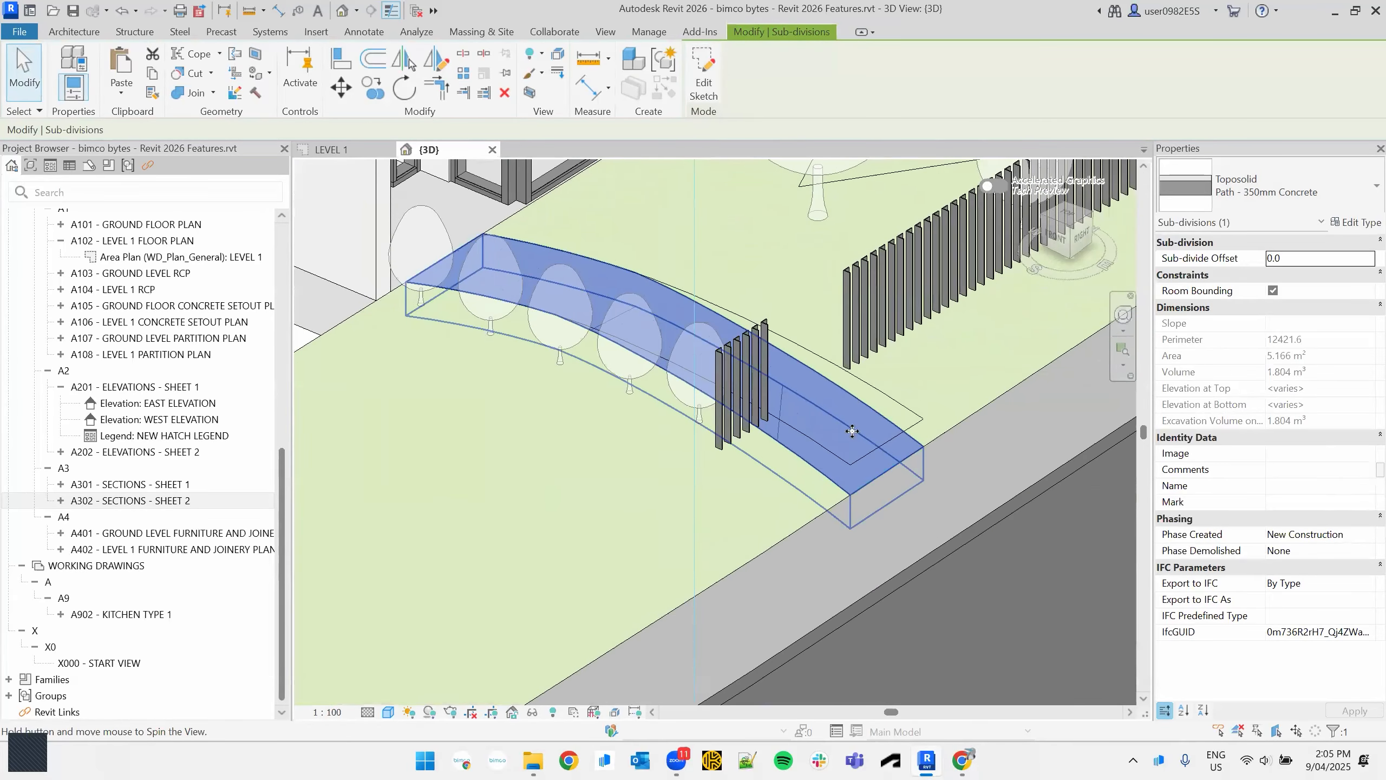
pyautogui.press('Escape')
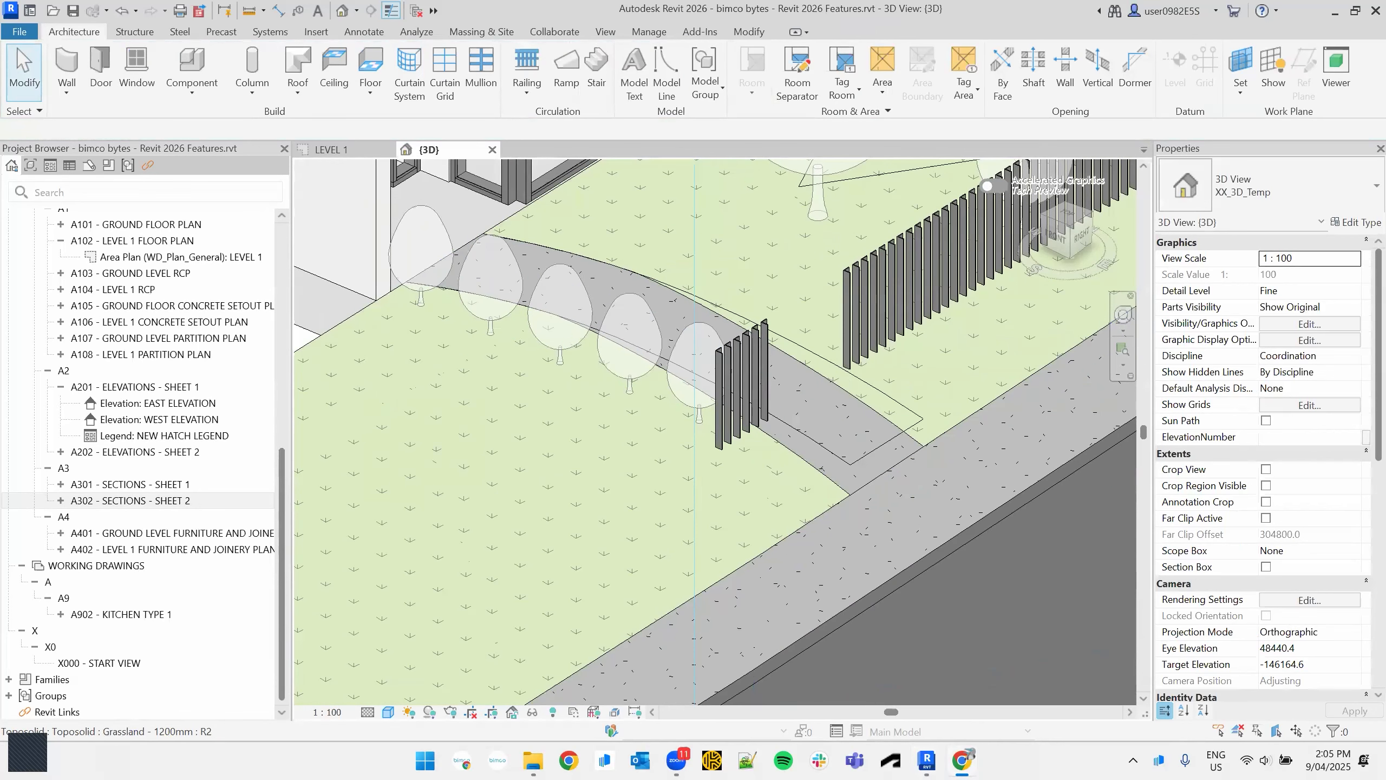
# - Check which toposolid types are available for the curved path sub-division
pyautogui.click(891, 462)
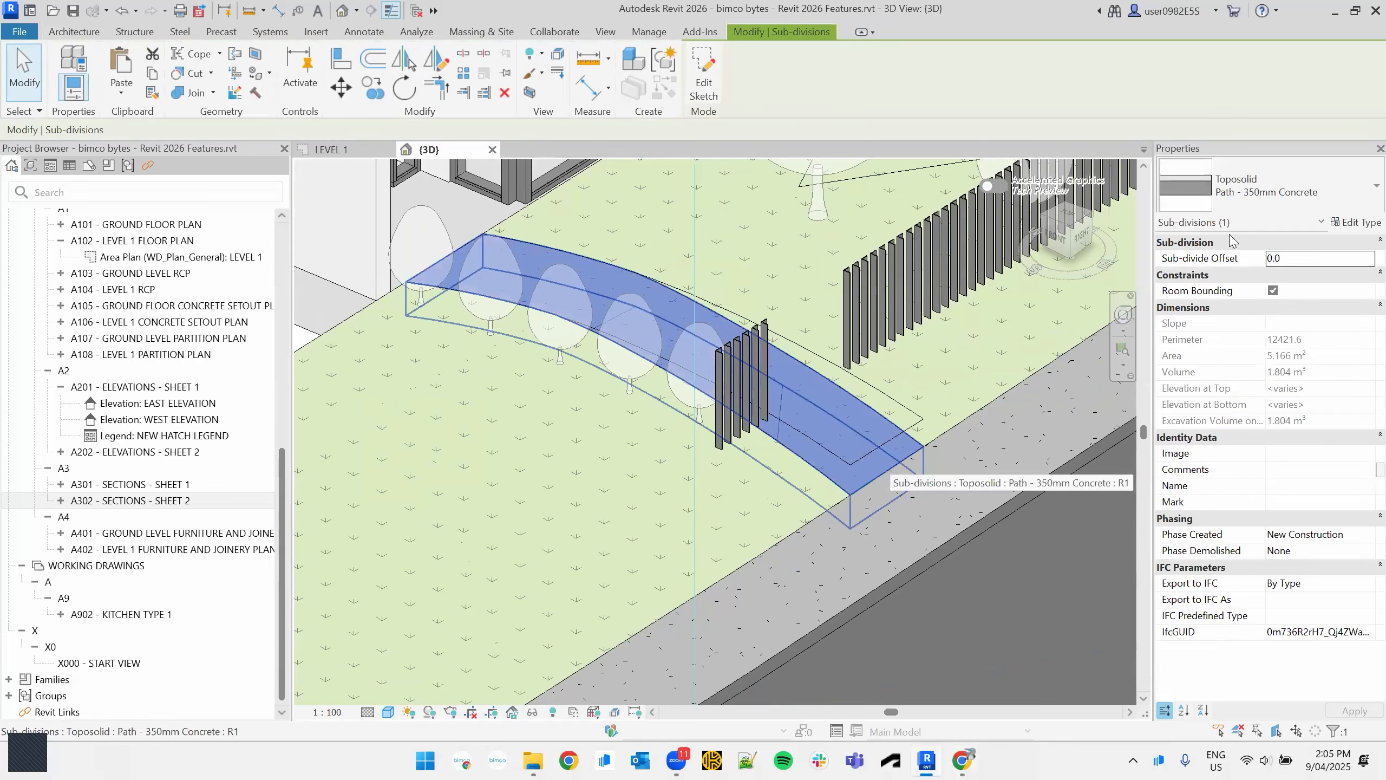
pyautogui.click(1250, 200)
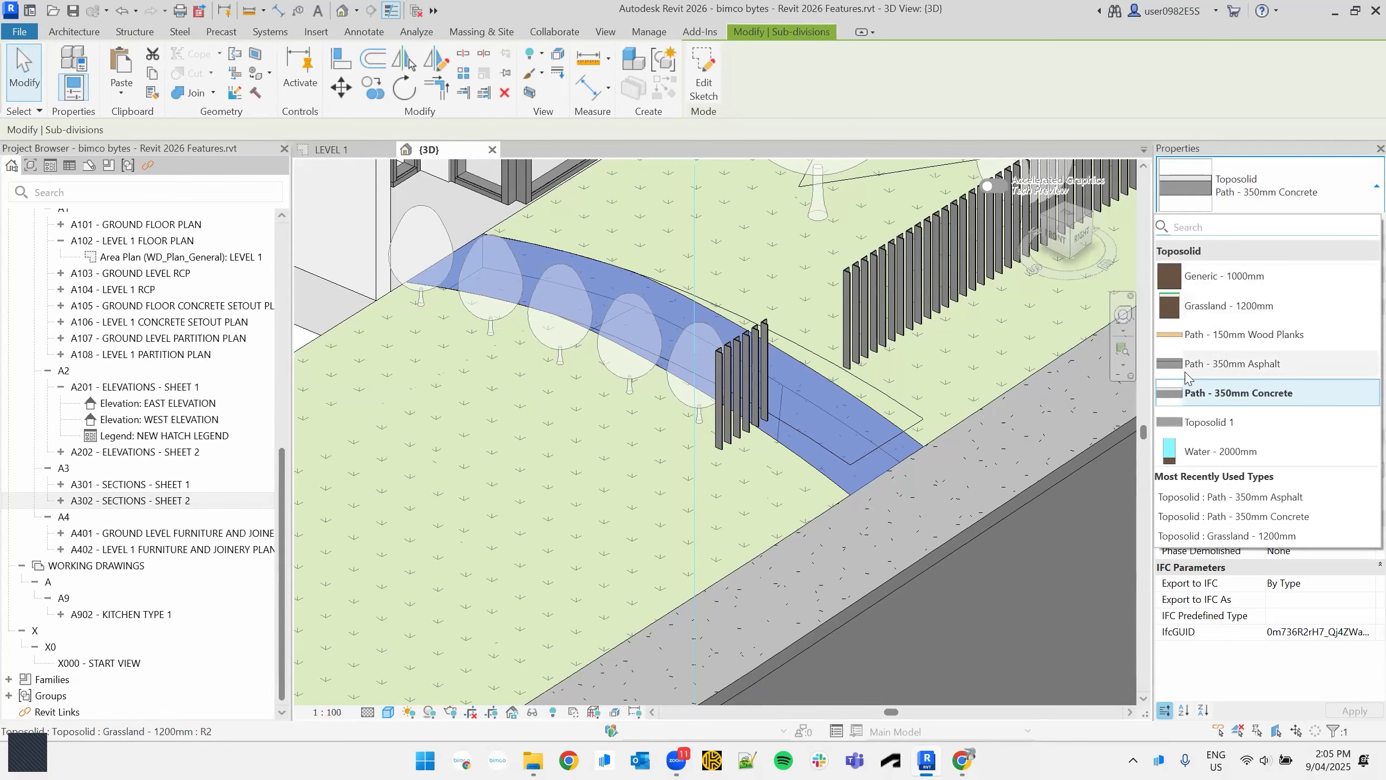
pyautogui.click(649, 501)
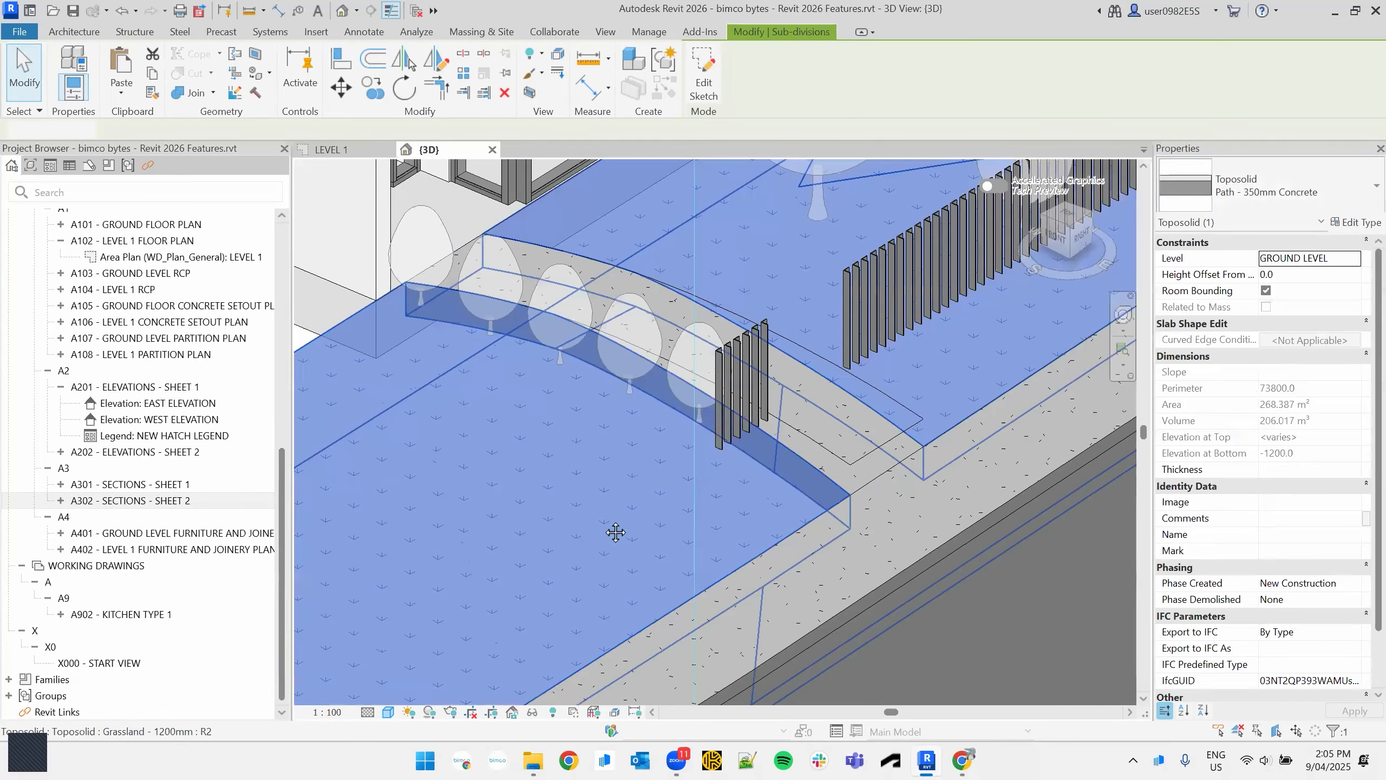
# - Examine the grassland toposolid's exposed edge beside the footpath and road, and how it is cut around the curved path
pyautogui.moveTo(515, 579); pyautogui.dragTo(696, 364, button='middle')
pyautogui.scroll(-3, 696, 364)
pyautogui.click(429, 619)
pyautogui.scroll(3, 486, 562)
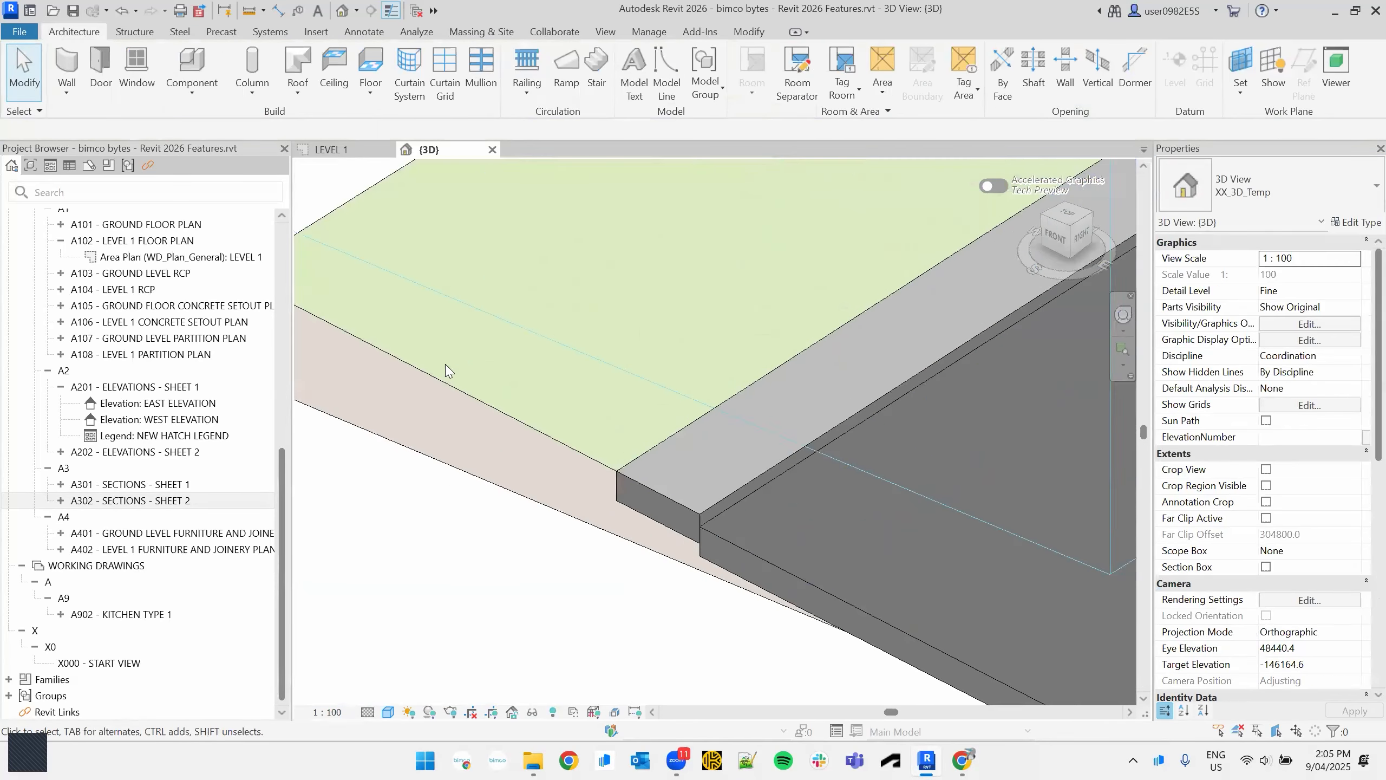
pyautogui.scroll(-2, 590, 440)
pyautogui.moveTo(697, 299); pyautogui.dragTo(665, 375, button='middle')
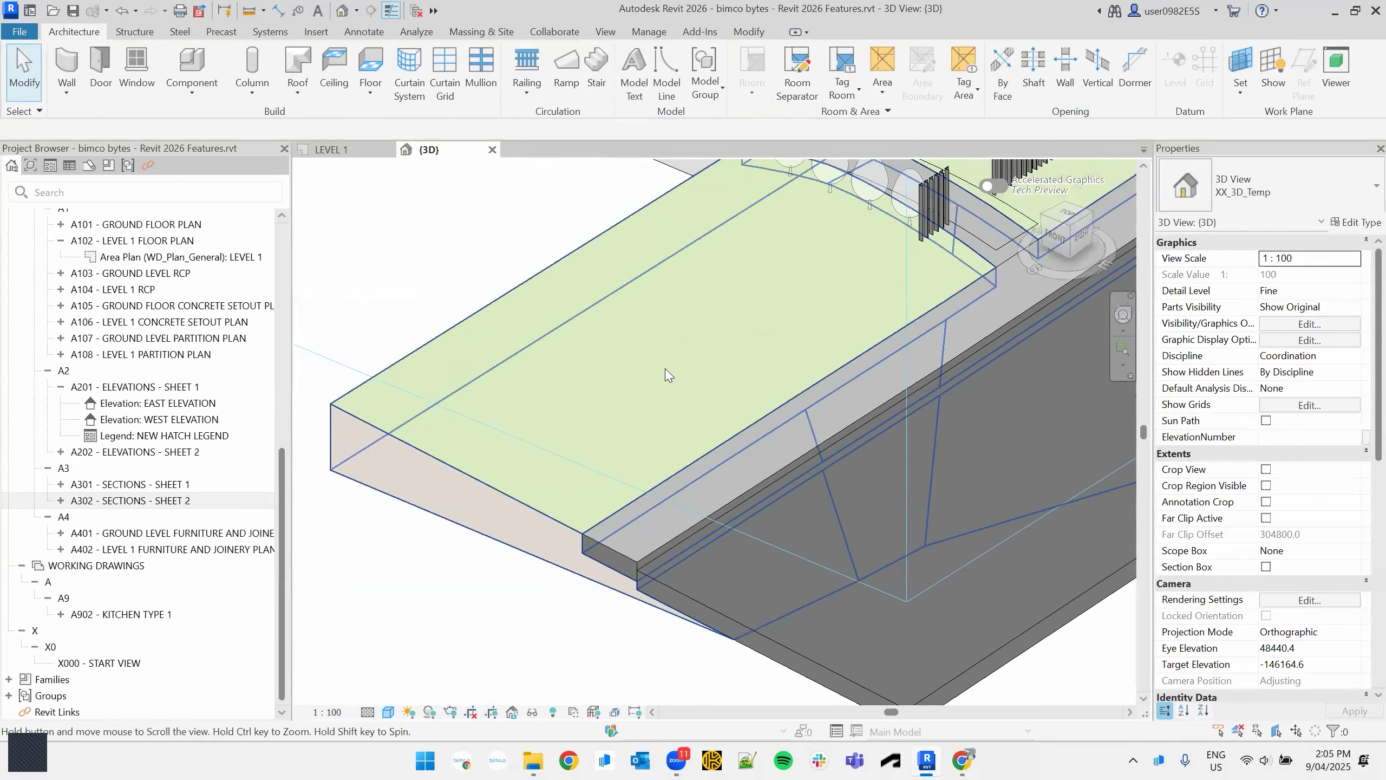
pyautogui.click(731, 347)
pyautogui.moveTo(912, 254); pyautogui.dragTo(827, 358, button='middle')
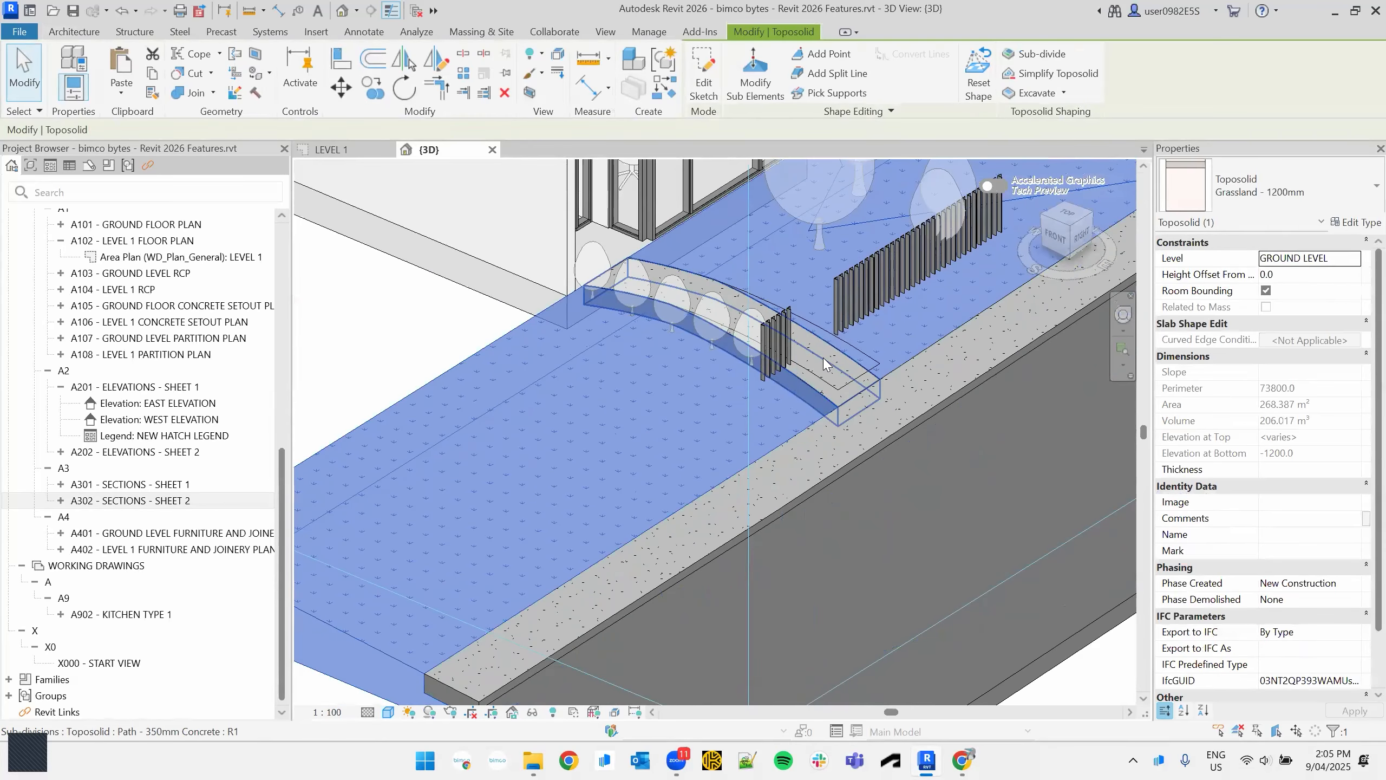
# - Change the curved path sub-division's type to Path - 150mm Wood Planks
pyautogui.click(823, 358)
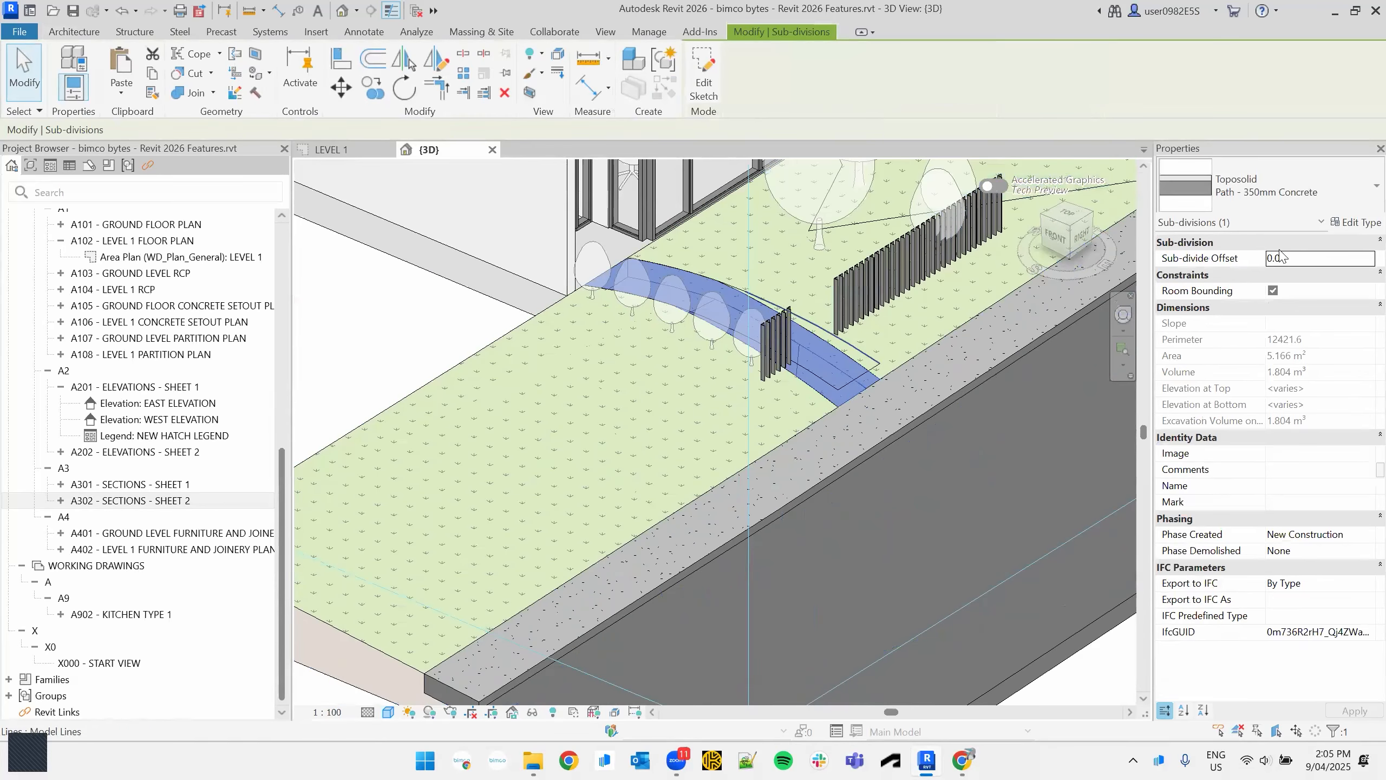
pyautogui.click(1276, 190)
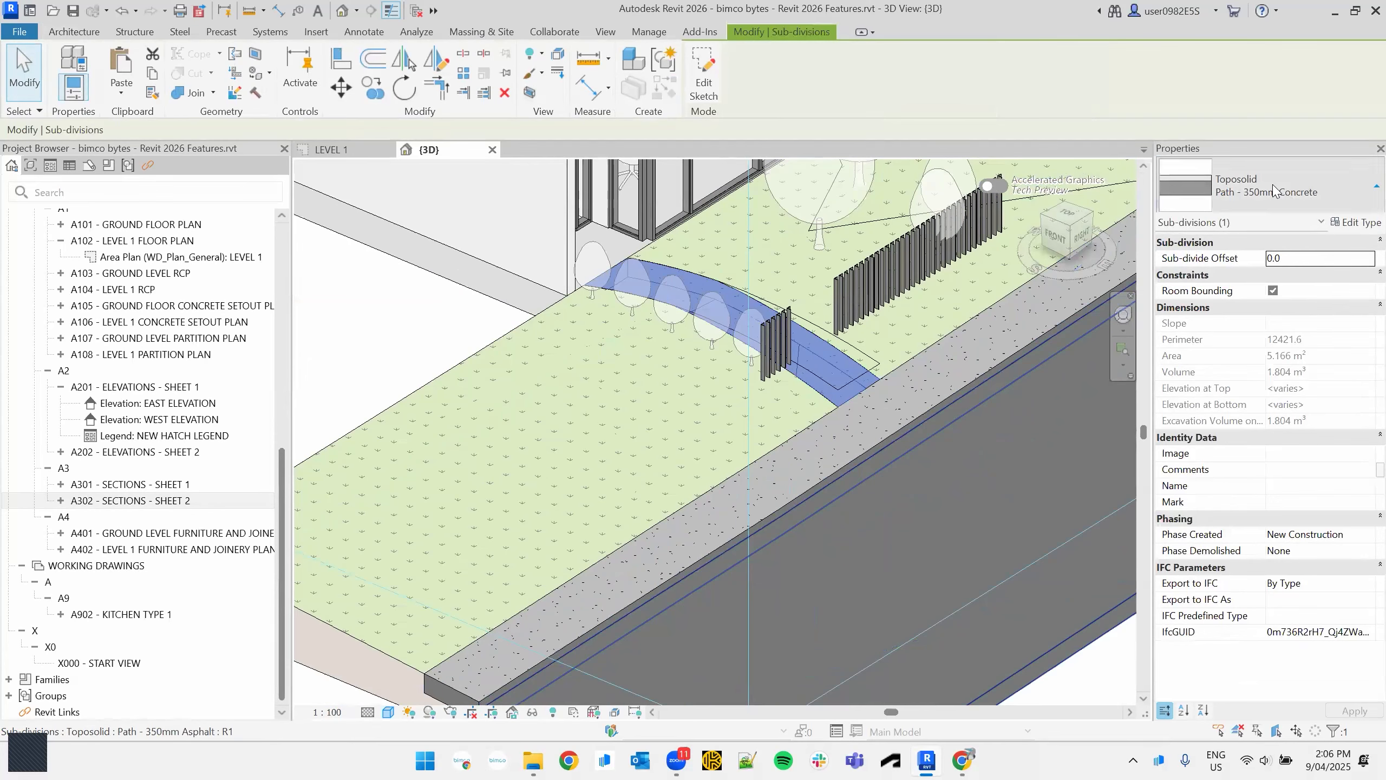
pyautogui.click(1243, 334)
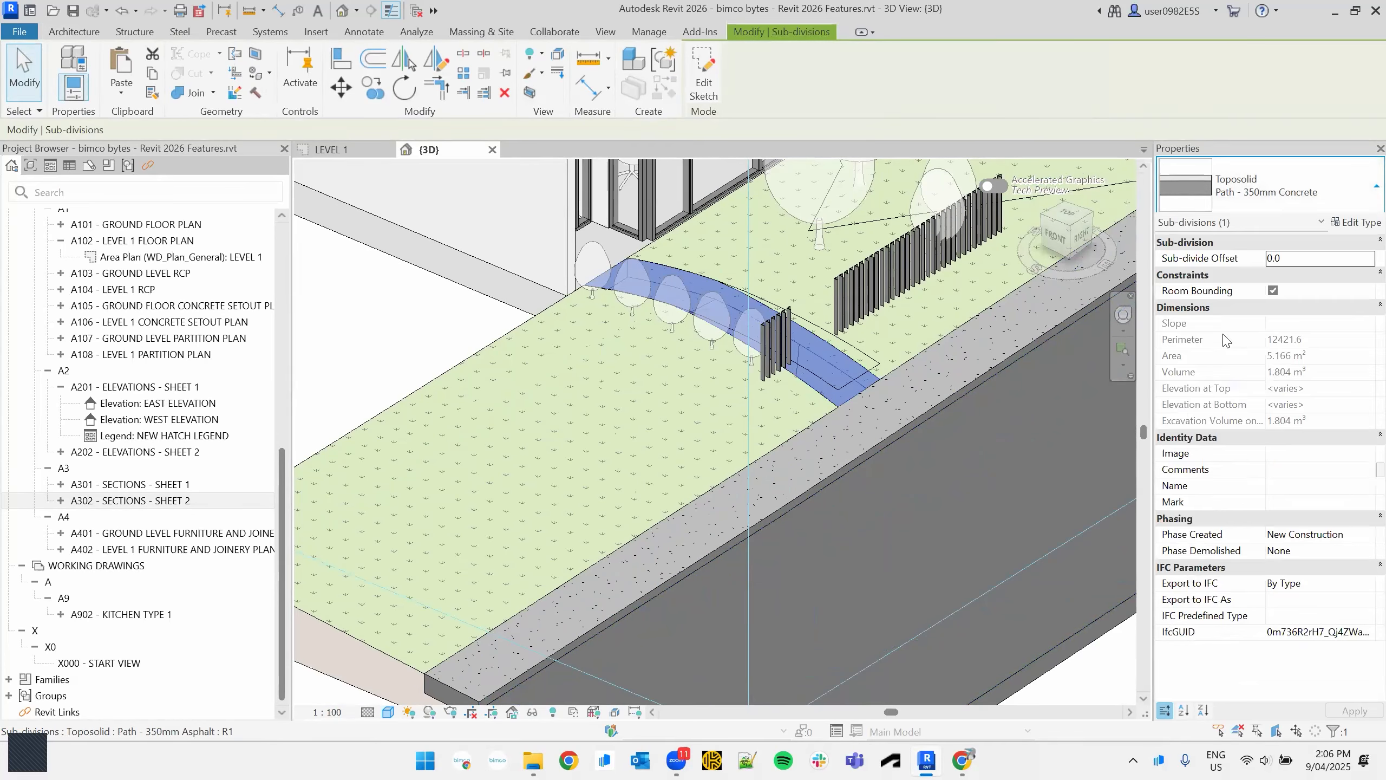
pyautogui.click(443, 312)
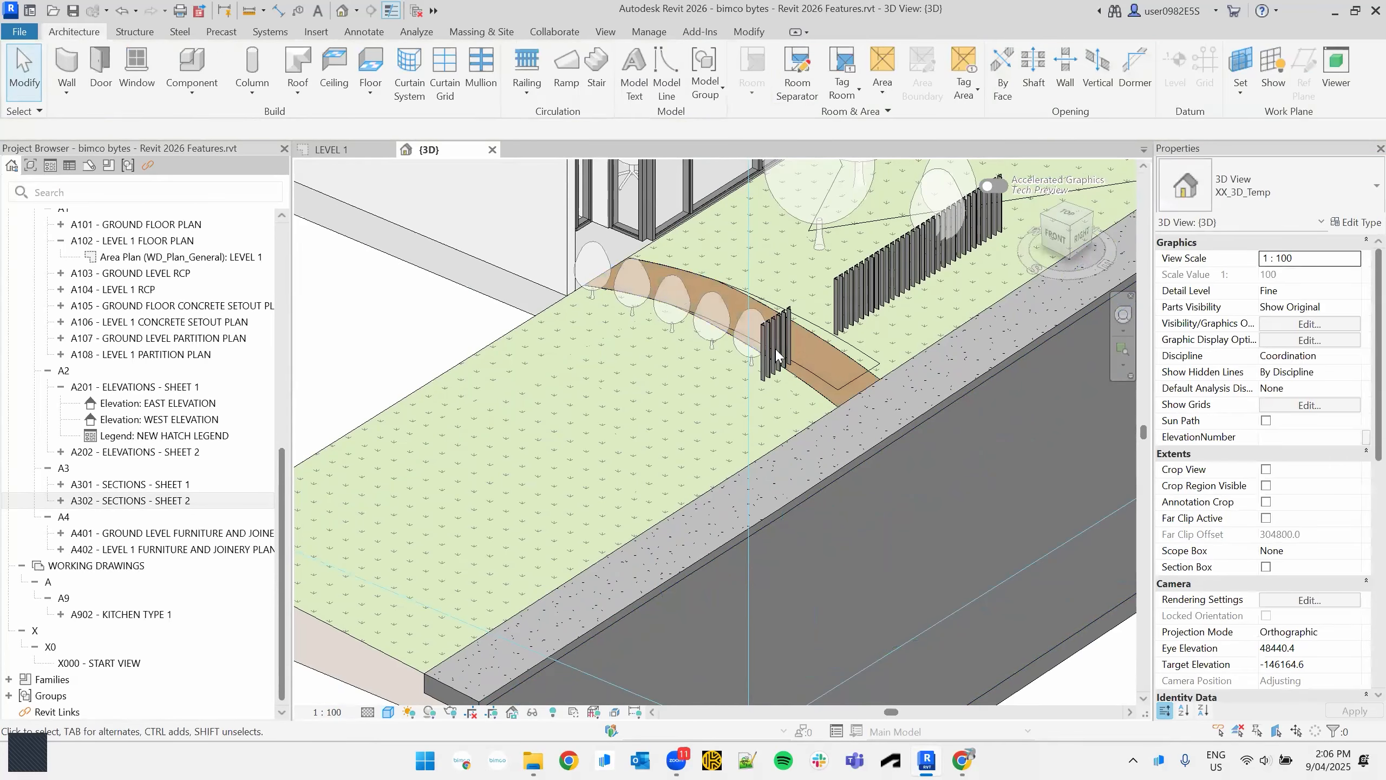
# - Change the curved path sub-division's type to Path - 350mm Concrete
pyautogui.click(817, 343)
pyautogui.click(839, 365)
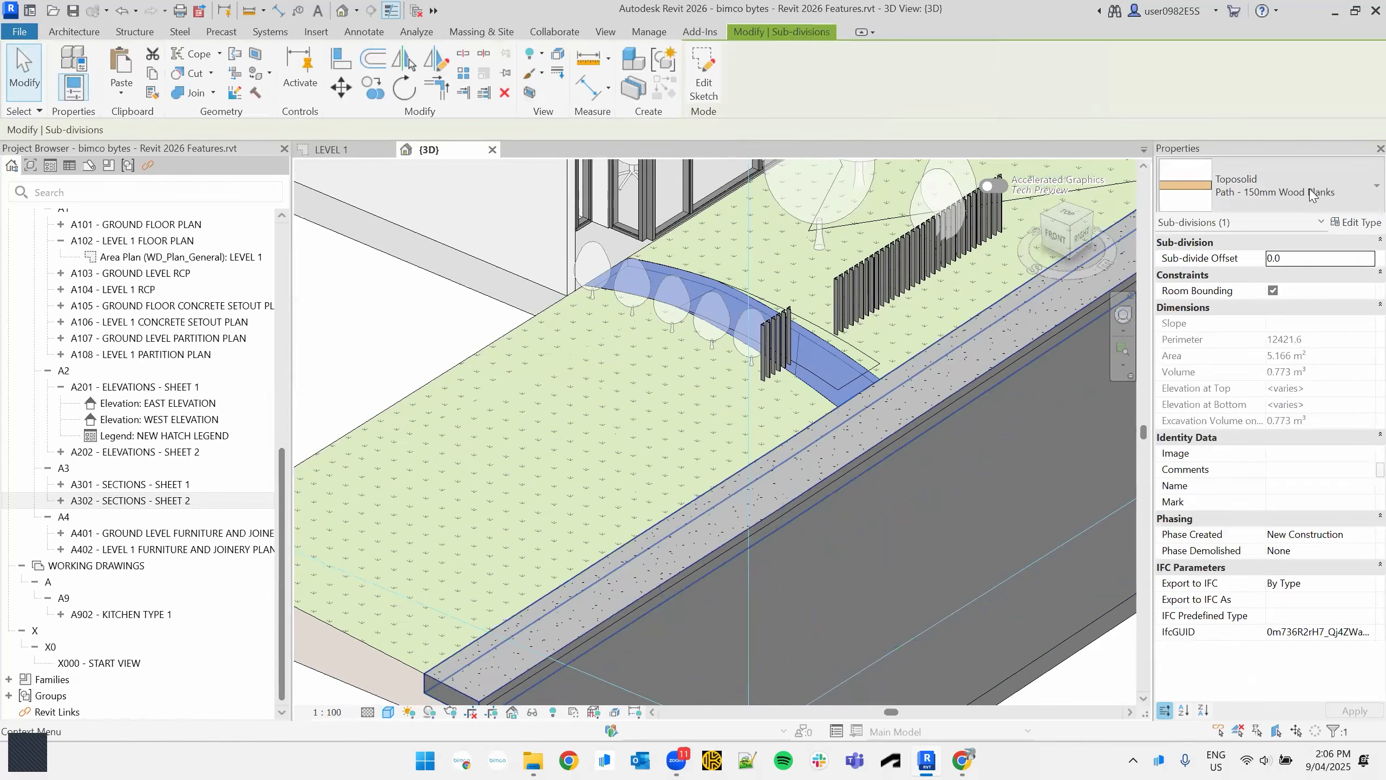
pyautogui.click(1271, 186)
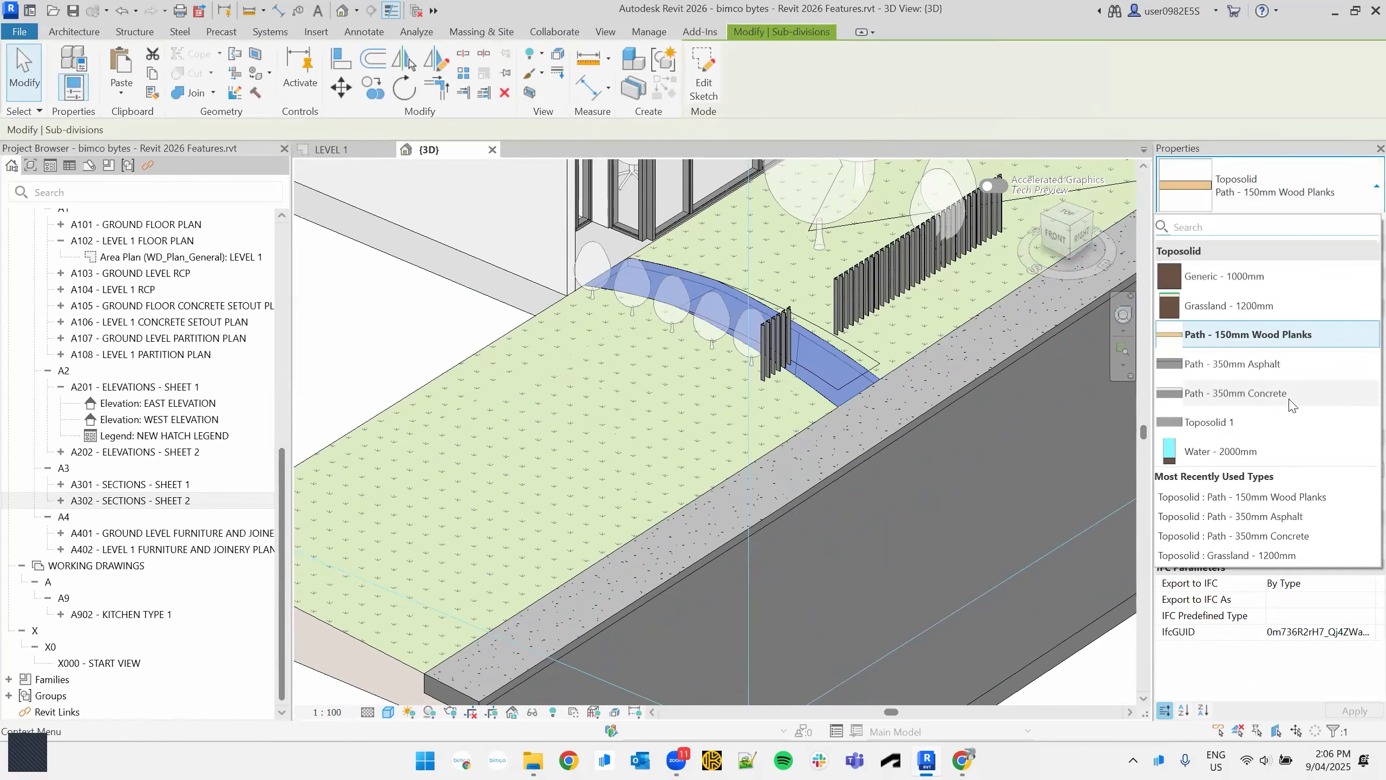
pyautogui.click(1254, 364)
pyautogui.click(1014, 474)
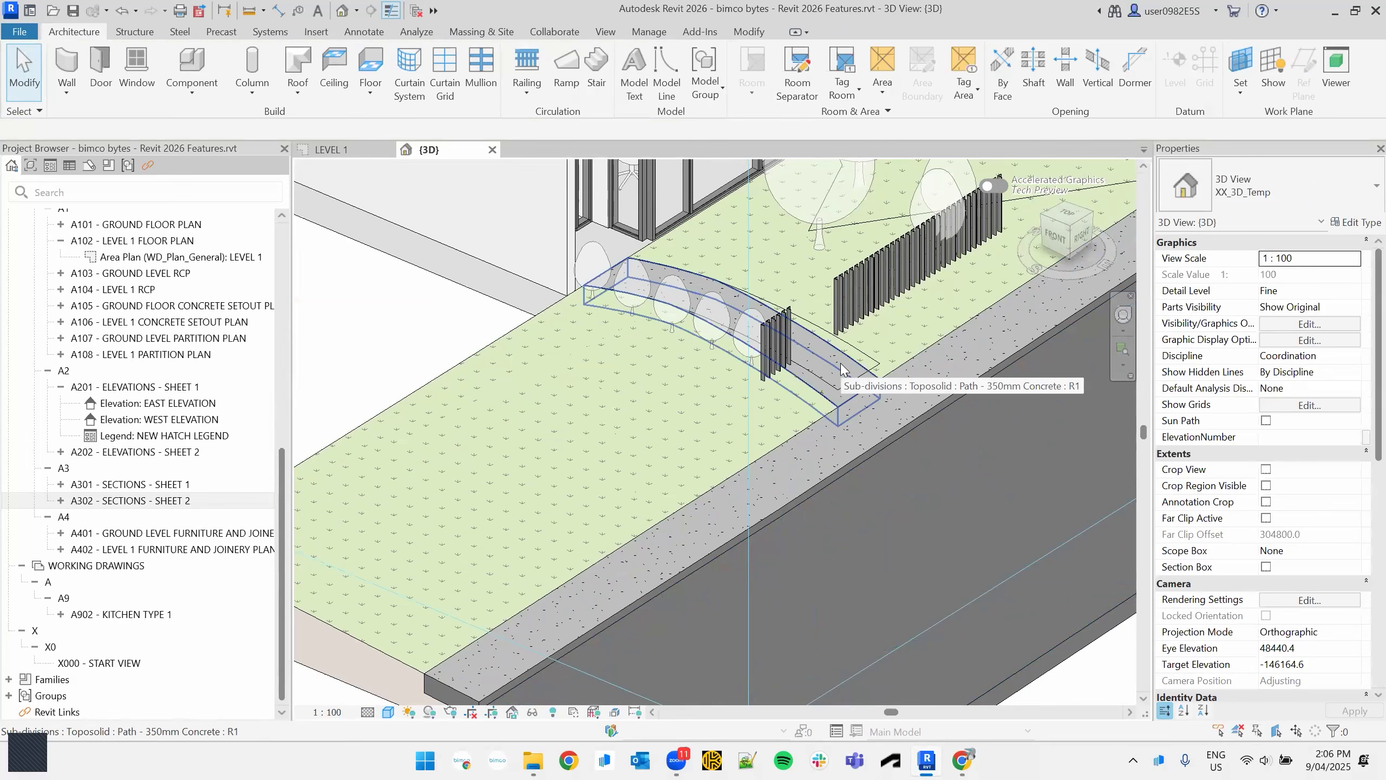
# - Hide the toposolid Sub-divisions subcategory in the 3D view's visibility overrides and view the exposed grassland from another angle
pyautogui.press('v')
pyautogui.press('v')
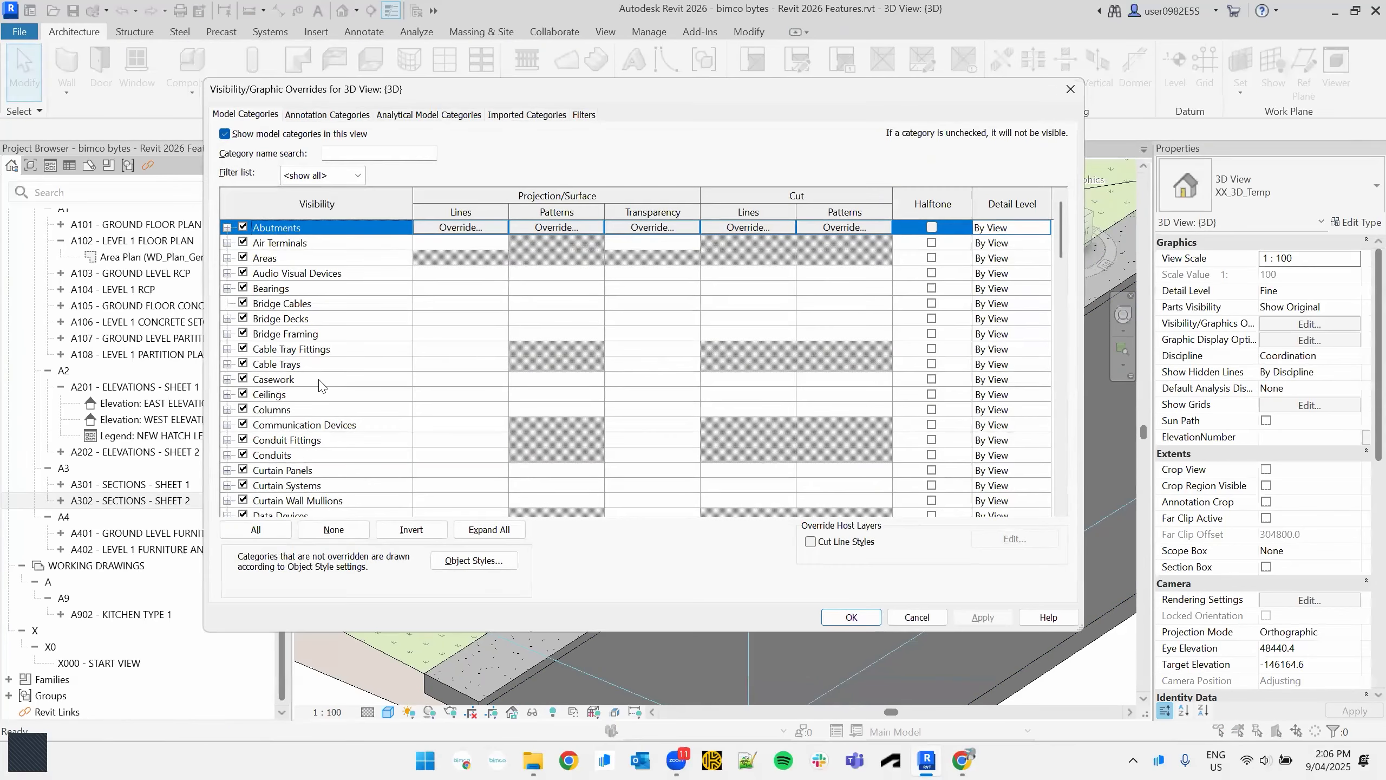
pyautogui.click(320, 380)
pyautogui.press('t')
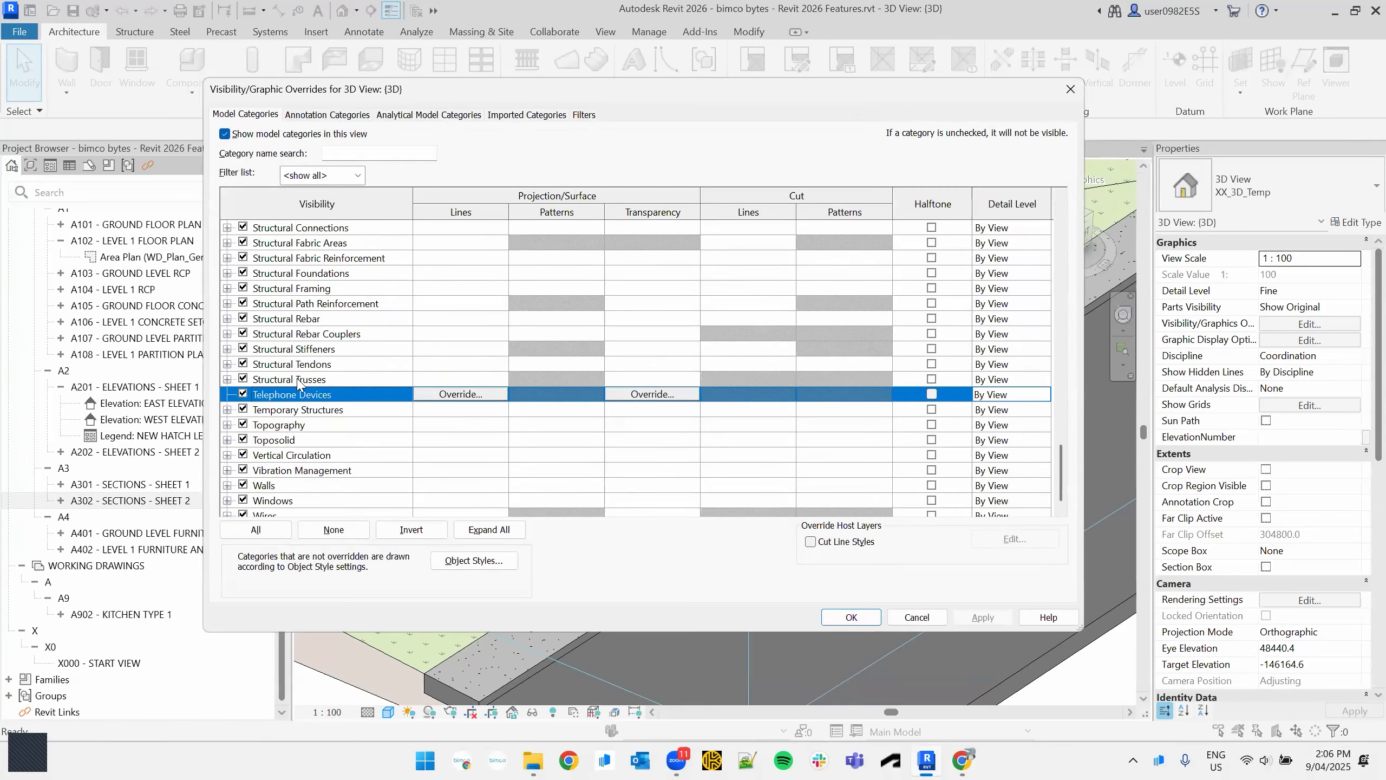
pyautogui.click(228, 440)
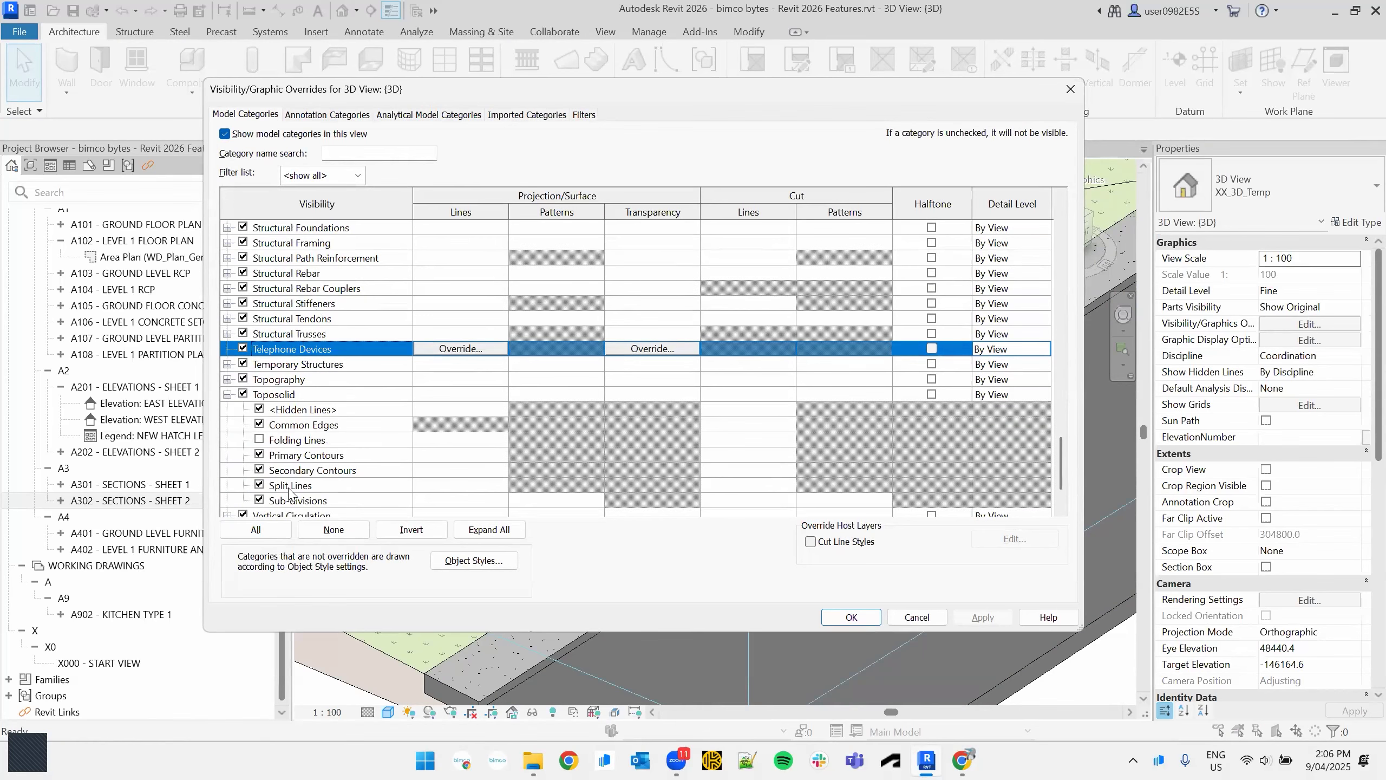
pyautogui.click(293, 503)
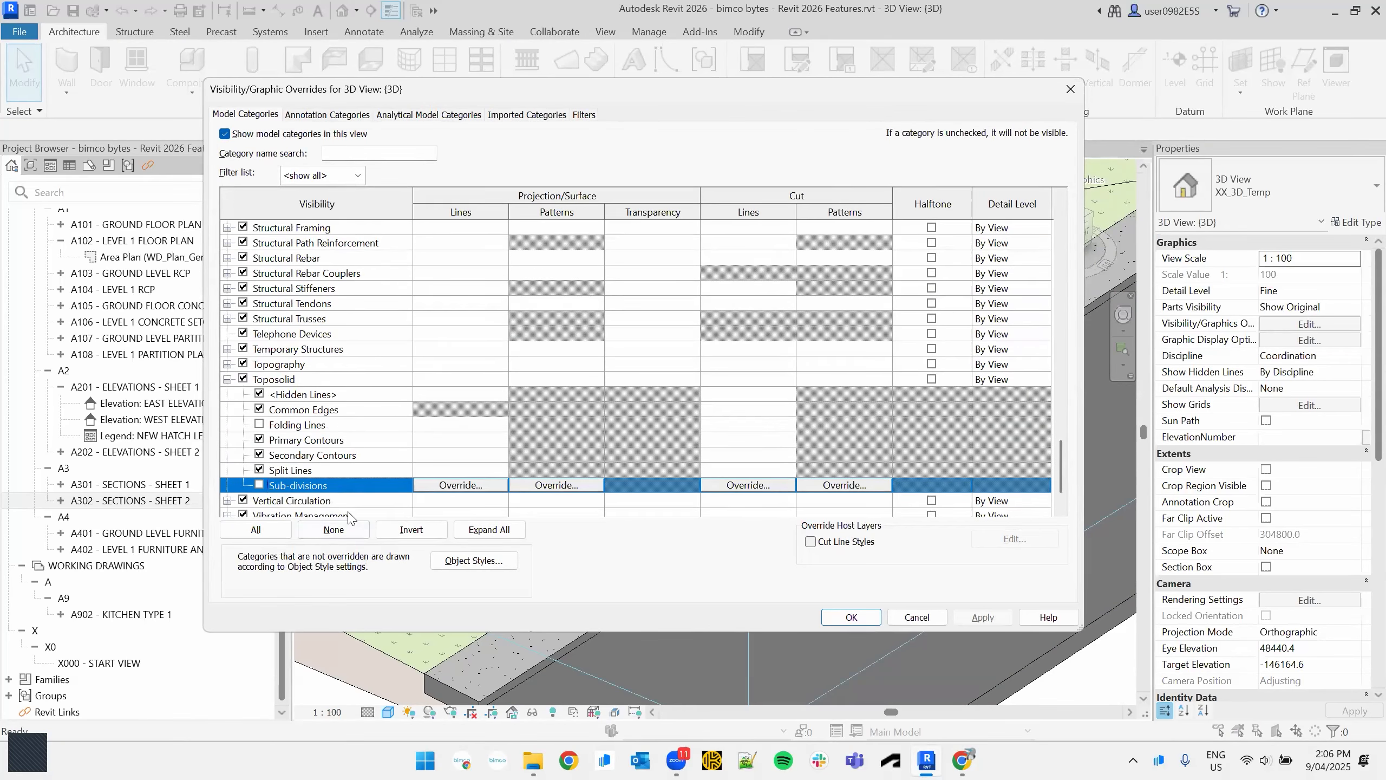
pyautogui.click(852, 616)
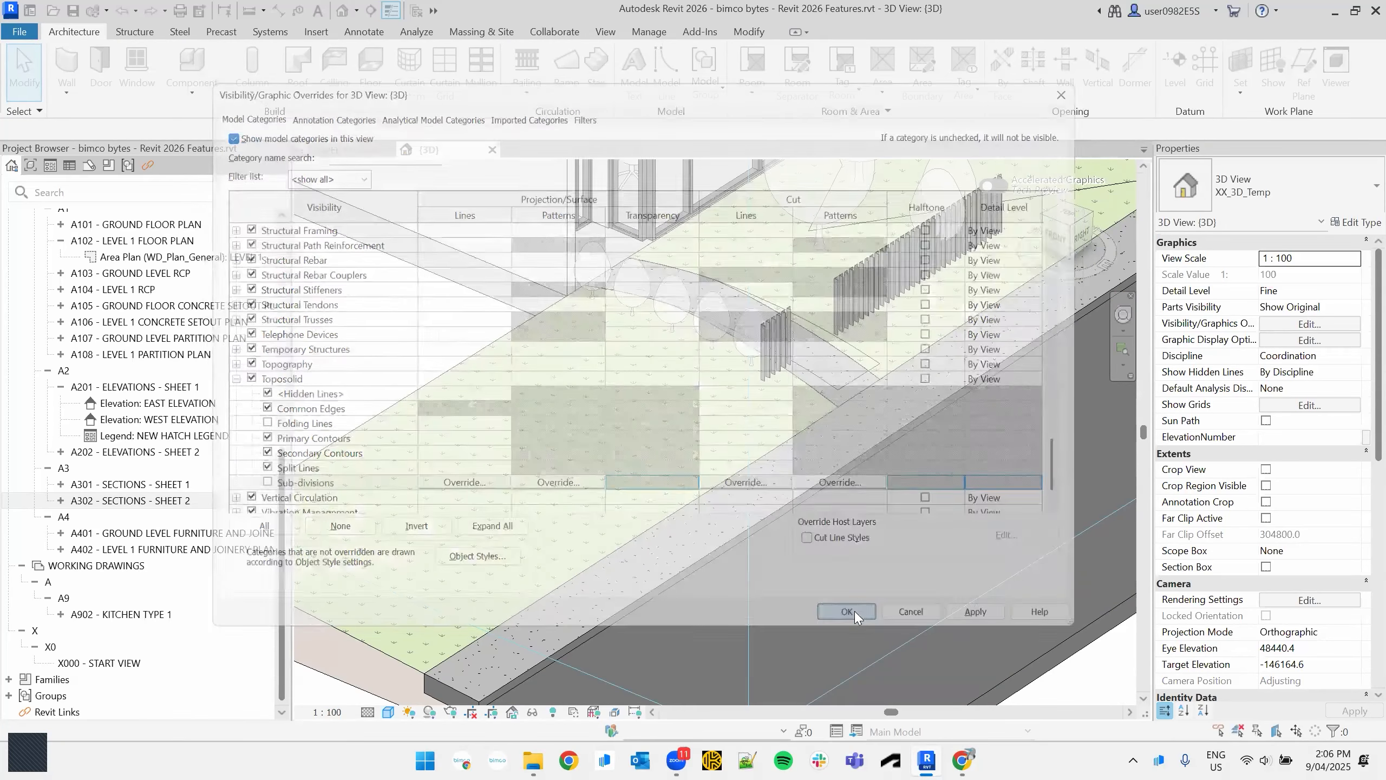
pyautogui.keyDown('shift'); pyautogui.moveTo(884, 581); pyautogui.dragTo(823, 579, button='middle'); pyautogui.keyUp('shift')
pyautogui.moveTo(822, 580); pyautogui.dragTo(683, 655, button='middle')
# - Copy the grassland toposolid's shape points near the long slatted fence about 15400 mm to the area across the curved path
pyautogui.click(895, 343)
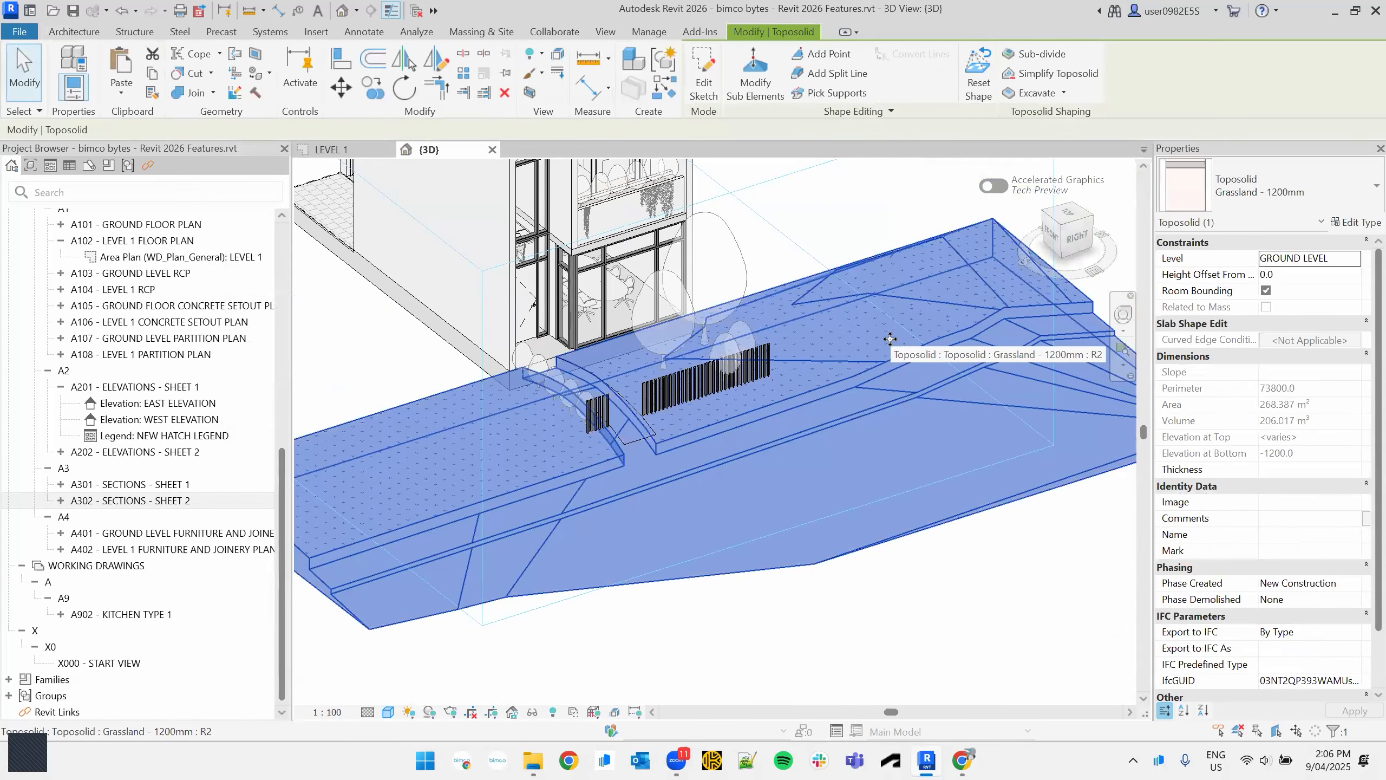
pyautogui.keyDown('shift'); pyautogui.moveTo(915, 311); pyautogui.dragTo(800, 331, button='middle'); pyautogui.keyUp('shift')
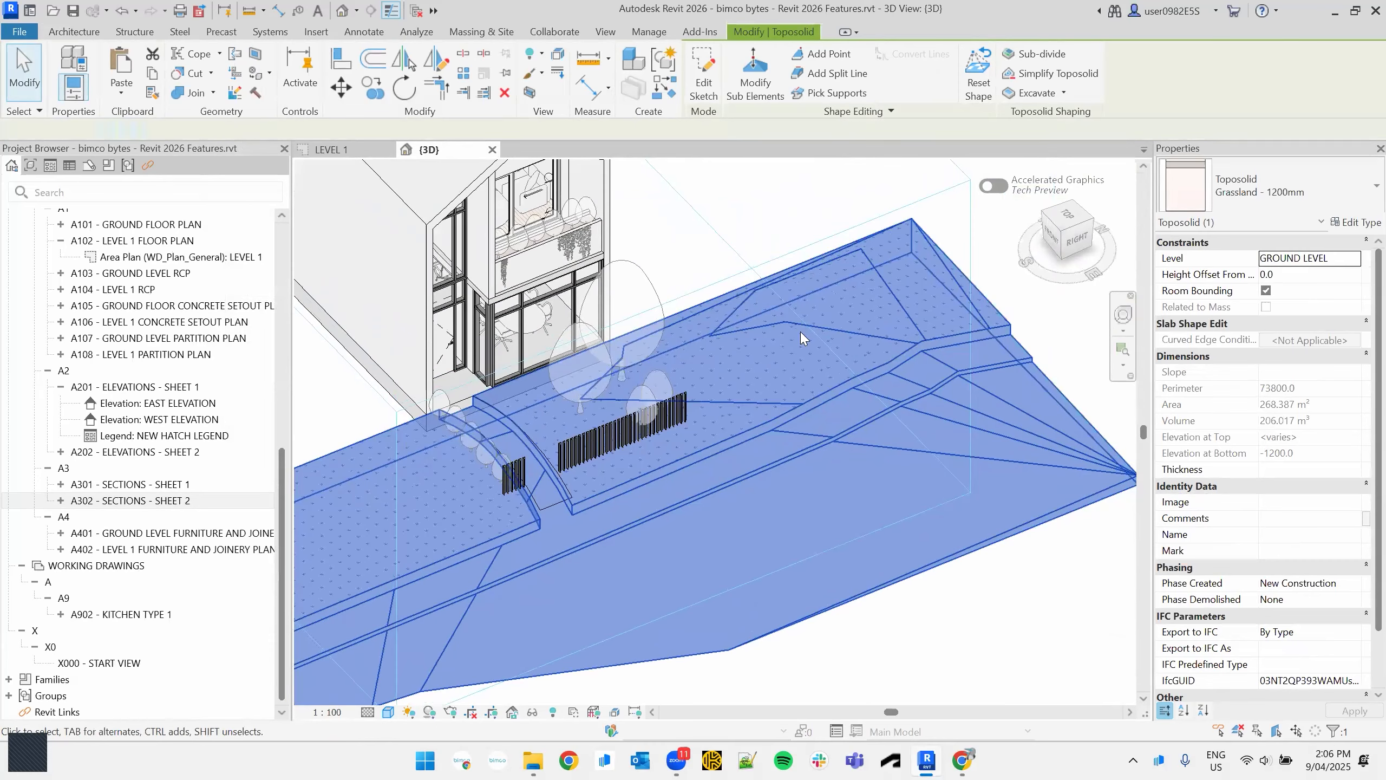
pyautogui.doubleClick(800, 332)
pyautogui.click(704, 55)
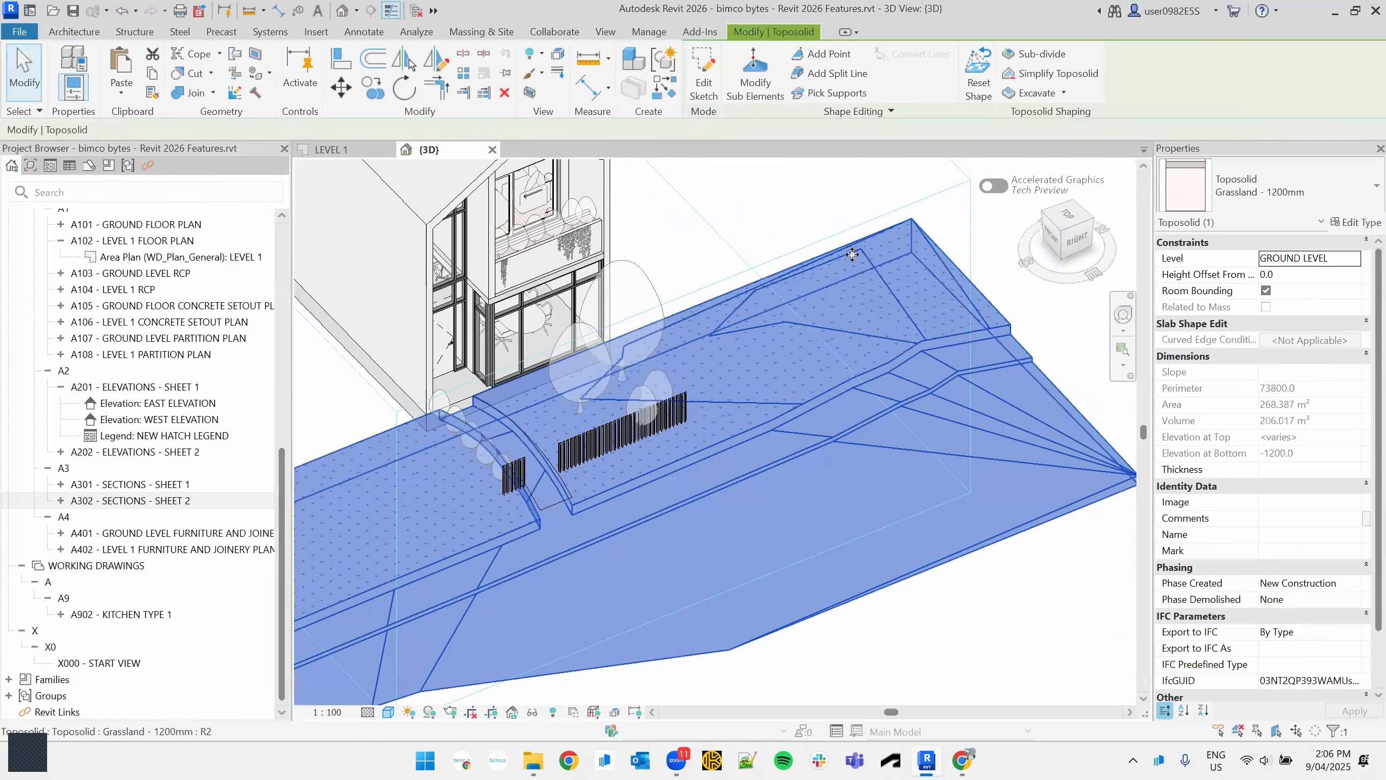
pyautogui.click(763, 85)
pyautogui.moveTo(679, 243); pyautogui.dragTo(862, 374)
pyautogui.moveTo(821, 354); pyautogui.dragTo(906, 316, button='middle')
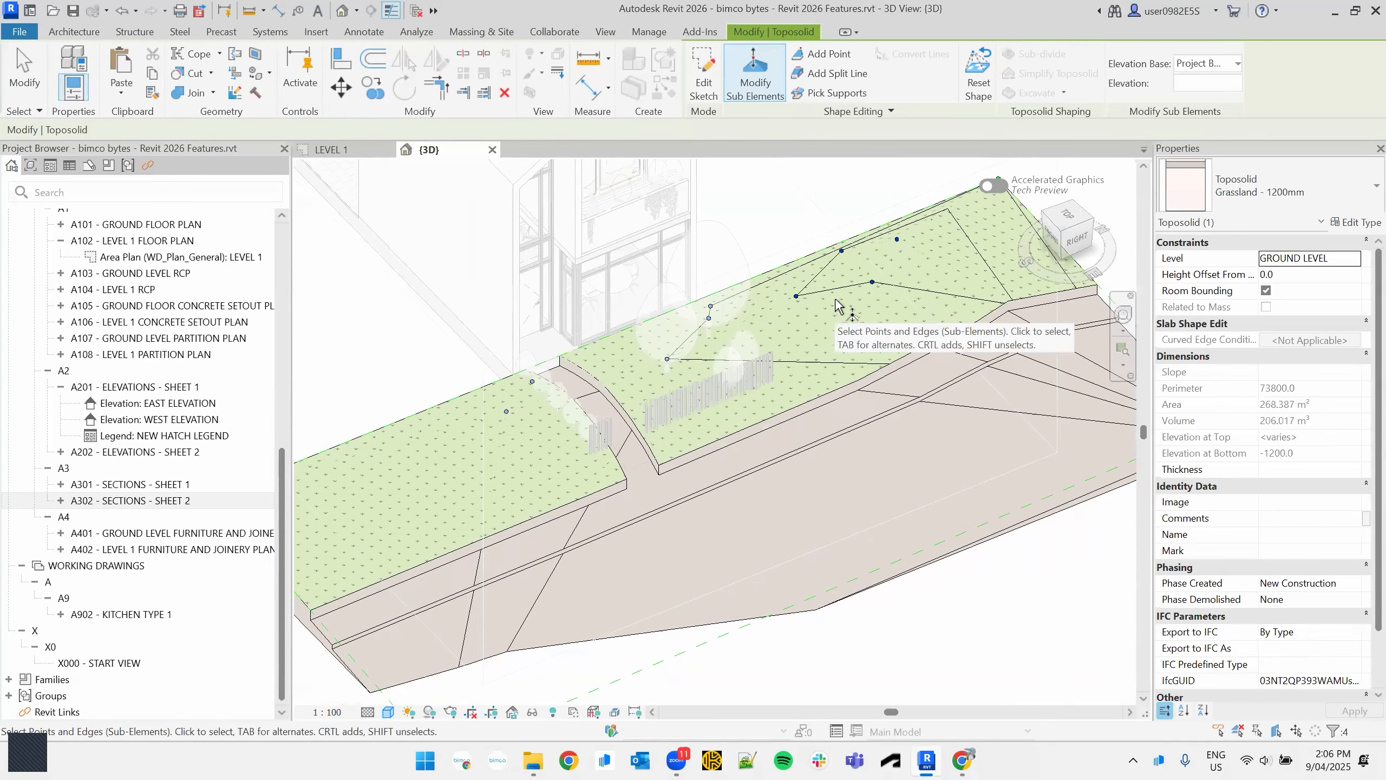
pyautogui.moveTo(402, 510); pyautogui.dragTo(627, 455, button='middle')
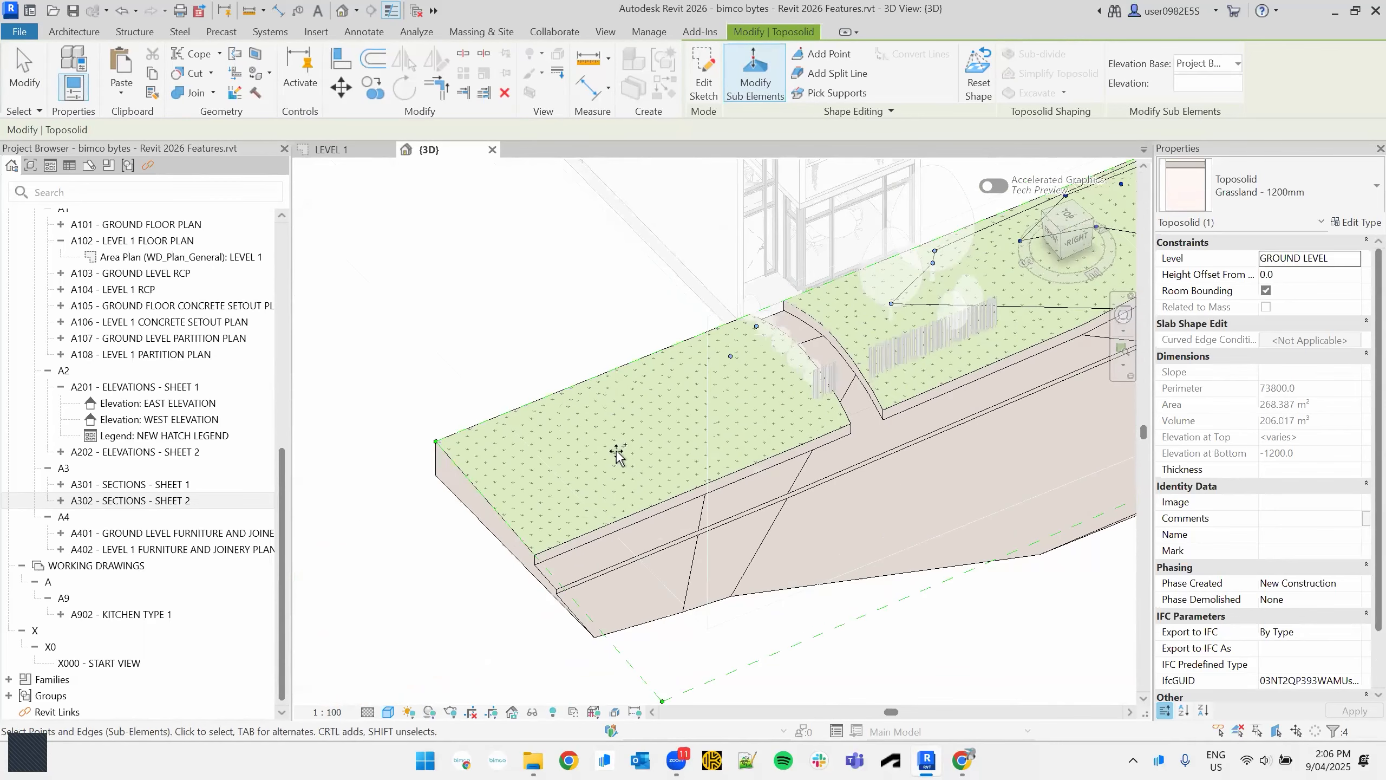
pyautogui.hotkey('ctrl', 'v')
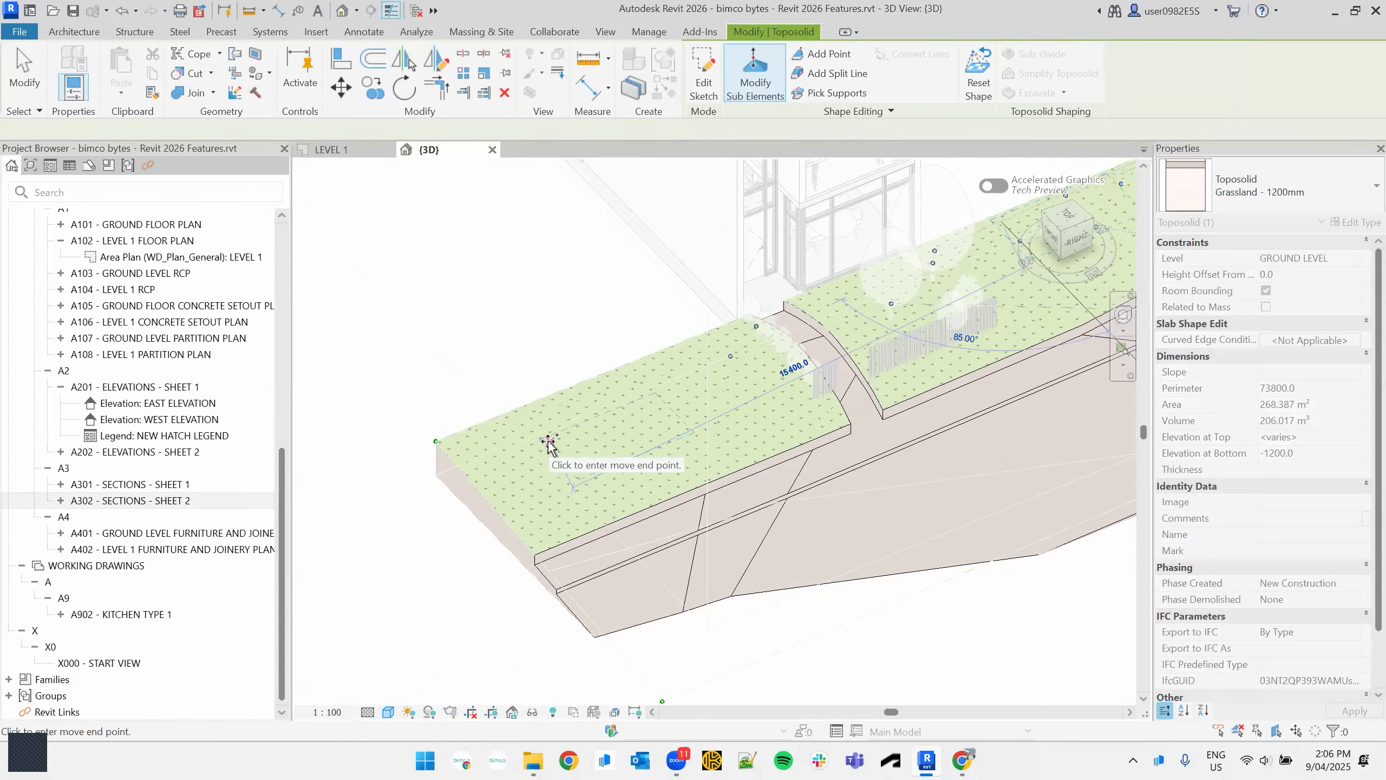
pyautogui.click(550, 445)
pyautogui.press('Escape')
pyautogui.press('Escape')
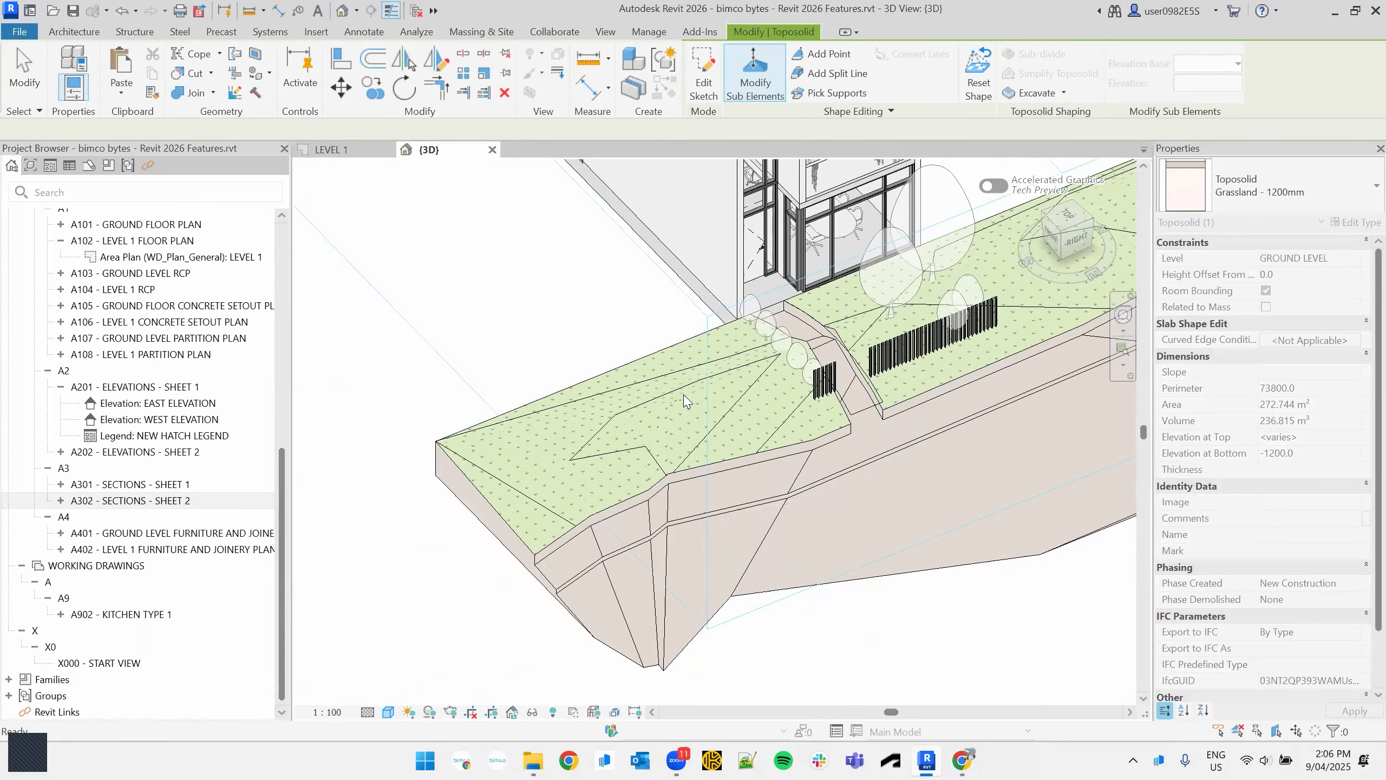
pyautogui.click(647, 473)
pyautogui.keyDown('shift'); pyautogui.moveTo(647, 474); pyautogui.dragTo(650, 414, button='middle'); pyautogui.keyUp('shift')
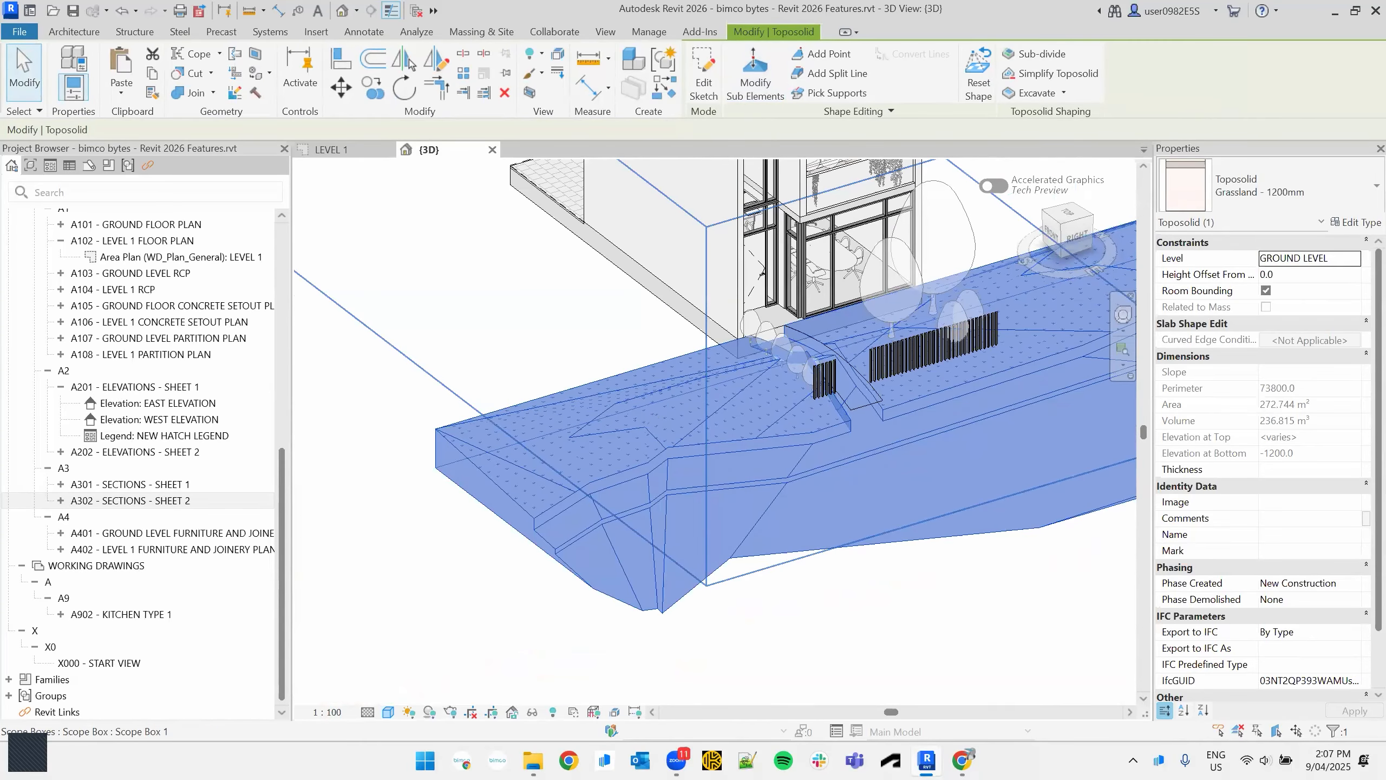
pyautogui.click(523, 353)
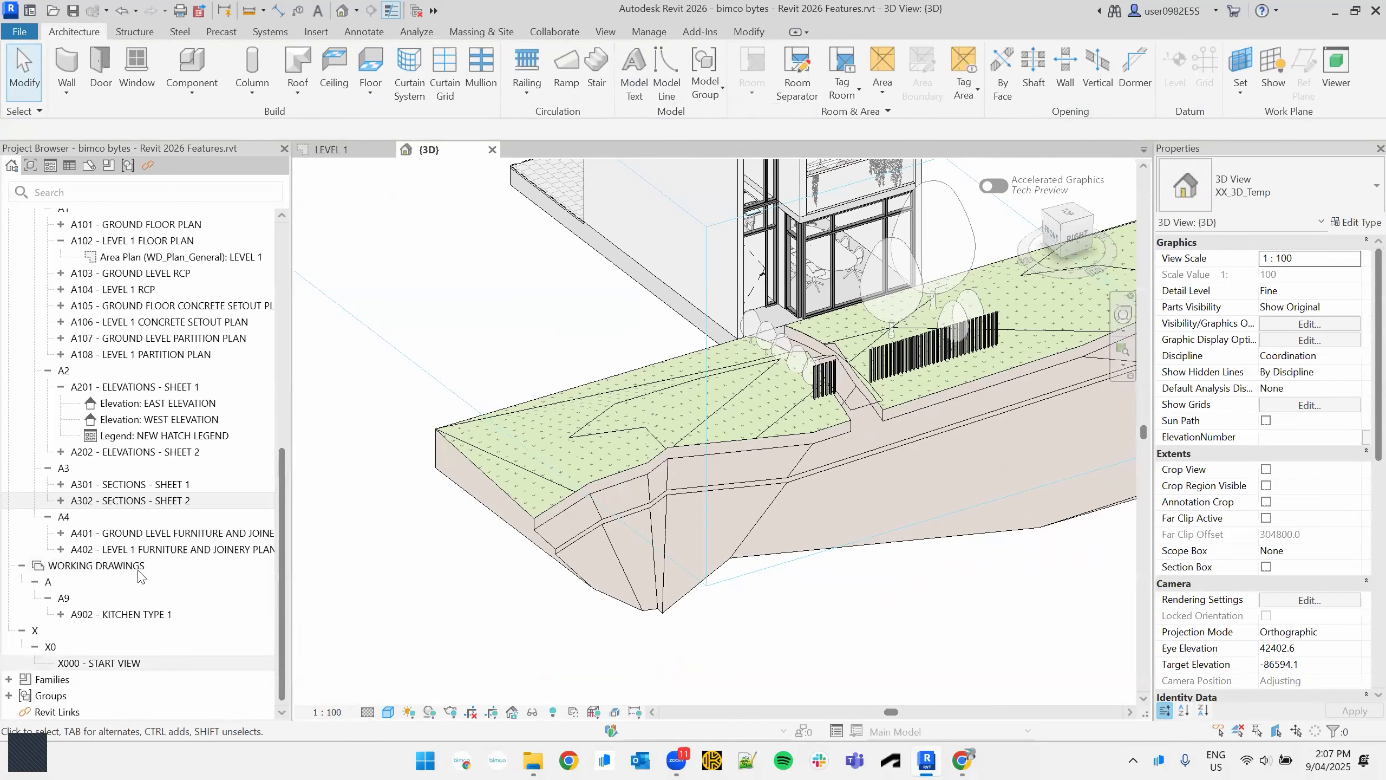
# - Review the types, areas and volumes in the Sub-divisions Schedule, and close the schedule
pyautogui.scroll(10, 138, 538)
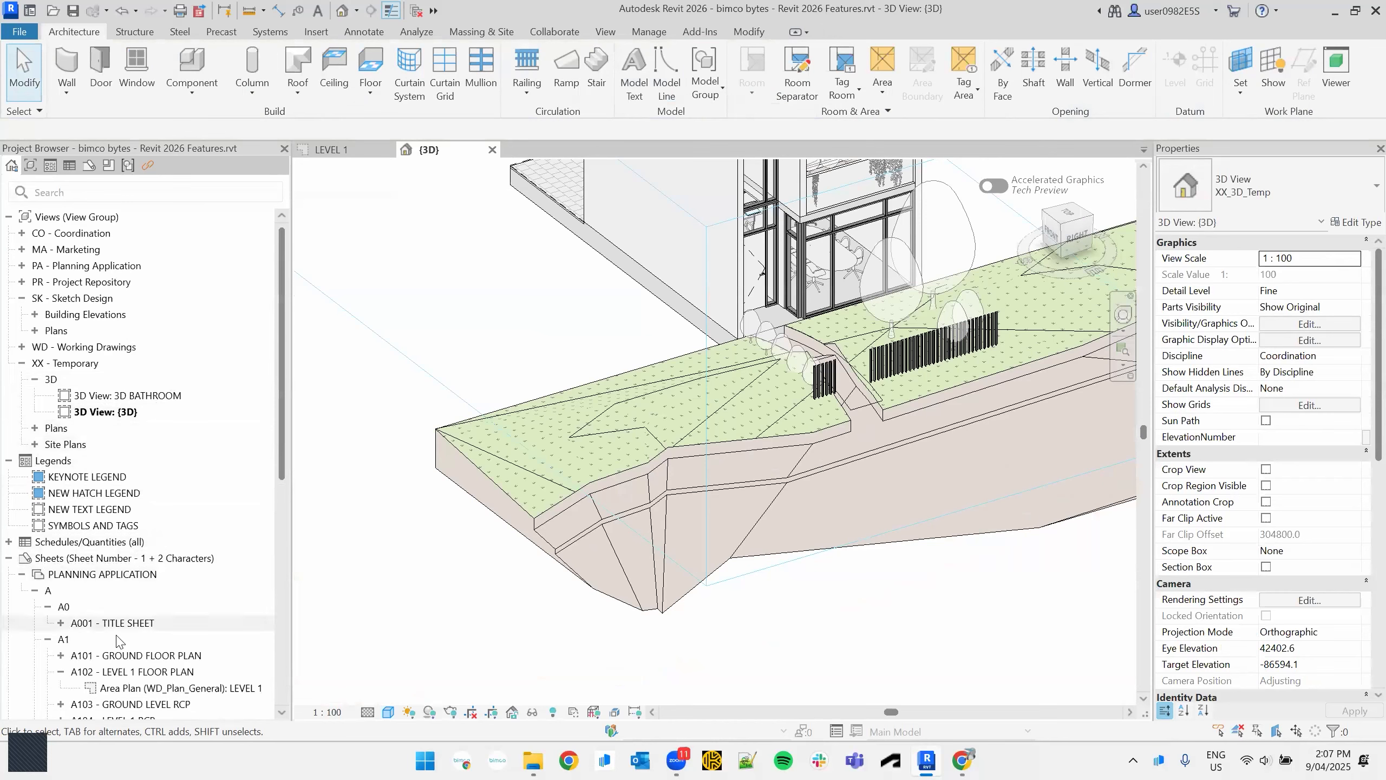
pyautogui.scroll(-10, 122, 508)
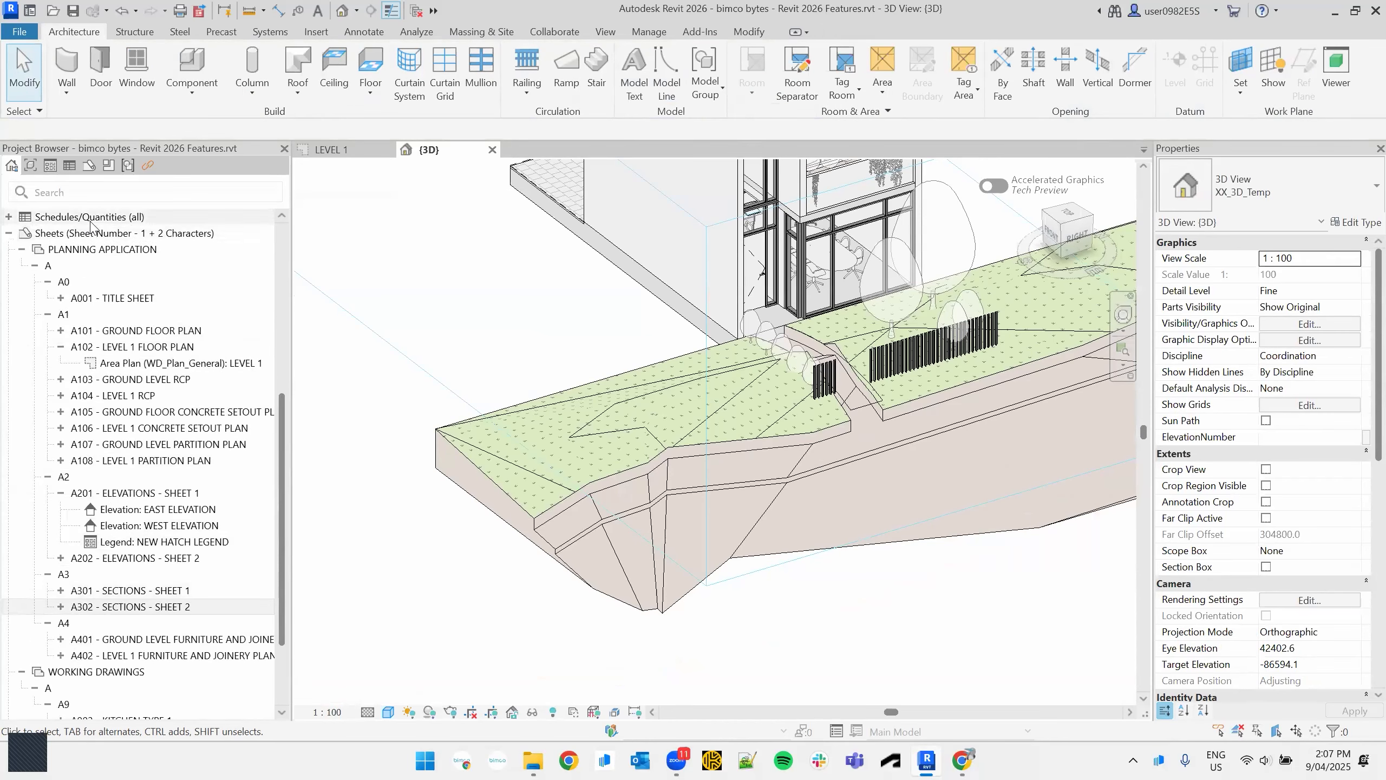
pyautogui.doubleClick(74, 217)
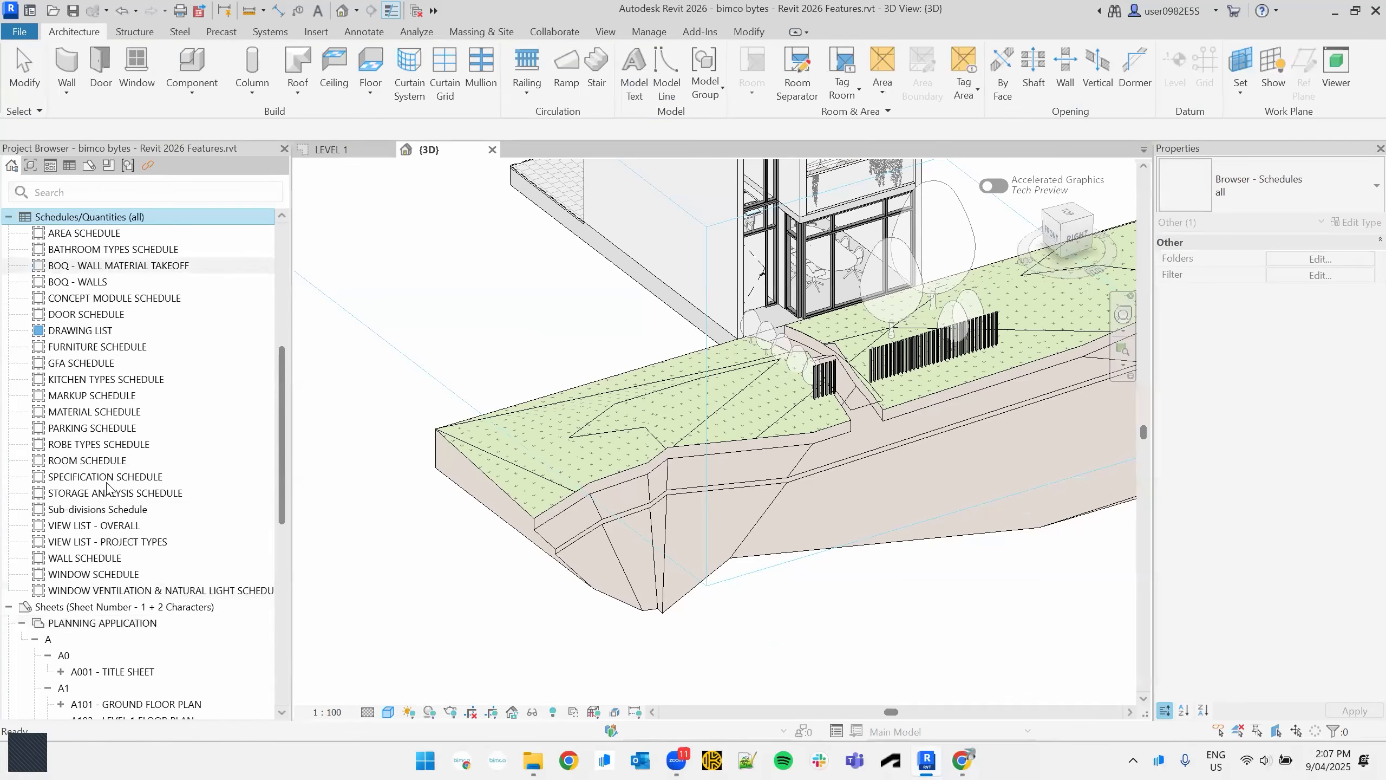
pyautogui.doubleClick(98, 509)
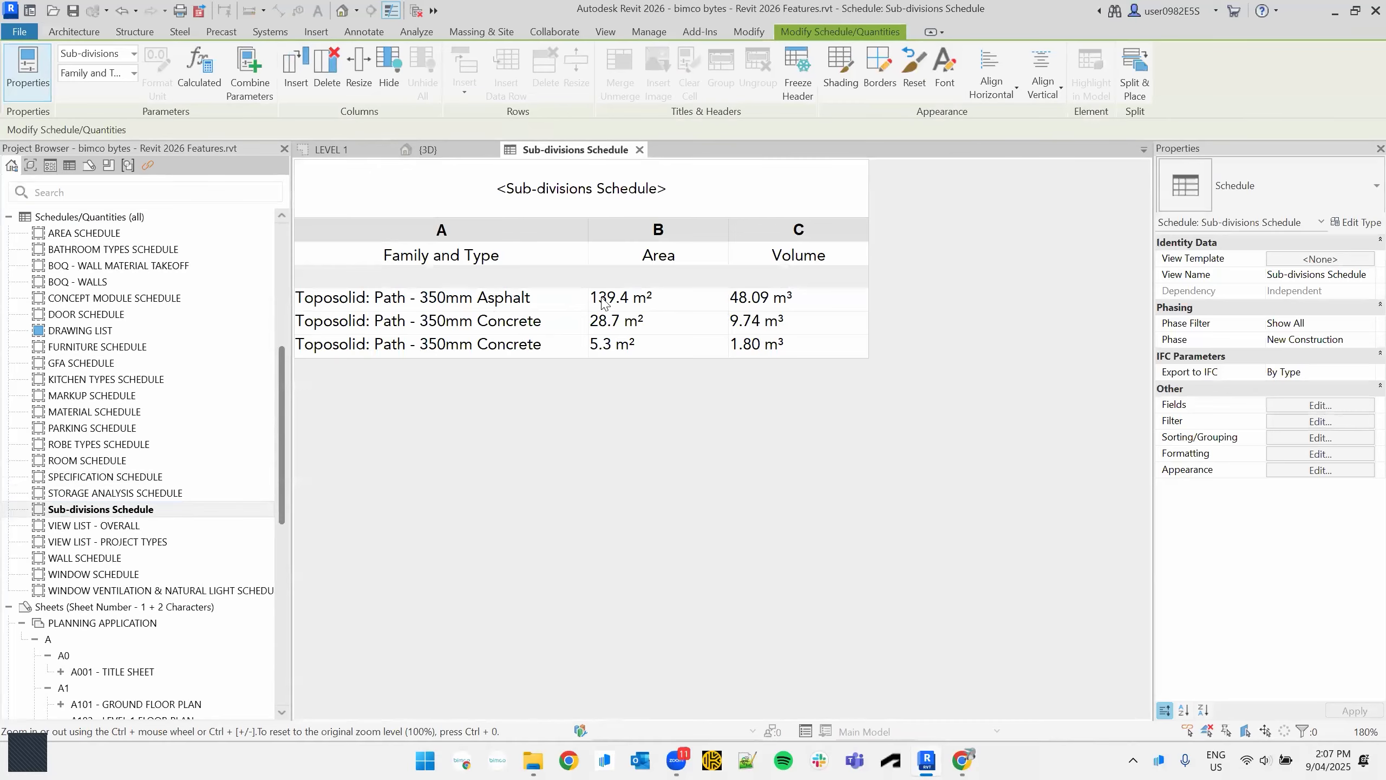
pyautogui.press('ctrl')
pyautogui.press('ctrl')
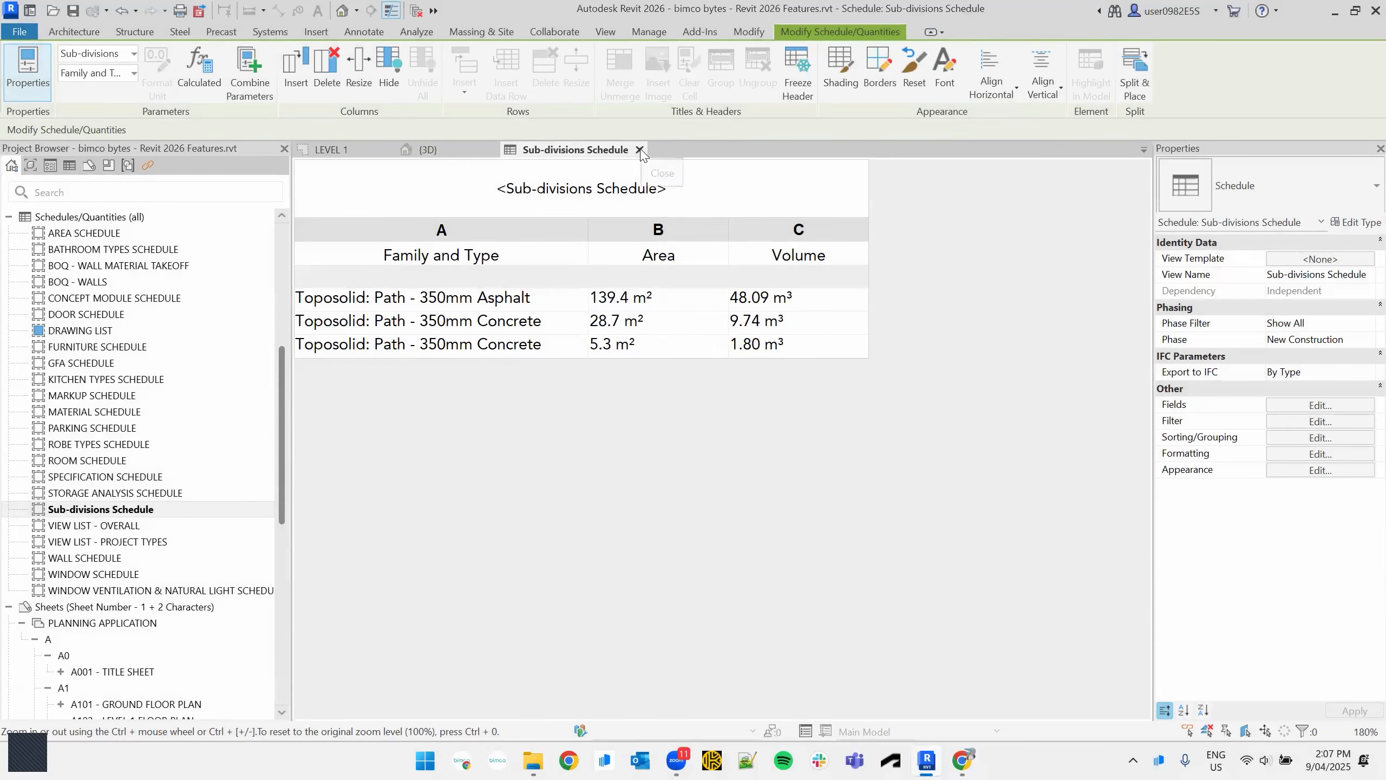
pyautogui.click(639, 149)
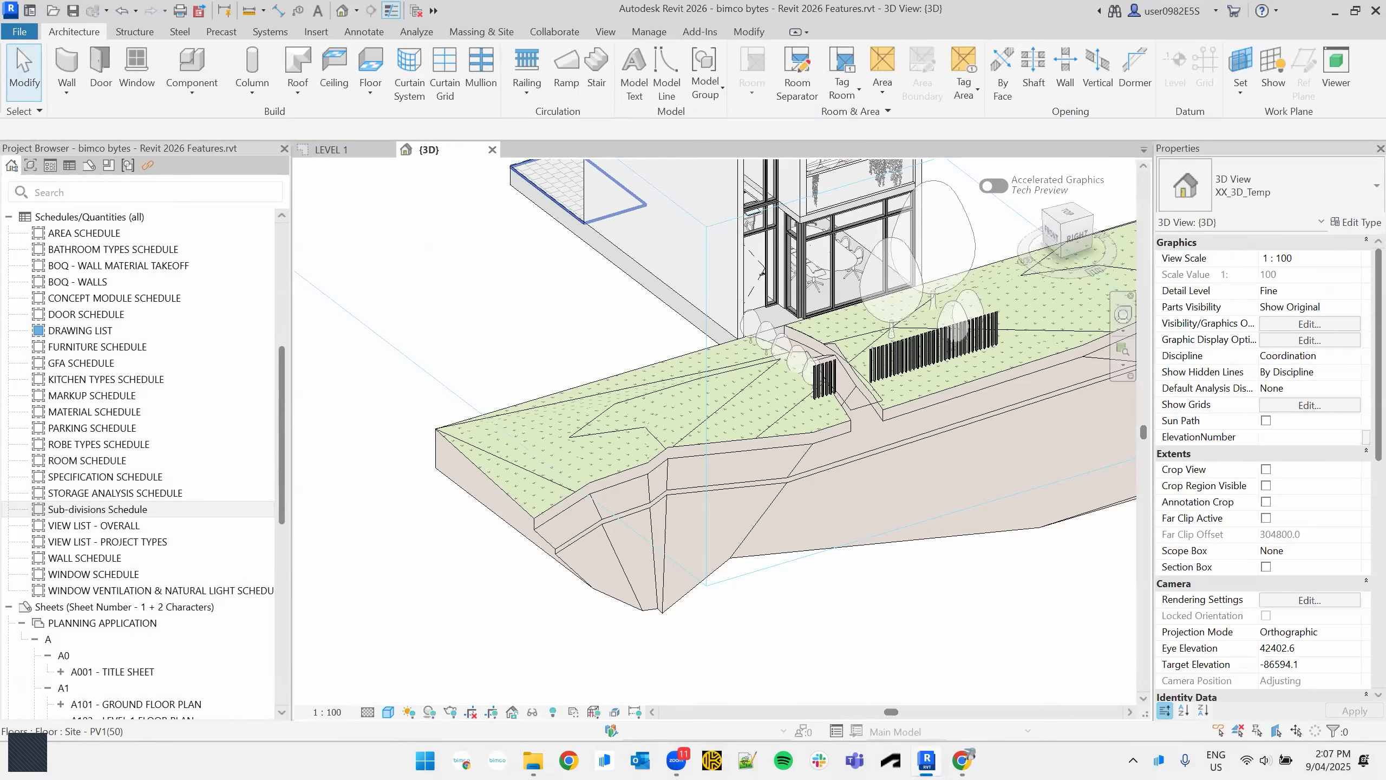
# - Open the sheet A101 - GROUND FLOOR PLAN
pyautogui.scroll(-6, 152, 478)
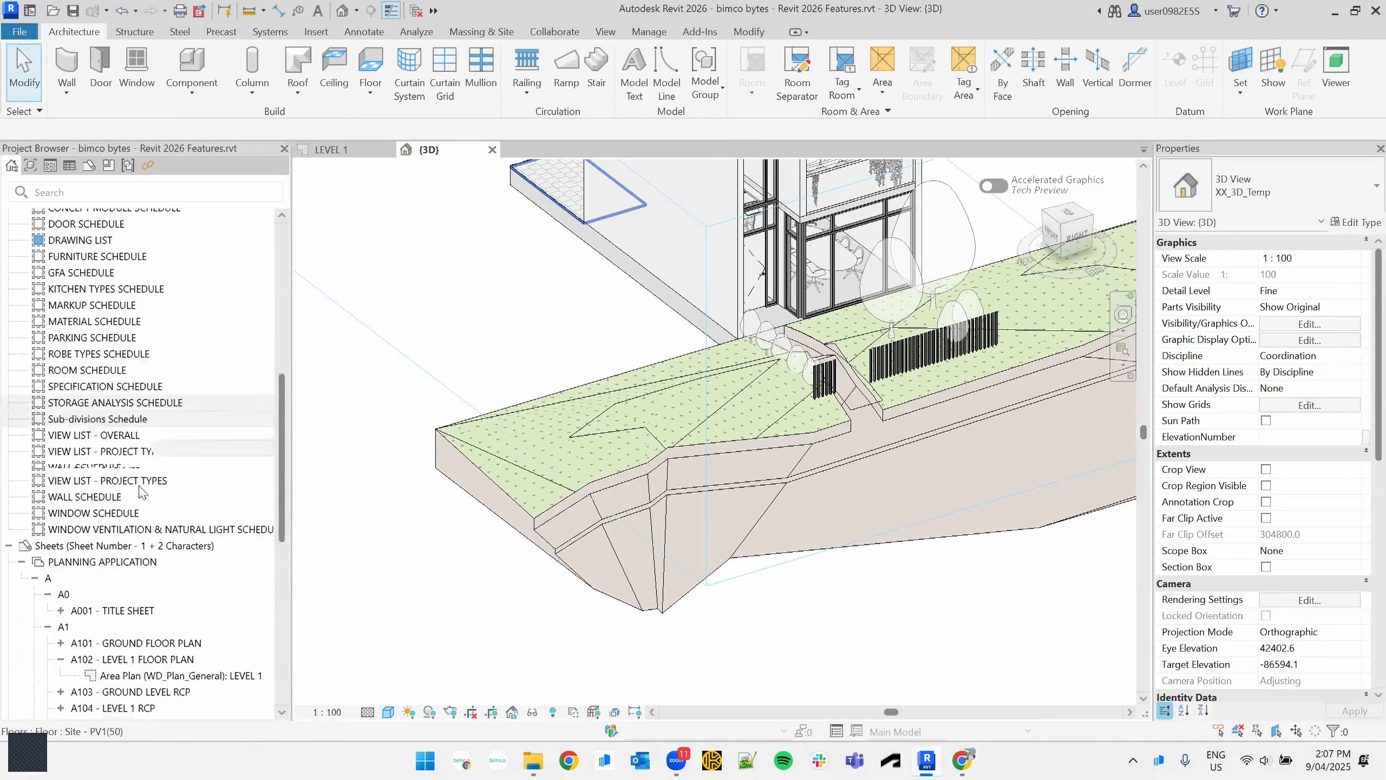
pyautogui.doubleClick(132, 387)
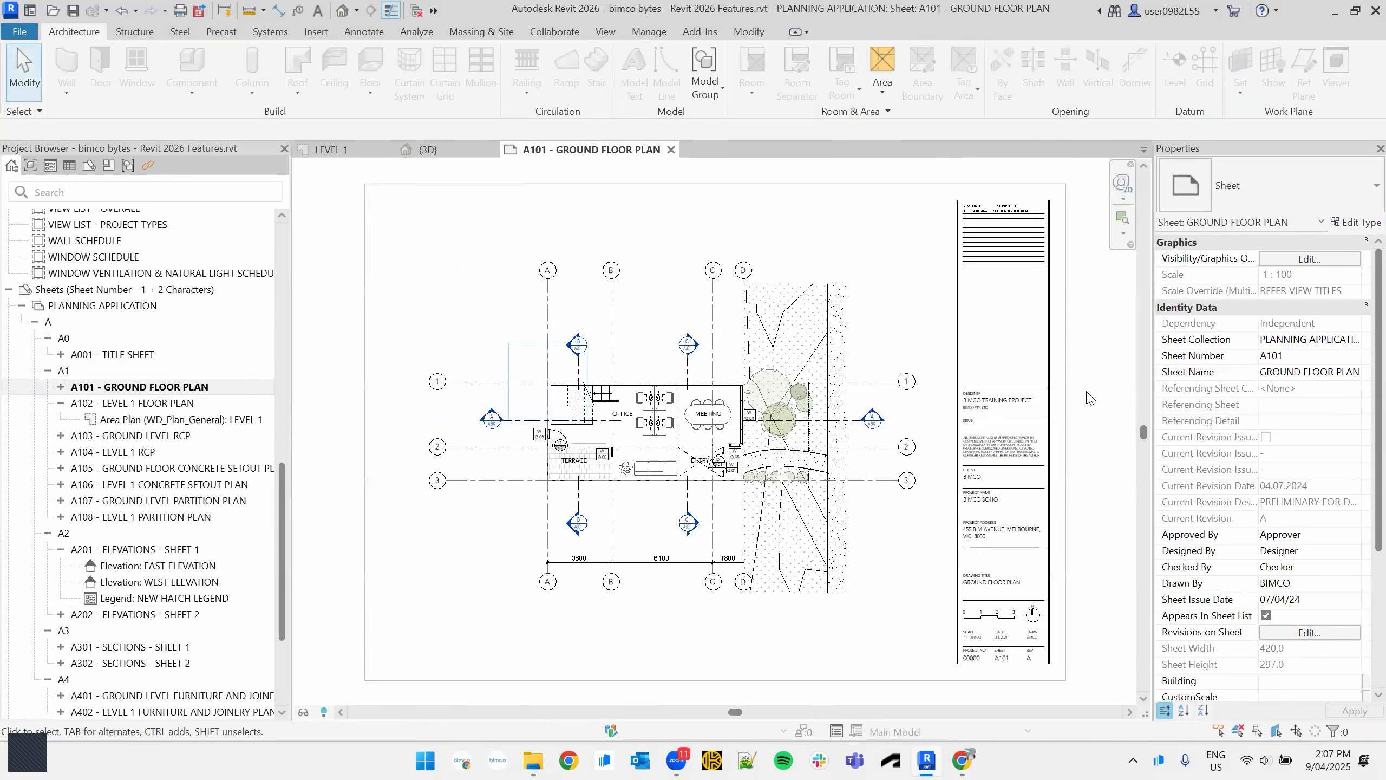
# - Try shifting the ground floor plan viewport over the title block to expose the BUILDING guide grid, and undo the move
pyautogui.click(774, 388)
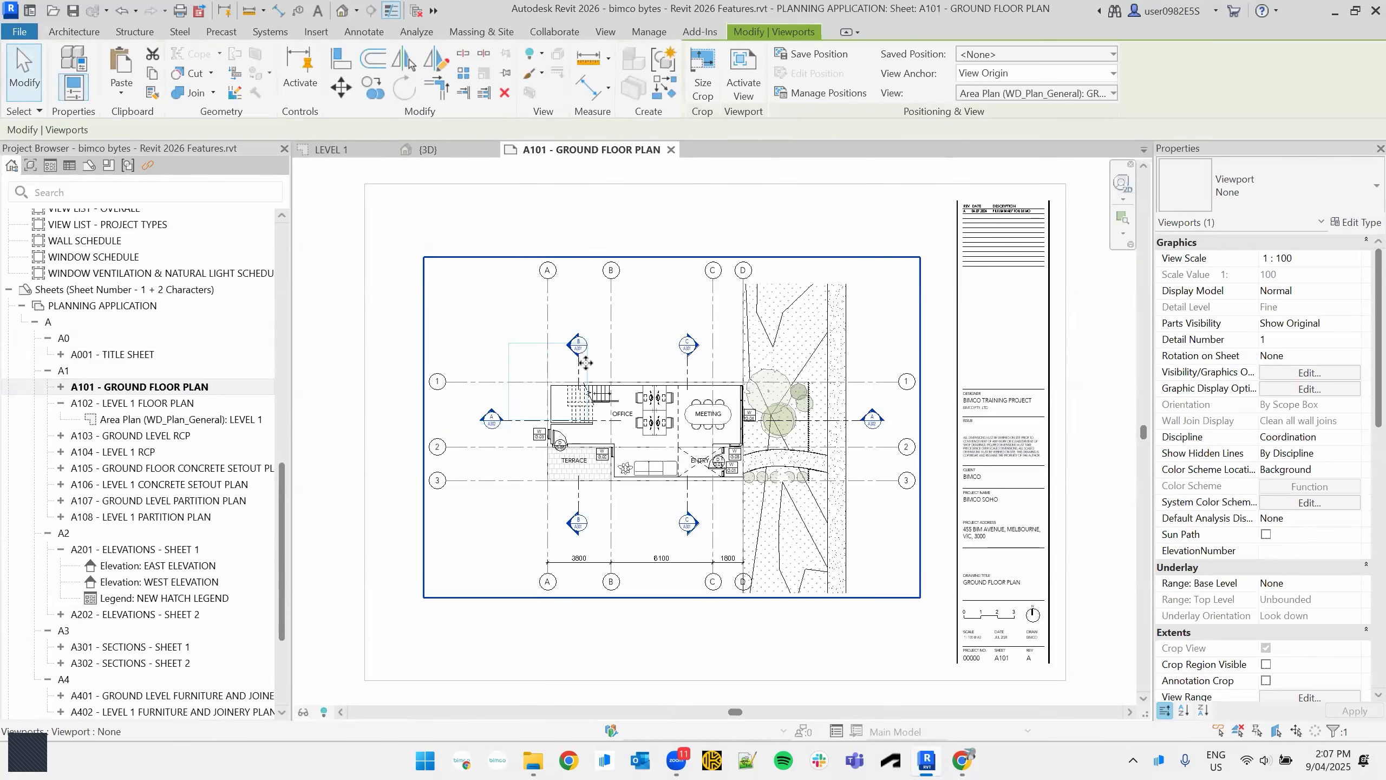
pyautogui.moveTo(640, 398); pyautogui.dragTo(880, 501)
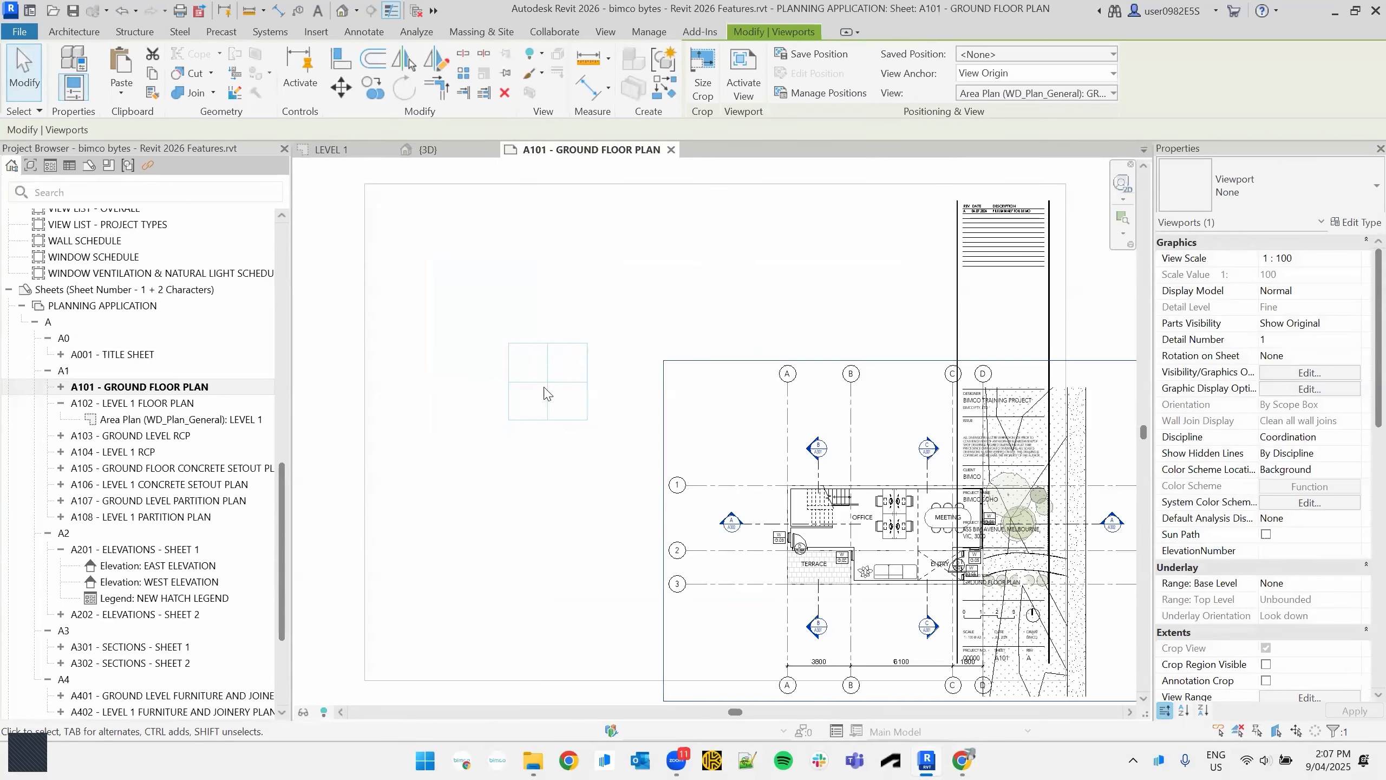
pyautogui.click(570, 350)
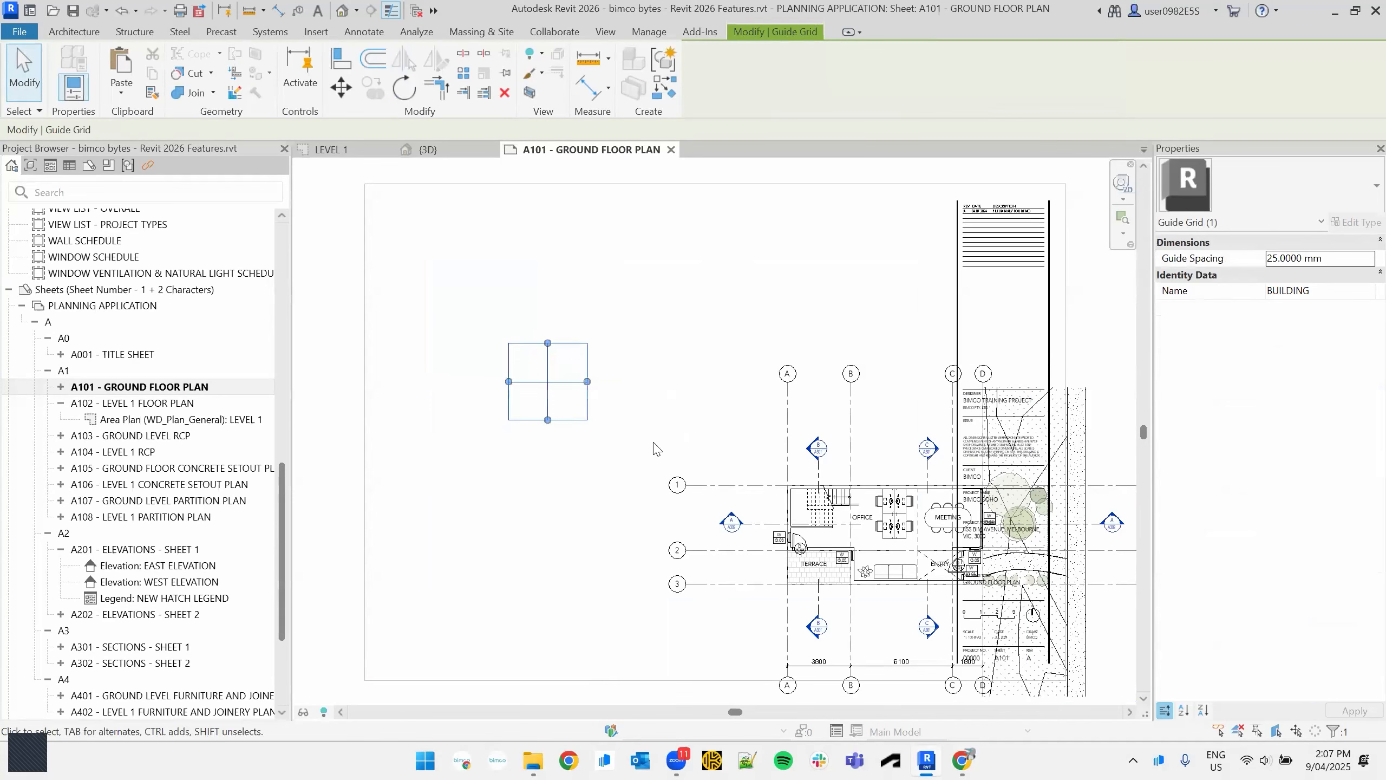
pyautogui.click(790, 287)
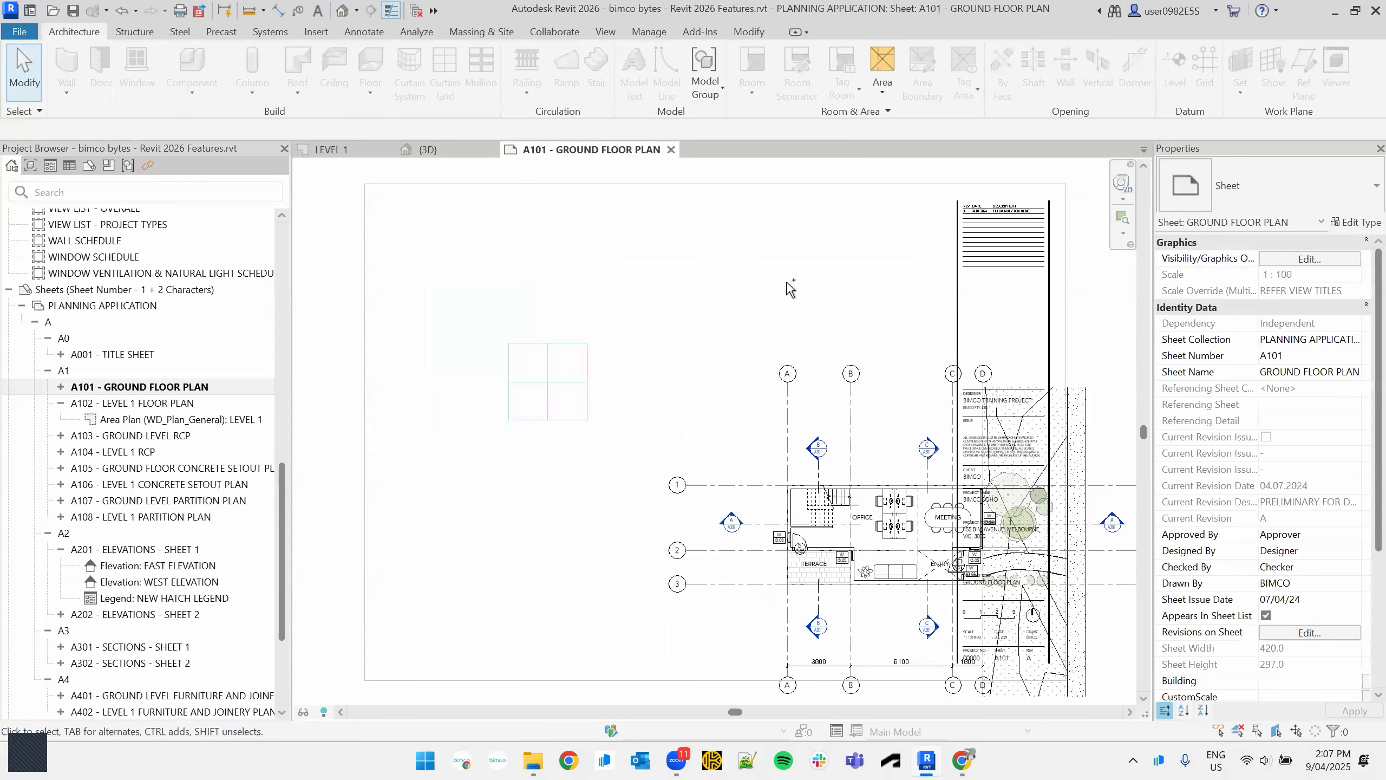
pyautogui.hotkey('ctrl', 'z')
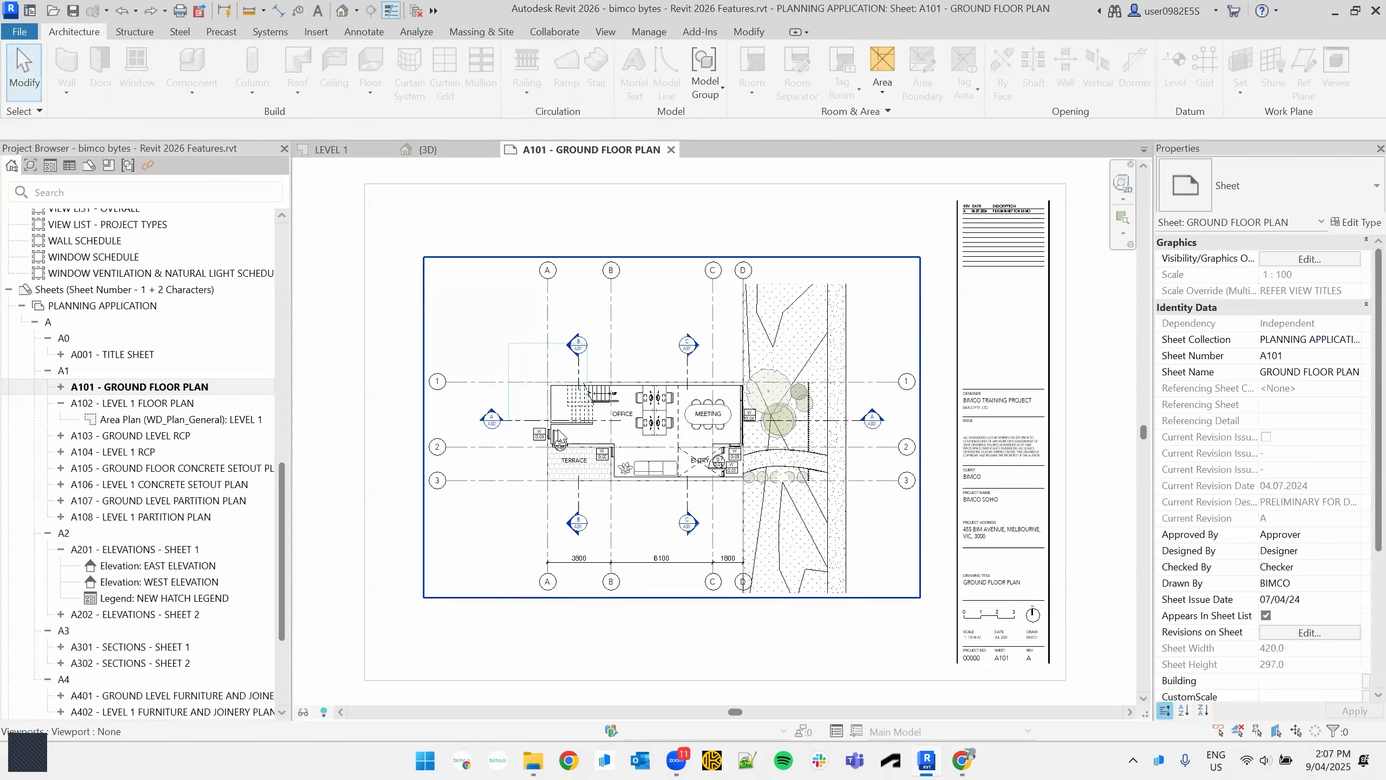
# - Save the ground floor plan viewport's position on the sheet as PLANS and try to move the viewport
pyautogui.click(608, 349)
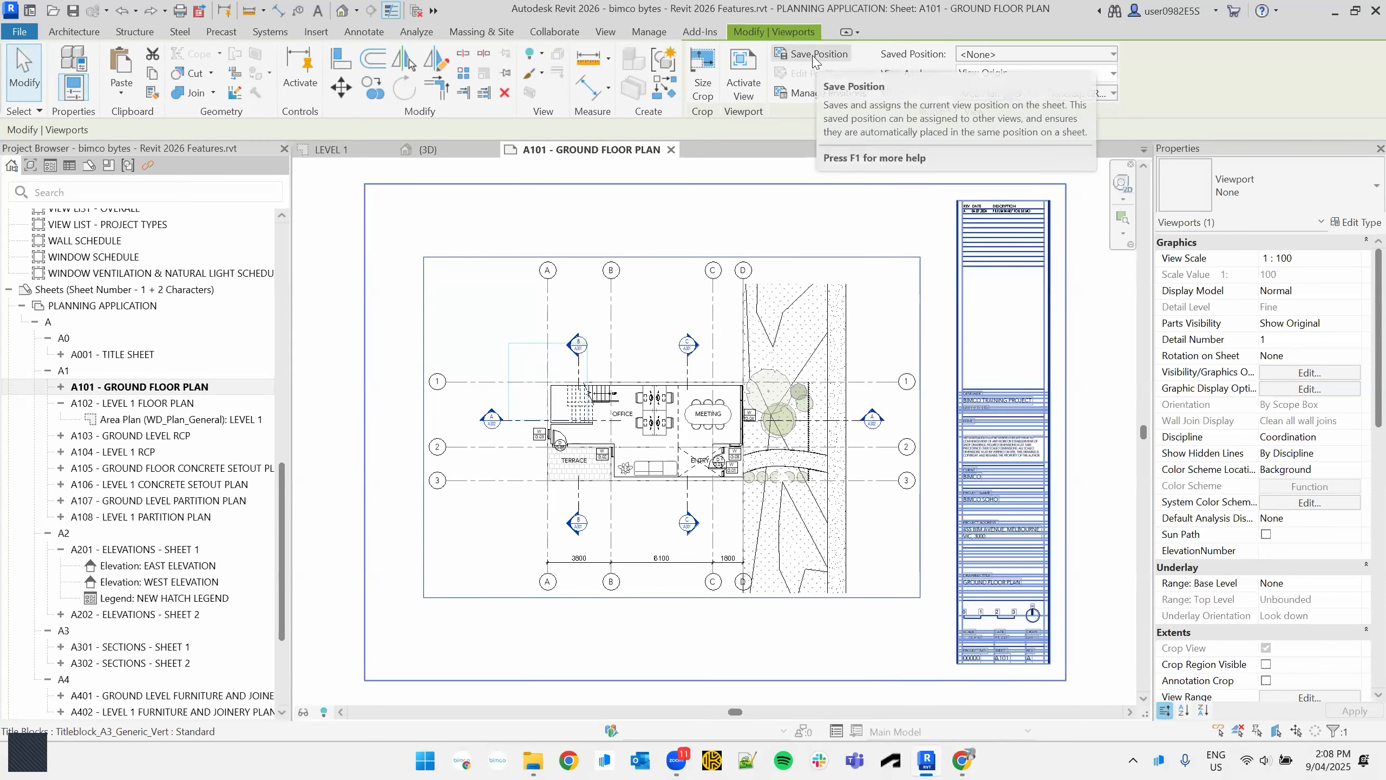
pyautogui.press('ctrl')
pyautogui.press('ctrl')
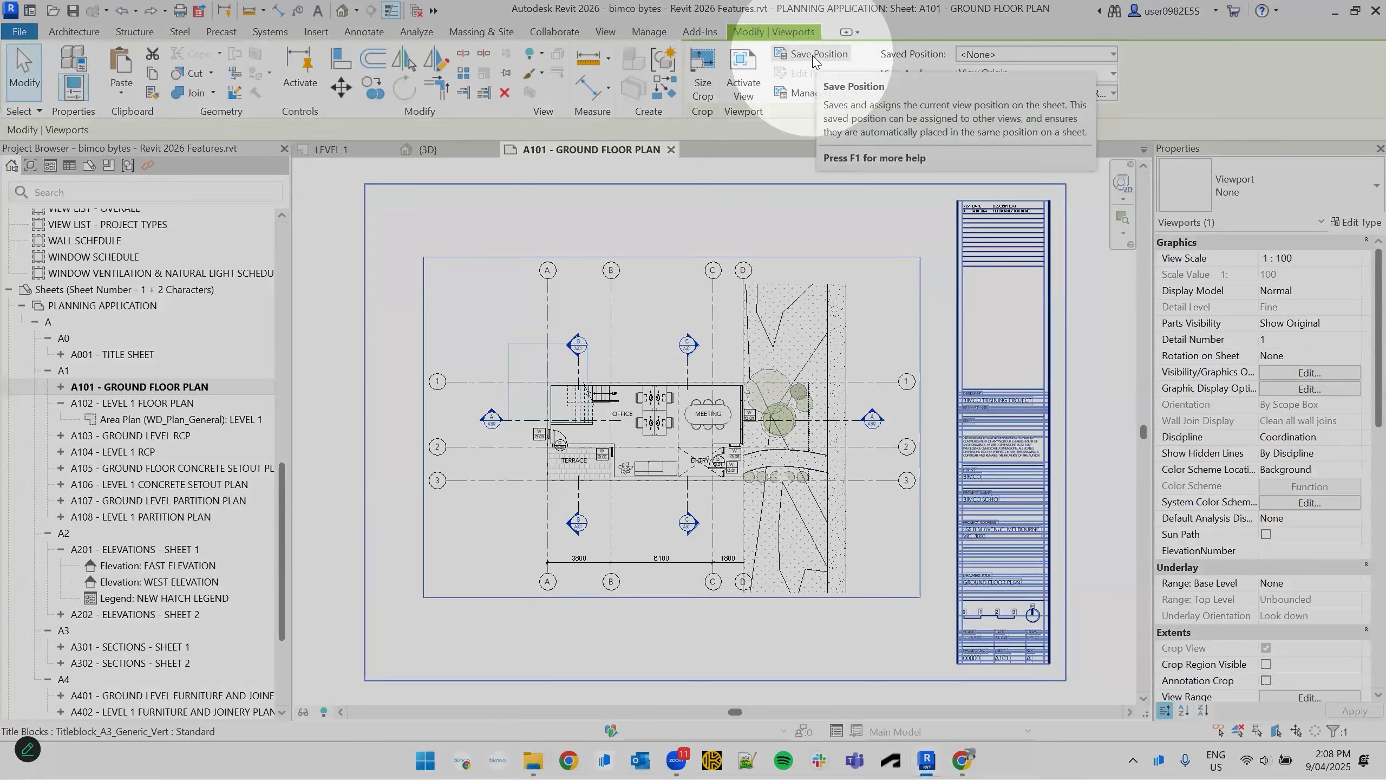
pyautogui.click(813, 55)
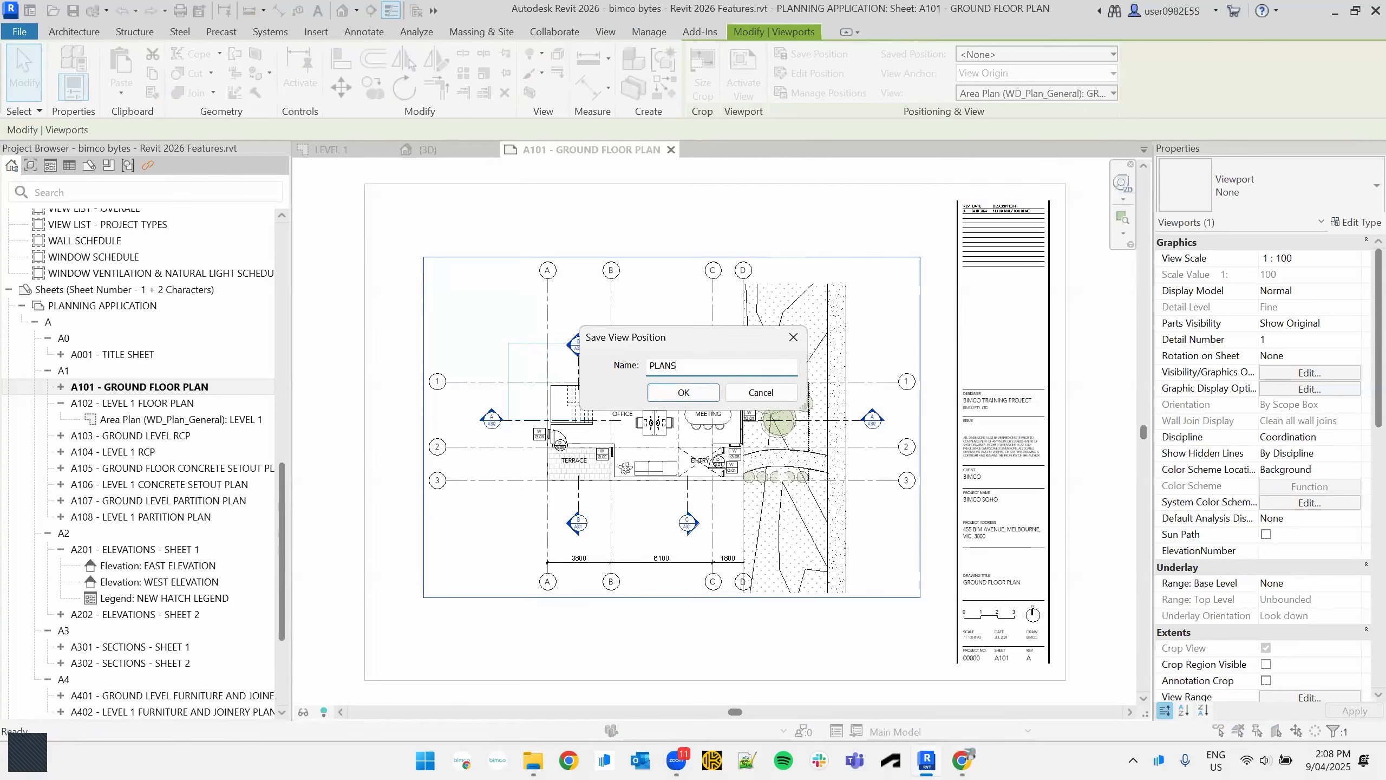
pyautogui.press('Return')
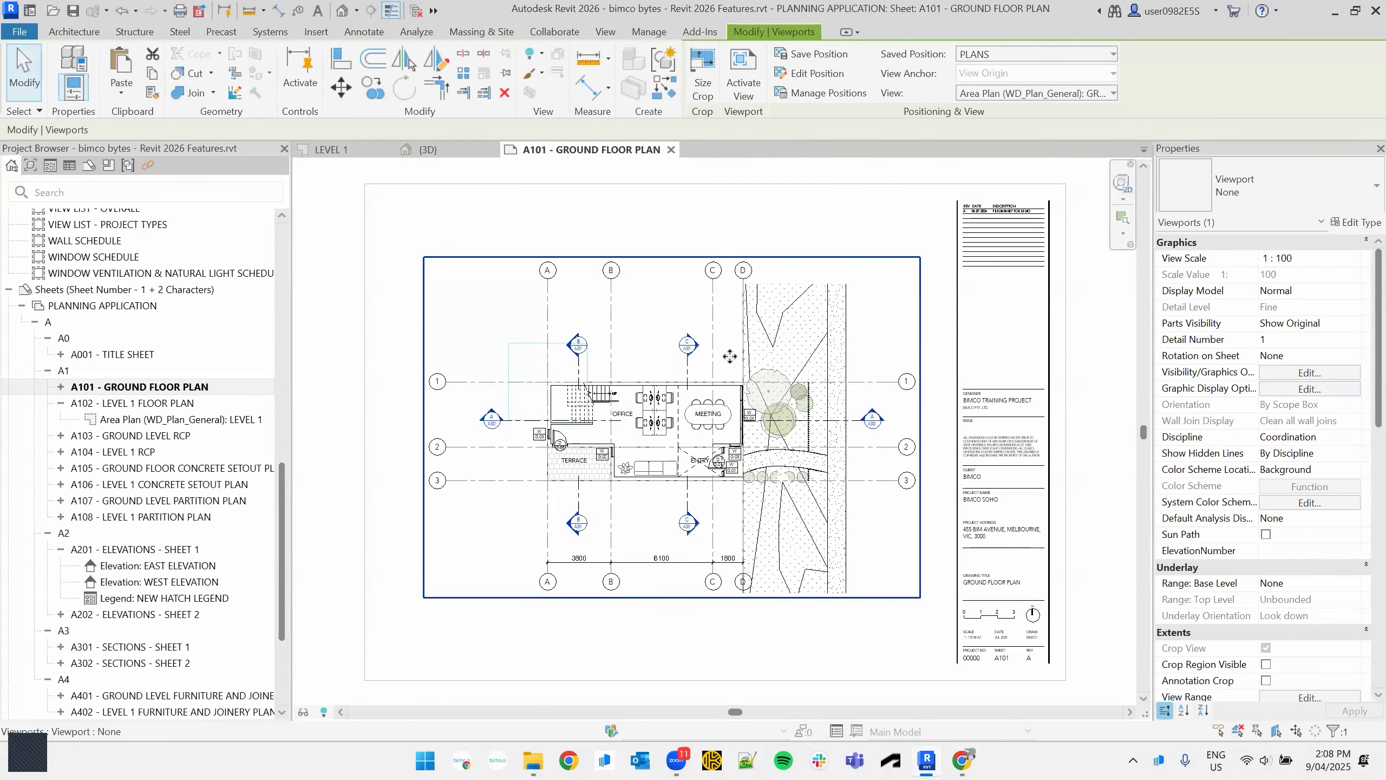
pyautogui.moveTo(710, 371); pyautogui.dragTo(668, 371)
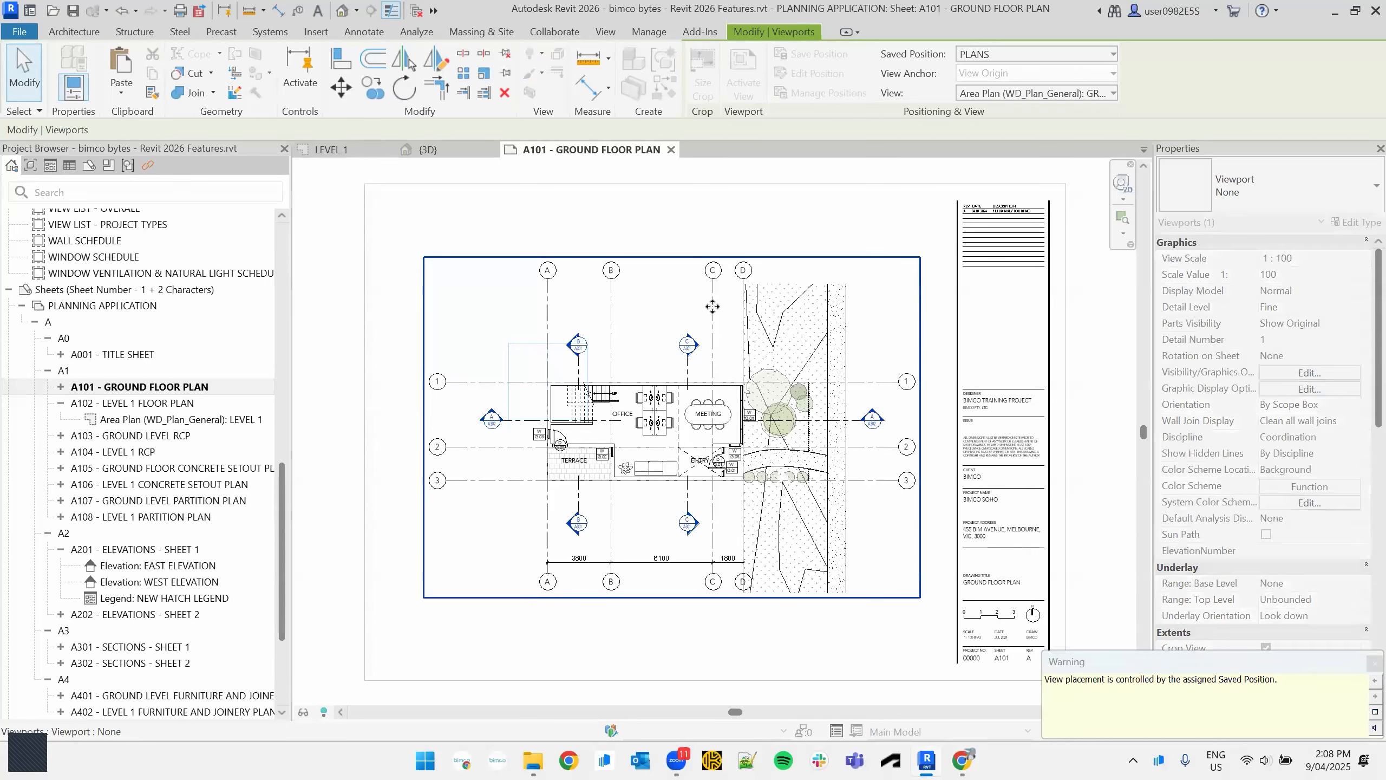
# - Open the sheet A102 - LEVEL 1 FLOOR PLAN and assign the saved position PLANS to its viewport
pyautogui.doubleClick(155, 405)
pyautogui.click(872, 450)
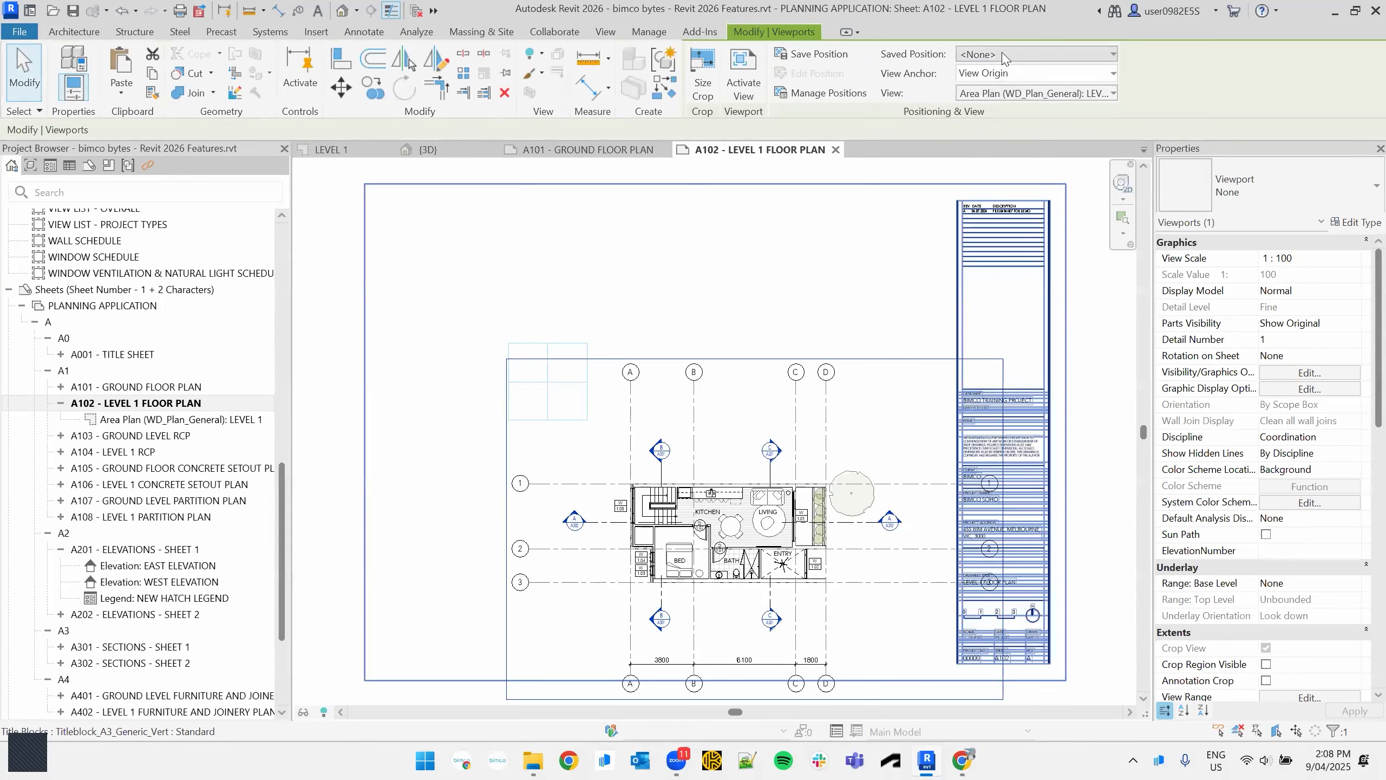
pyautogui.click(1002, 55)
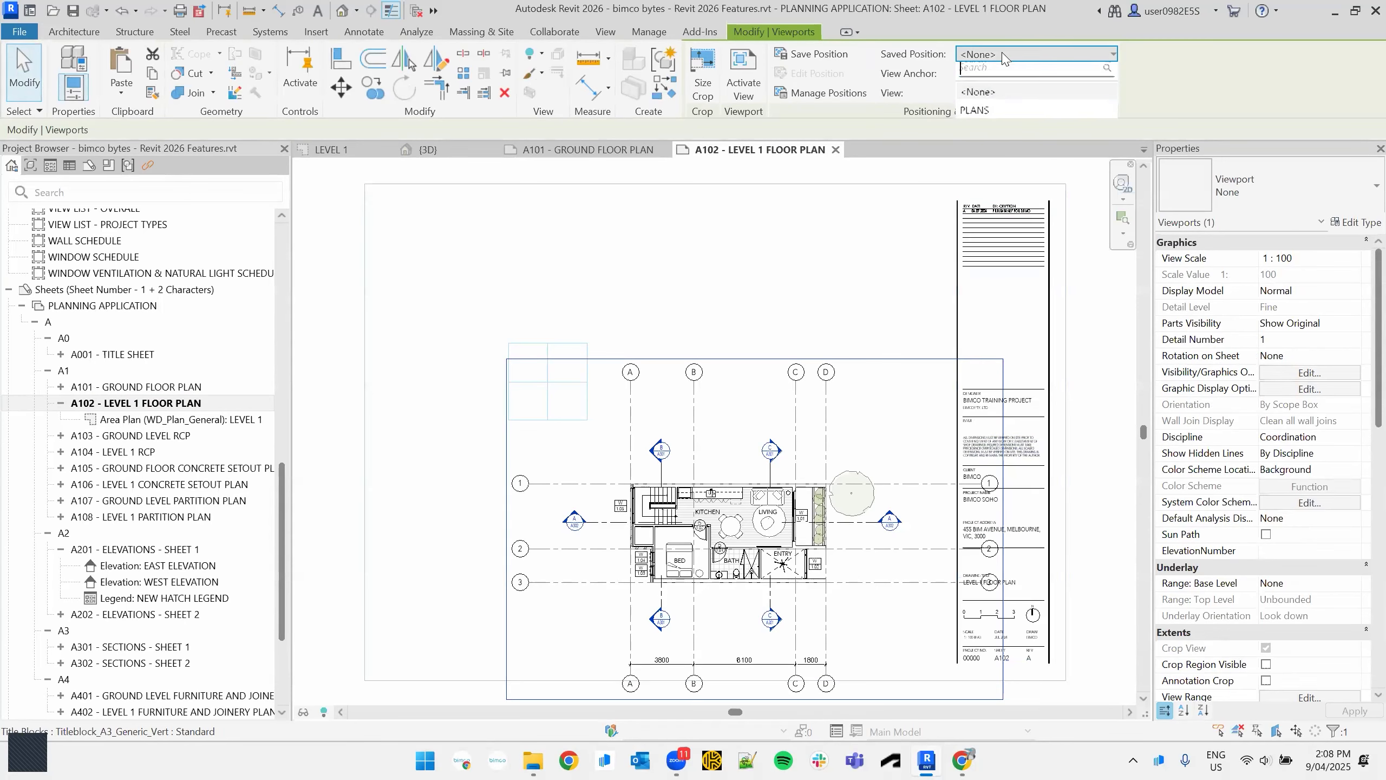
pyautogui.click(975, 112)
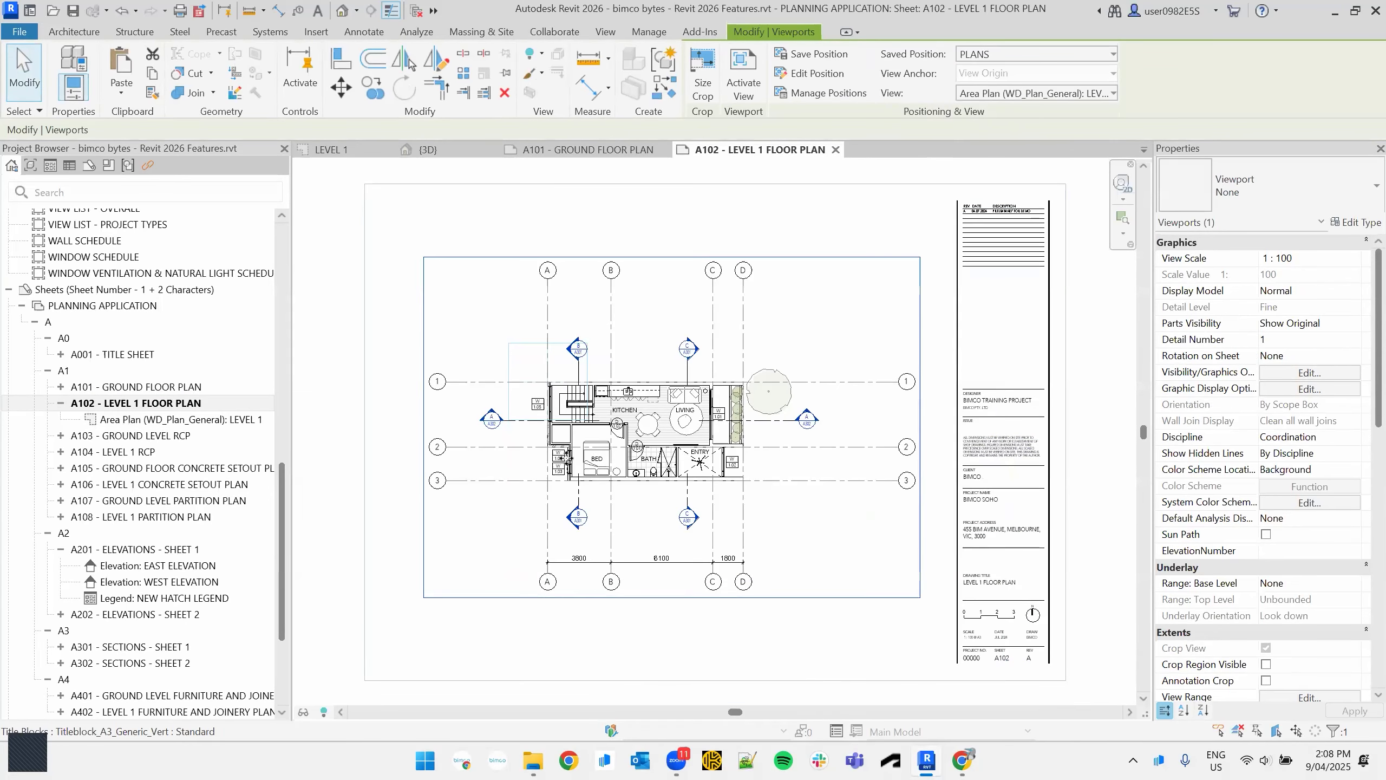
pyautogui.click(643, 655)
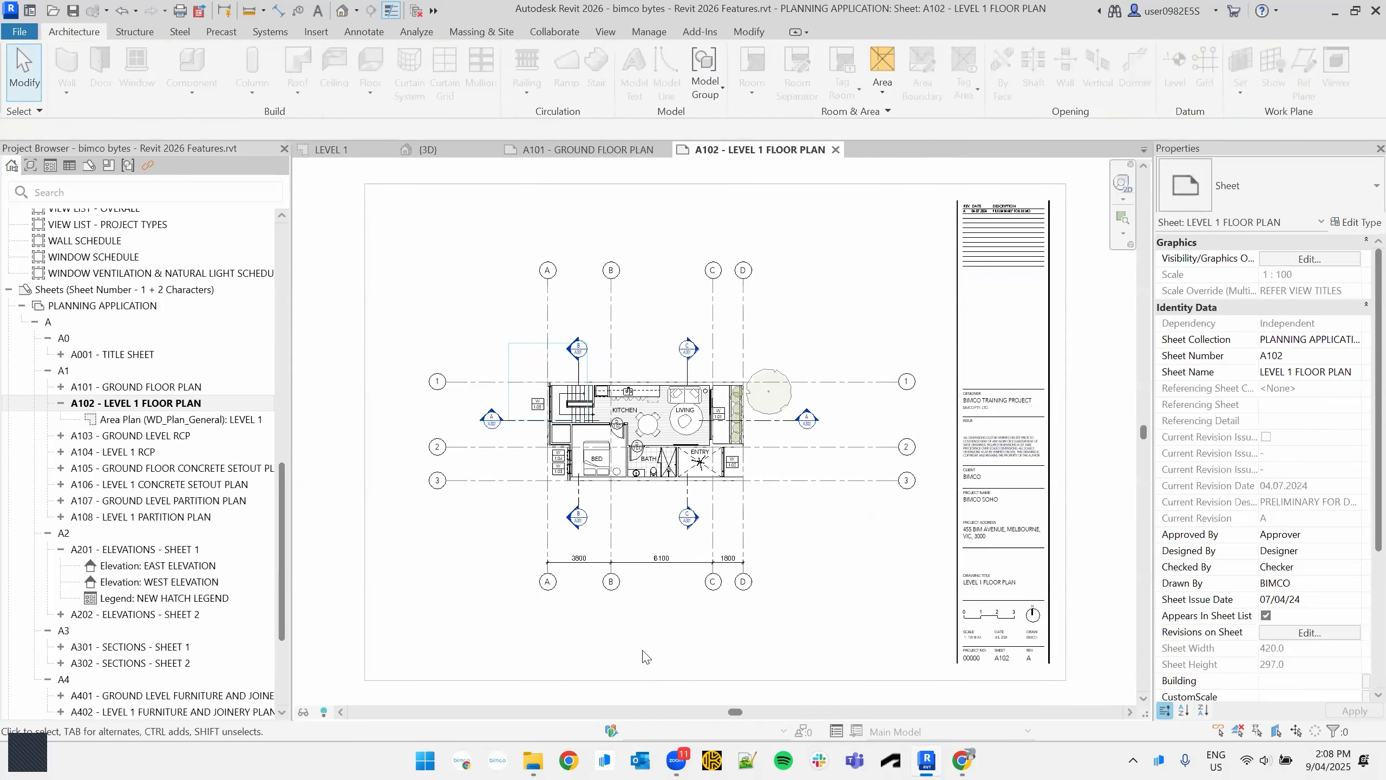
# - Set the saved position to PLANS for the LEVEL 1 area plan and the ground level and level 1 reflected ceiling plans together
pyautogui.click(60, 435)
pyautogui.click(61, 468)
pyautogui.click(164, 484)
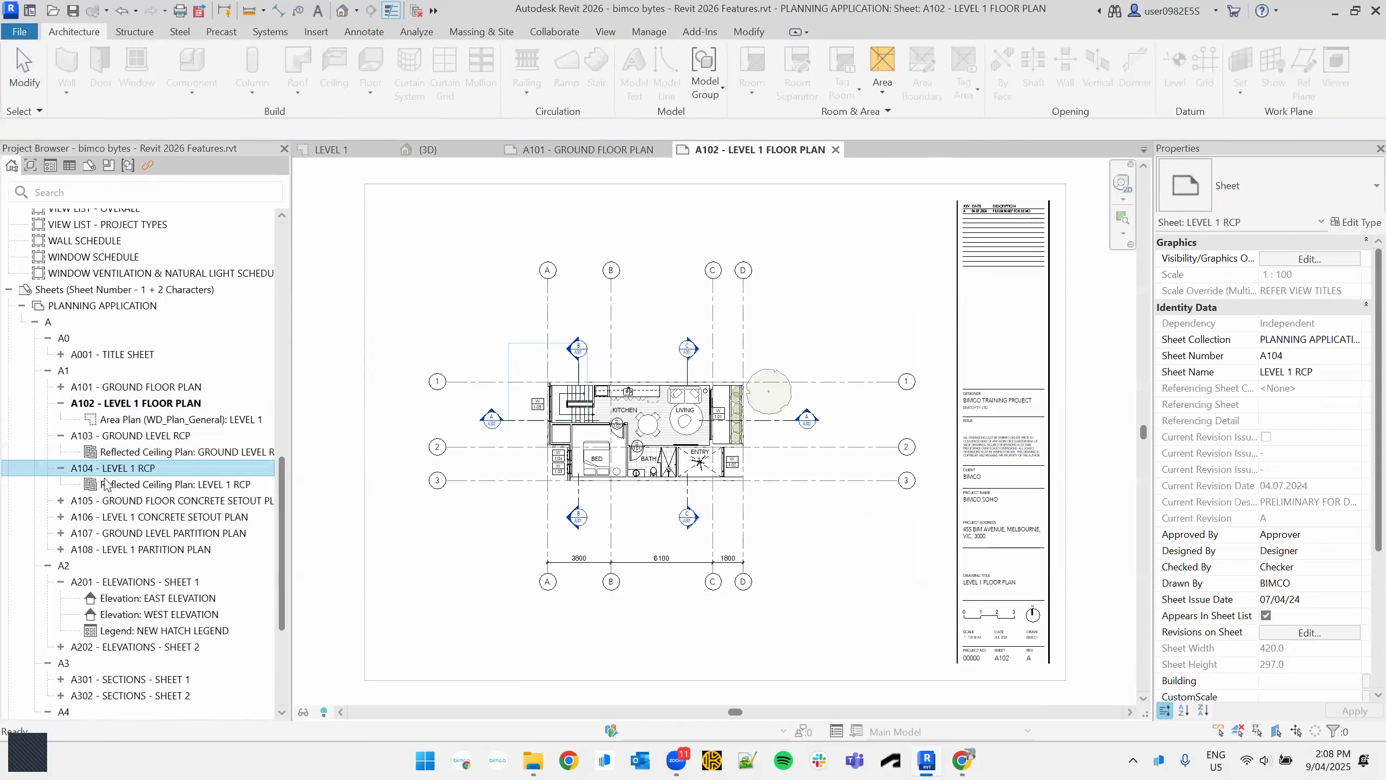
pyautogui.keyDown('ctrl'); pyautogui.click(171, 453); pyautogui.keyUp('ctrl')
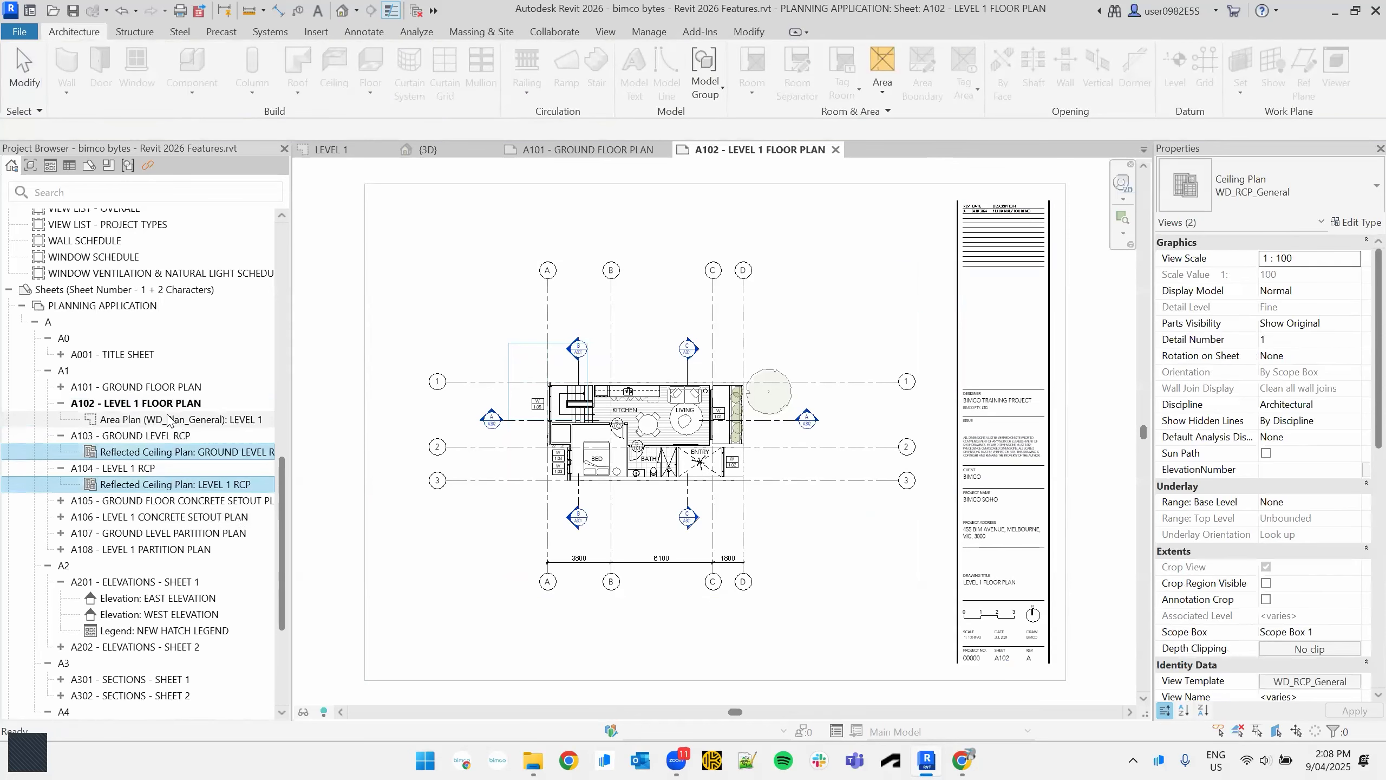
pyautogui.keyDown('ctrl'); pyautogui.click(167, 419); pyautogui.keyUp('ctrl')
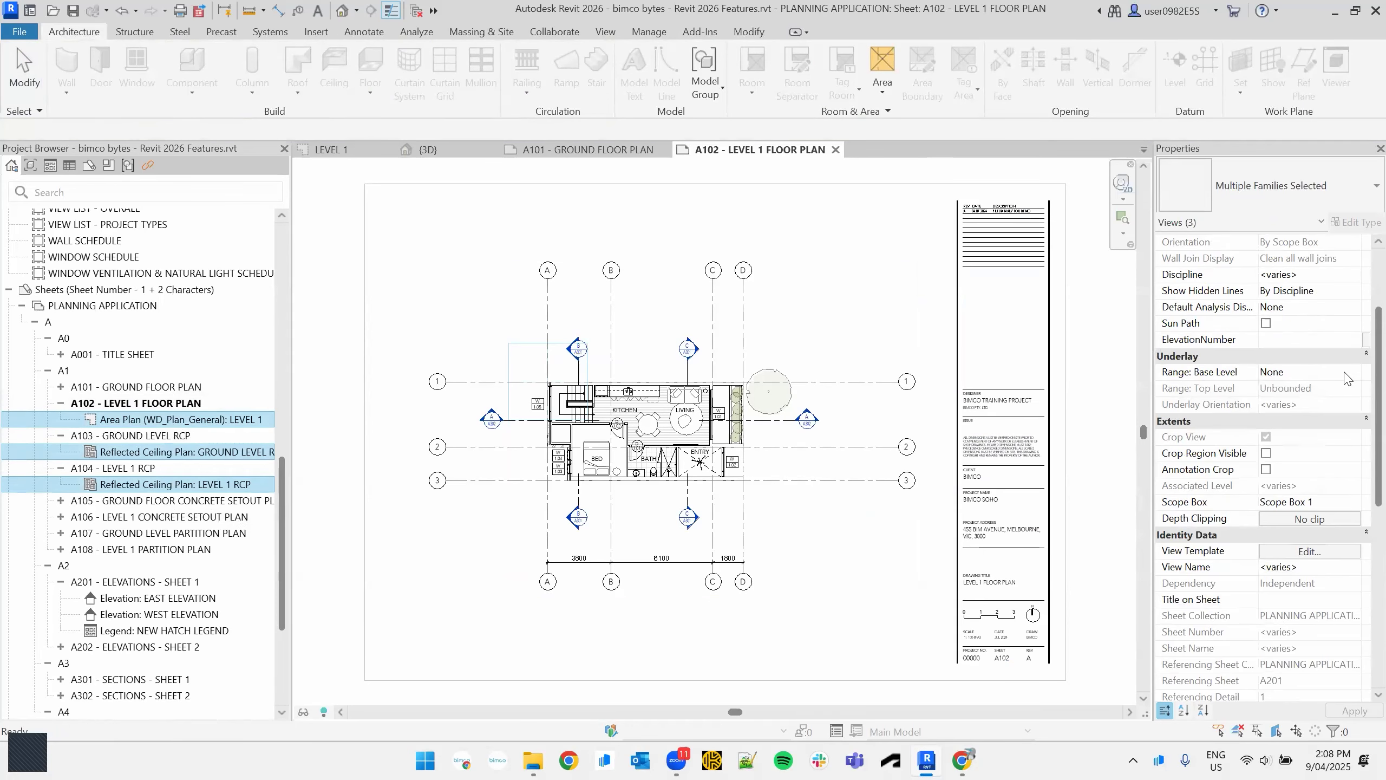
pyautogui.scroll(-5, 1323, 562)
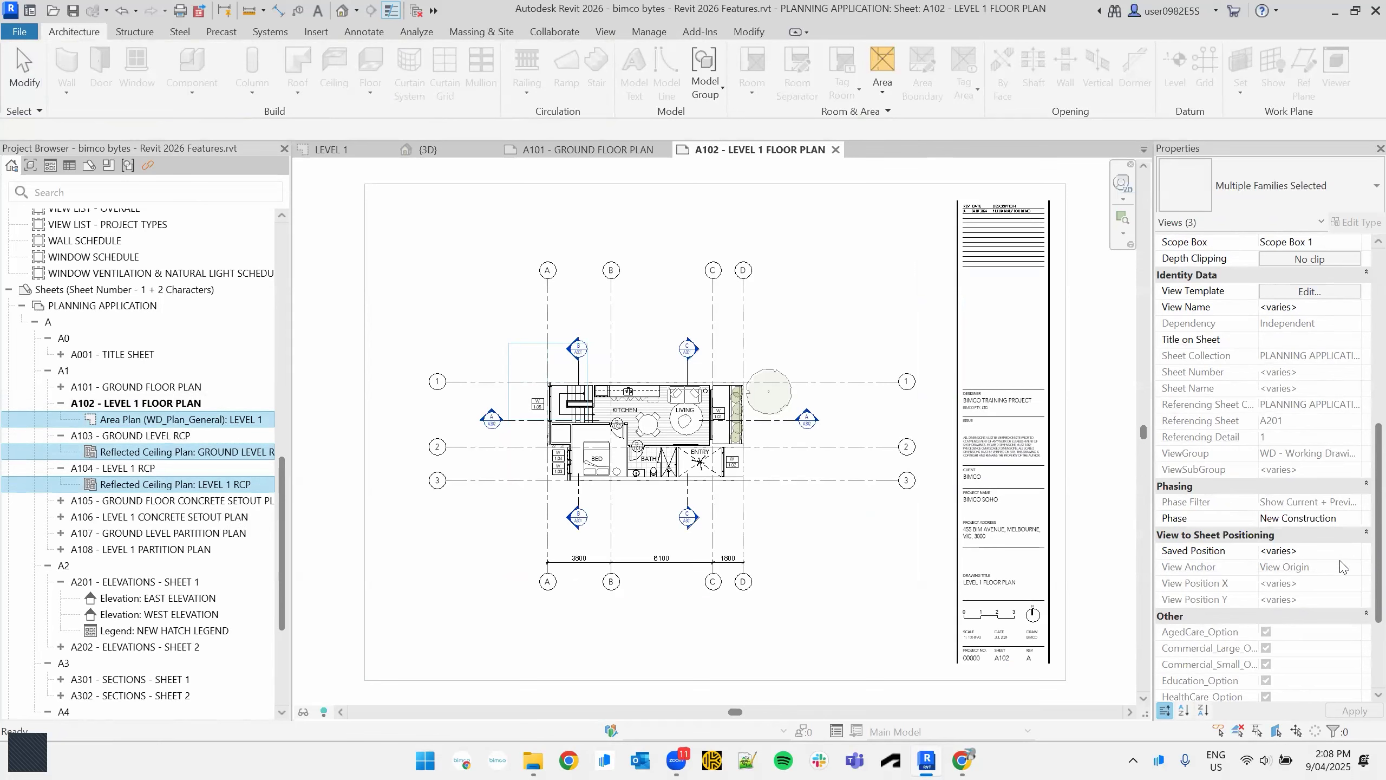
pyautogui.click(1354, 551)
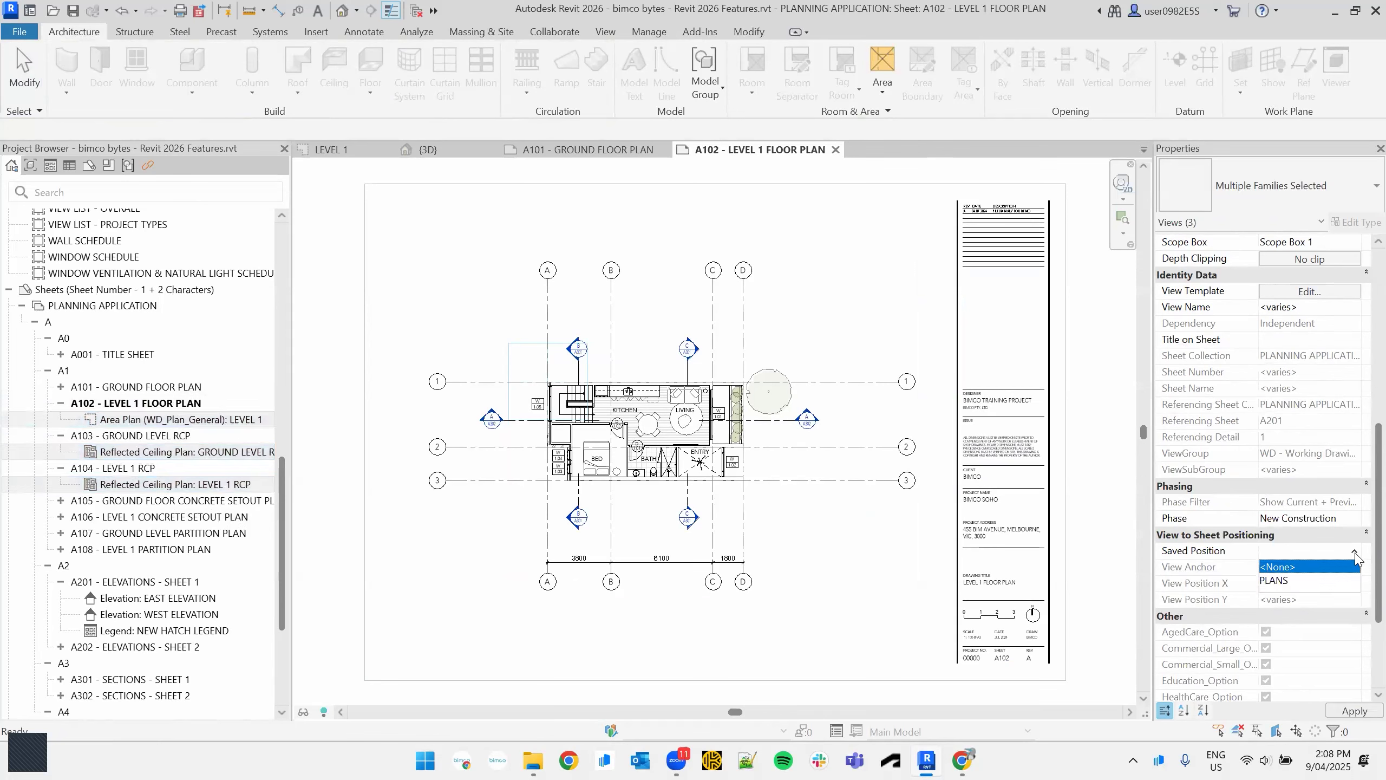
pyautogui.click(1296, 581)
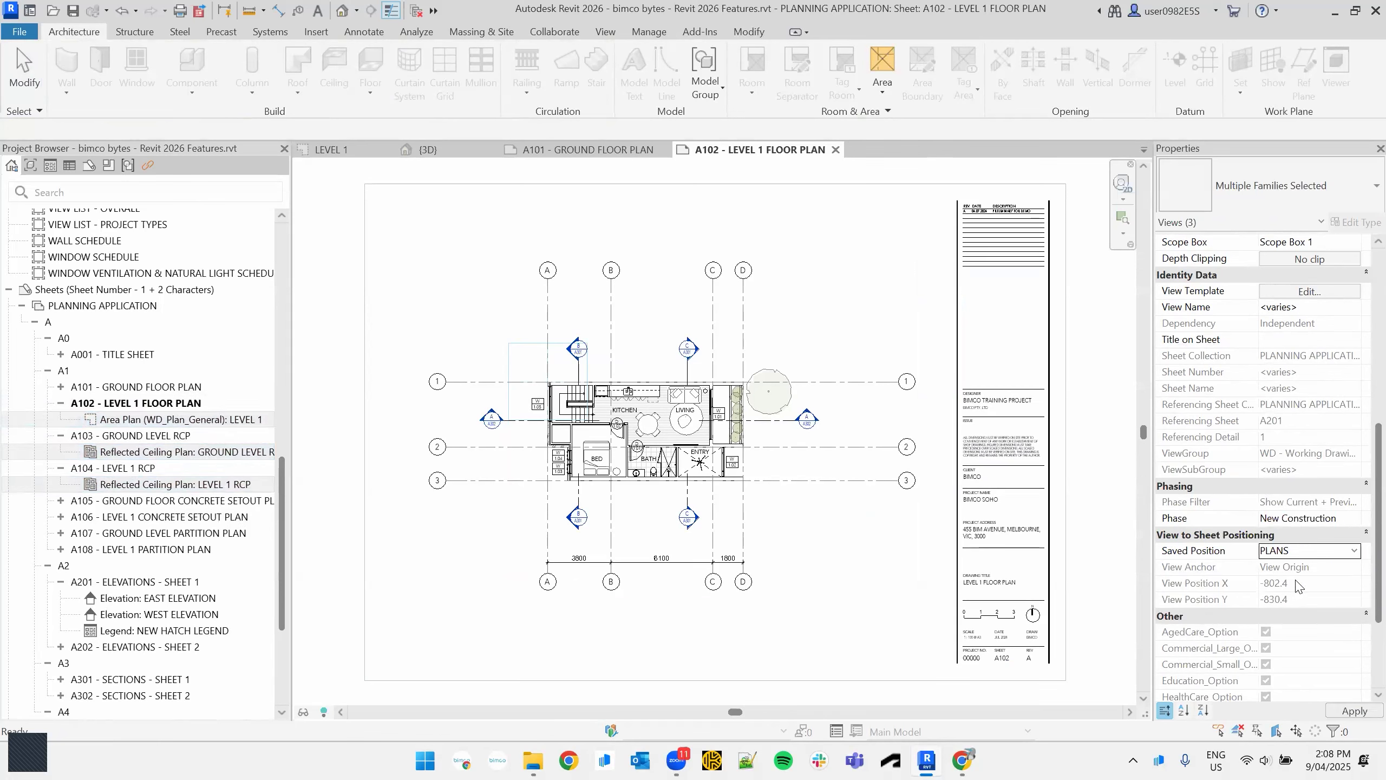
# - Set the level 1 floor plan viewport's saved position to <None> and check its View to Sheet Positioning values
pyautogui.click(731, 389)
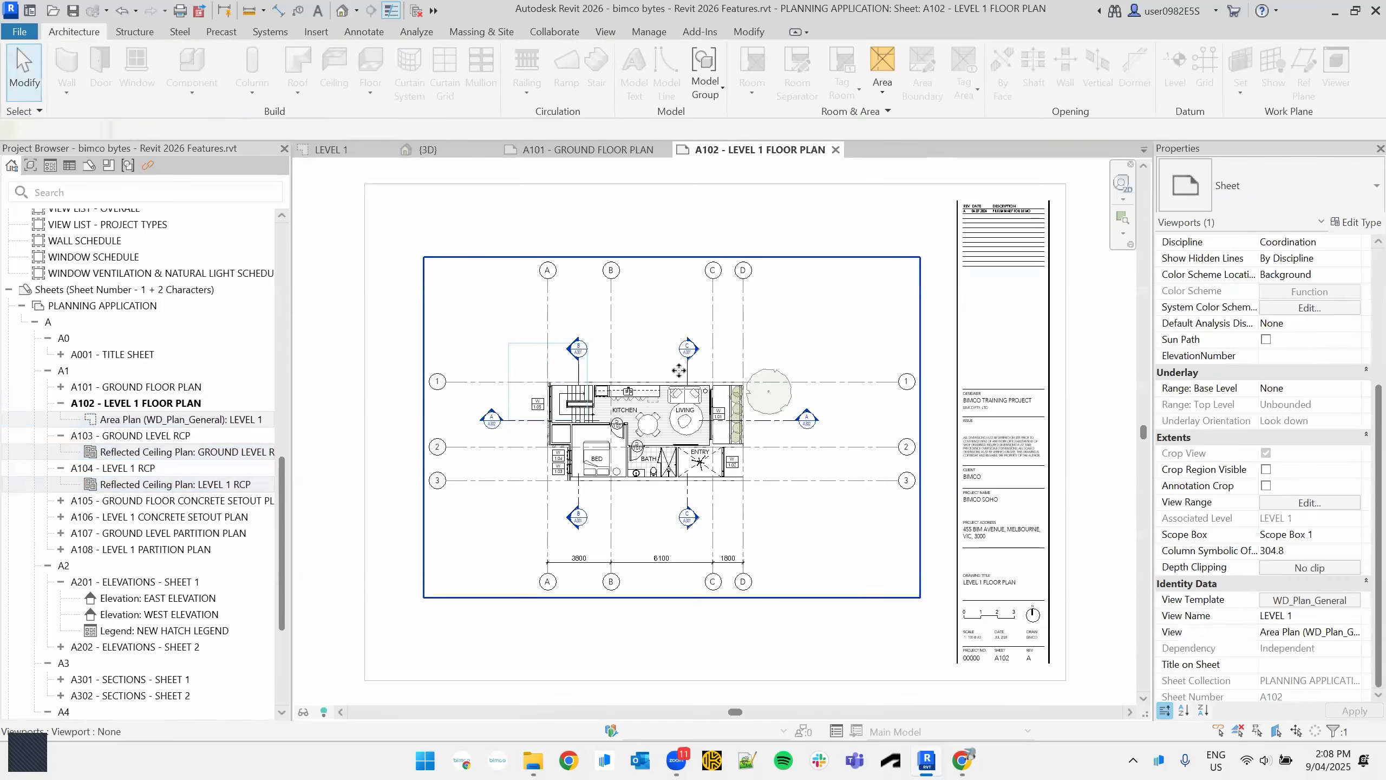
pyautogui.click(984, 53)
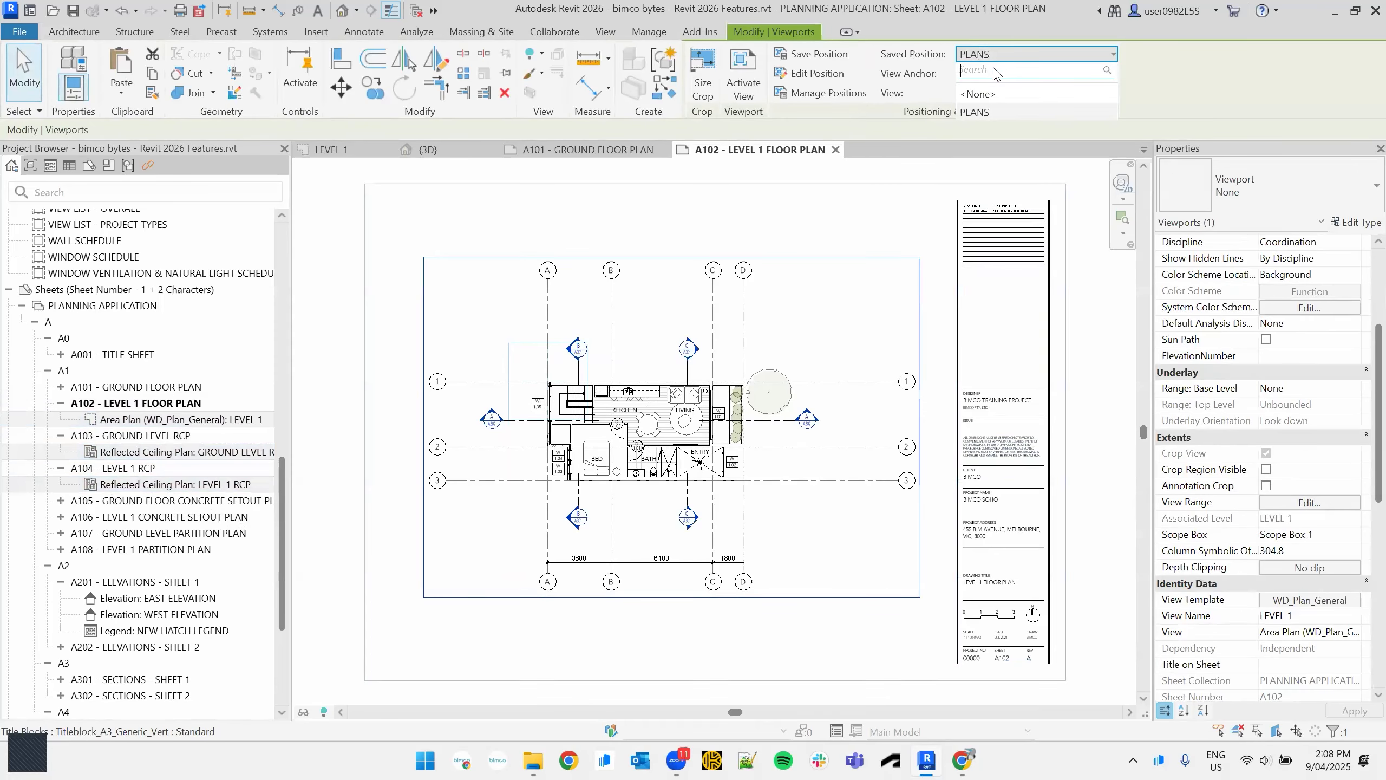
pyautogui.click(982, 94)
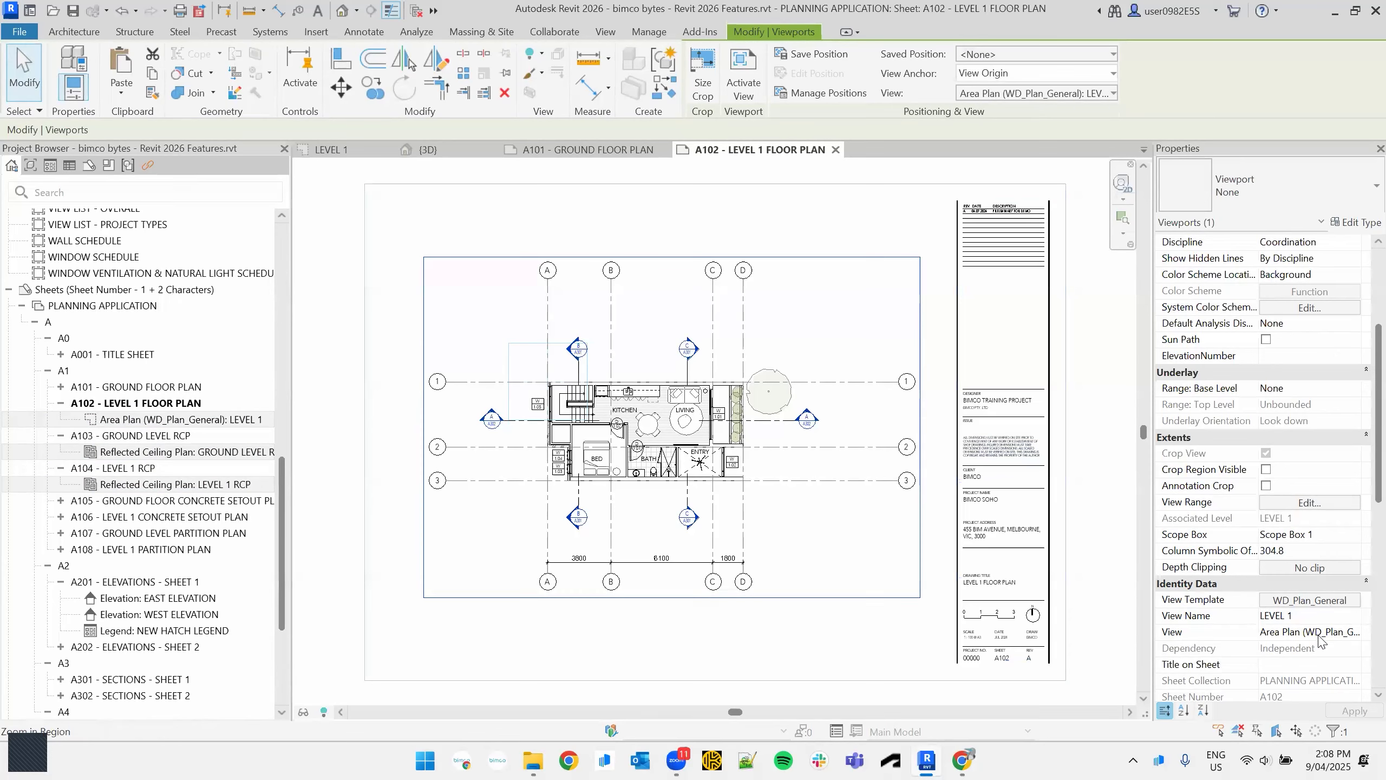
pyautogui.scroll(-10, 1318, 639)
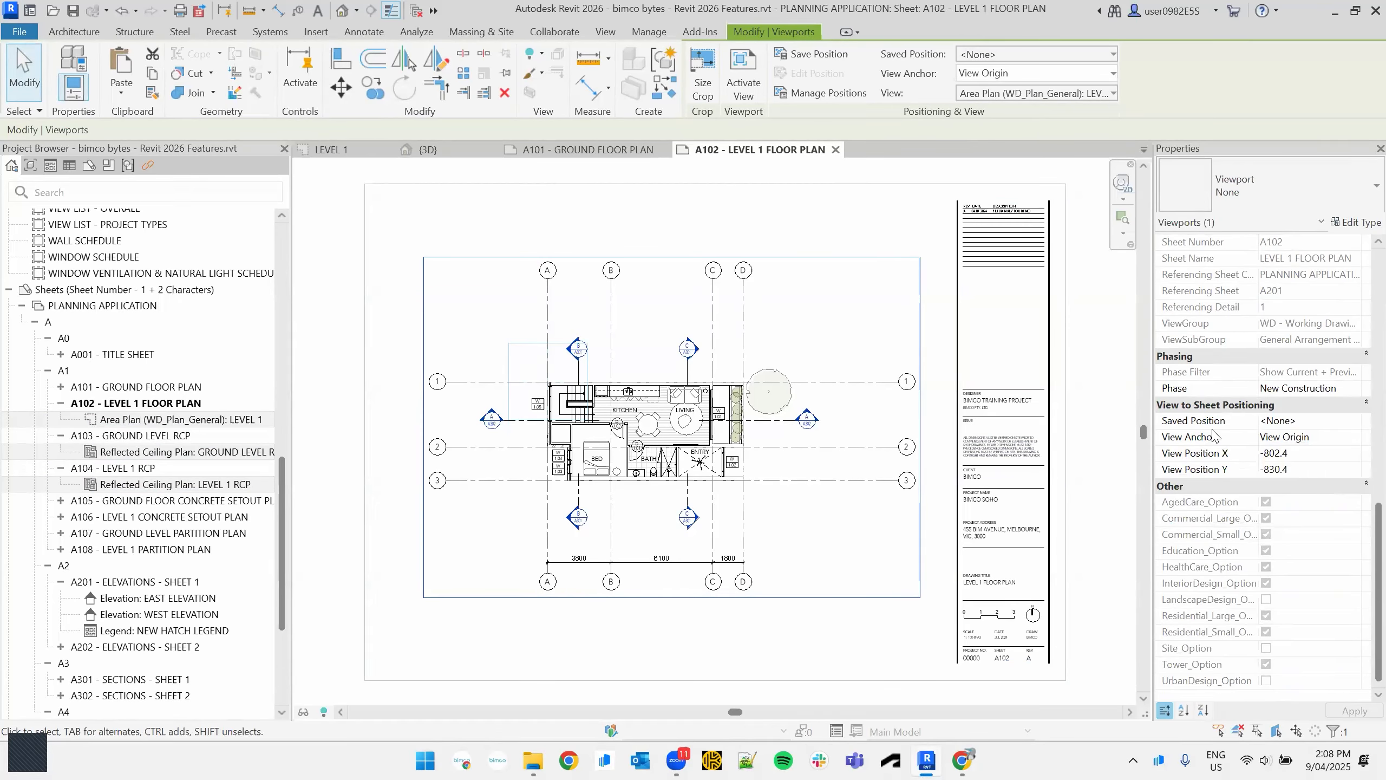
pyautogui.press('ctrl')
pyautogui.press('ctrl')
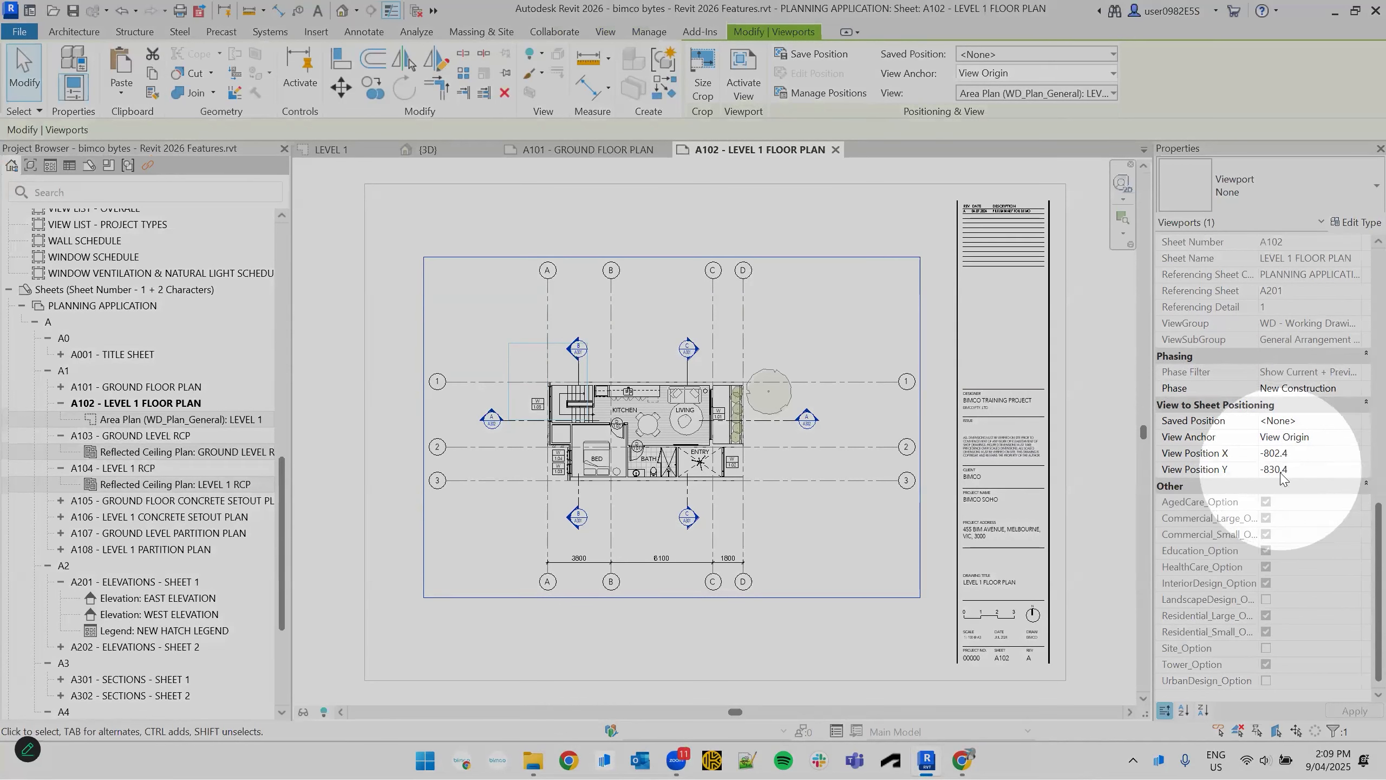
# - Move the level 1 floor plan viewport up the sheet to about view position X -792.4 and Y -771.4
pyautogui.moveTo(737, 420); pyautogui.dragTo(797, 481)
pyautogui.moveTo(705, 452); pyautogui.dragTo(651, 300)
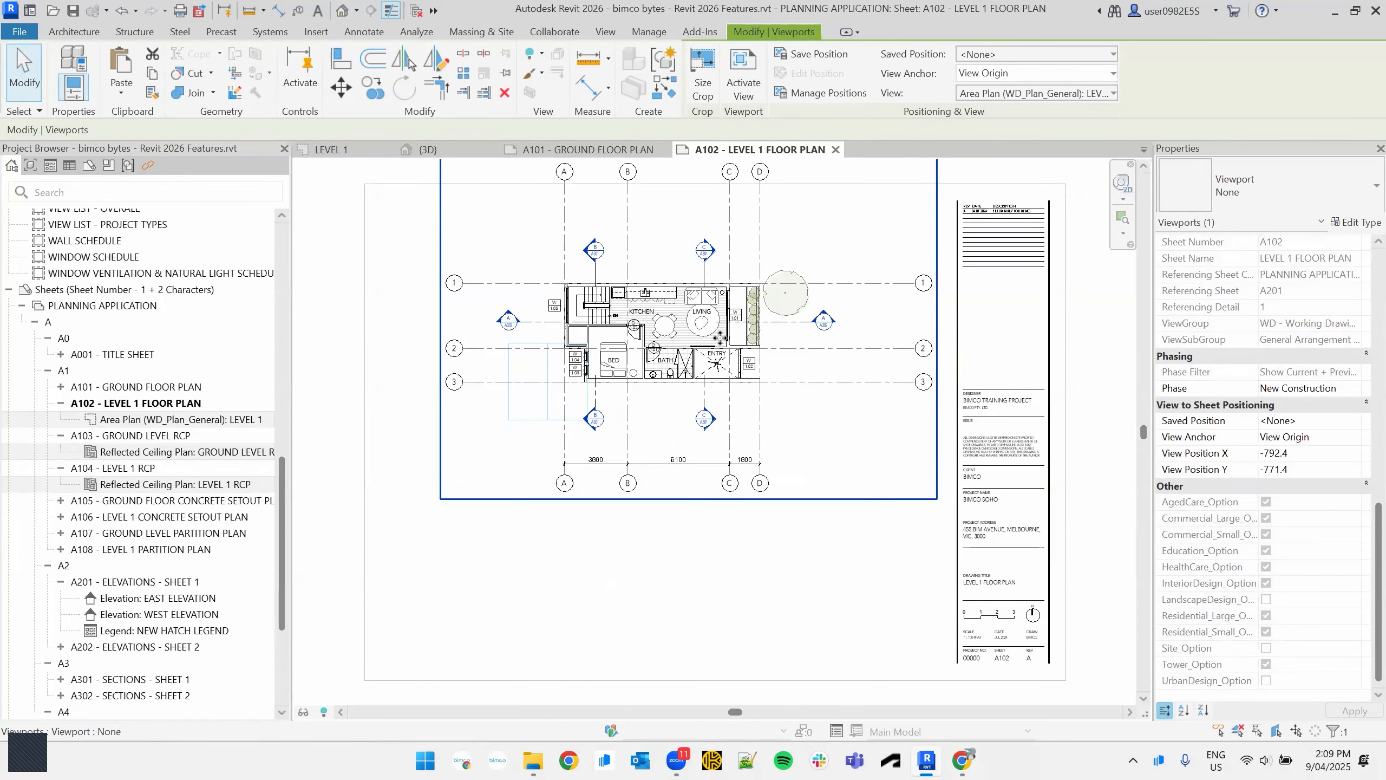
pyautogui.scroll(-1, 718, 338)
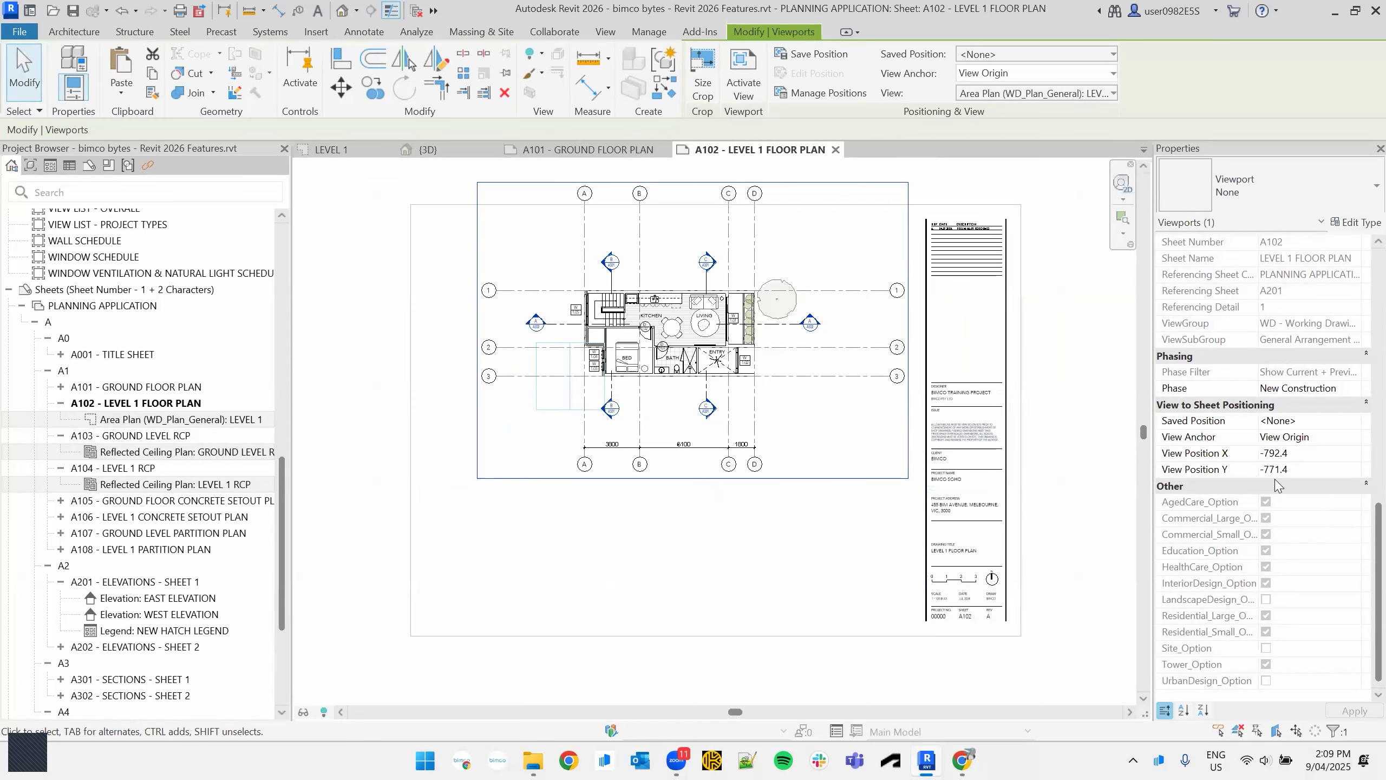
# - Review the View Anchor options available for the level 1 floor plan viewport
pyautogui.click(1346, 442)
pyautogui.click(1352, 439)
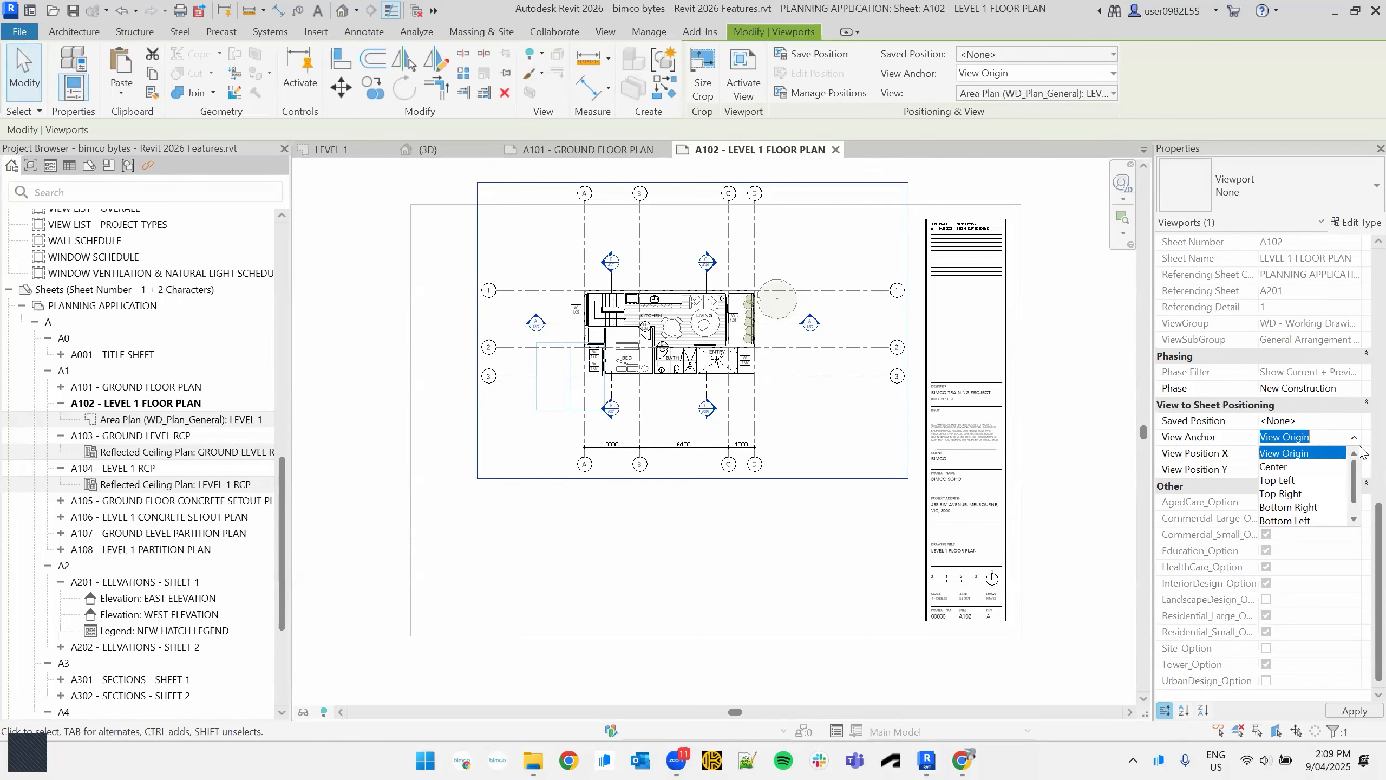
pyautogui.scroll(-1, 1360, 486)
pyautogui.scroll(1, 1360, 462)
pyautogui.click(1090, 479)
pyautogui.doubleClick(1089, 473)
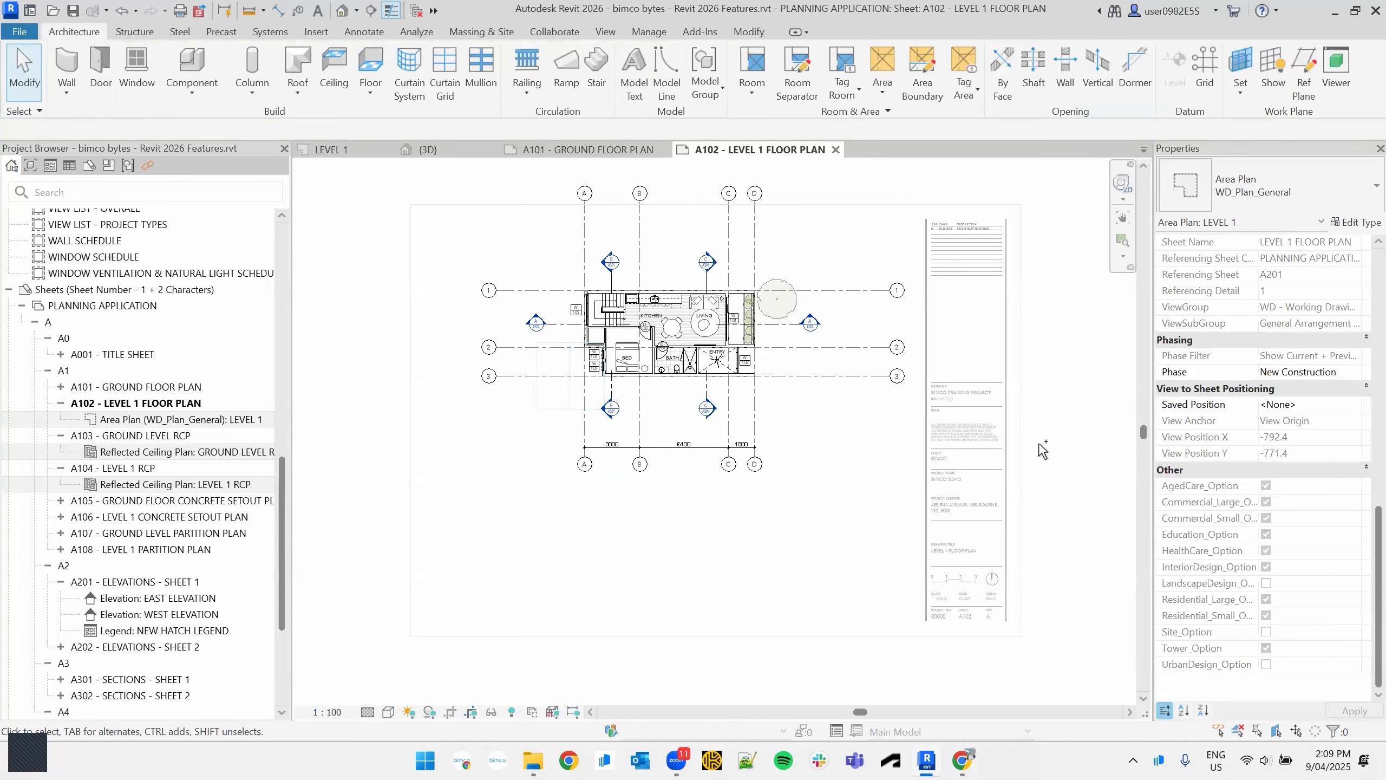
pyautogui.doubleClick(1039, 441)
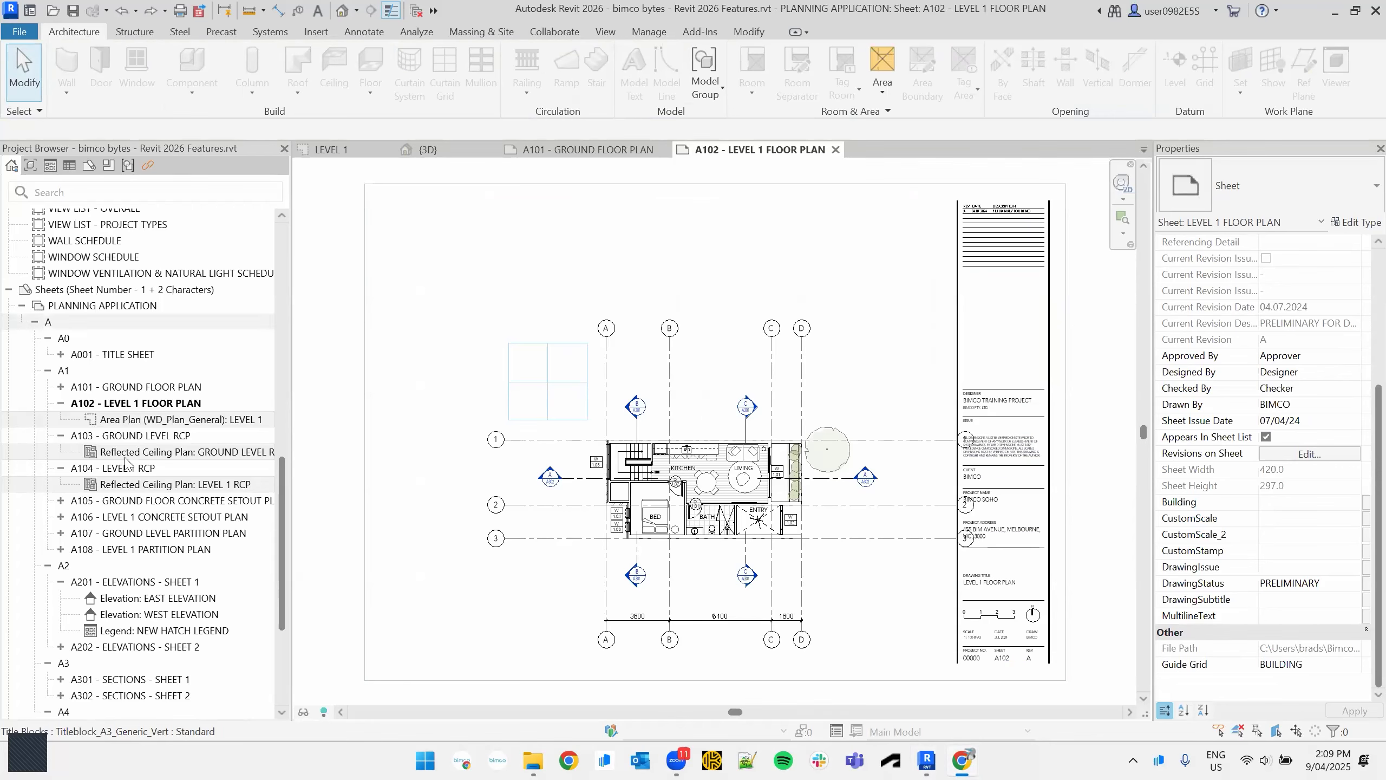
# - Open the sheet A001 - TITLE SHEET and its DRAWING LIST schedule, and examine the Scale column
pyautogui.click(126, 354)
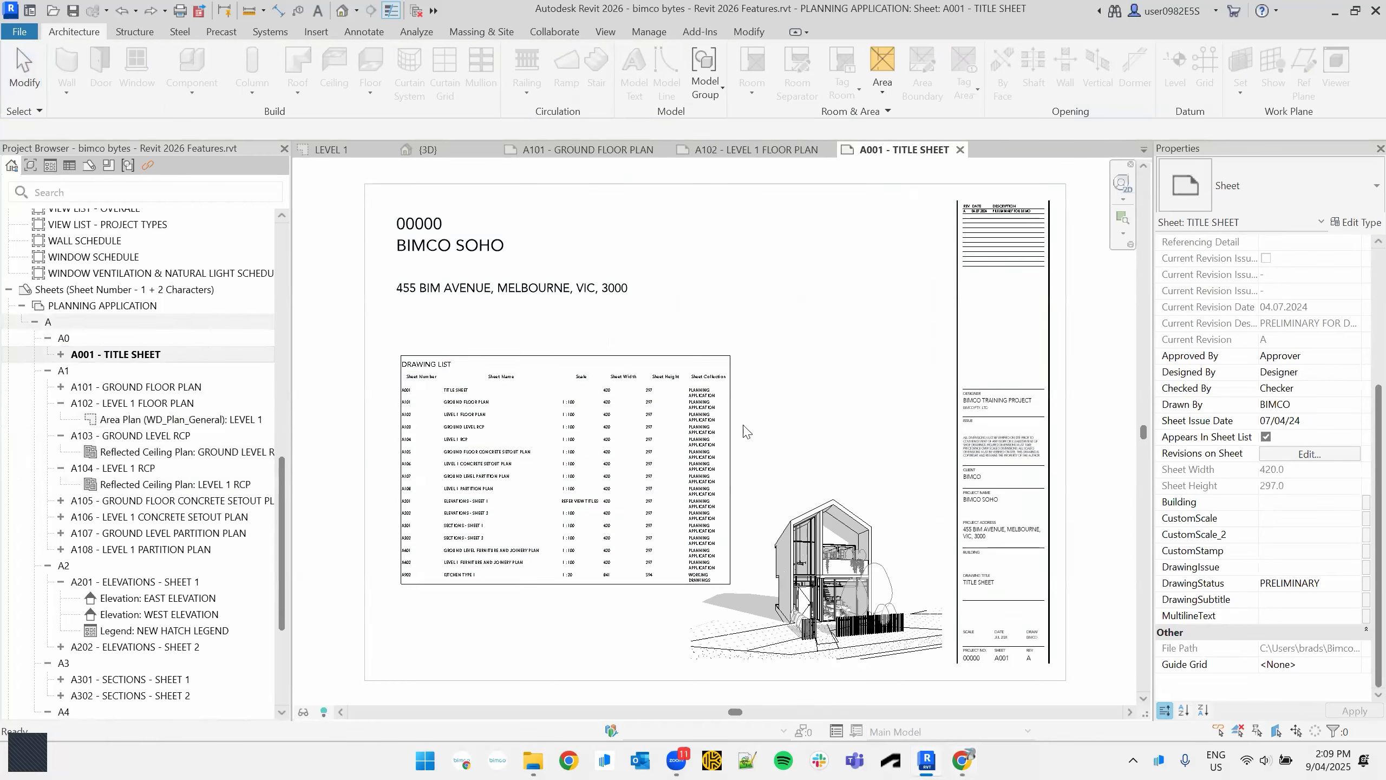
pyautogui.doubleClick(615, 436)
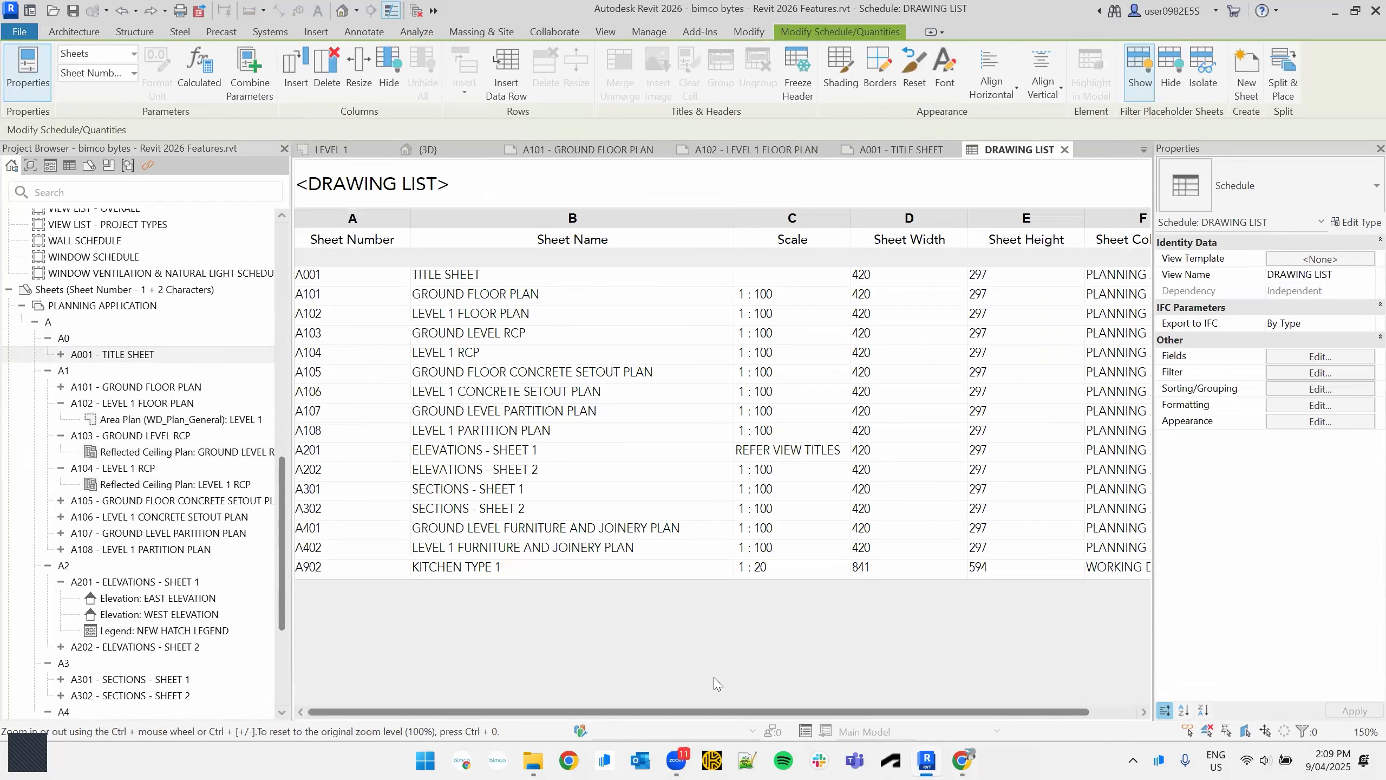
pyautogui.moveTo(715, 718); pyautogui.dragTo(785, 170)
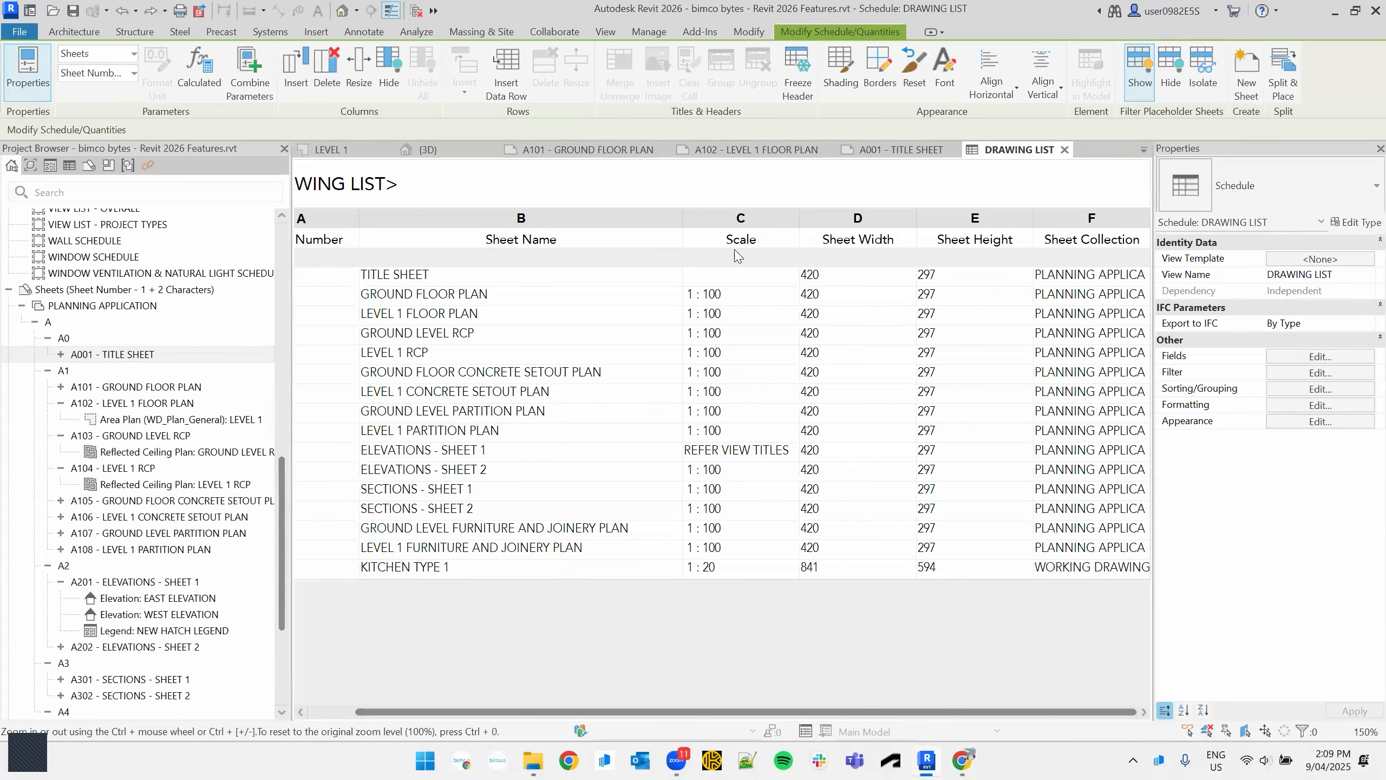
pyautogui.press('ctrl')
pyautogui.press('ctrl')
pyautogui.press('ctrl')
pyautogui.press('ctrl')
# - Open the sheet A201 - ELEVATIONS - SHEET 1 and check the view scales of the legend and the East elevation viewport
pyautogui.click(131, 679)
pyautogui.doubleClick(139, 581)
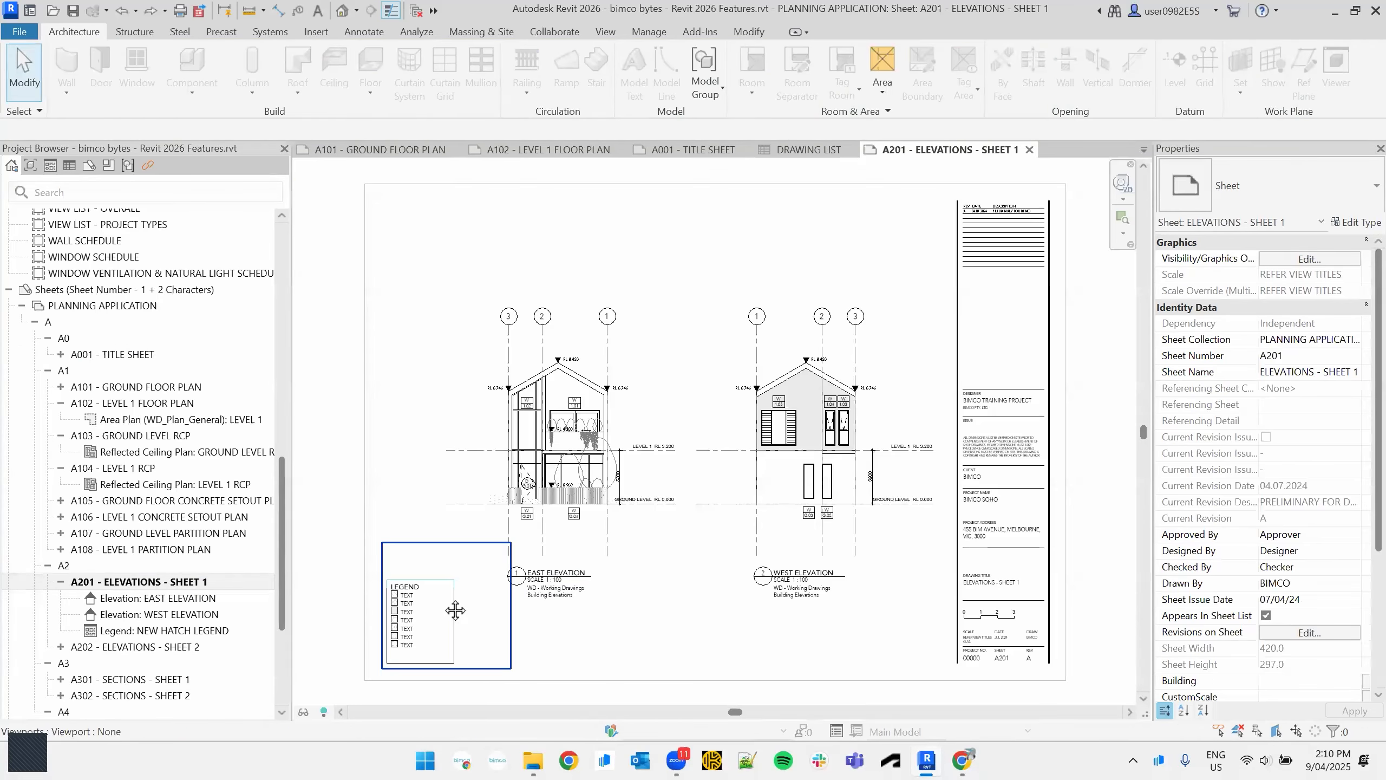
pyautogui.scroll(5, 587, 464)
pyautogui.scroll(-2, 585, 467)
pyautogui.click(586, 467)
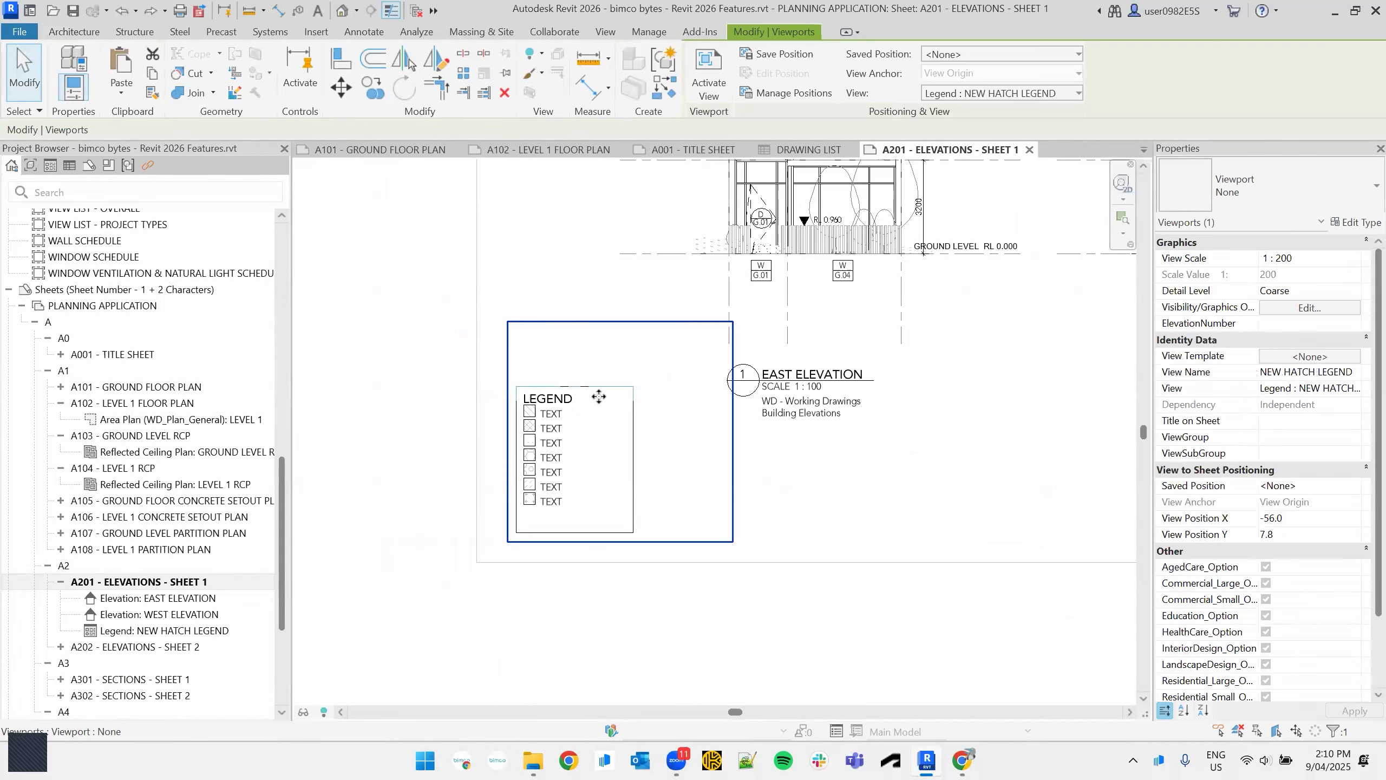
pyautogui.moveTo(611, 440); pyautogui.dragTo(596, 462, button='middle')
pyautogui.moveTo(684, 413); pyautogui.dragTo(503, 573, button='middle')
pyautogui.click(653, 297)
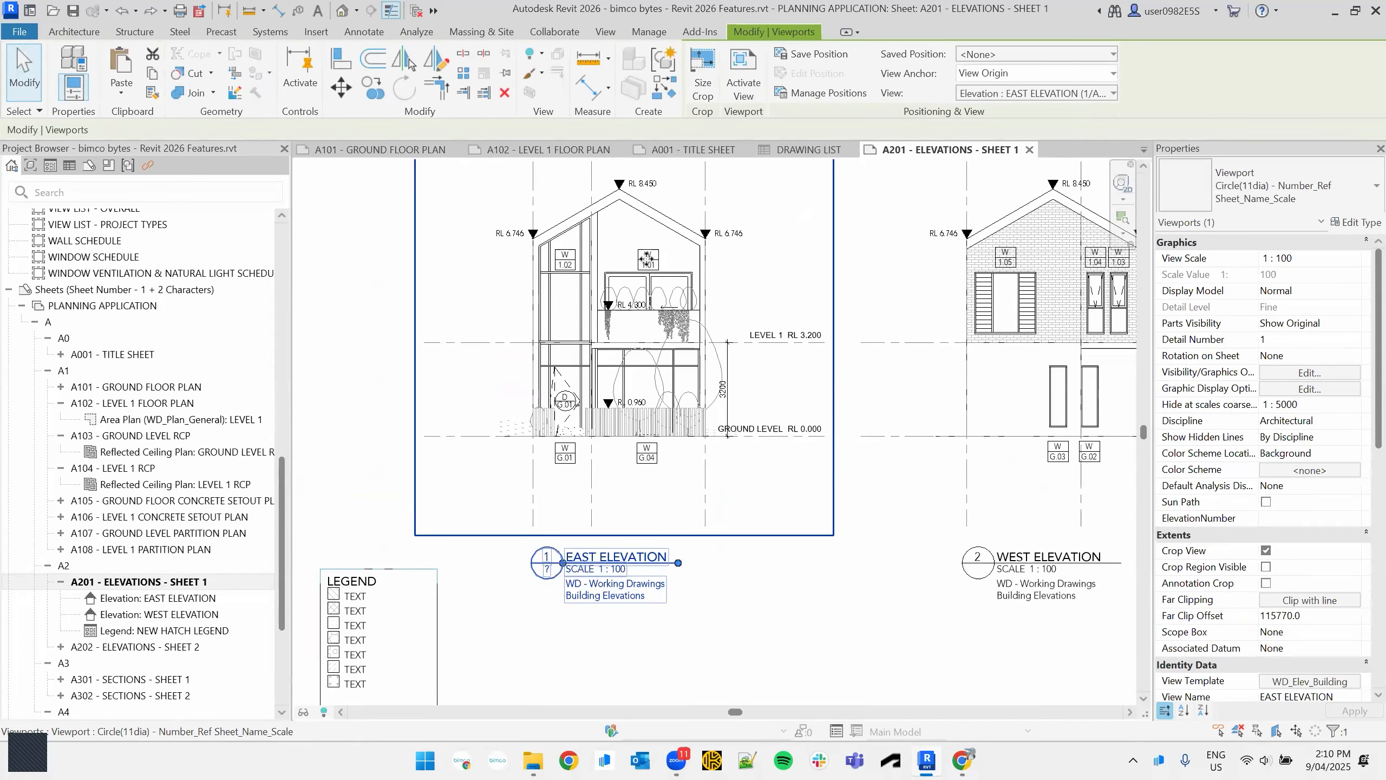
pyautogui.click(854, 610)
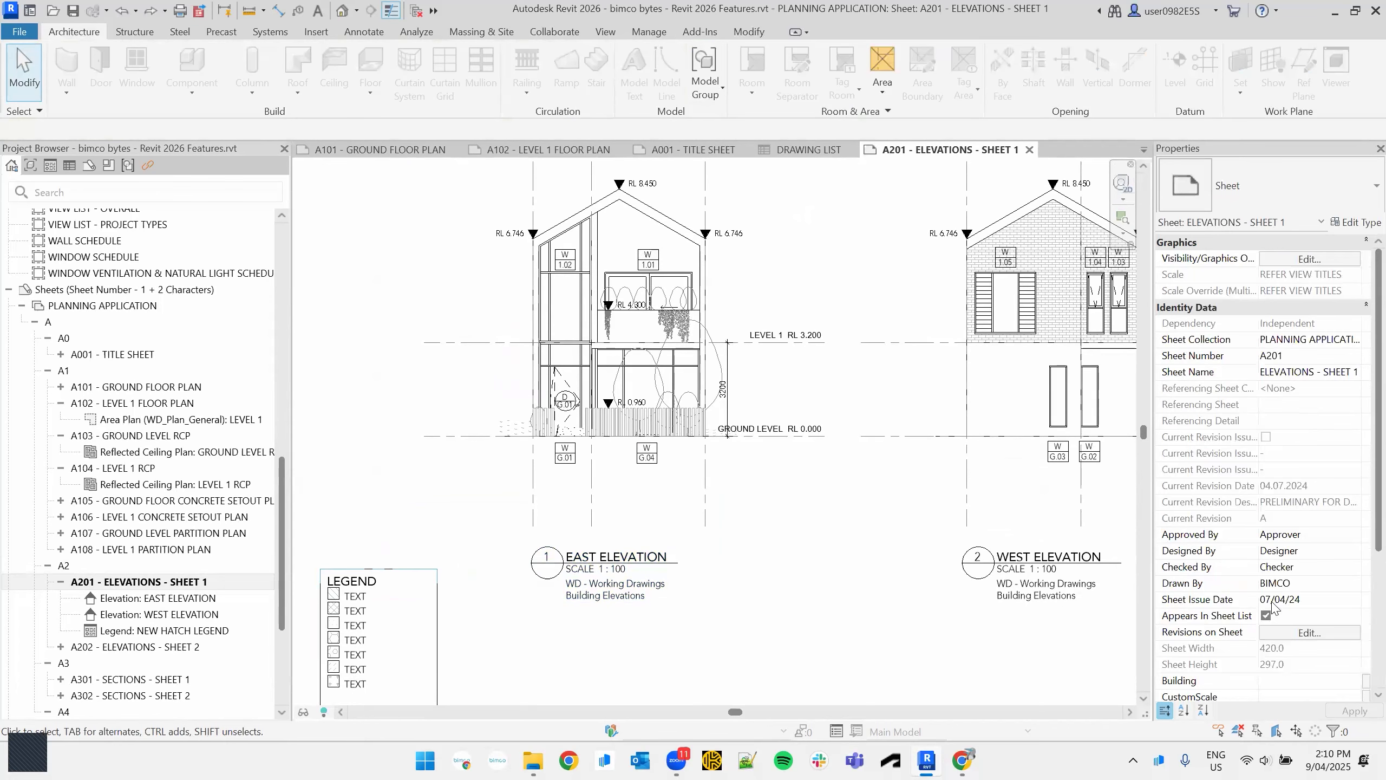
# - Select the title block on the elevations sheet and open its type properties
pyautogui.scroll(-5, 643, 591)
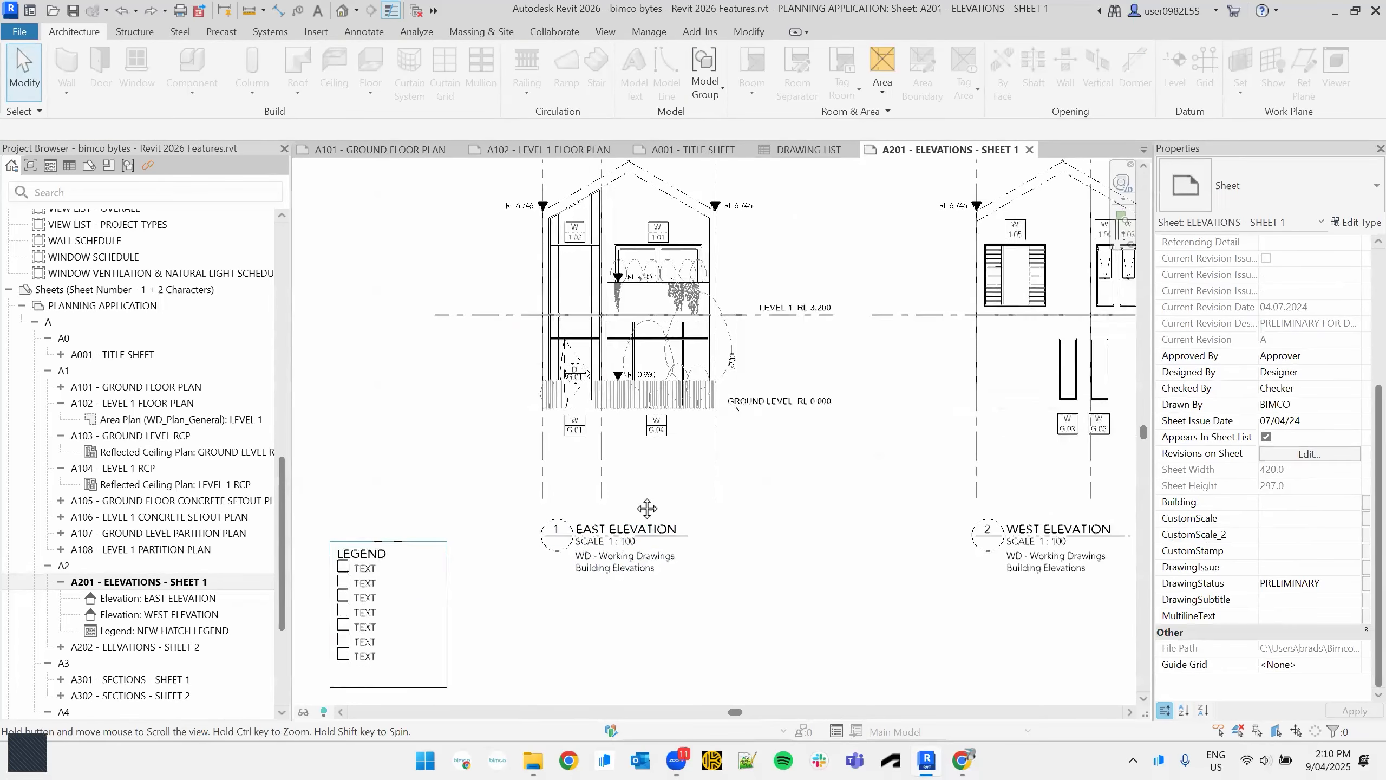
pyautogui.moveTo(707, 503); pyautogui.dragTo(638, 576, button='middle')
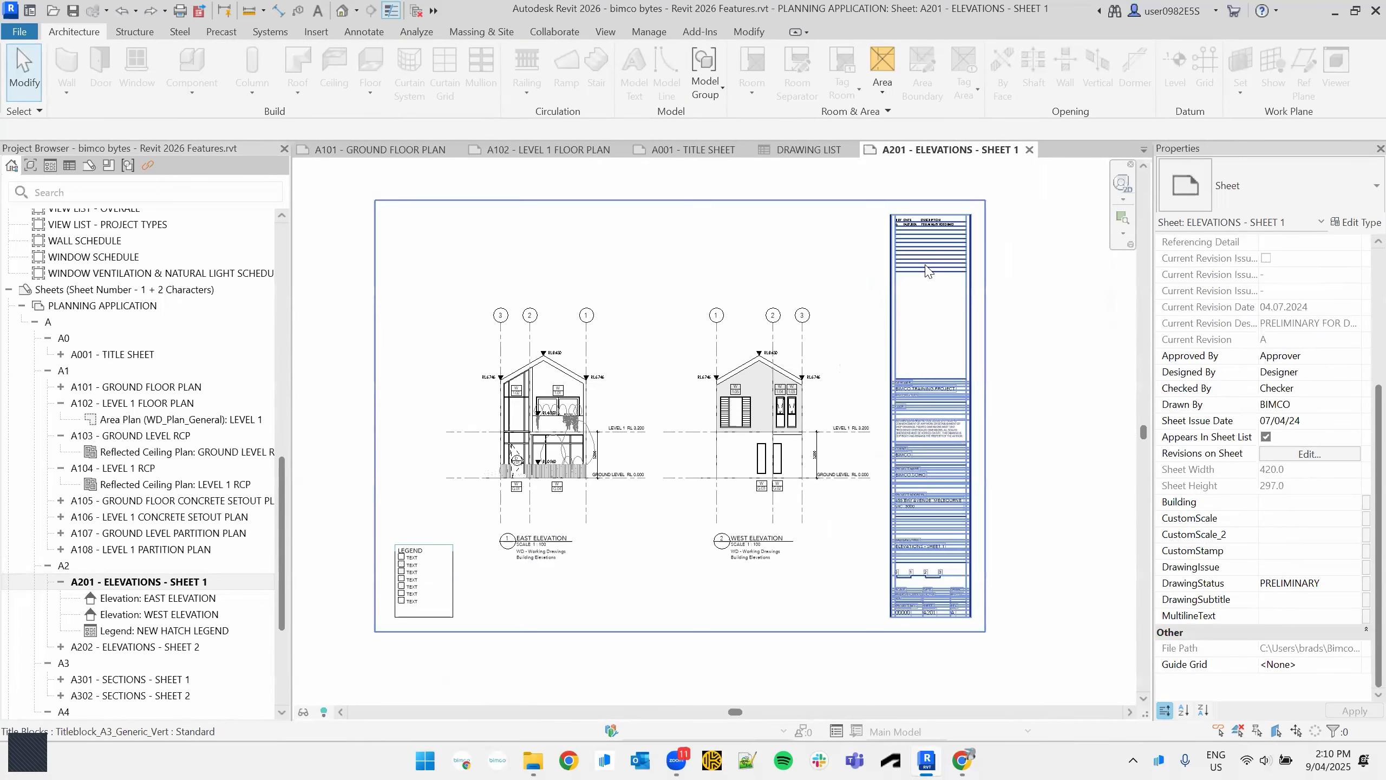
pyautogui.click(925, 270)
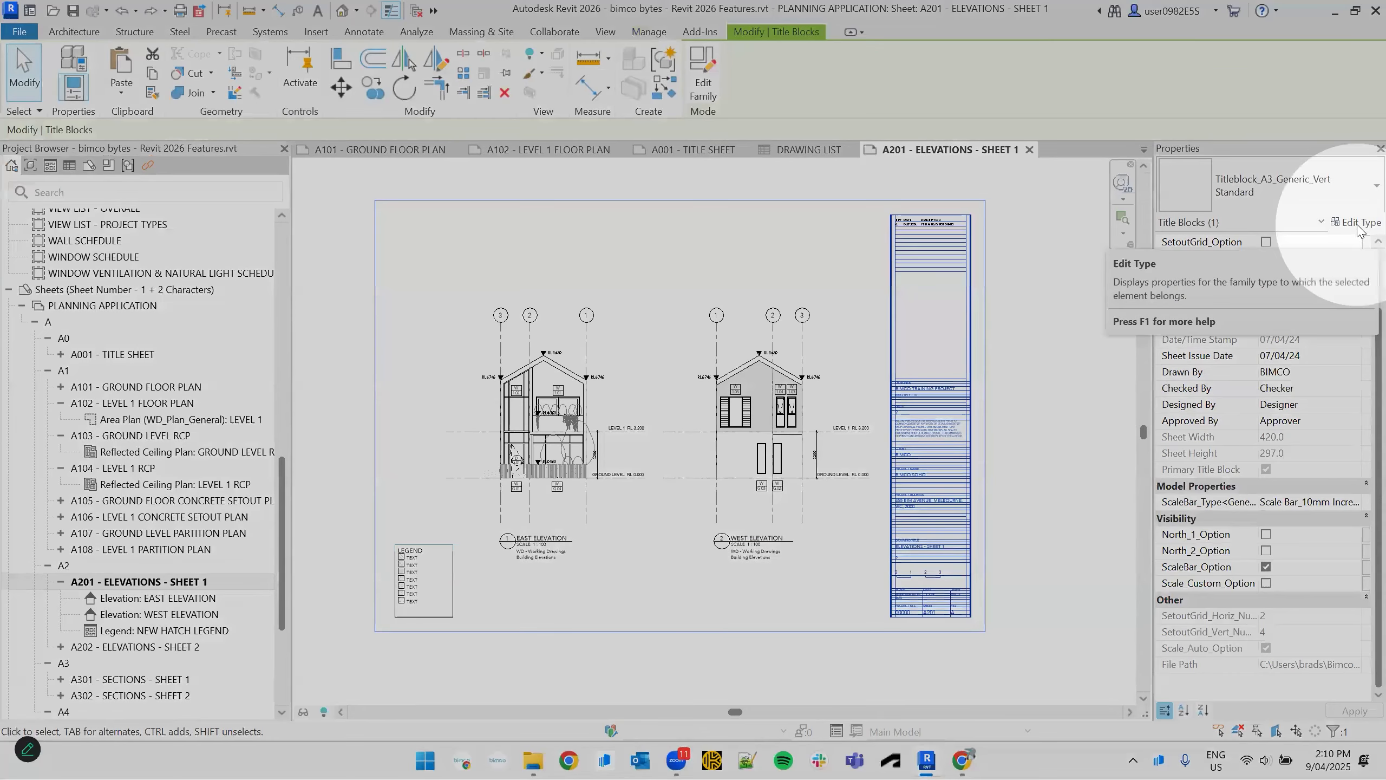
pyautogui.click(1358, 224)
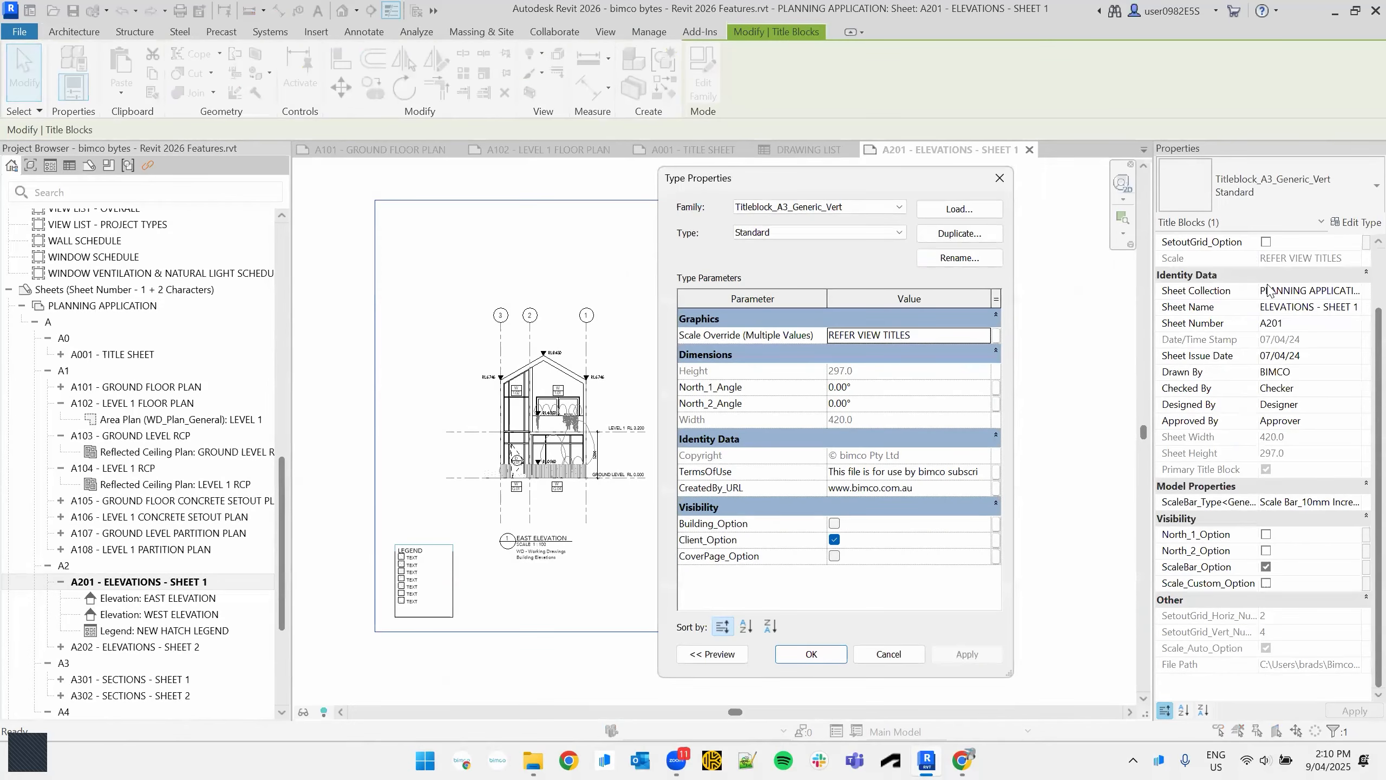
# - Try to set the title block type's Scale Override (Multiple Values) to 1 : 100
pyautogui.click(939, 334)
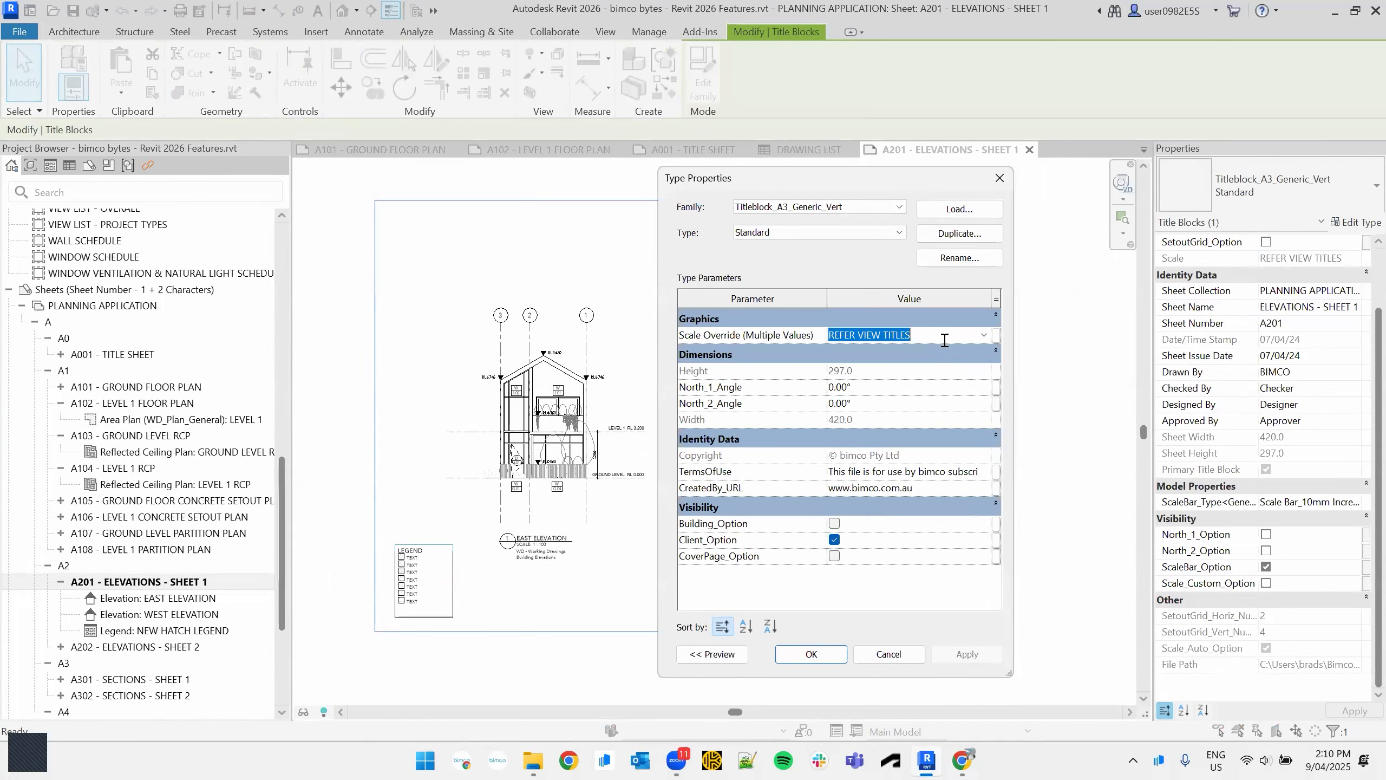
pyautogui.write('1')
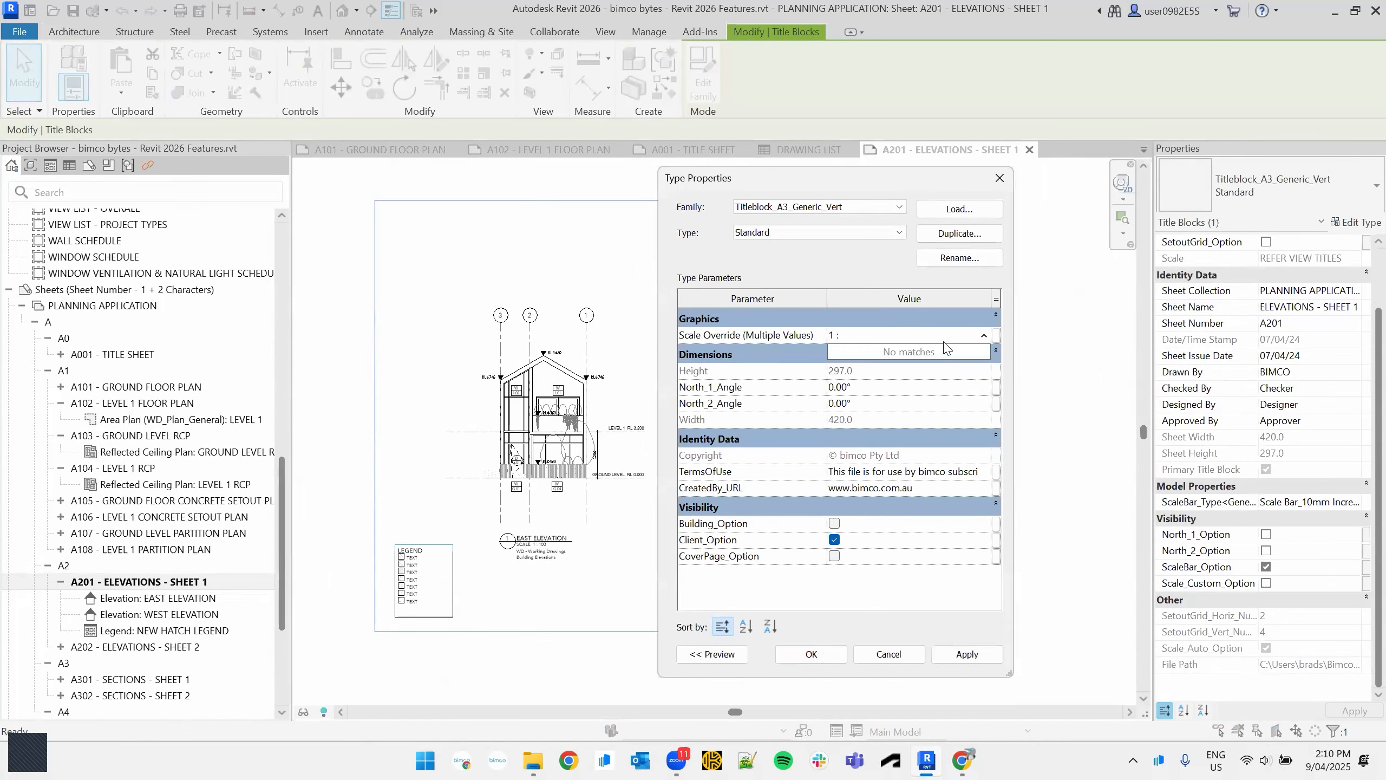
pyautogui.write(' : 100')
pyautogui.click(871, 274)
pyautogui.click(951, 654)
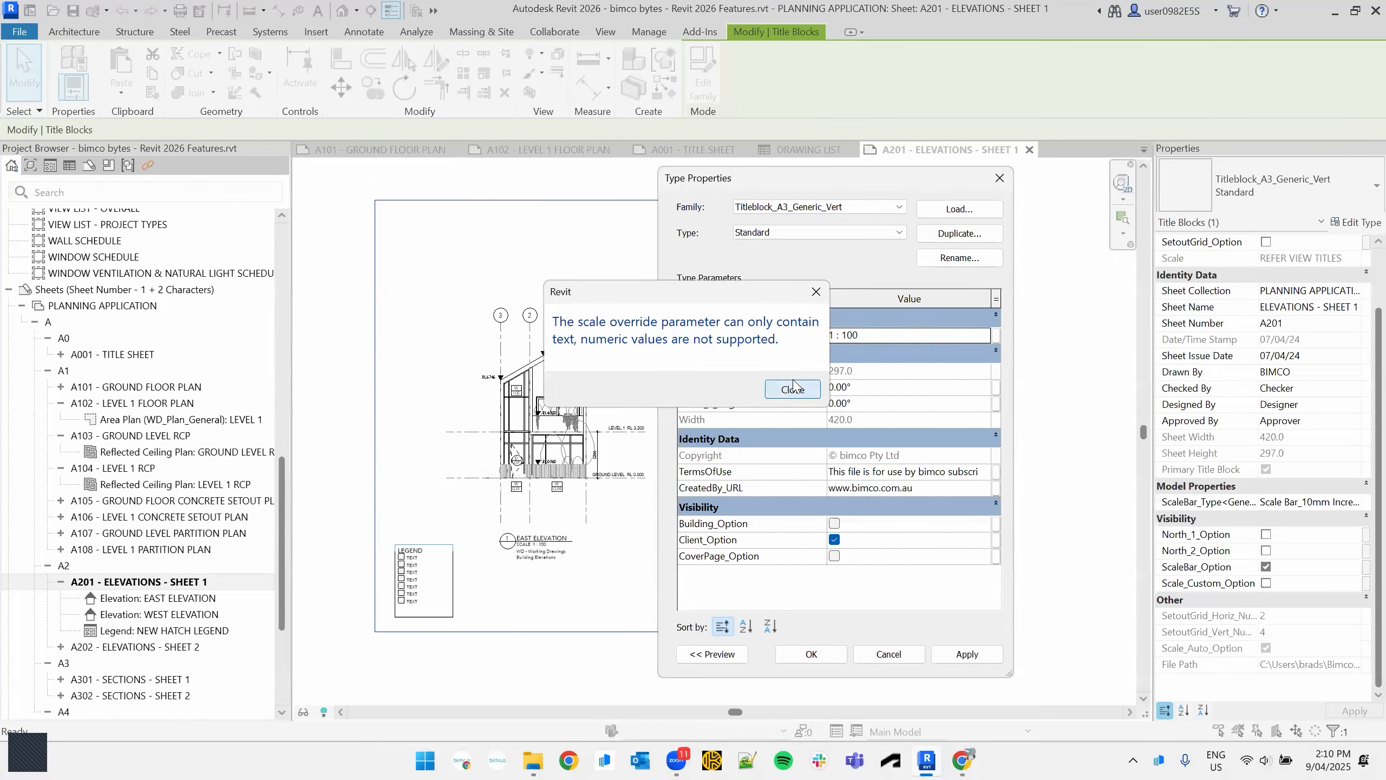
pyautogui.click(792, 386)
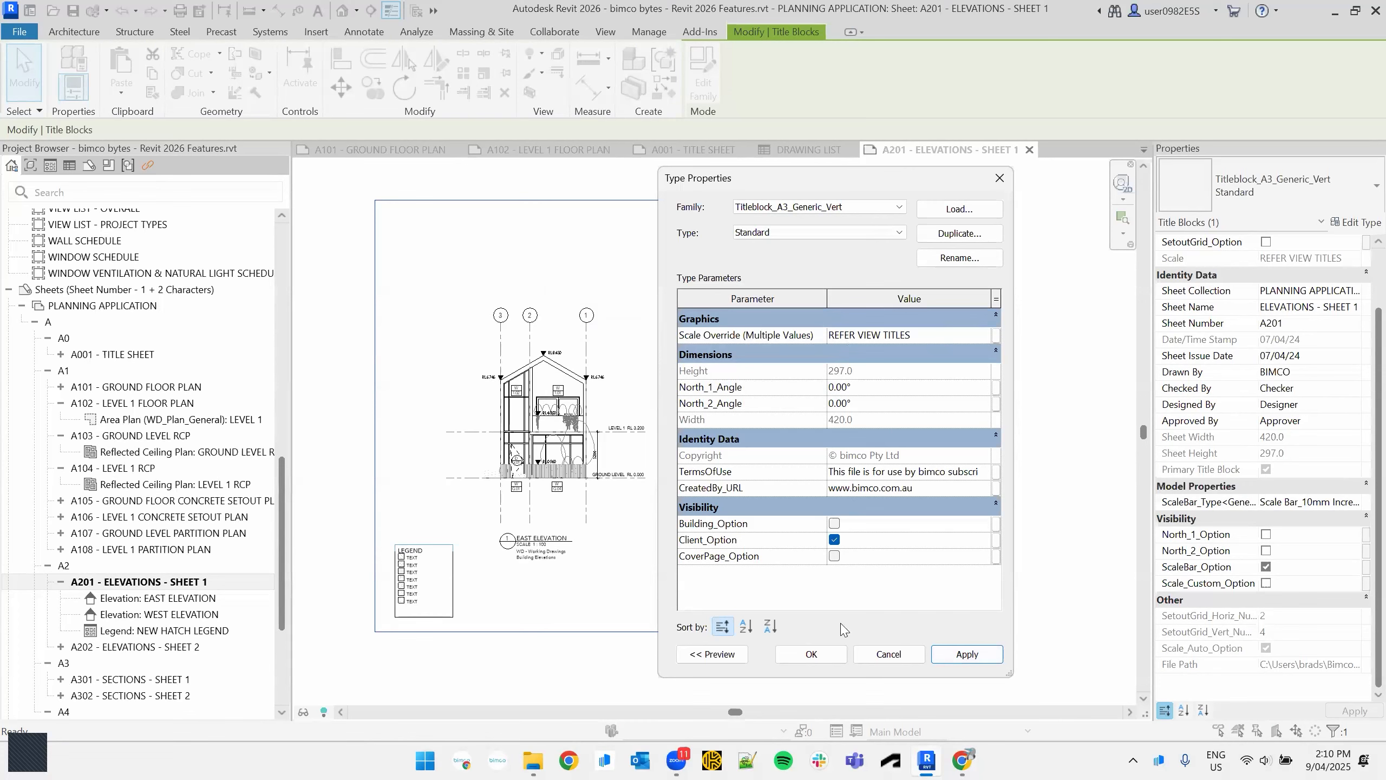
# - Keep REFER VIEW TITLES as the title block type's Scale Override (Multiple Values), accept the type properties and deselect the title block
pyautogui.click(768, 336)
pyautogui.click(812, 654)
pyautogui.click(1079, 421)
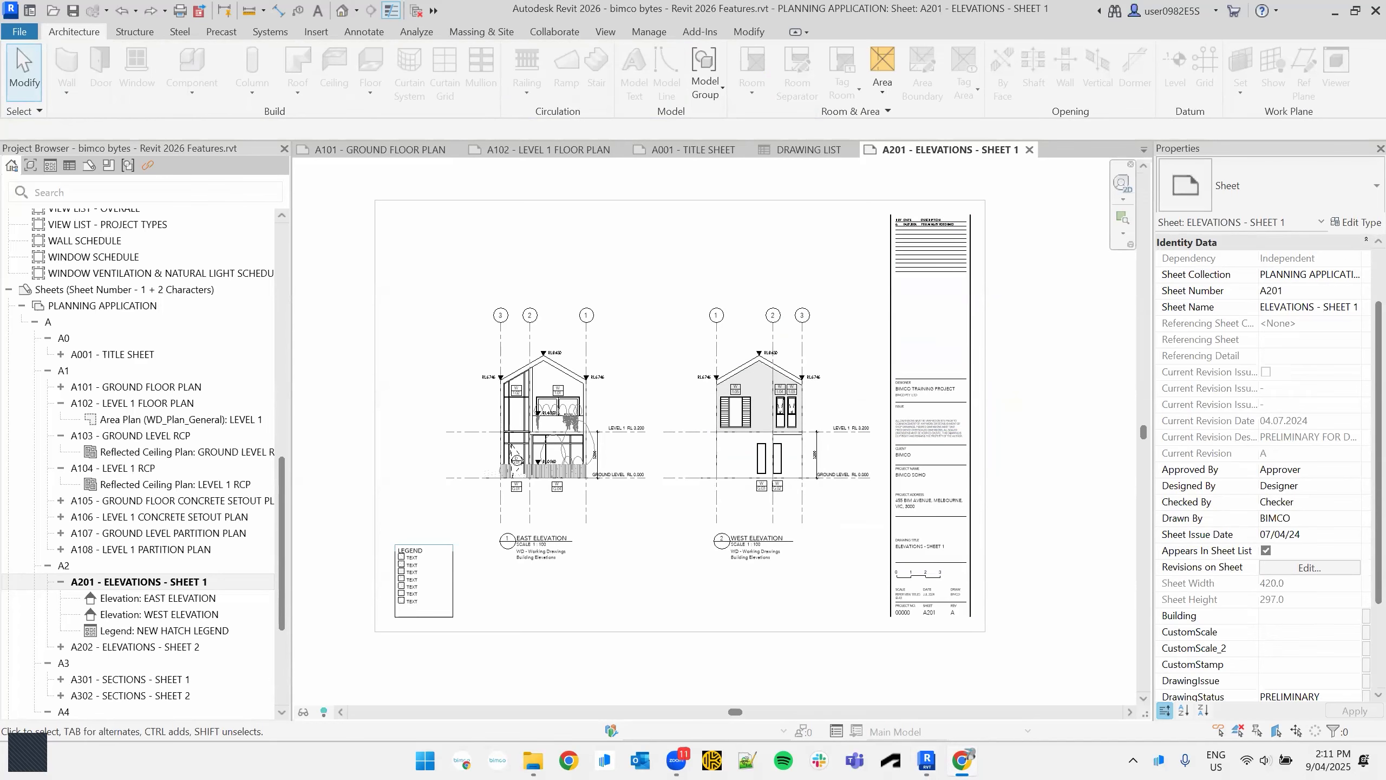
# - Open the default 3D view and turn on the Accelerated Graphics tech preview
pyautogui.click(342, 11)
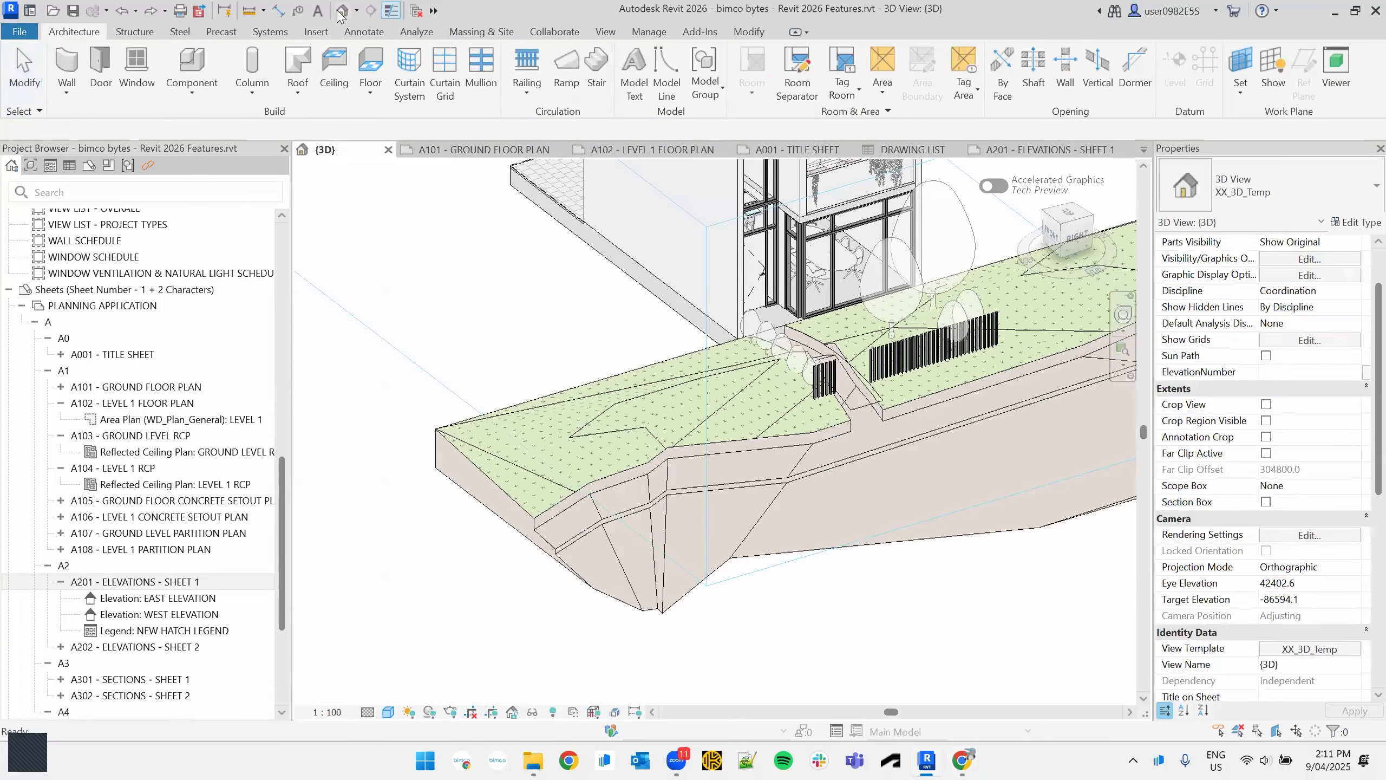
pyautogui.scroll(-3, 816, 492)
pyautogui.moveTo(923, 448); pyautogui.dragTo(622, 547, button='middle')
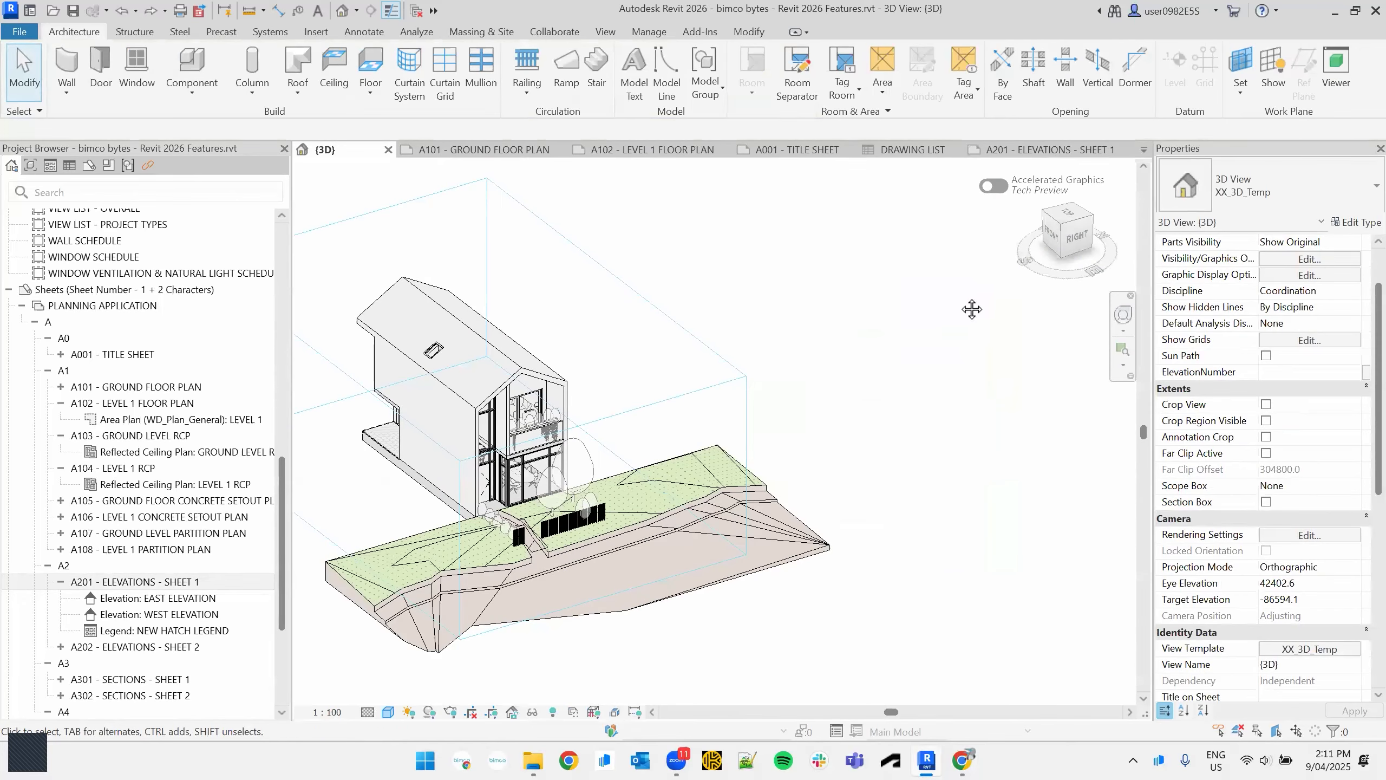
pyautogui.moveTo(971, 307); pyautogui.dragTo(1040, 278, button='middle')
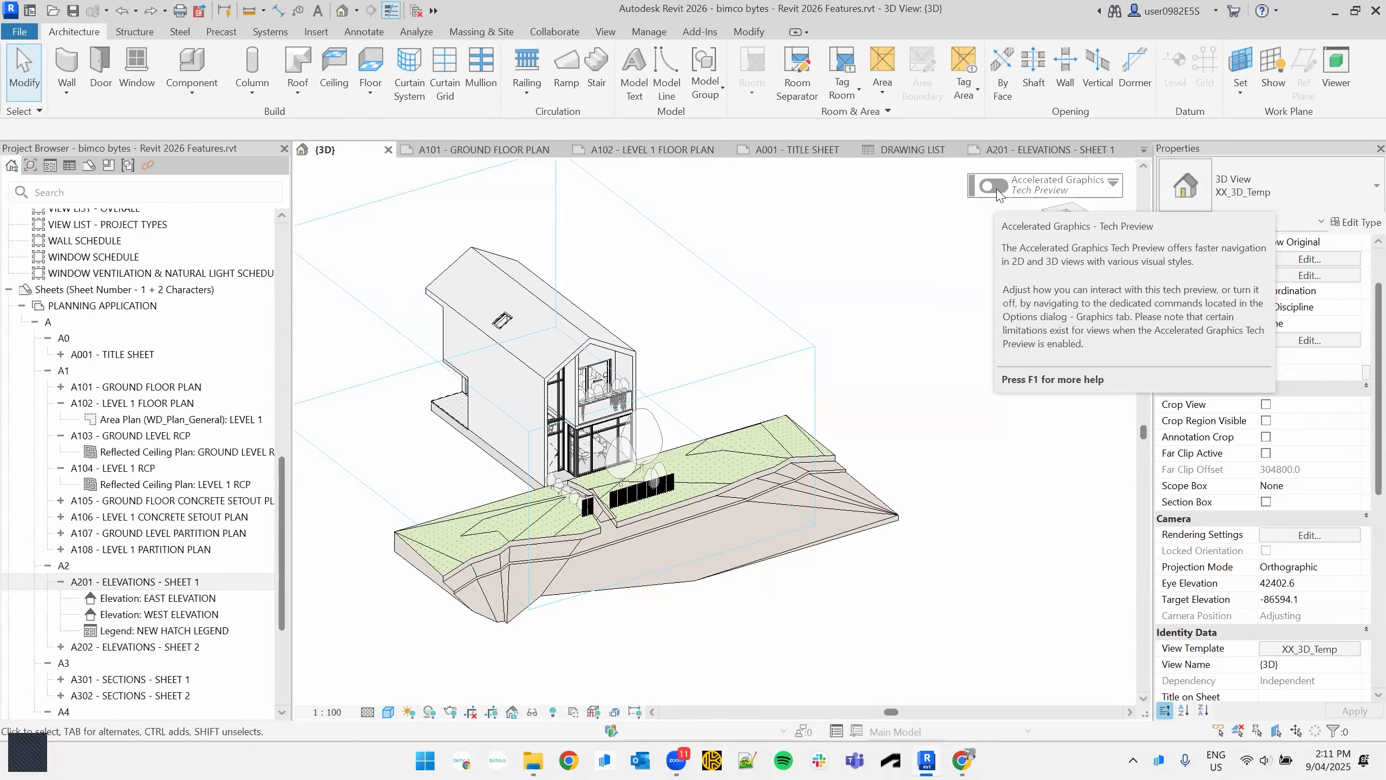
pyautogui.click(996, 190)
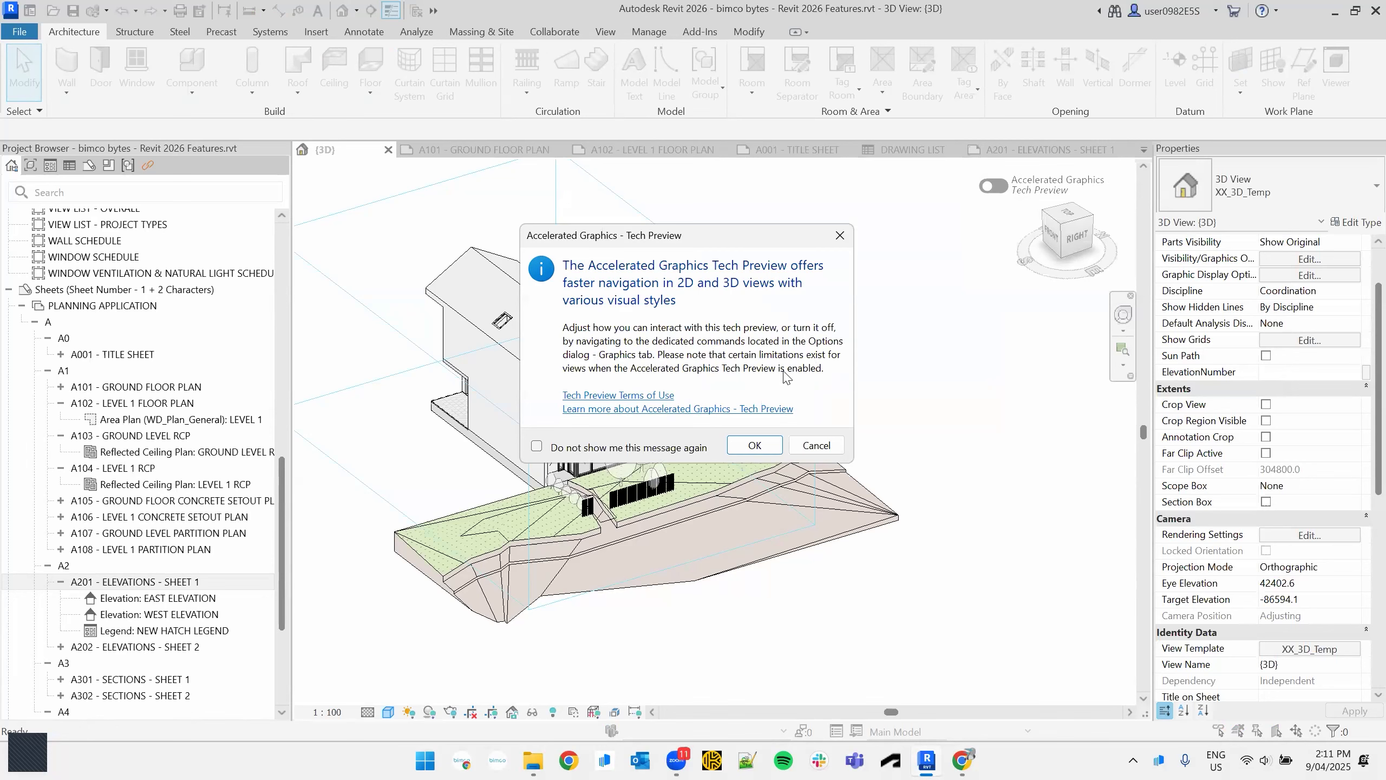
pyautogui.click(754, 445)
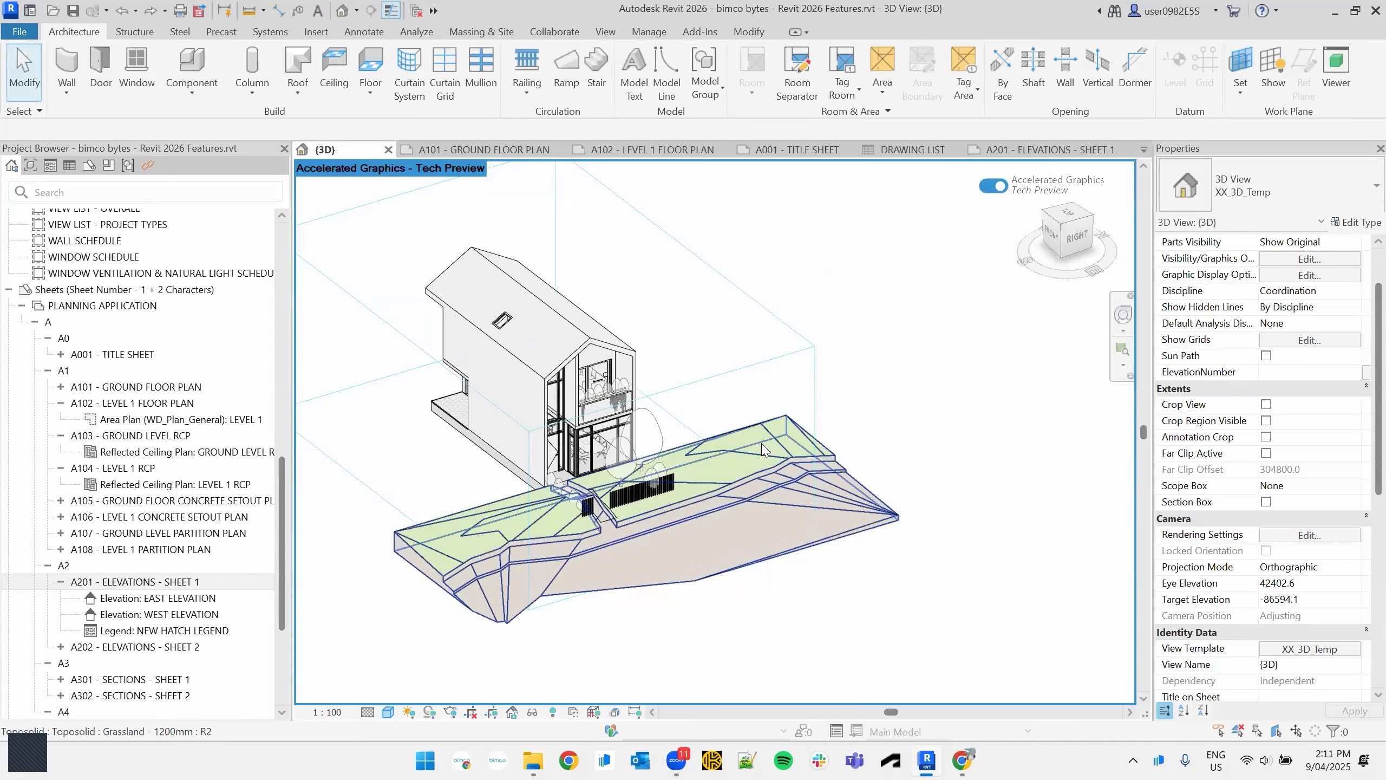
# - Examine the house and toposolid from several distances and angles to judge navigation performance with Accelerated Graphics
pyautogui.scroll(5, 438, 252)
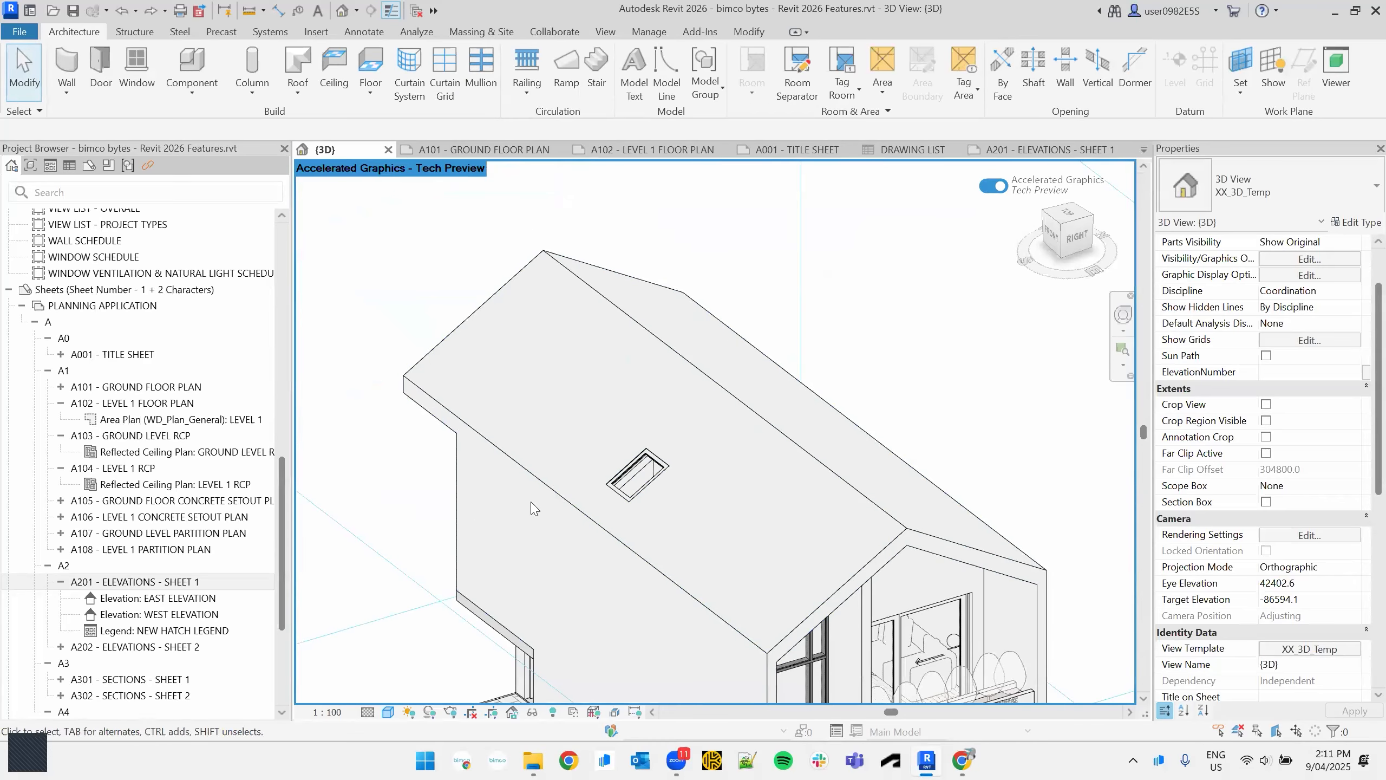
pyautogui.moveTo(634, 480); pyautogui.dragTo(531, 233, button='middle')
pyautogui.moveTo(869, 572); pyautogui.dragTo(546, 295, button='middle')
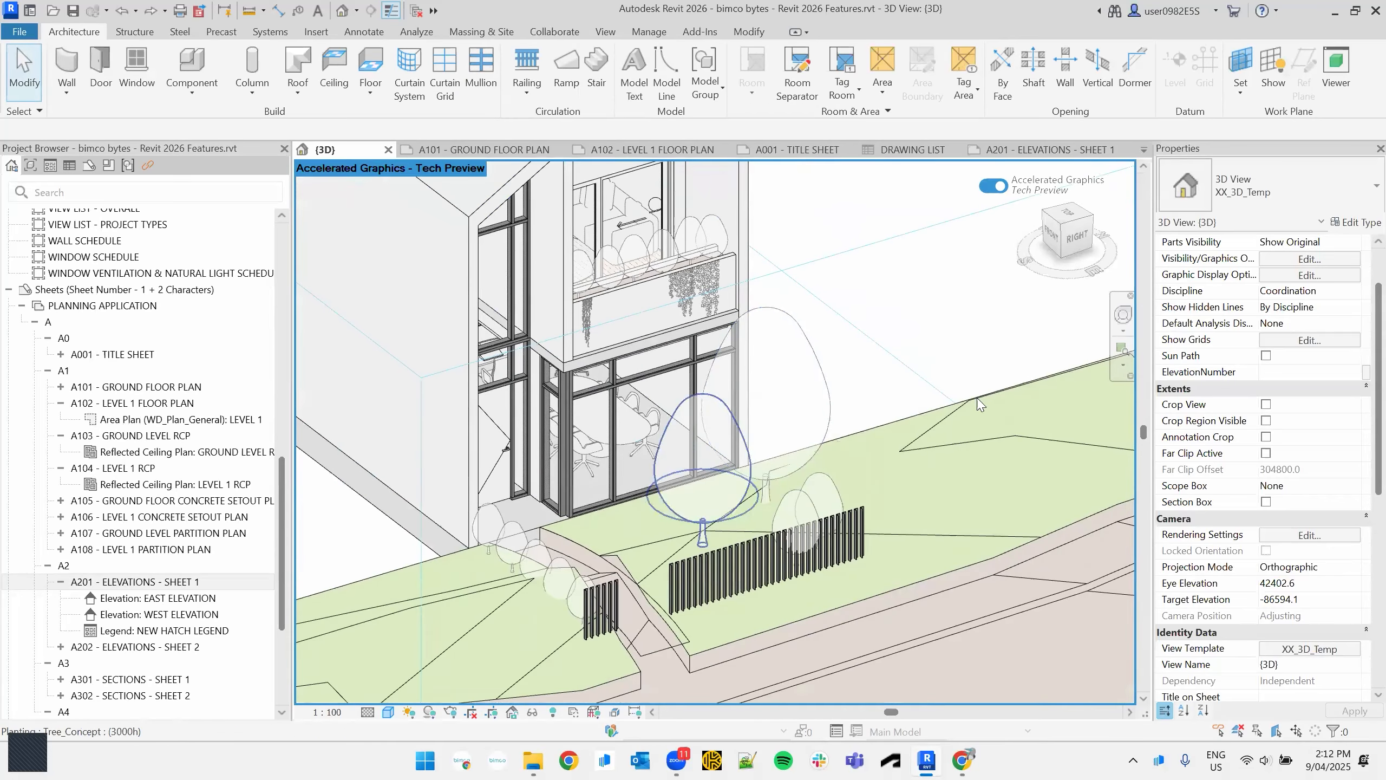
pyautogui.moveTo(980, 414); pyautogui.dragTo(785, 308, button='middle')
pyautogui.scroll(3, 807, 307)
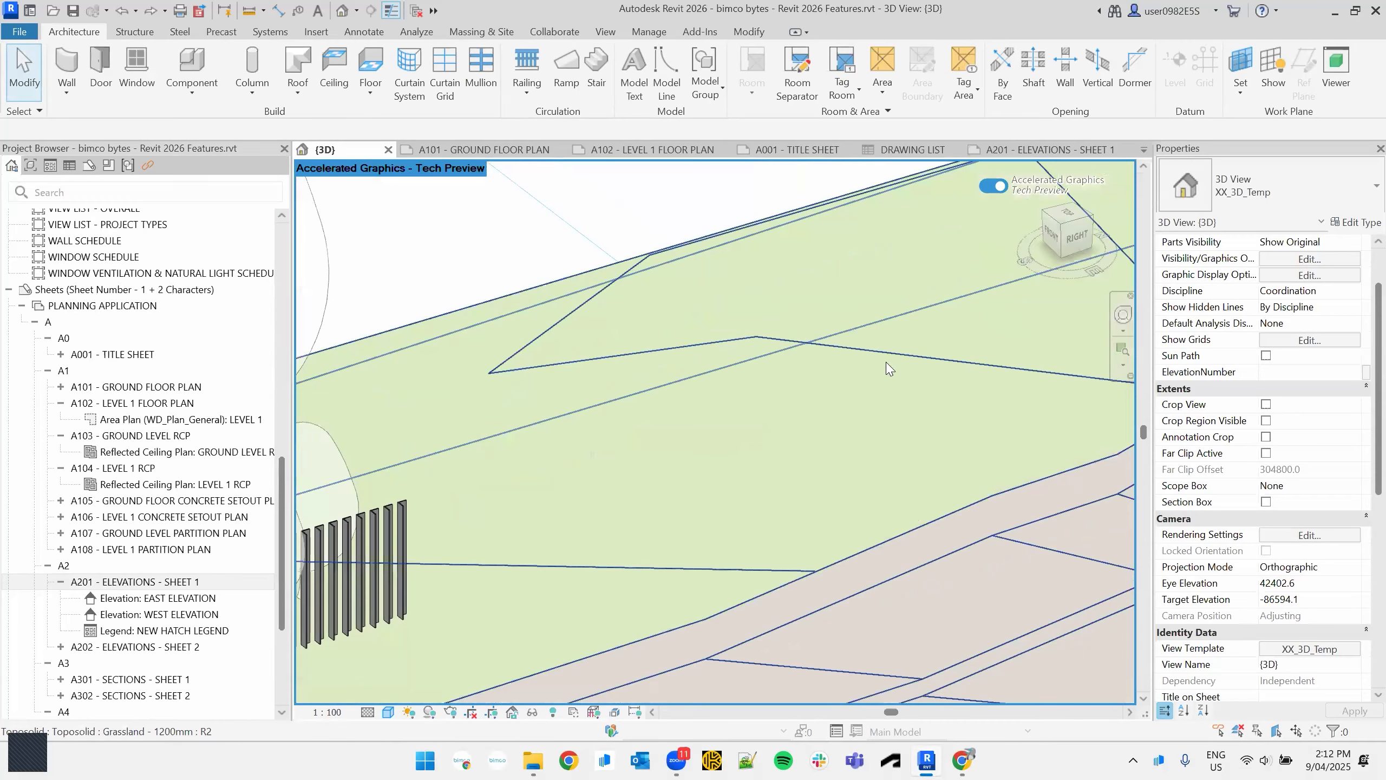
pyautogui.scroll(-4, 852, 365)
pyautogui.moveTo(596, 492); pyautogui.dragTo(866, 394, button='middle')
pyautogui.scroll(-4, 814, 456)
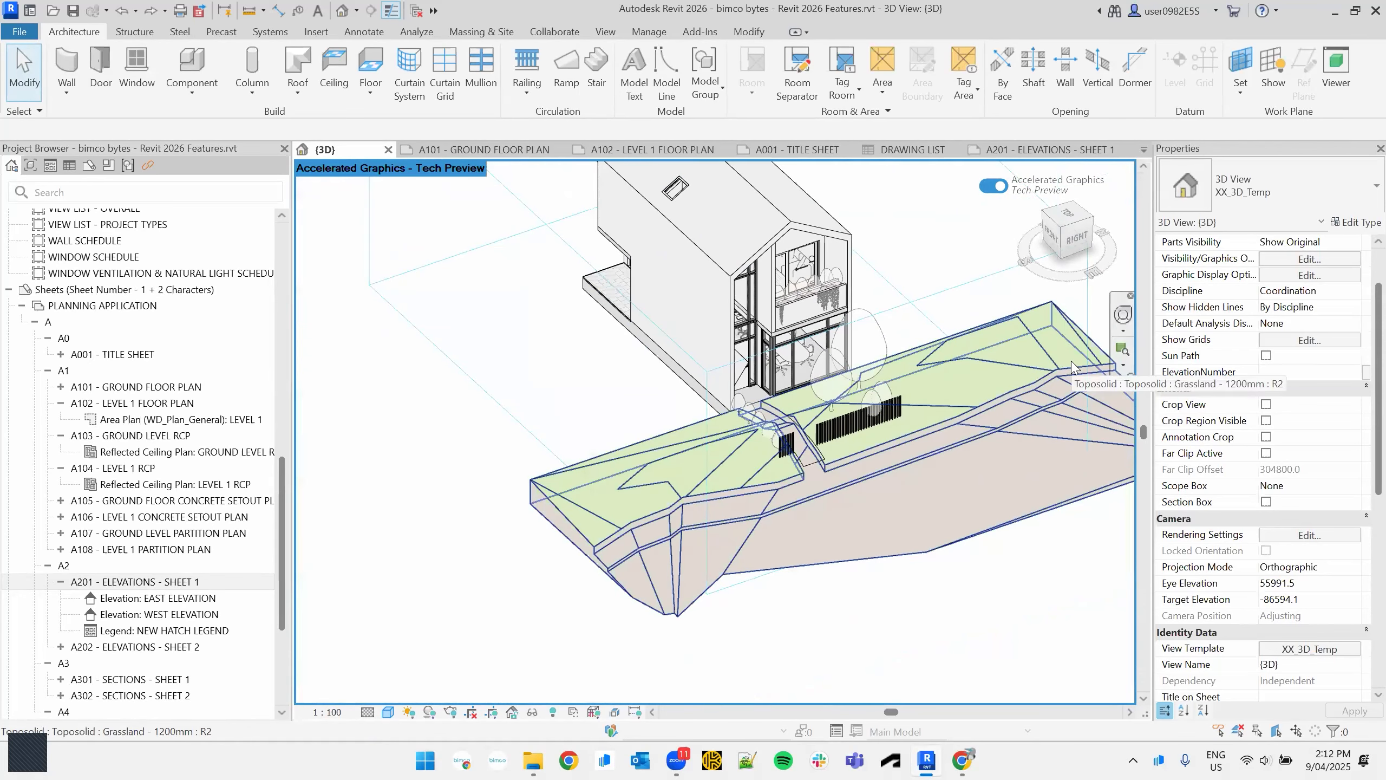
pyautogui.moveTo(1003, 380); pyautogui.dragTo(879, 453, button='middle')
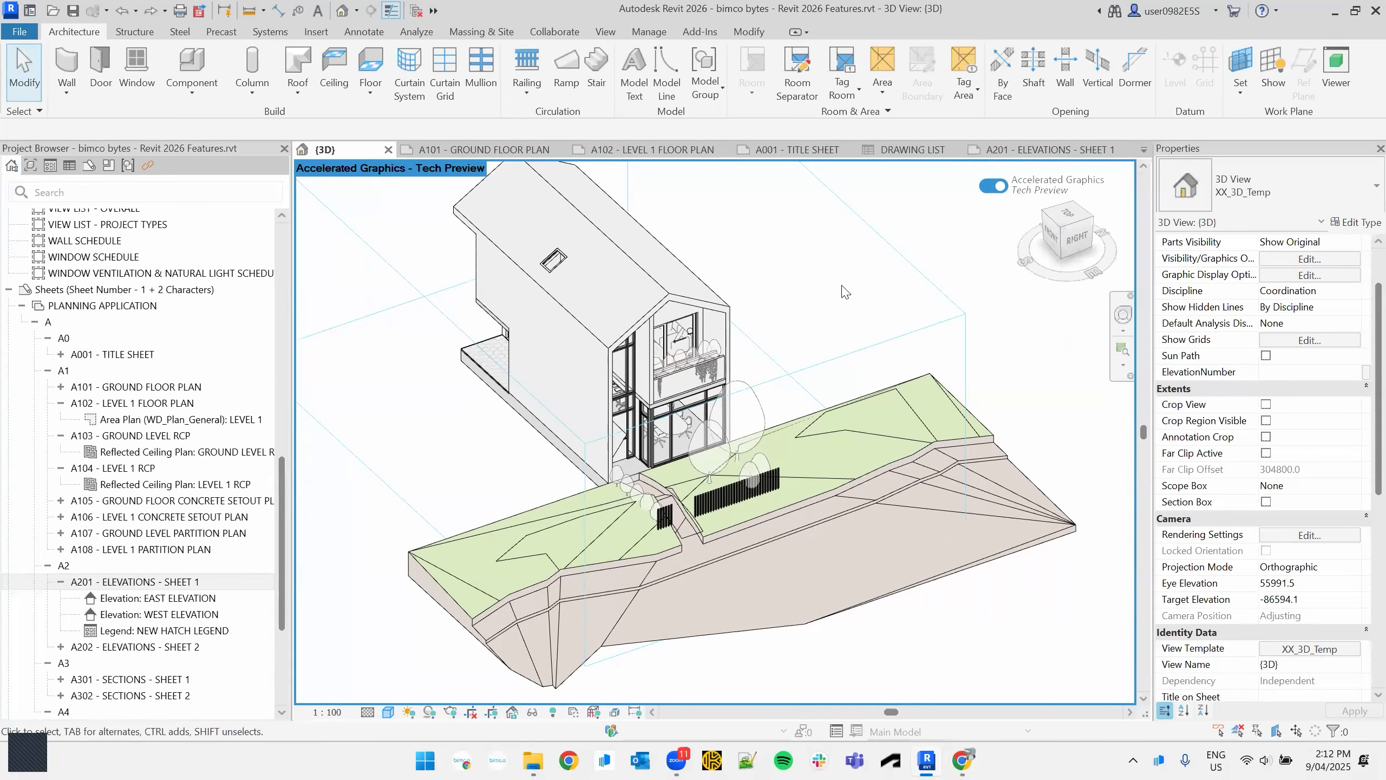
pyautogui.keyDown('shift'); pyautogui.moveTo(855, 278); pyautogui.dragTo(895, 257, button='middle'); pyautogui.keyUp('shift')
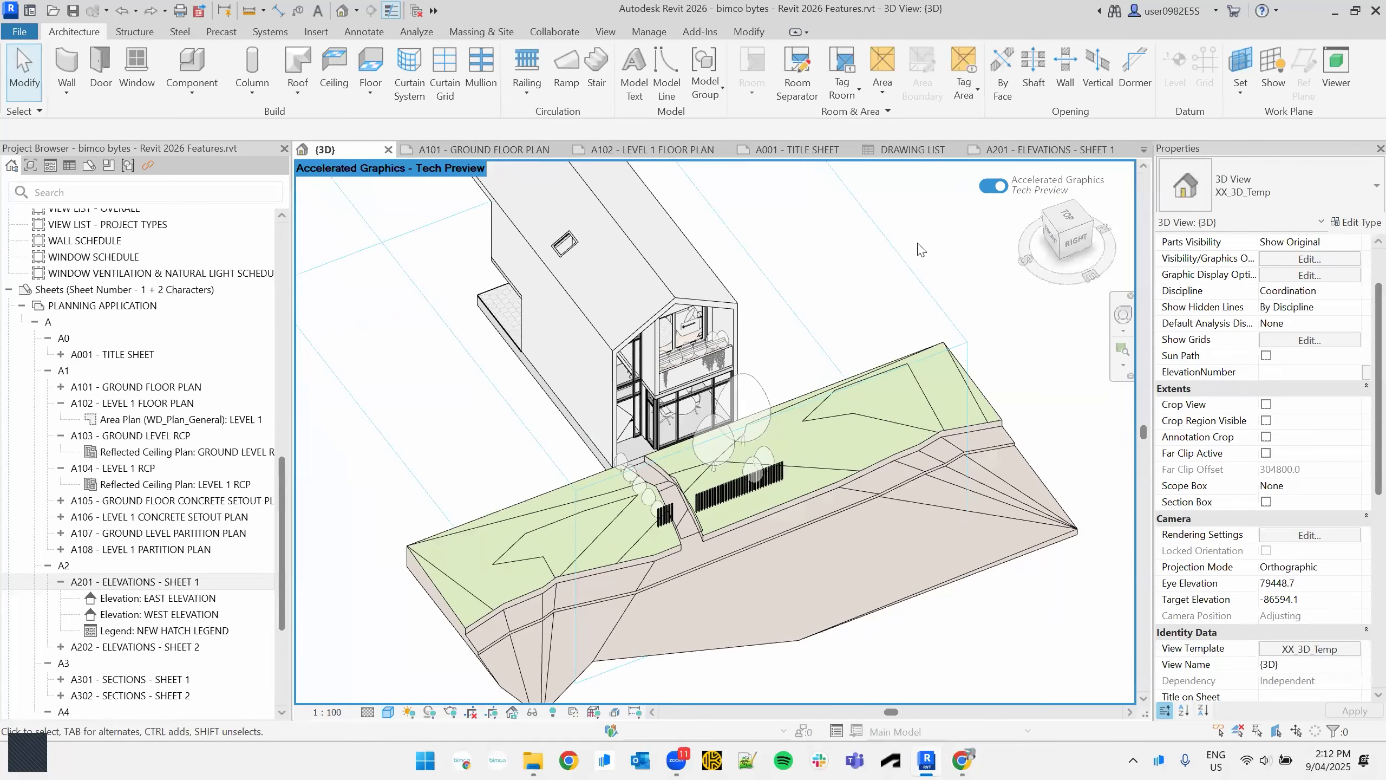
# - Turn off the Accelerated Graphics tech preview in the 3D view
pyautogui.click(990, 186)
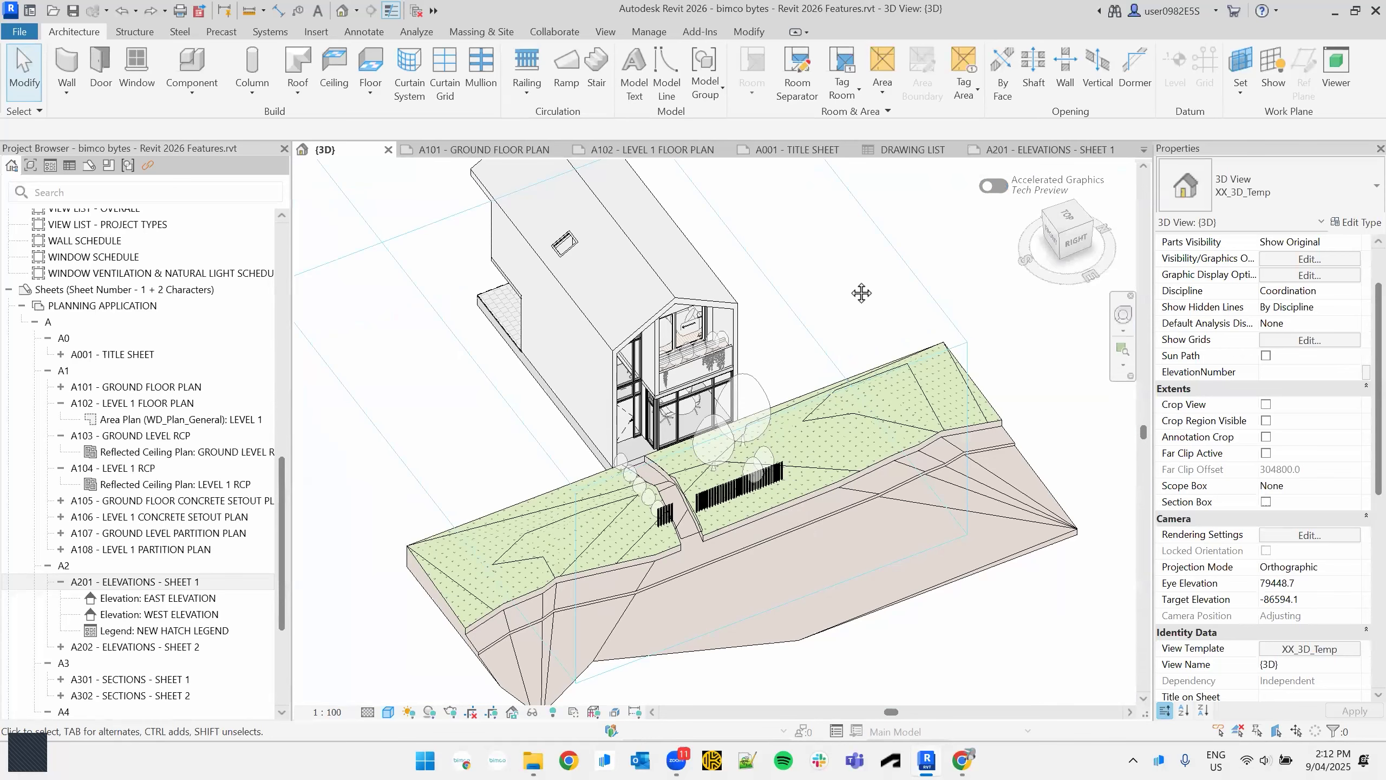
pyautogui.moveTo(861, 294); pyautogui.dragTo(853, 307, button='middle')
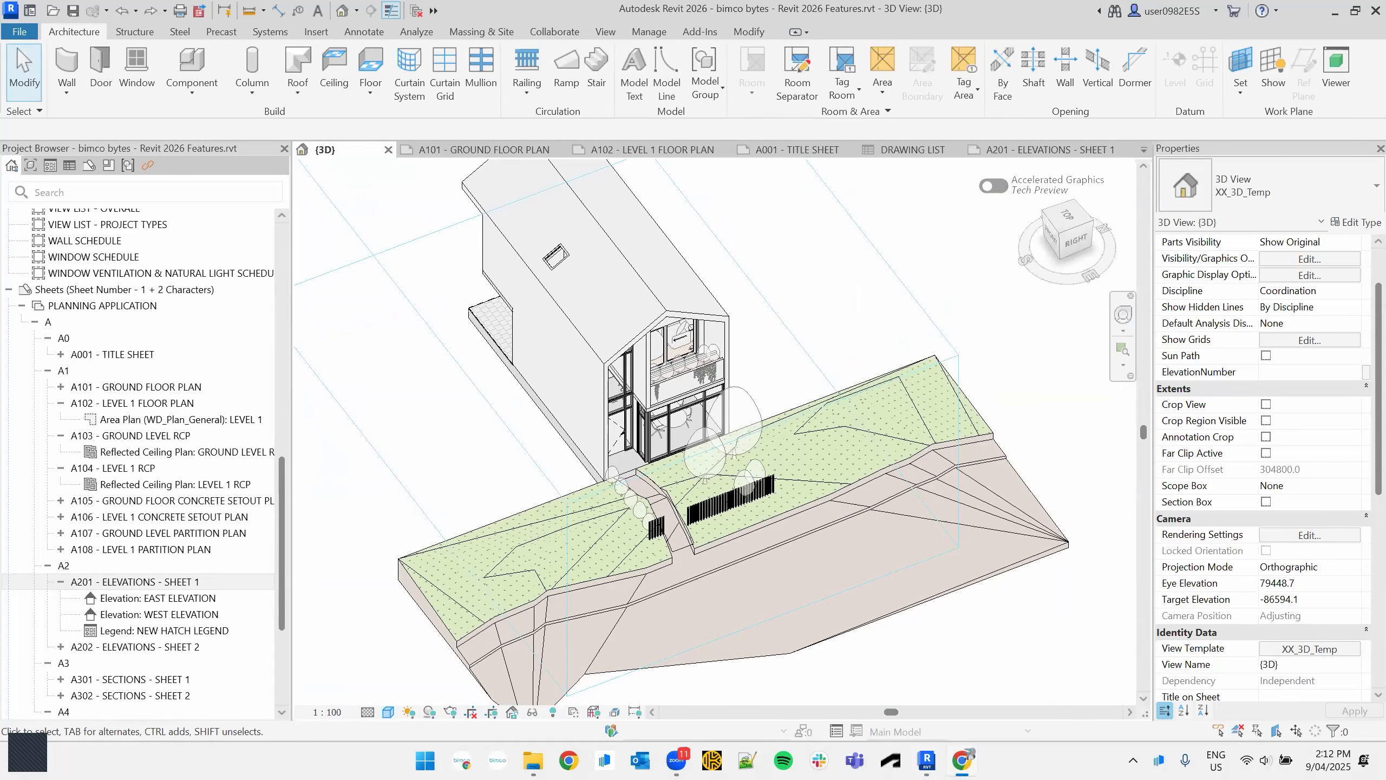
# - Open the sheets A301 - SECTIONS - SHEET 1 and A302 - SECTIONS - SHEET 2, and activate the SECTION A view on A302
pyautogui.click(162, 680)
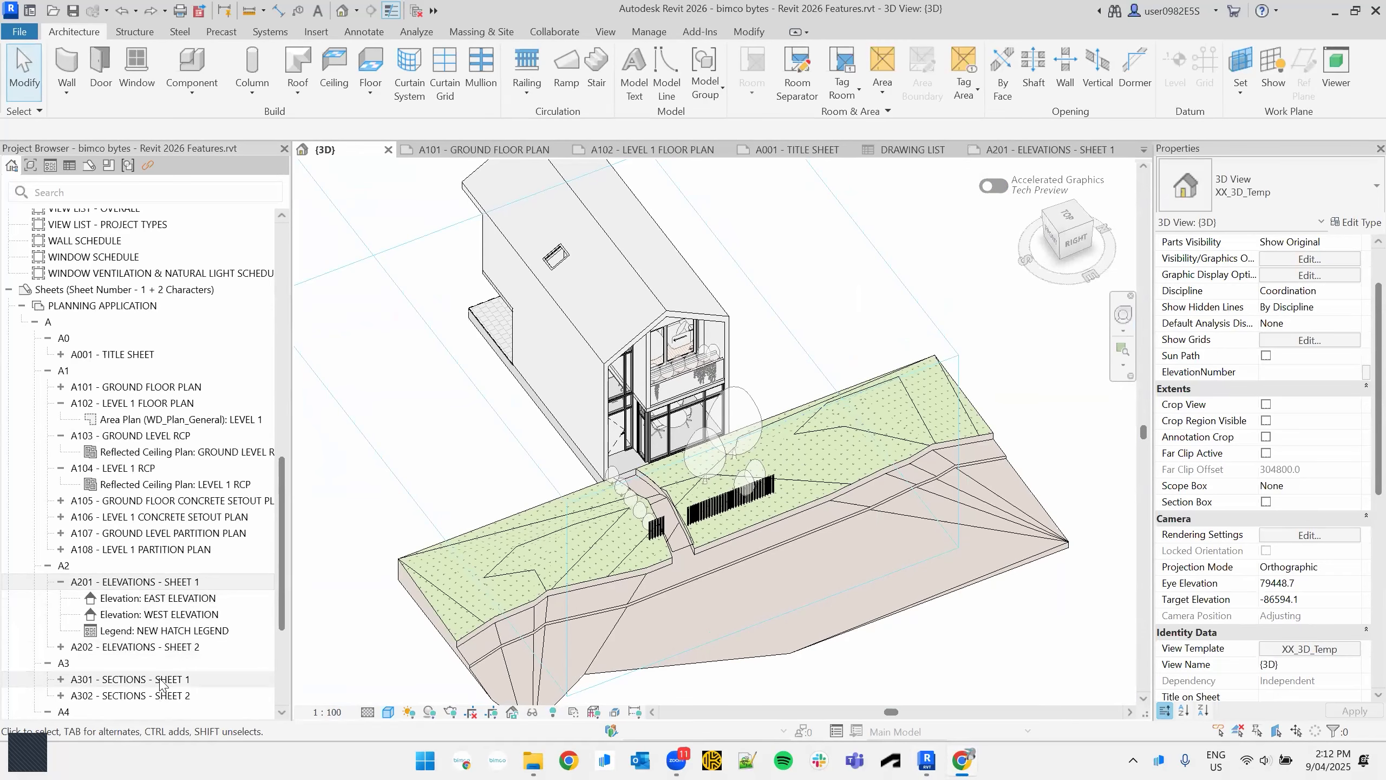
pyautogui.doubleClick(161, 679)
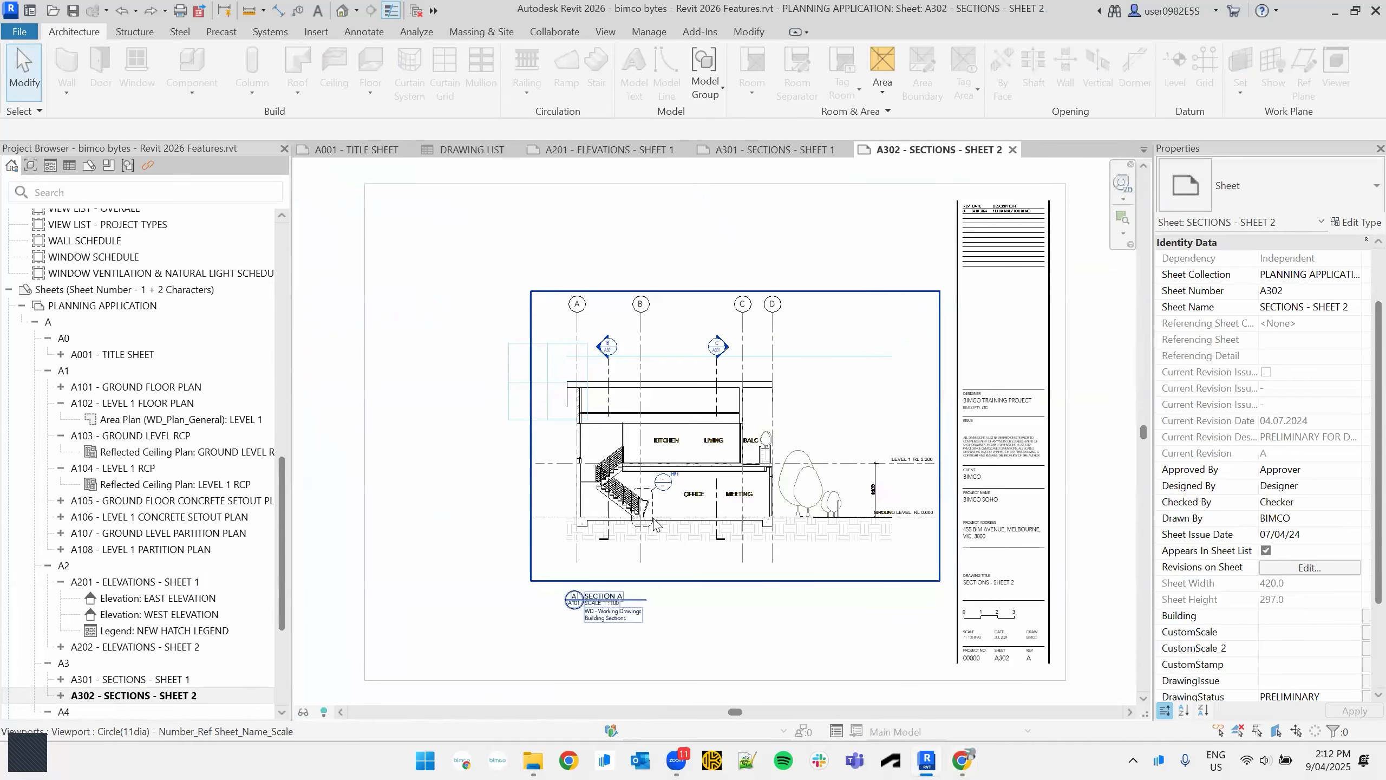
pyautogui.scroll(5, 654, 523)
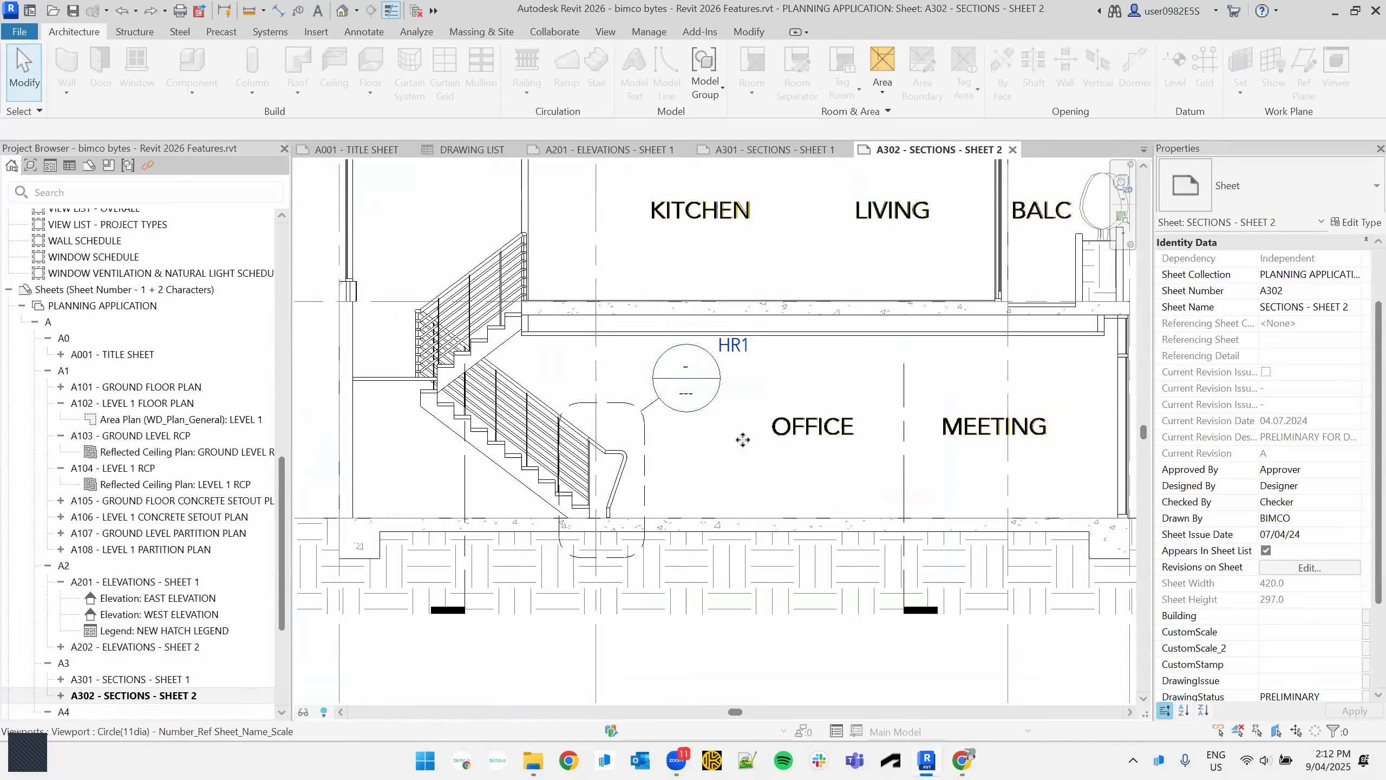
pyautogui.doubleClick(741, 435)
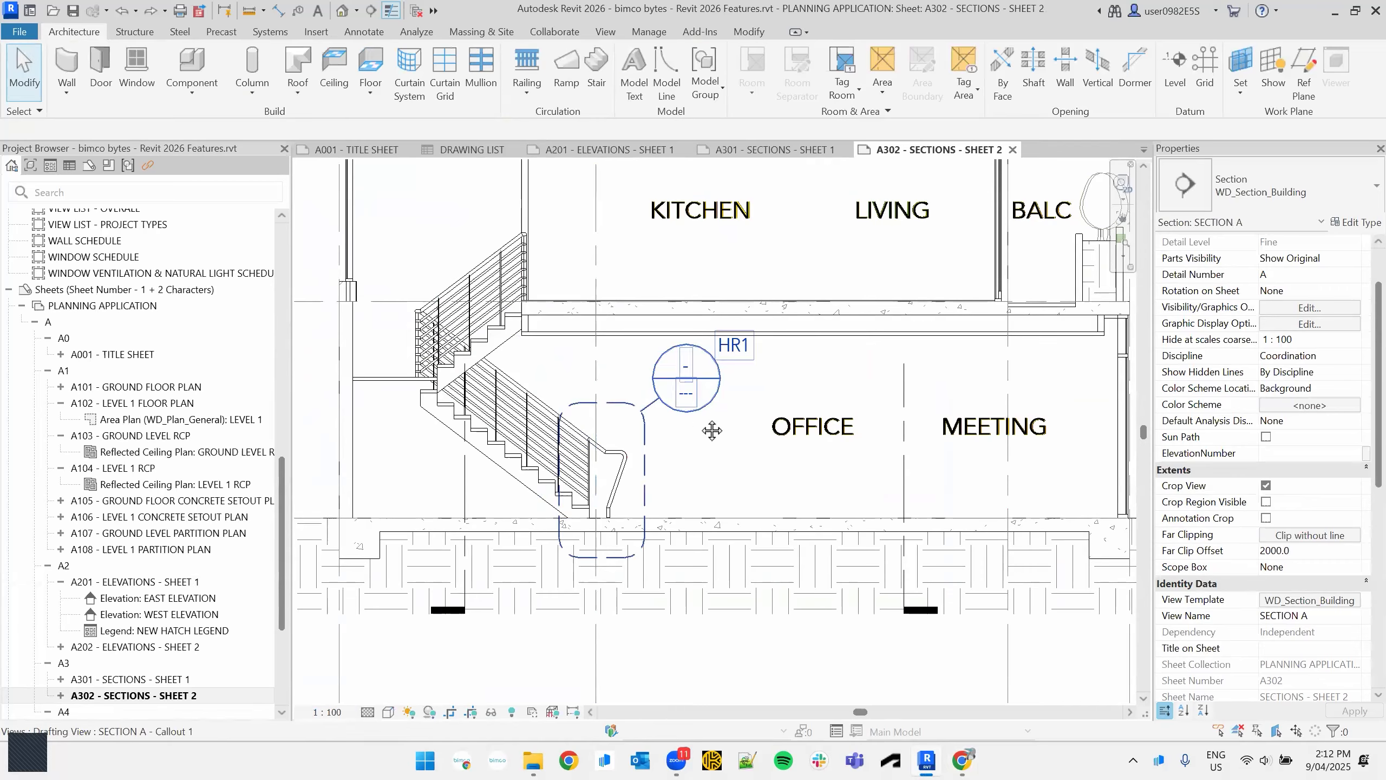
# - Create a callout around the upper stair's railing end referencing drafting view SECTION A - Callout 1, and move its head above the railing
pyautogui.scroll(5, 708, 431)
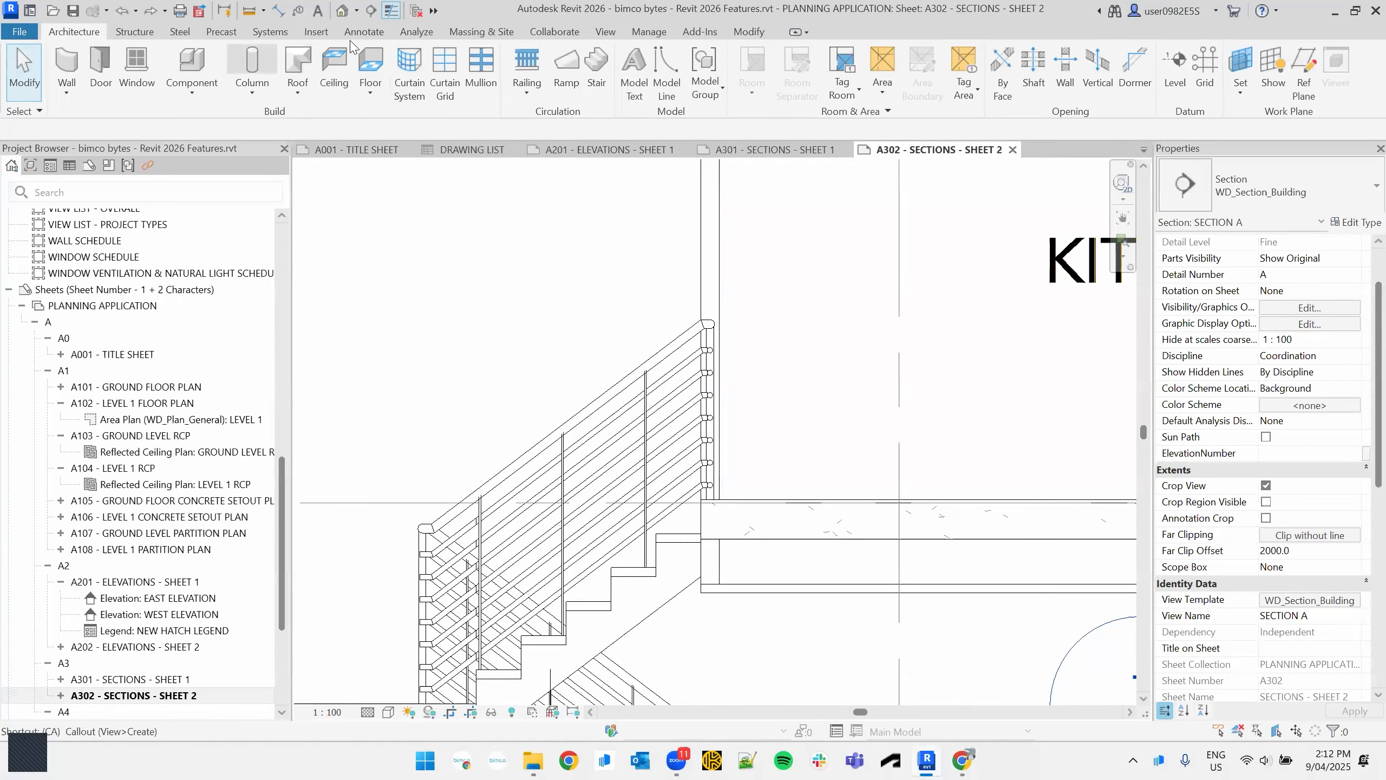
pyautogui.click(606, 31)
pyautogui.click(628, 63)
pyautogui.click(719, 65)
pyautogui.click(734, 85)
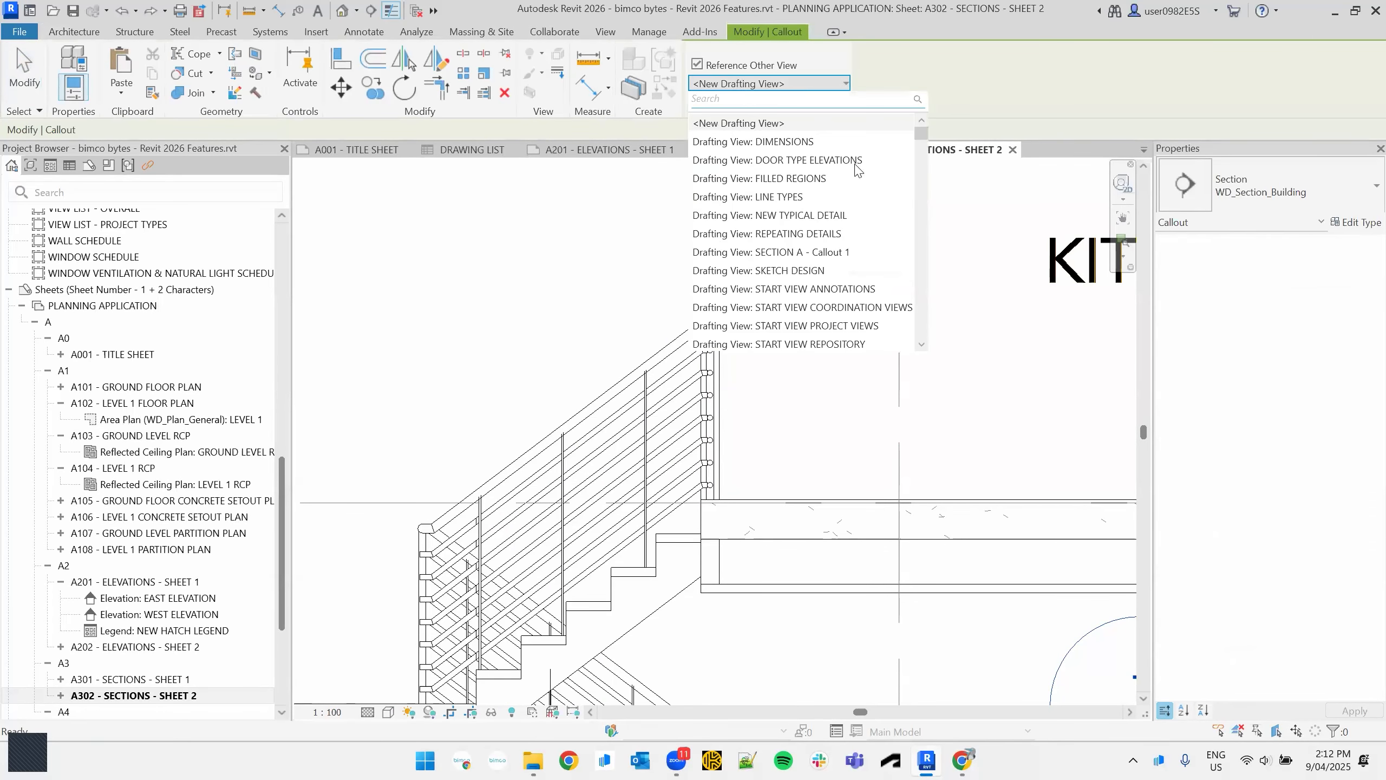
pyautogui.click(848, 256)
pyautogui.moveTo(587, 242); pyautogui.dragTo(515, 203, button='middle')
pyautogui.click(601, 345)
pyautogui.scroll(-3, 641, 446)
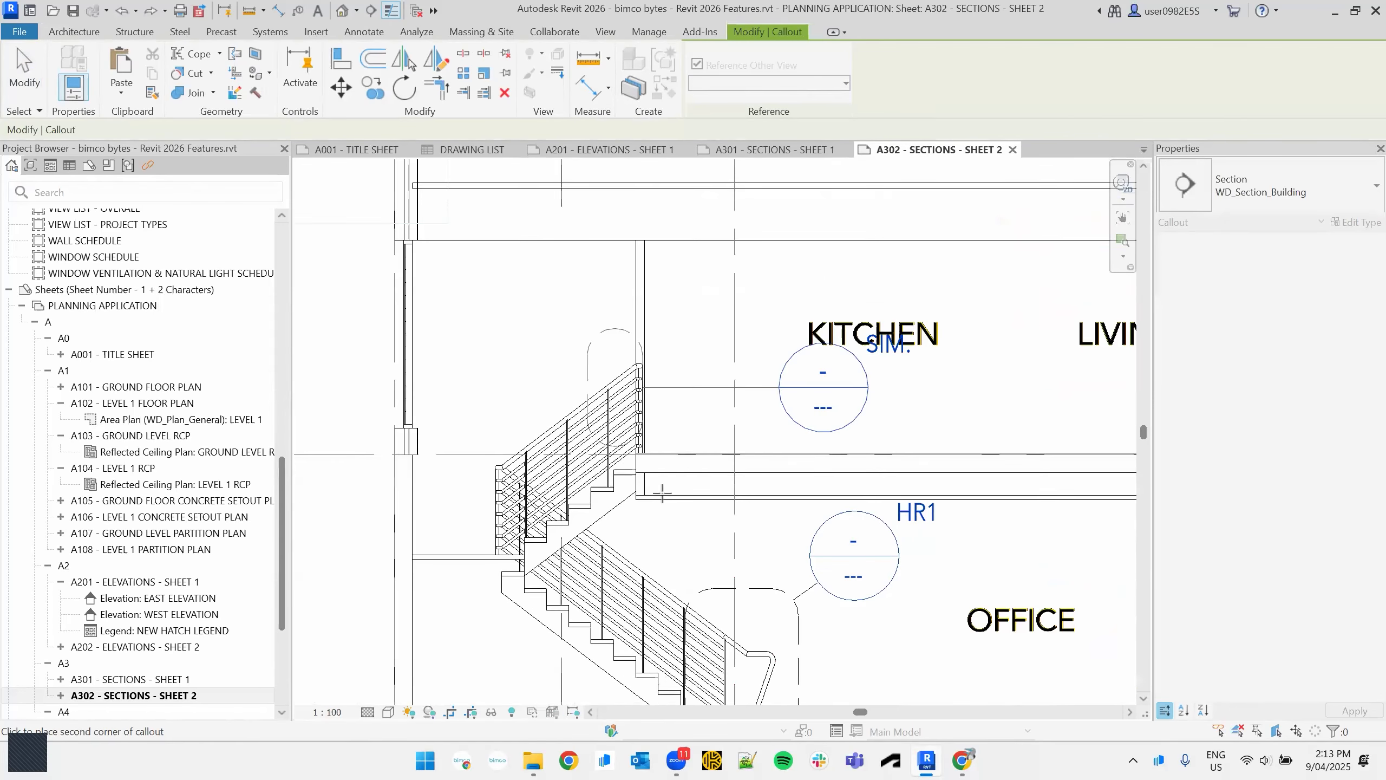
pyautogui.click(679, 529)
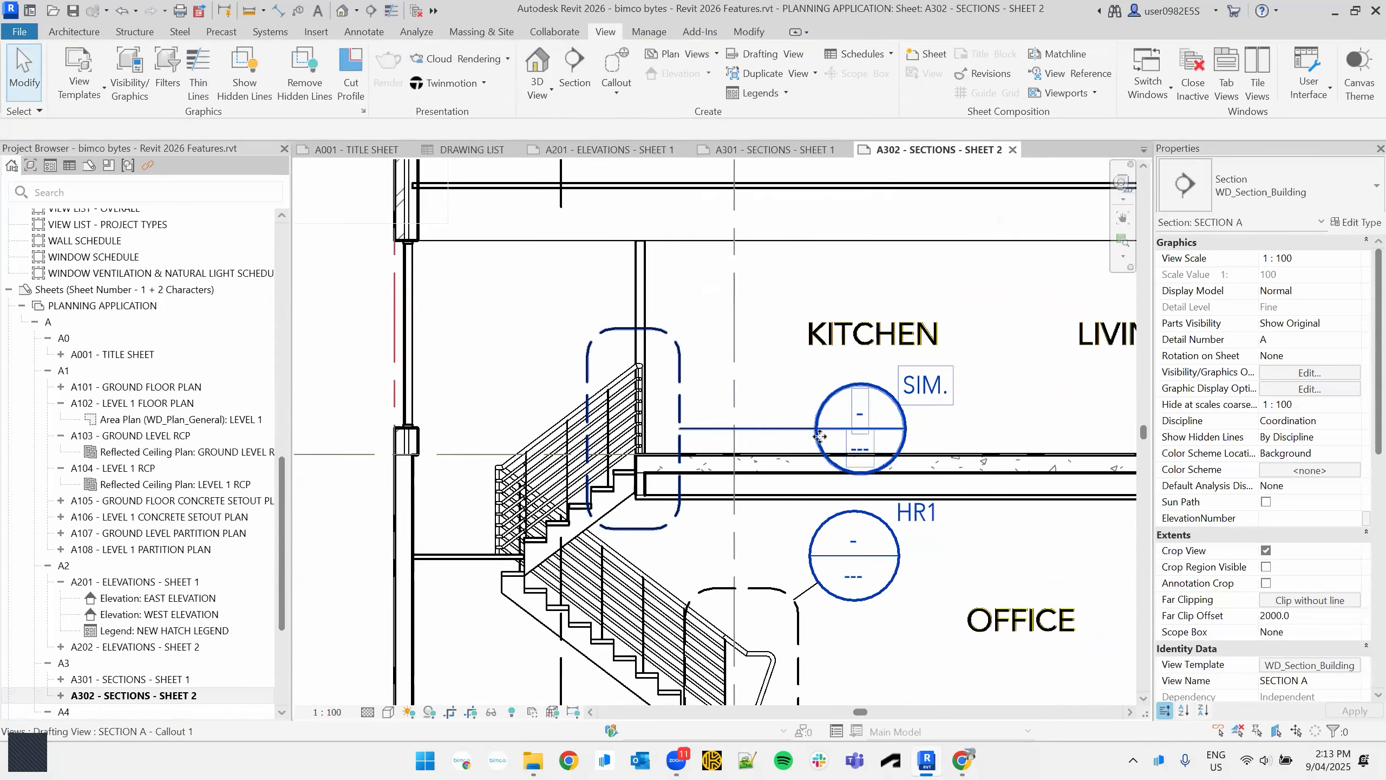
pyautogui.click(753, 428)
pyautogui.moveTo(737, 340); pyautogui.dragTo(697, 319)
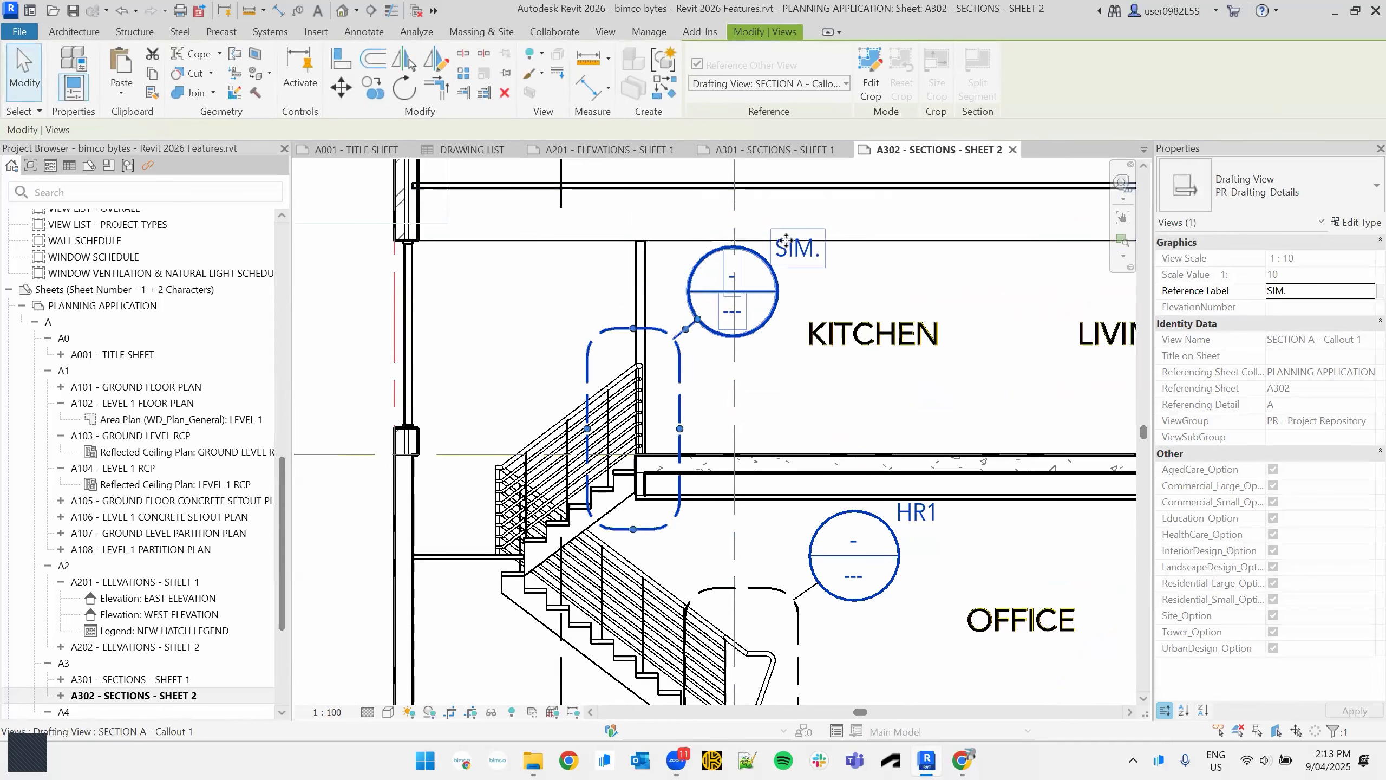
# - Set the Default Reference Label of the PR_Drafting_Details view type to Sim
pyautogui.click(1358, 223)
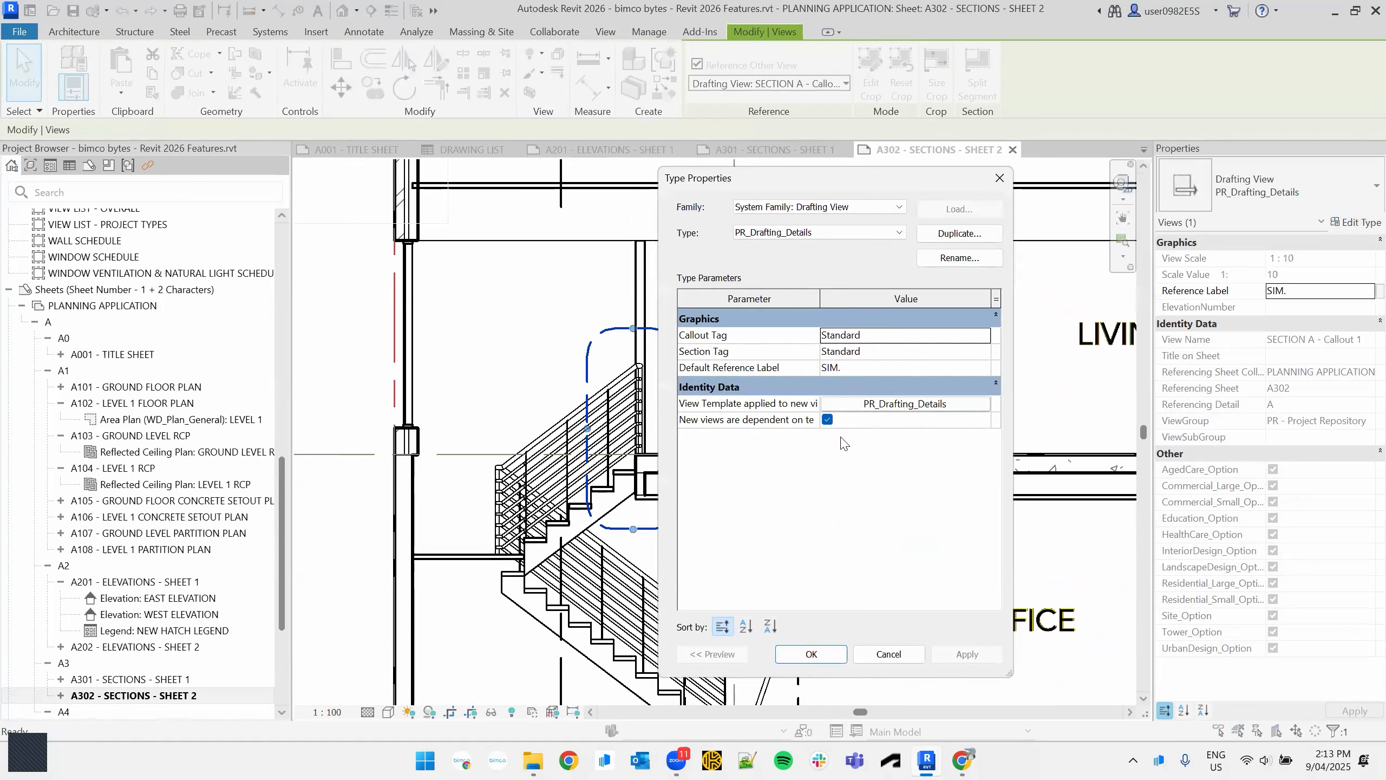
pyautogui.click(867, 370)
pyautogui.moveTo(834, 375); pyautogui.dragTo(801, 392)
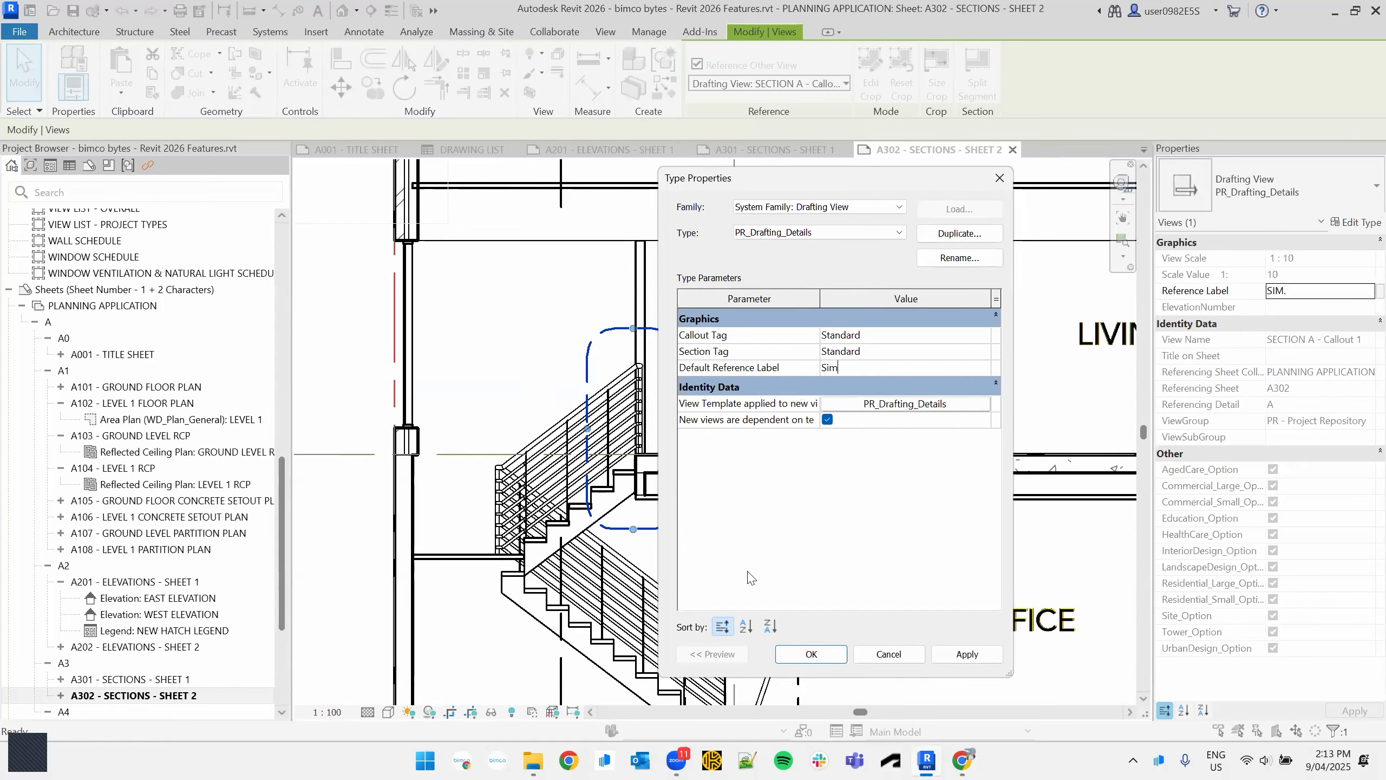
pyautogui.click(811, 653)
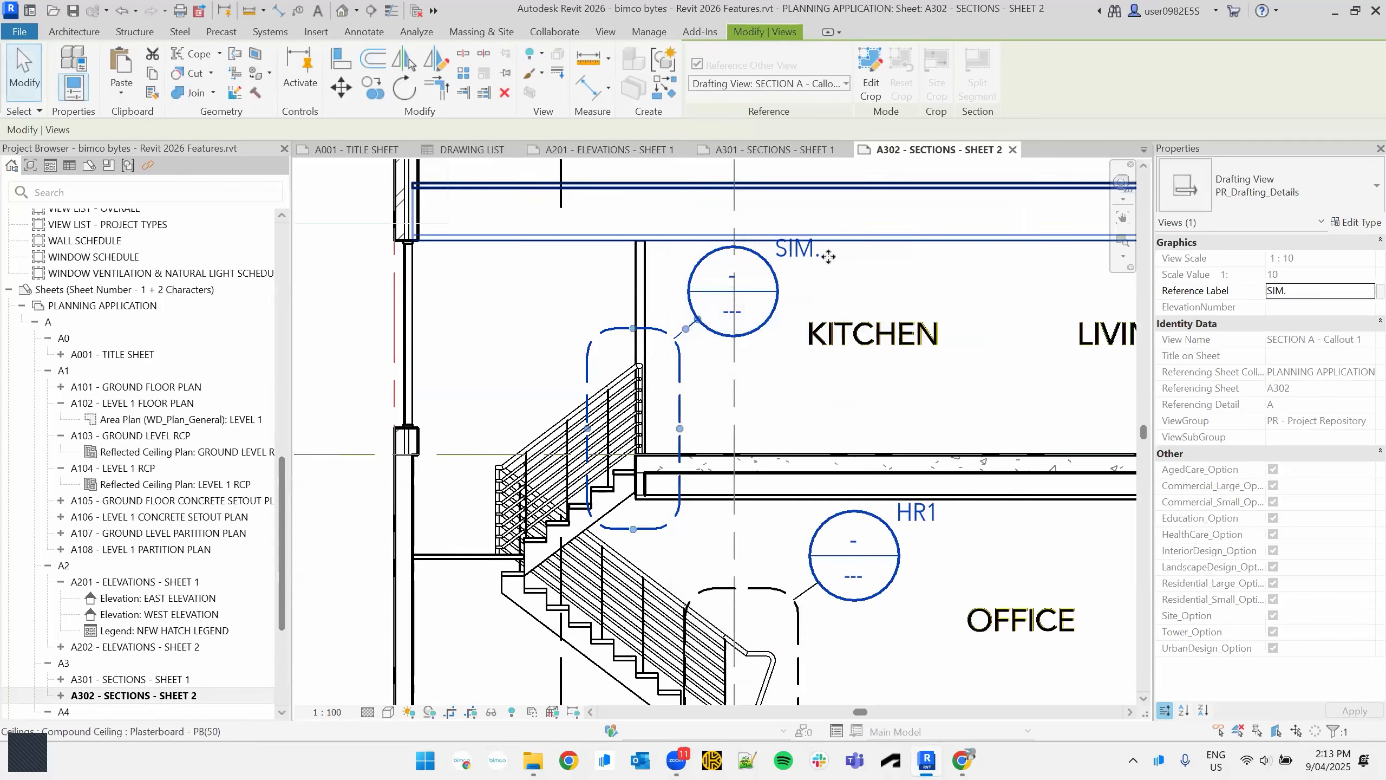
# - Set the Reference Label of the upper stair callout to HR1 and deselect the callout
pyautogui.moveTo(939, 274); pyautogui.dragTo(923, 305, button='middle')
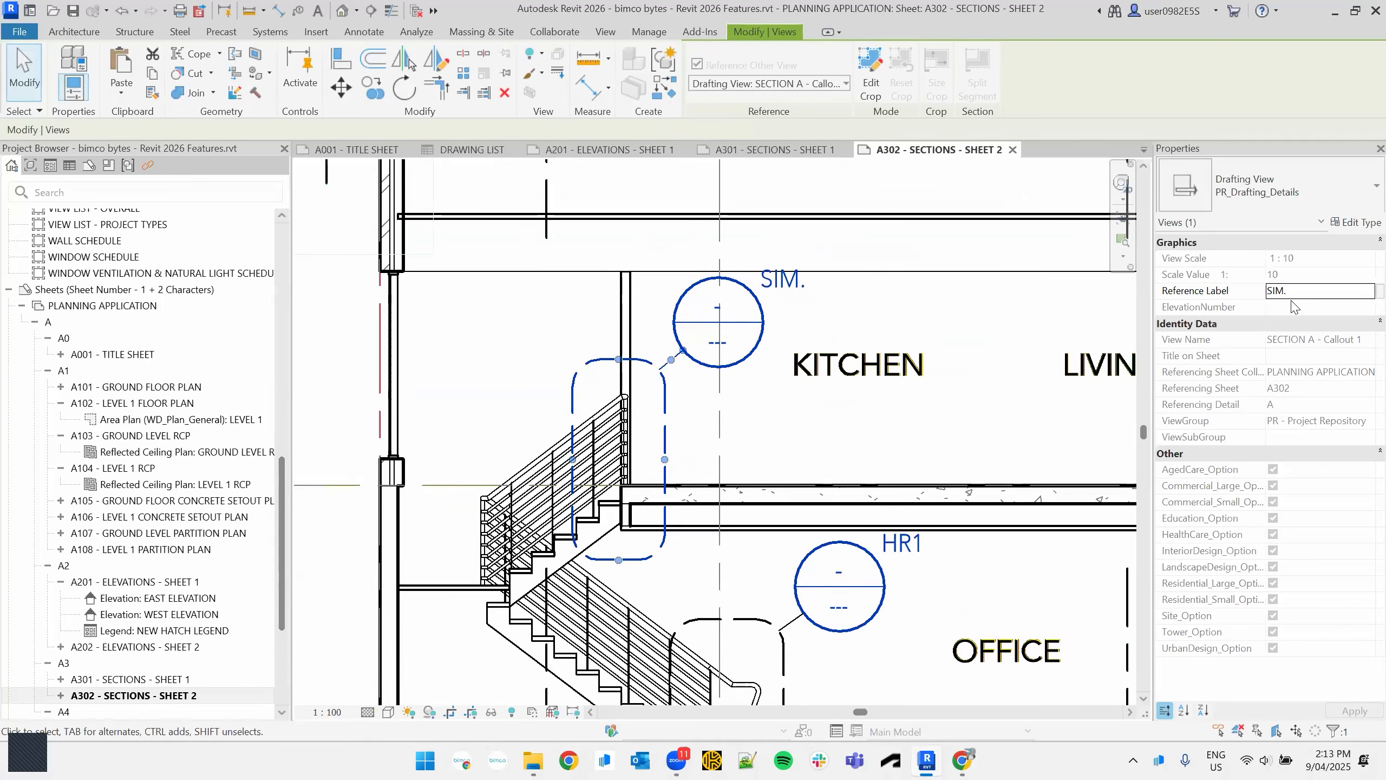
pyautogui.press('ctrl')
pyautogui.press('ctrl')
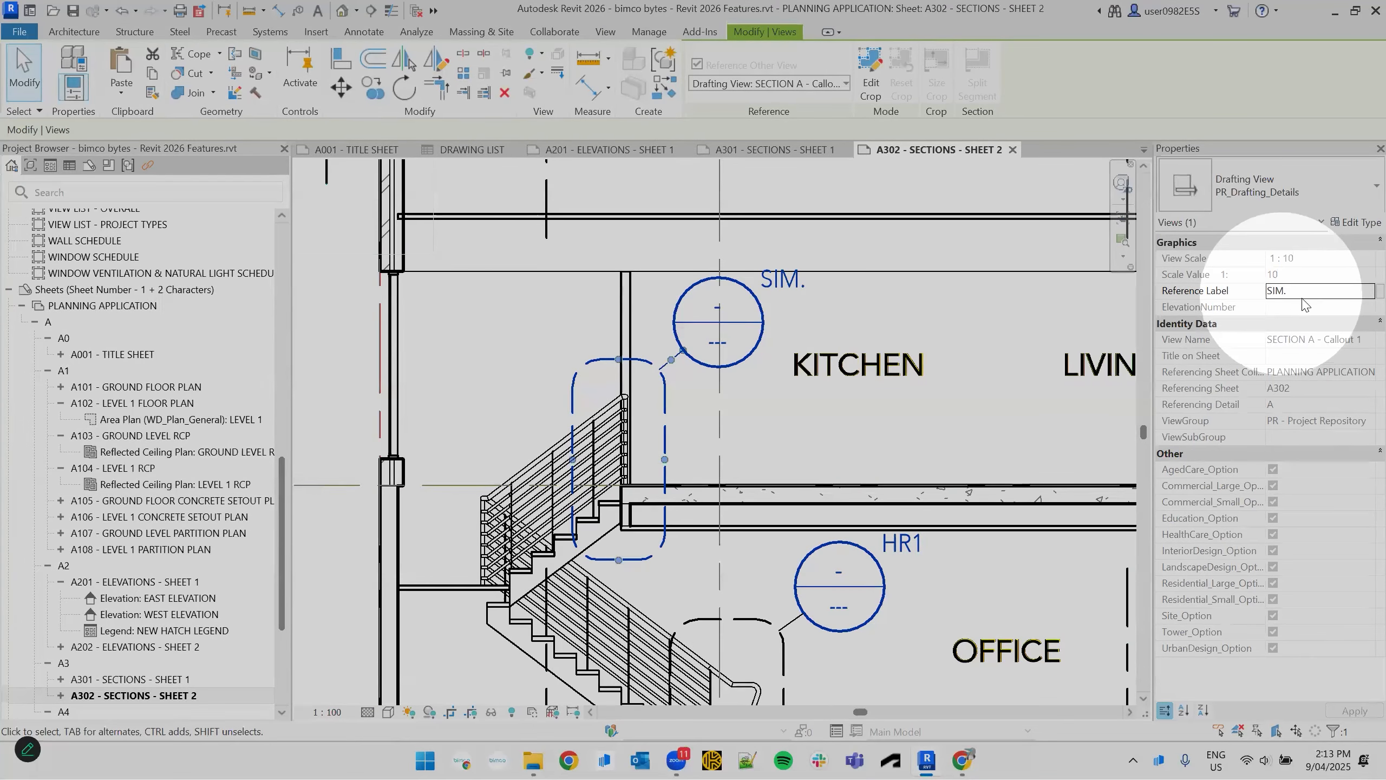
pyautogui.click(1304, 295)
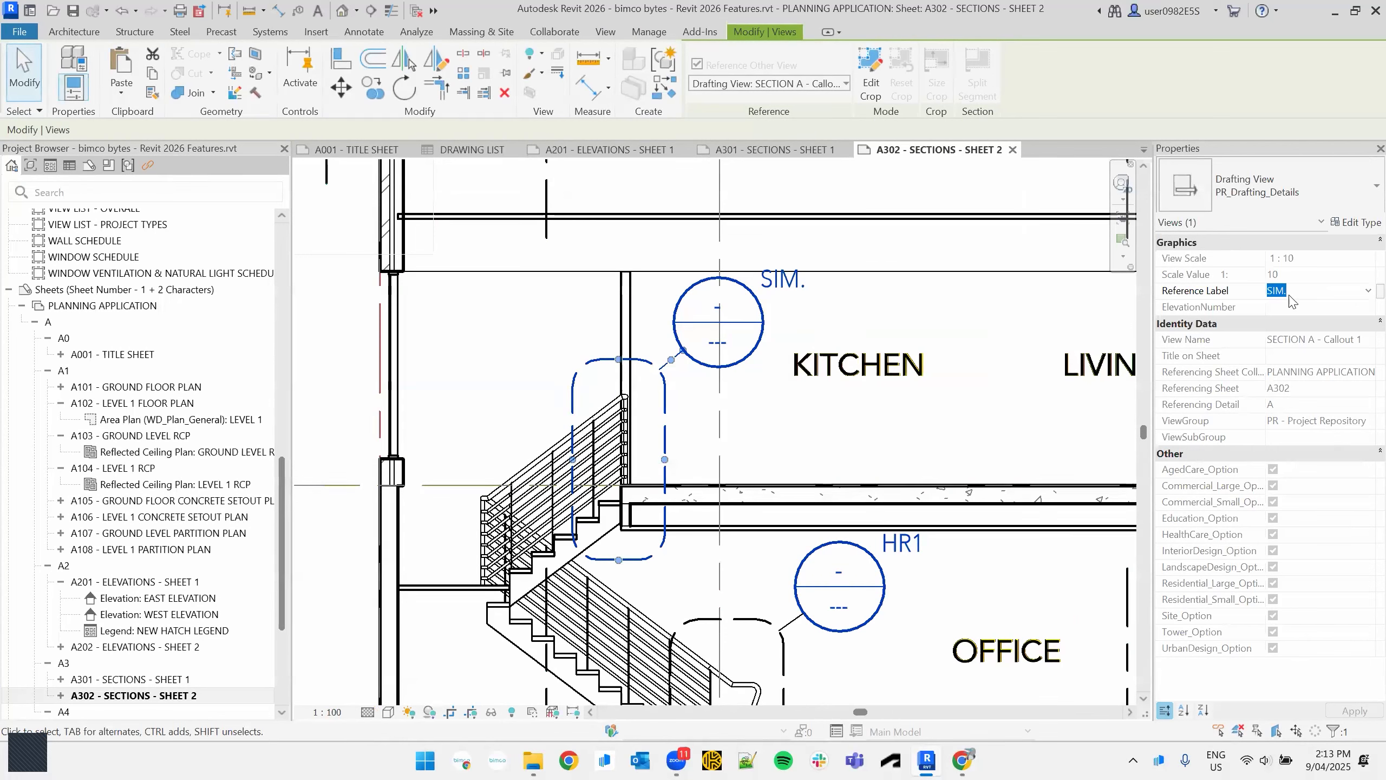
pyautogui.write('h')
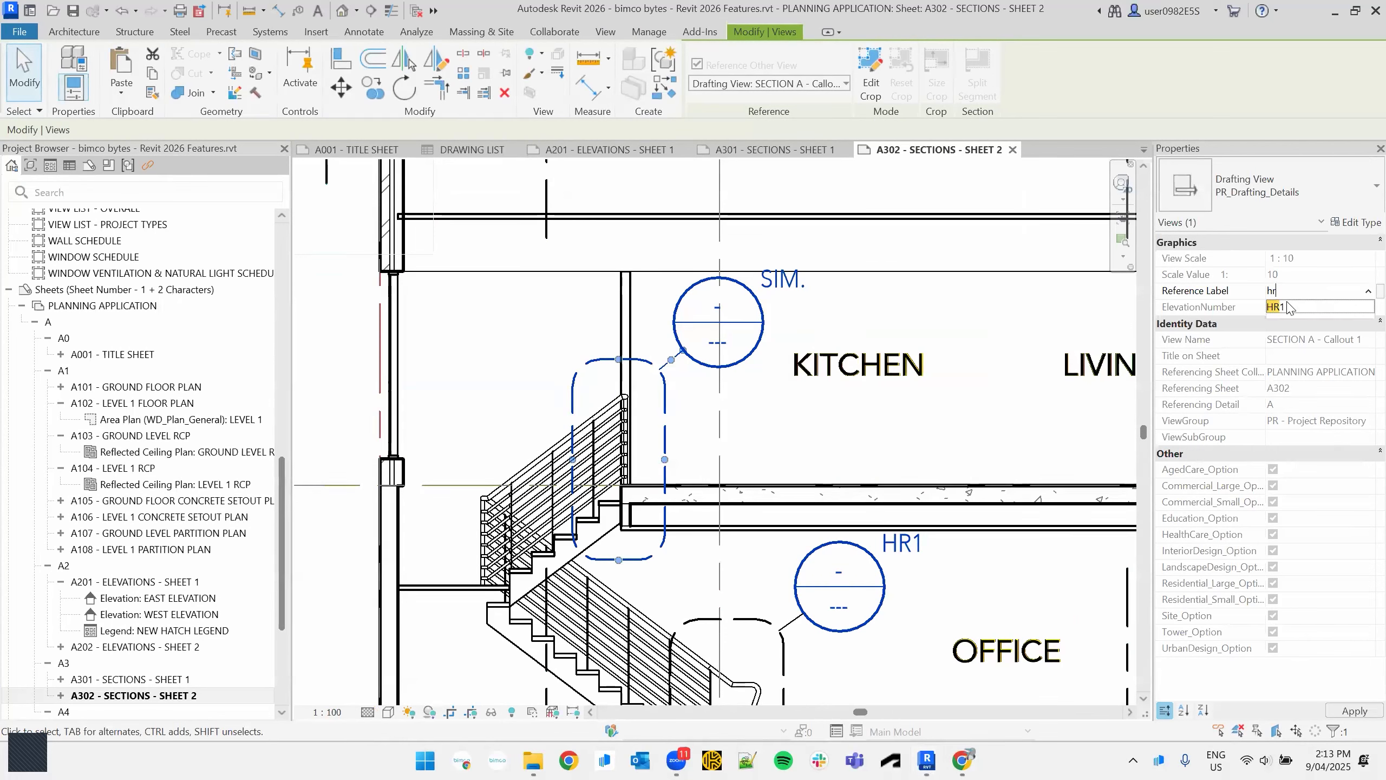
pyautogui.write('R1')
pyautogui.press('Return')
pyautogui.moveTo(752, 337); pyautogui.dragTo(746, 342, button='middle')
pyautogui.press('Escape')
# - Check the reference labels on both stair callouts and deactivate the SECTION A view to return to the sheet
pyautogui.scroll(3, 787, 297)
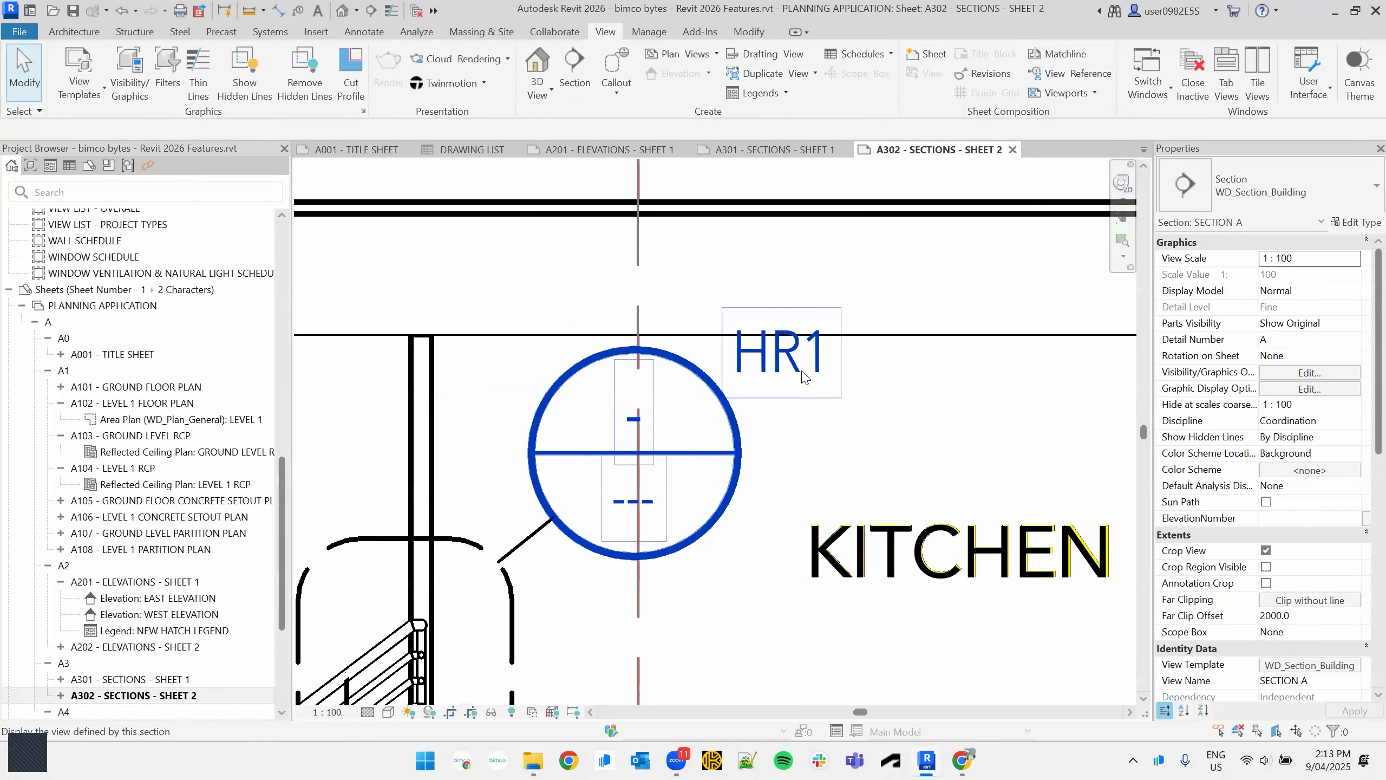
pyautogui.scroll(-3, 658, 555)
pyautogui.moveTo(627, 420); pyautogui.dragTo(656, 158, button='middle')
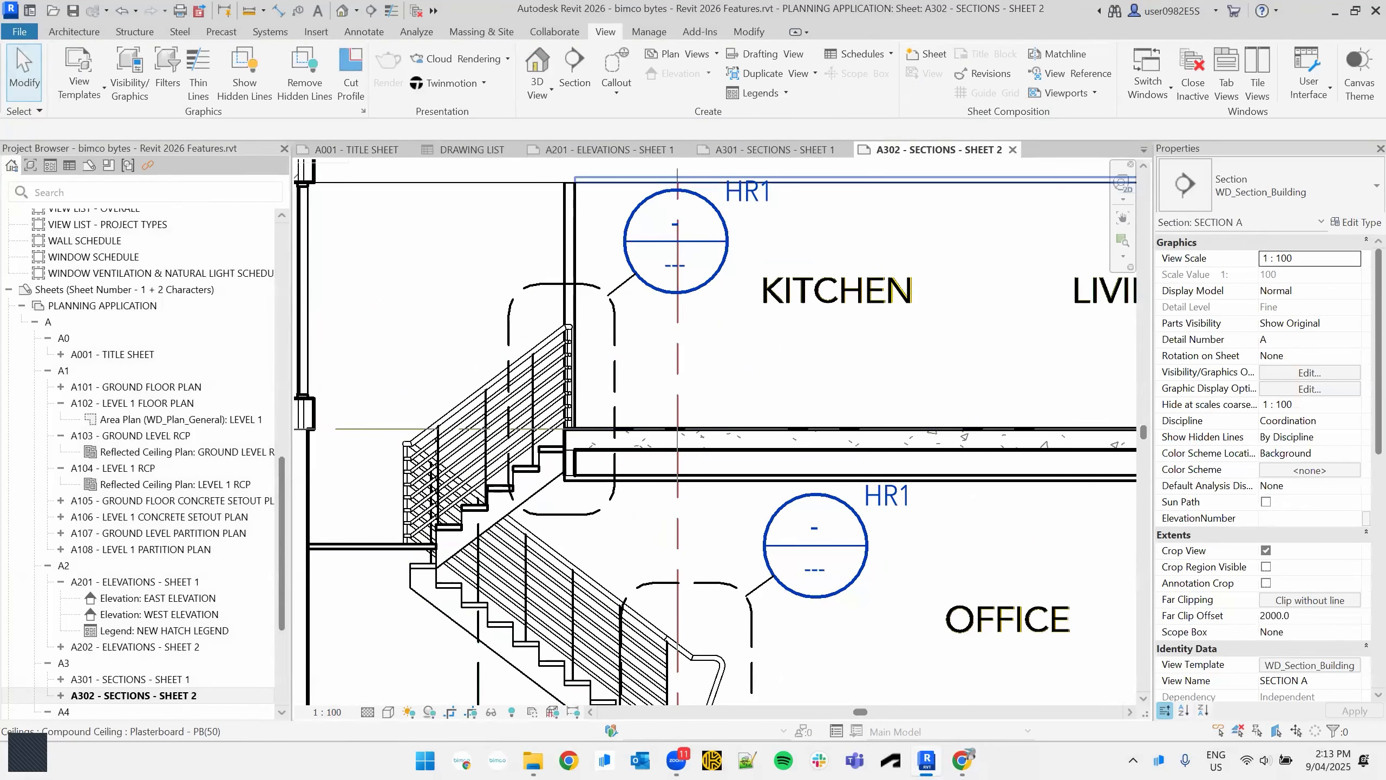
pyautogui.scroll(-3, 758, 399)
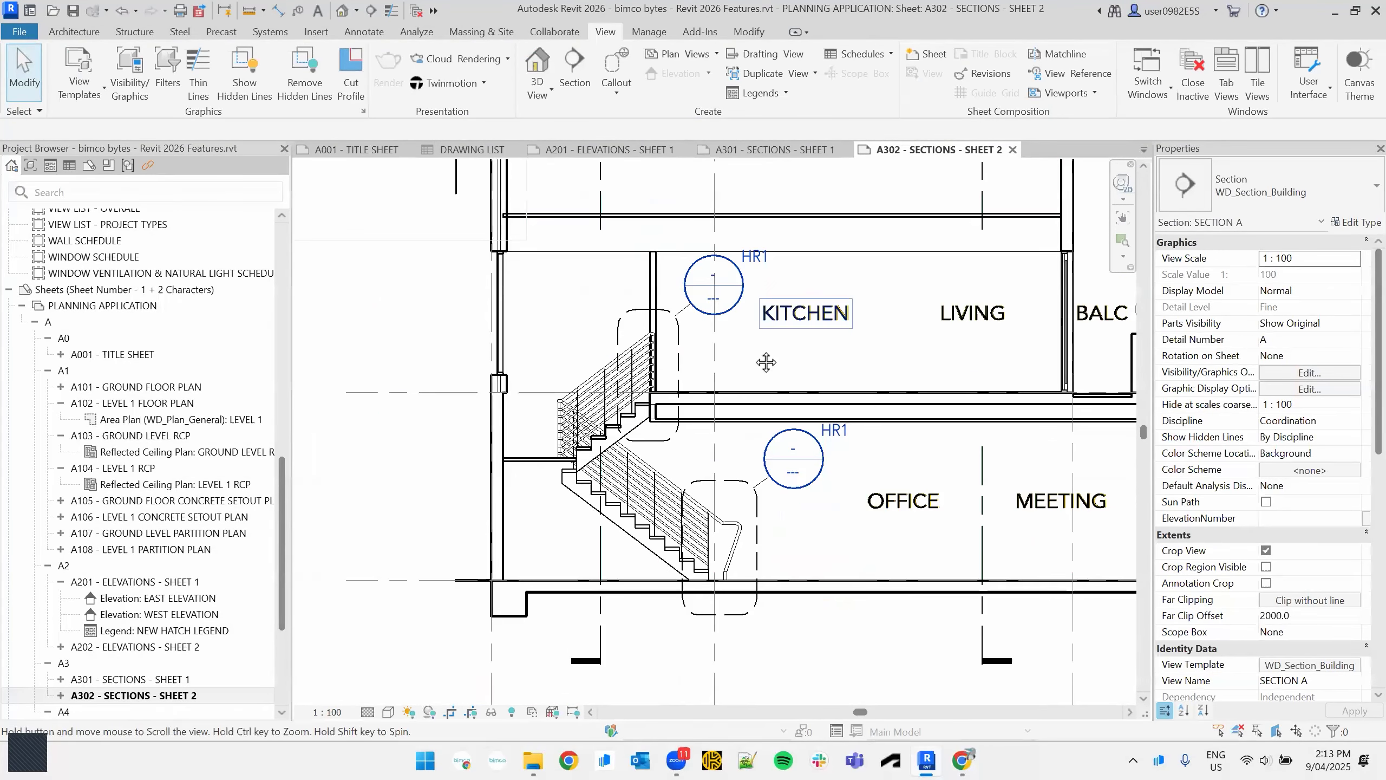
pyautogui.scroll(-4, 763, 370)
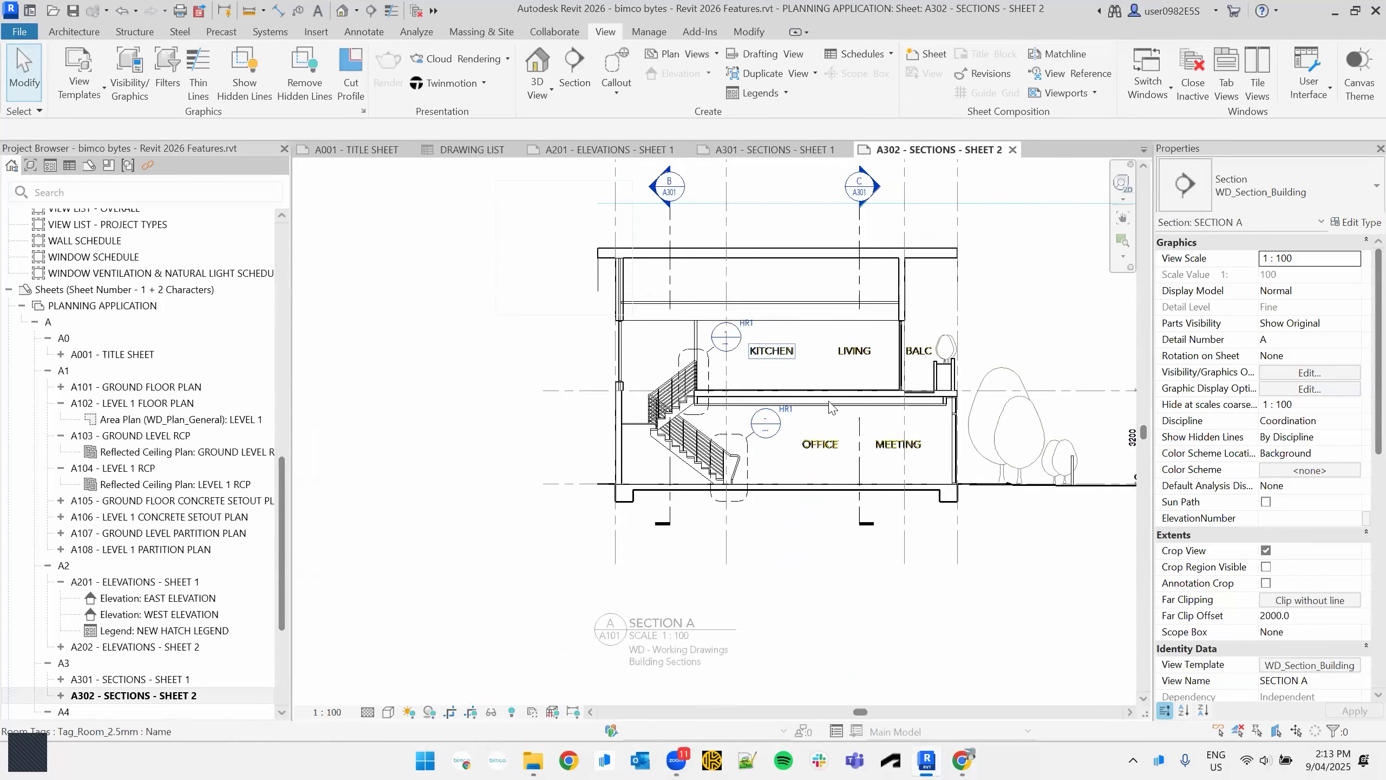
pyautogui.doubleClick(802, 622)
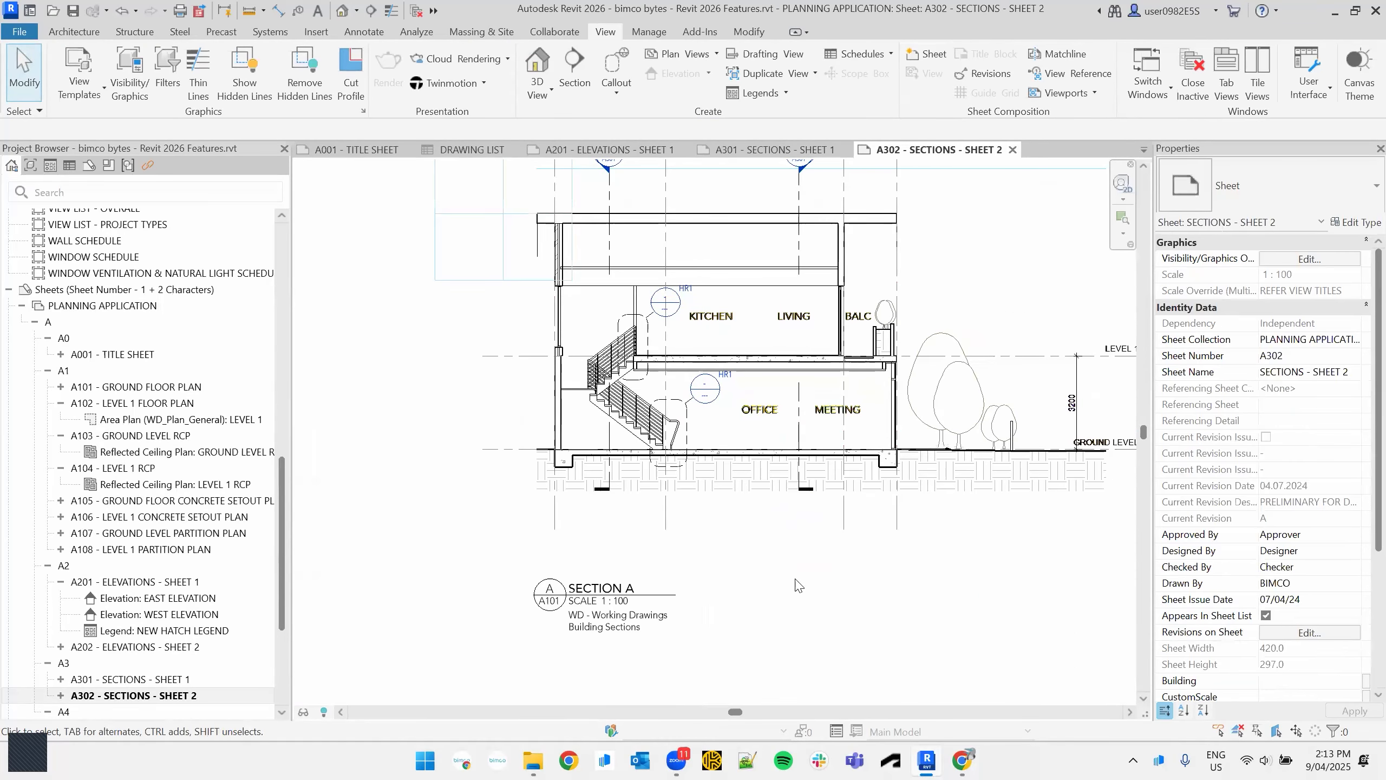
# - Examine the SECTION A view title on the sheet and the viewport's ViewGroup and ViewSubGroup properties, leaving the viewport deselected
pyautogui.moveTo(571, 648); pyautogui.dragTo(677, 558, button='middle')
pyautogui.scroll(3, 583, 425)
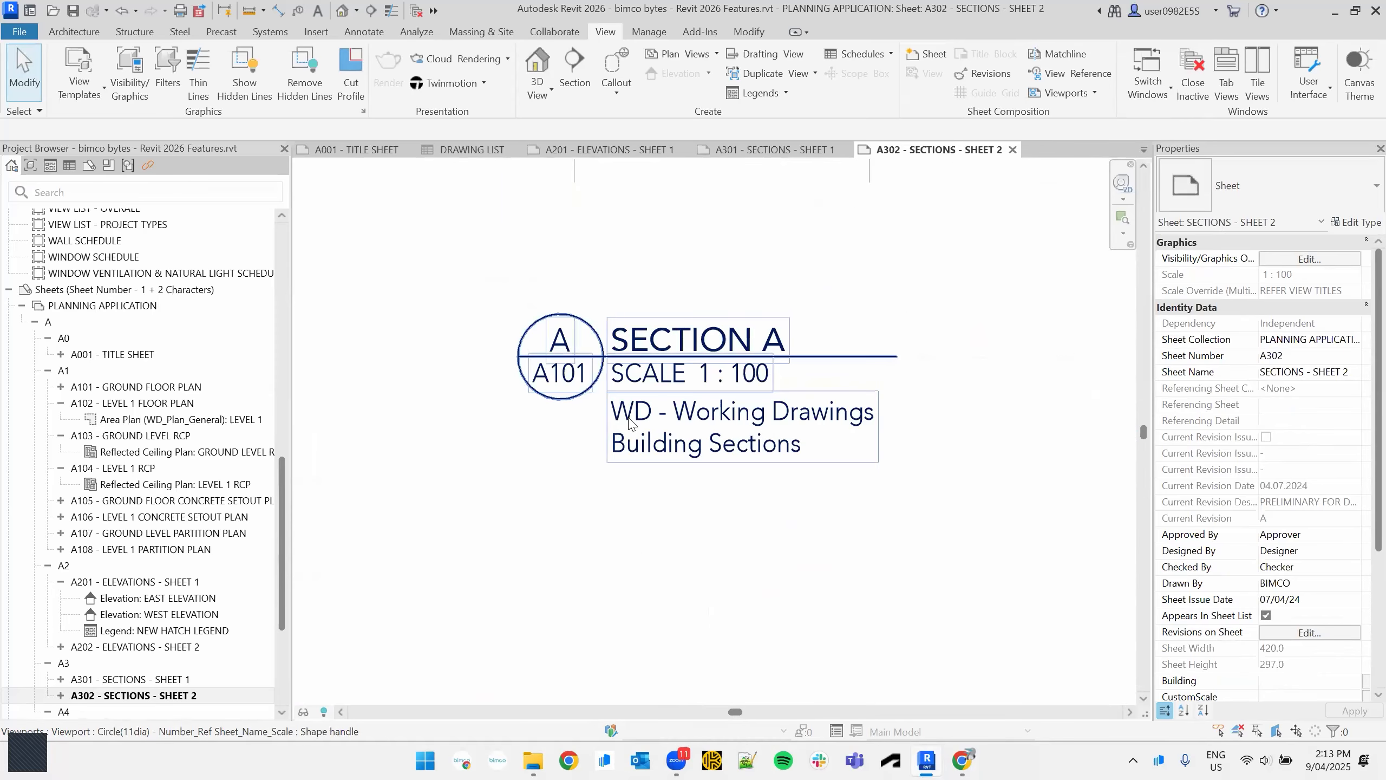
pyautogui.press('ctrl')
pyautogui.press('ctrl')
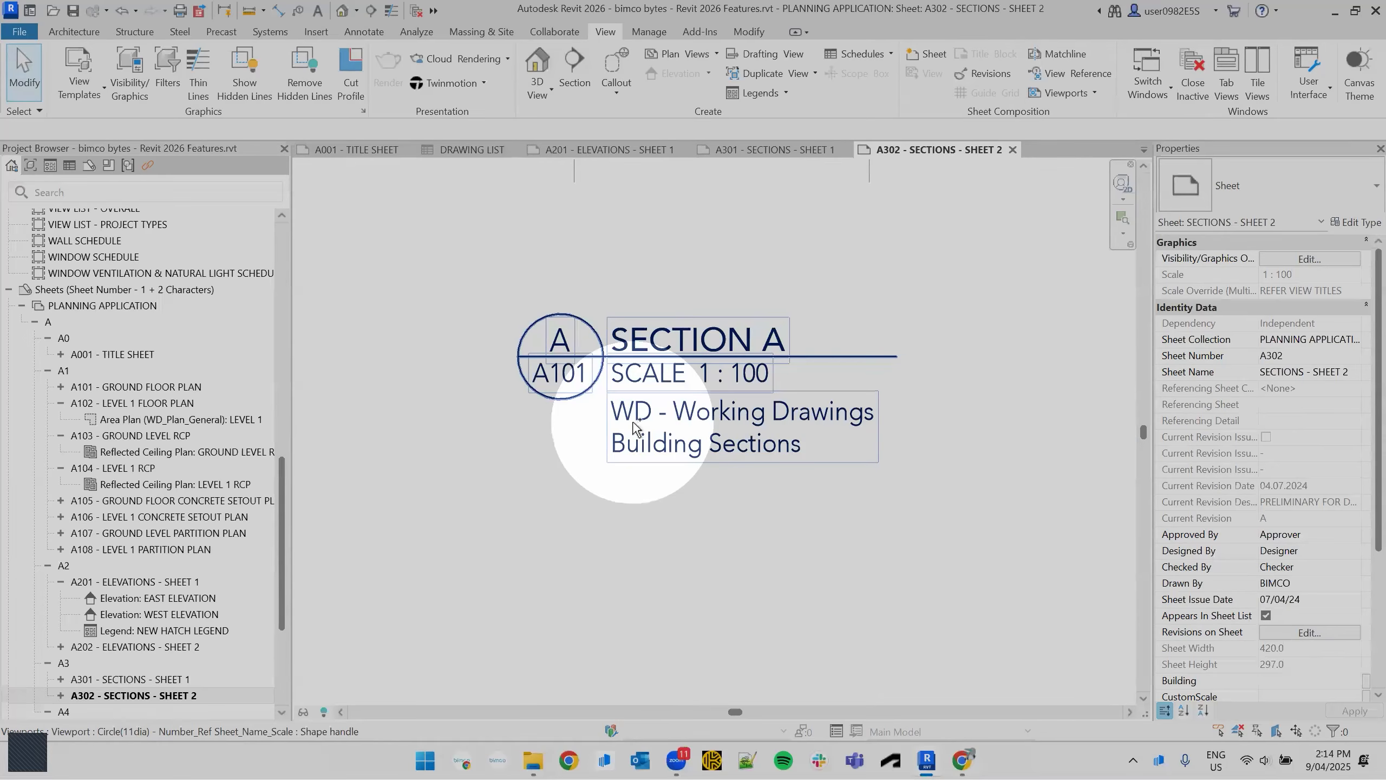
pyautogui.scroll(-4, 753, 426)
pyautogui.click(742, 417)
pyautogui.scroll(-5, 1190, 467)
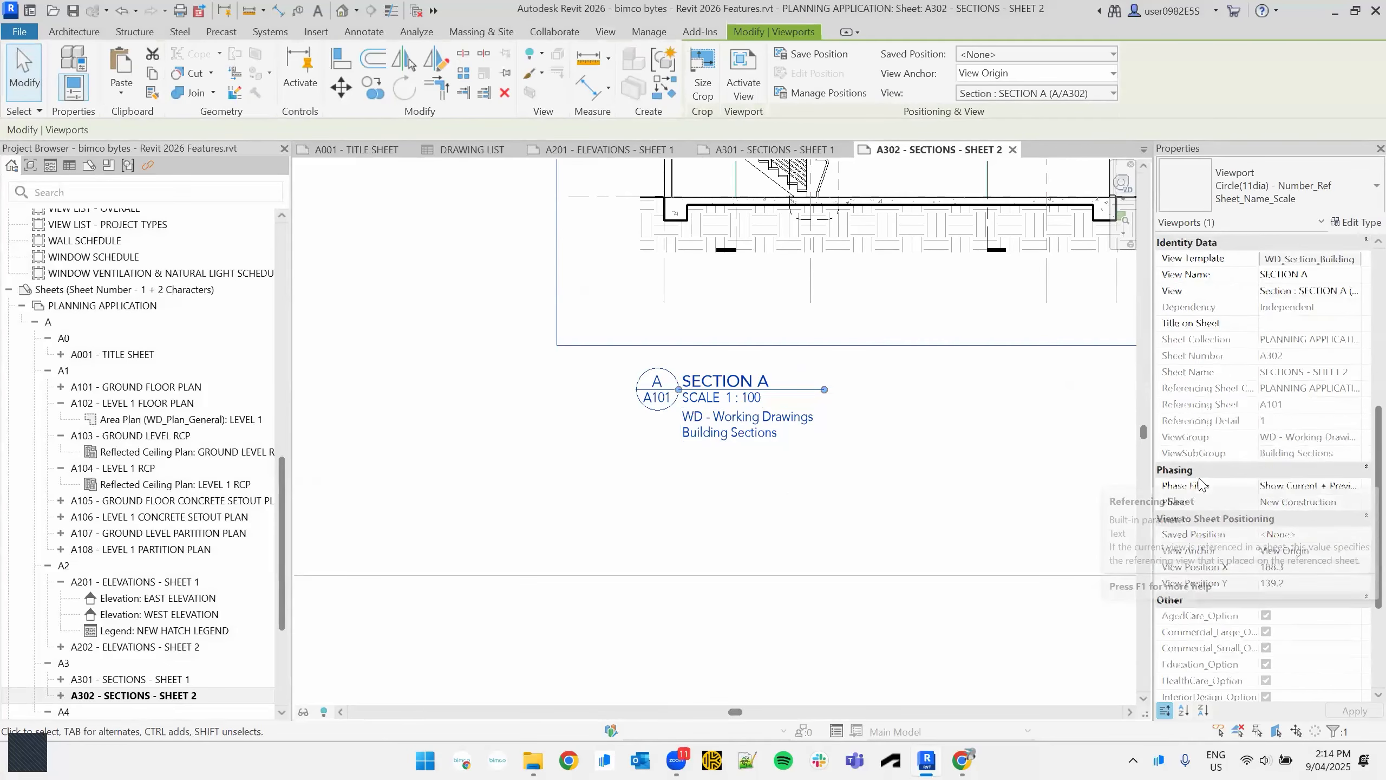
pyautogui.scroll(1, 1257, 595)
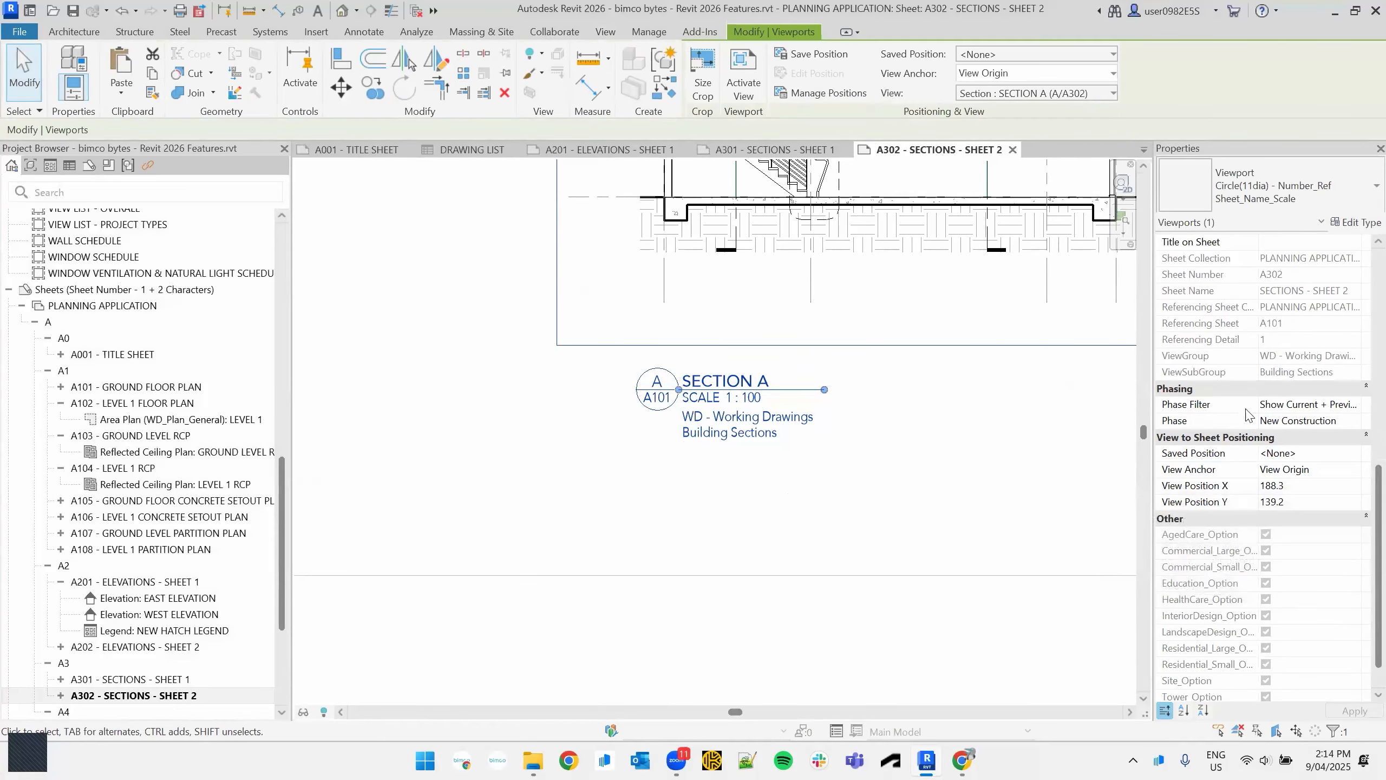
pyautogui.press('ctrl')
pyautogui.press('ctrl')
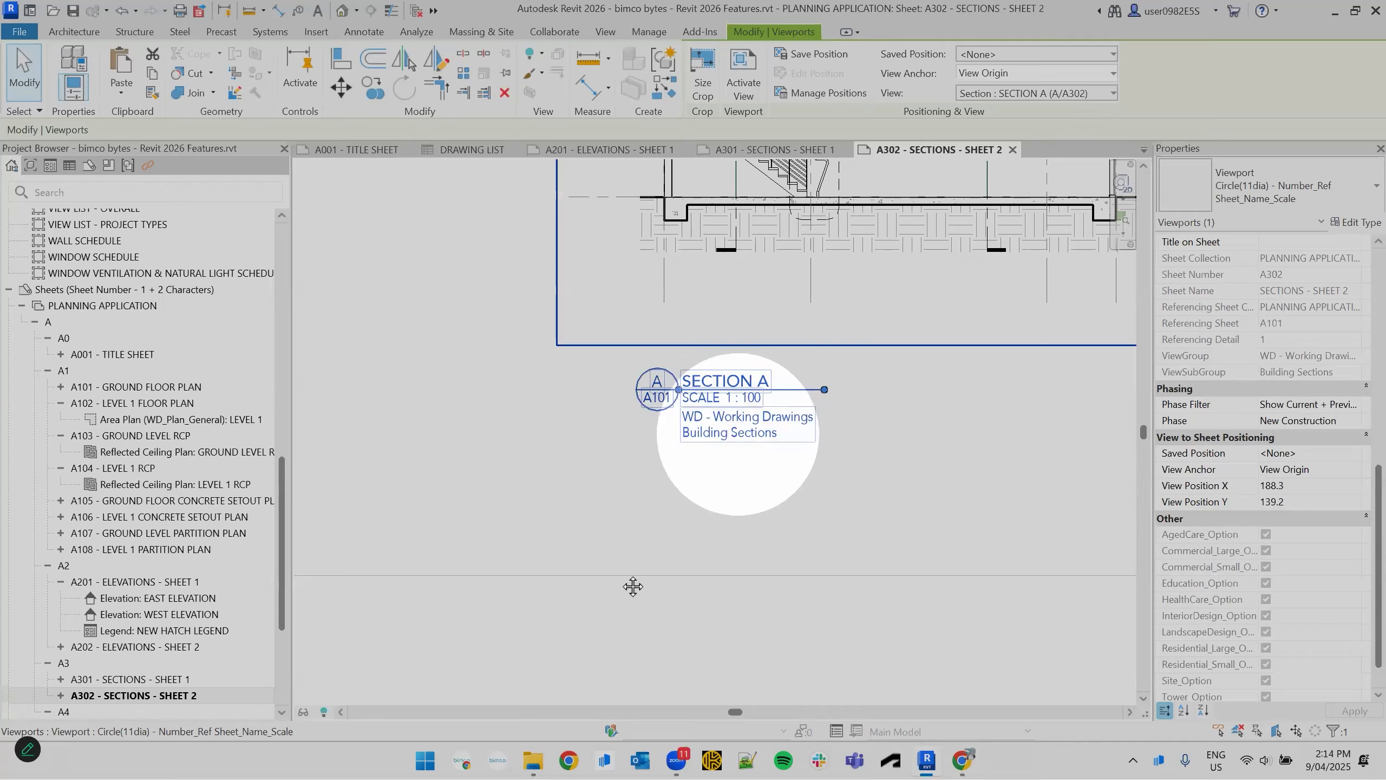
pyautogui.moveTo(748, 451); pyautogui.dragTo(633, 586, button='middle')
pyautogui.click(788, 535)
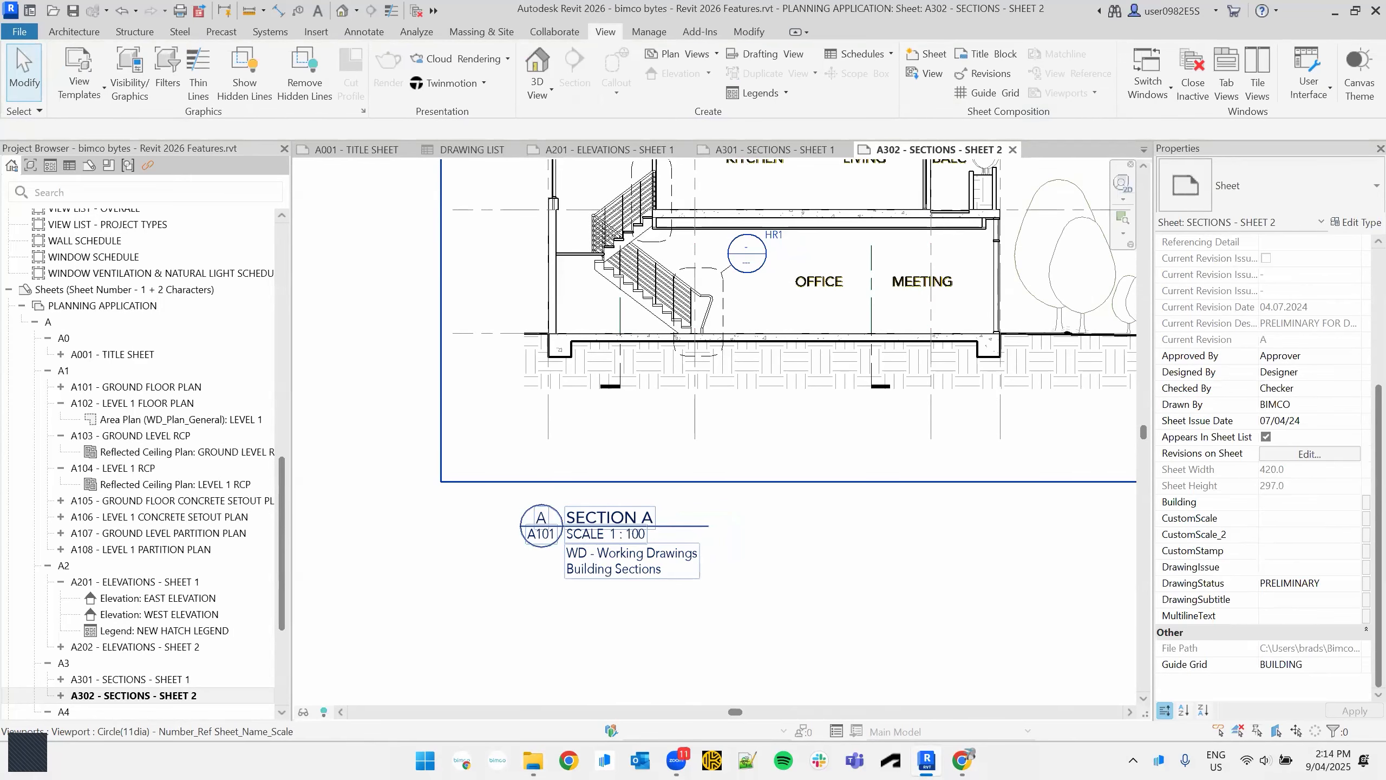
# - Open the default 3D view, bring up Manage Links and select the imported HANDRAIL.dwg
pyautogui.click(343, 10)
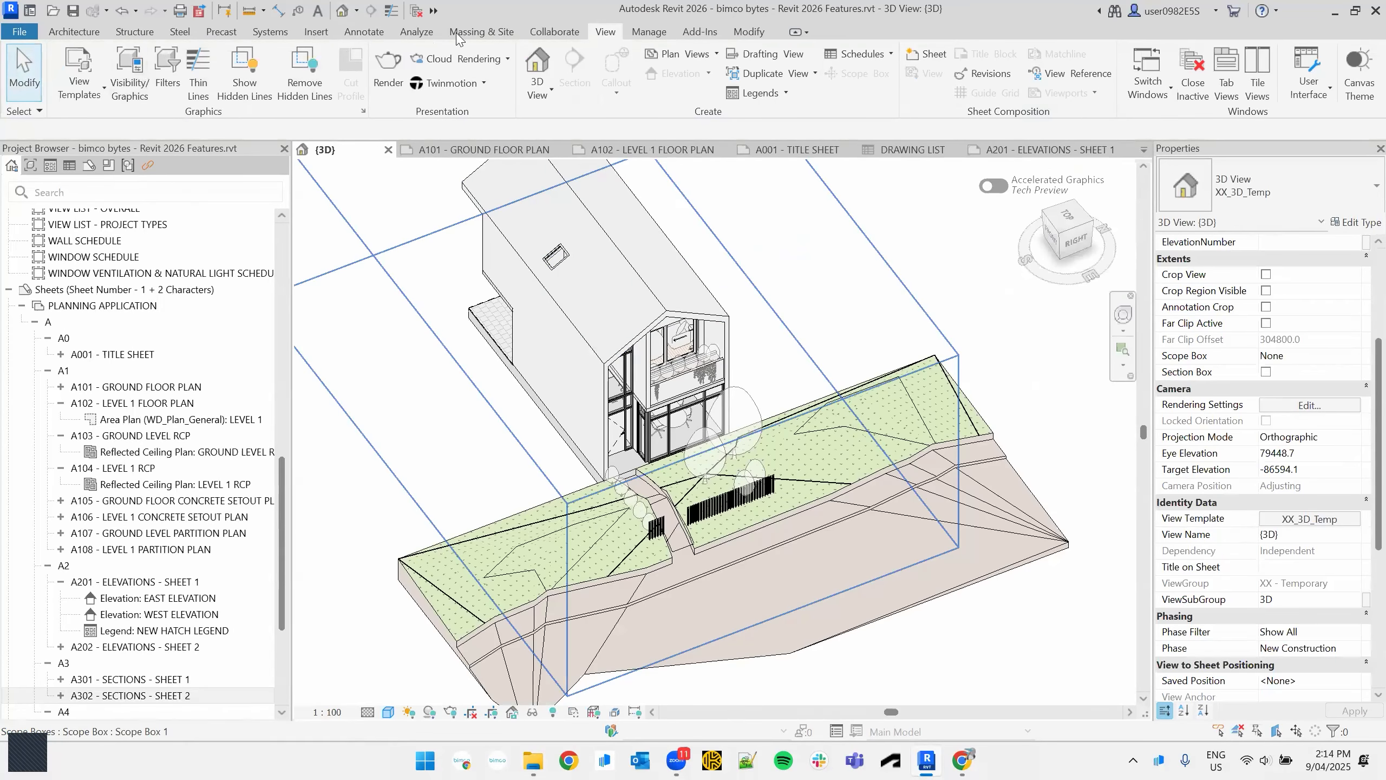
pyautogui.click(323, 35)
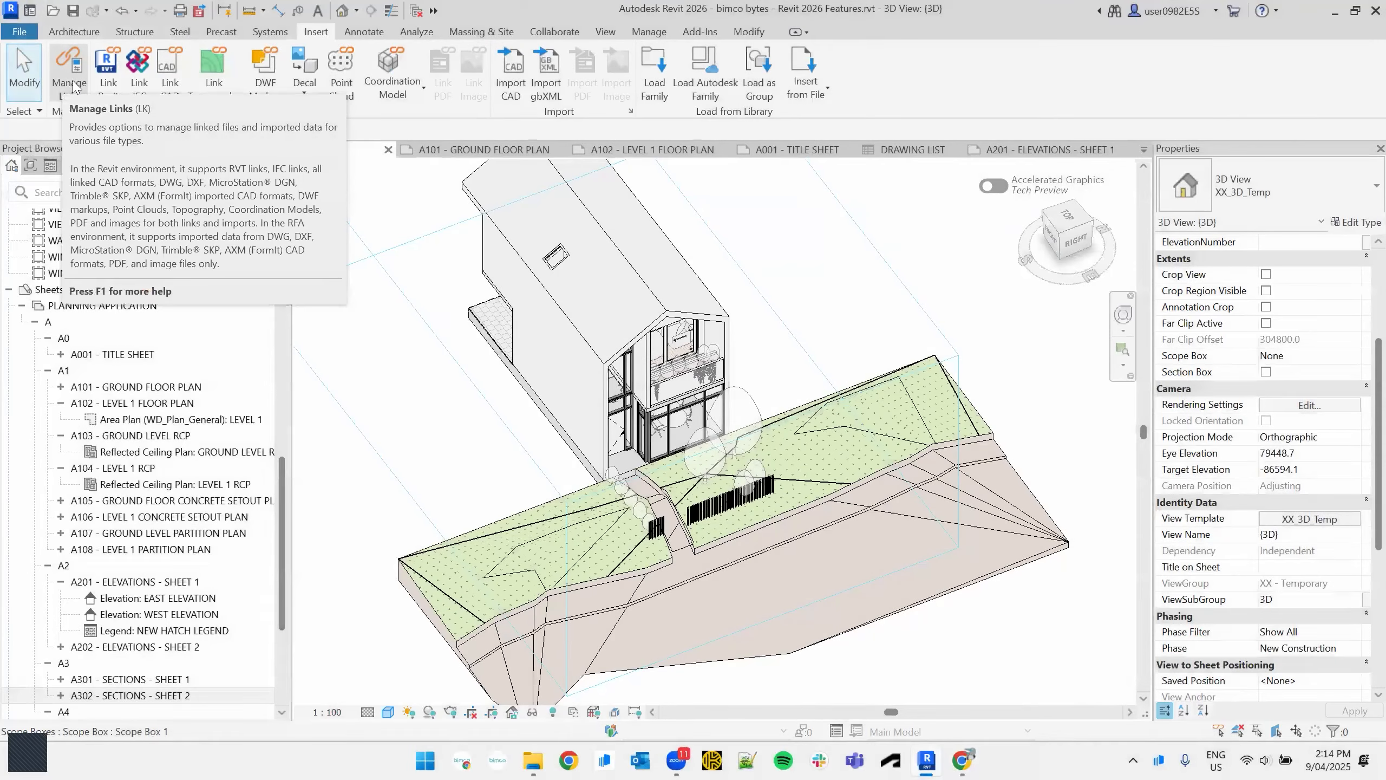
pyautogui.click(73, 80)
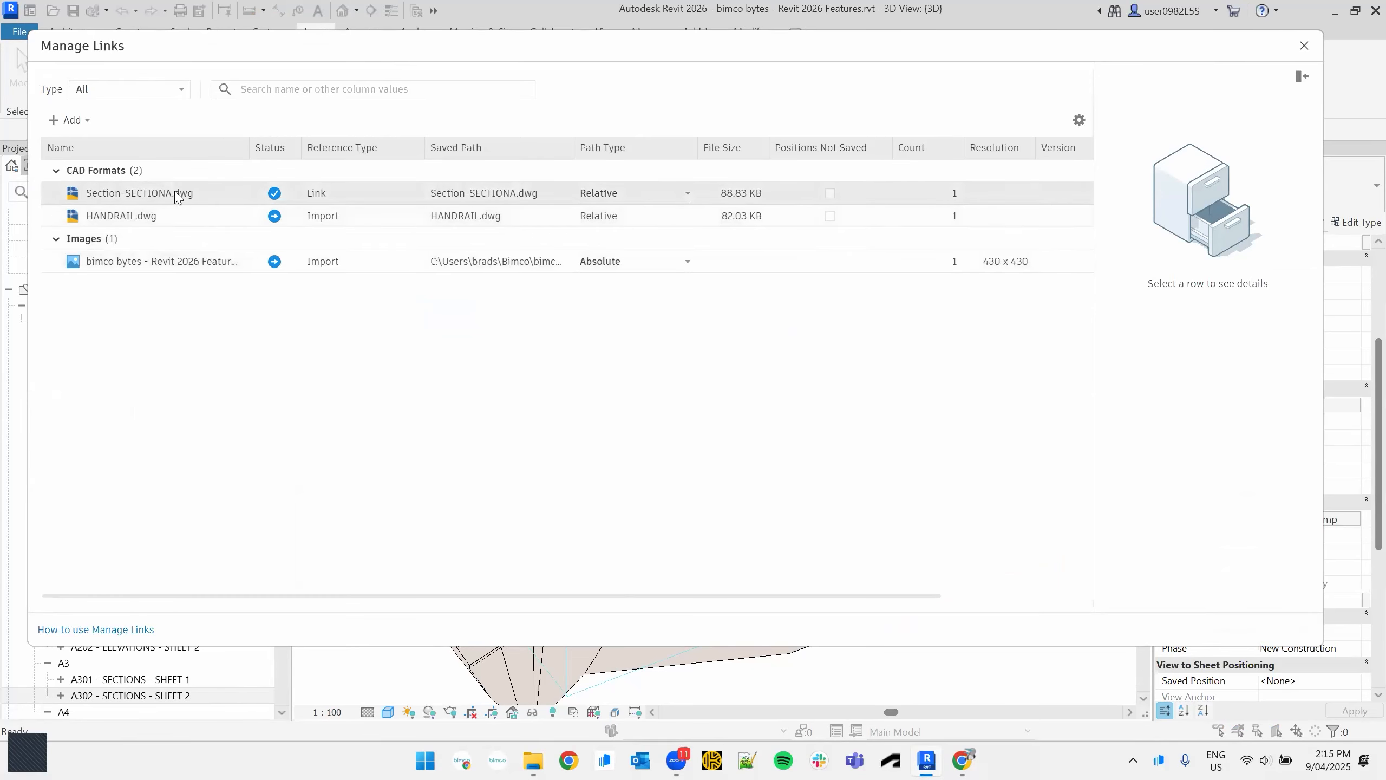
pyautogui.click(347, 227)
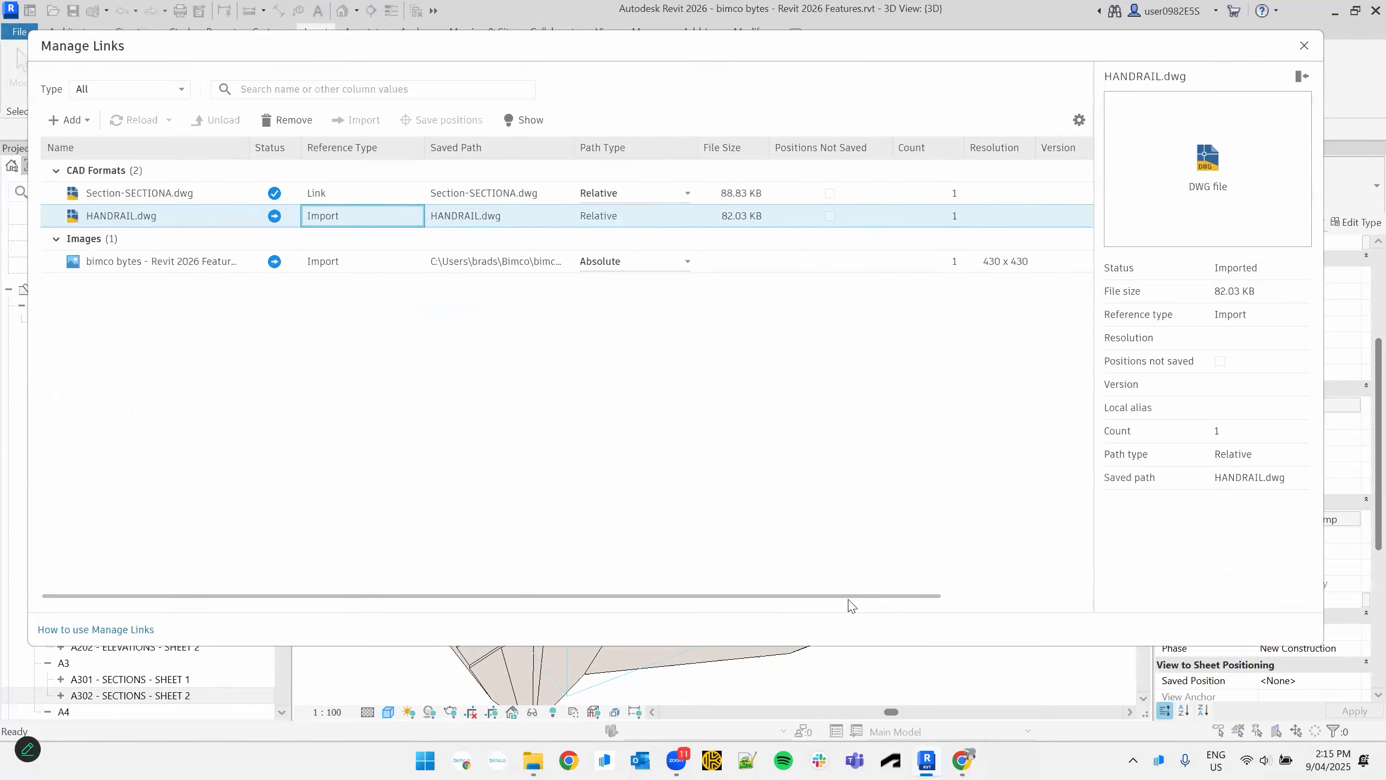
# - Show HANDRAIL.dwg from its link options, allowing the search through closed views, and select the import in the drafting view after closing Manage Links
pyautogui.moveTo(849, 596); pyautogui.dragTo(902, 596)
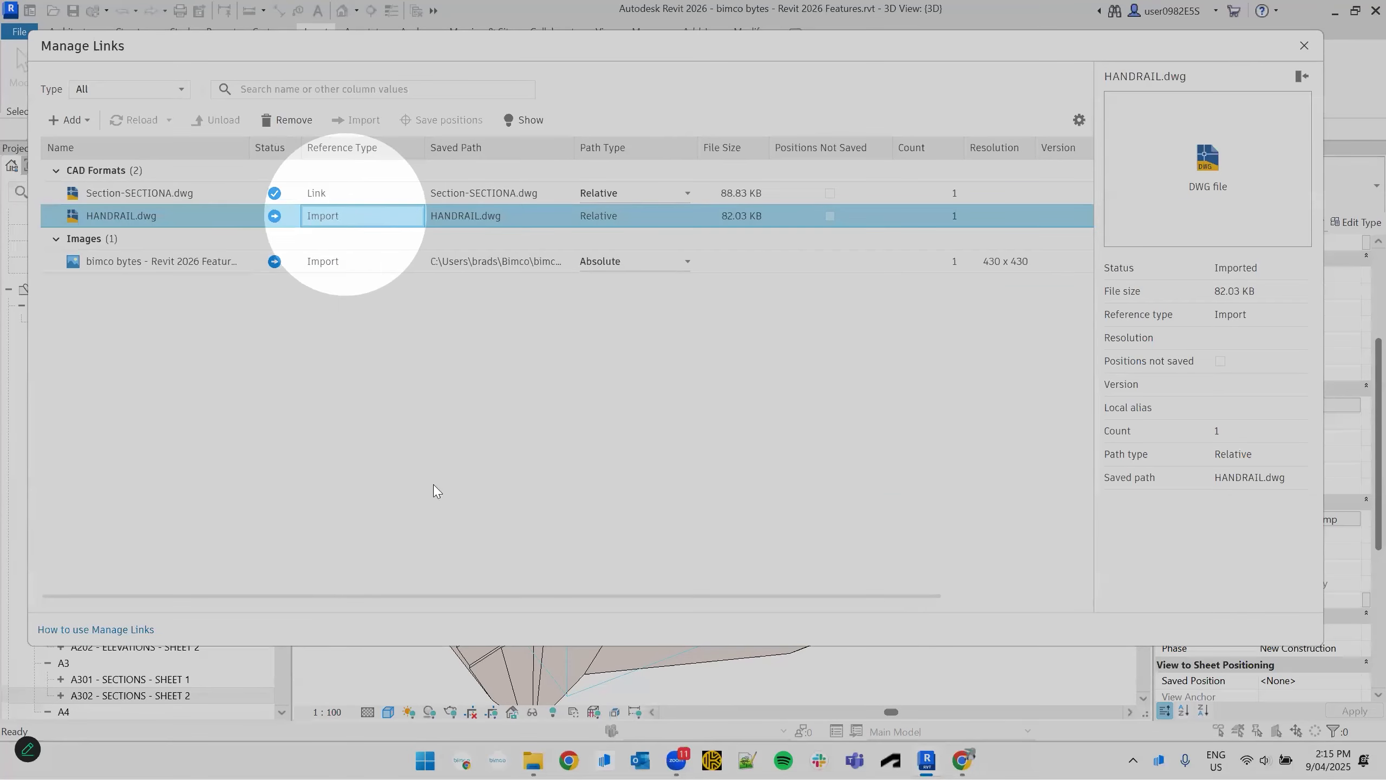
pyautogui.moveTo(495, 595); pyautogui.dragTo(919, 578)
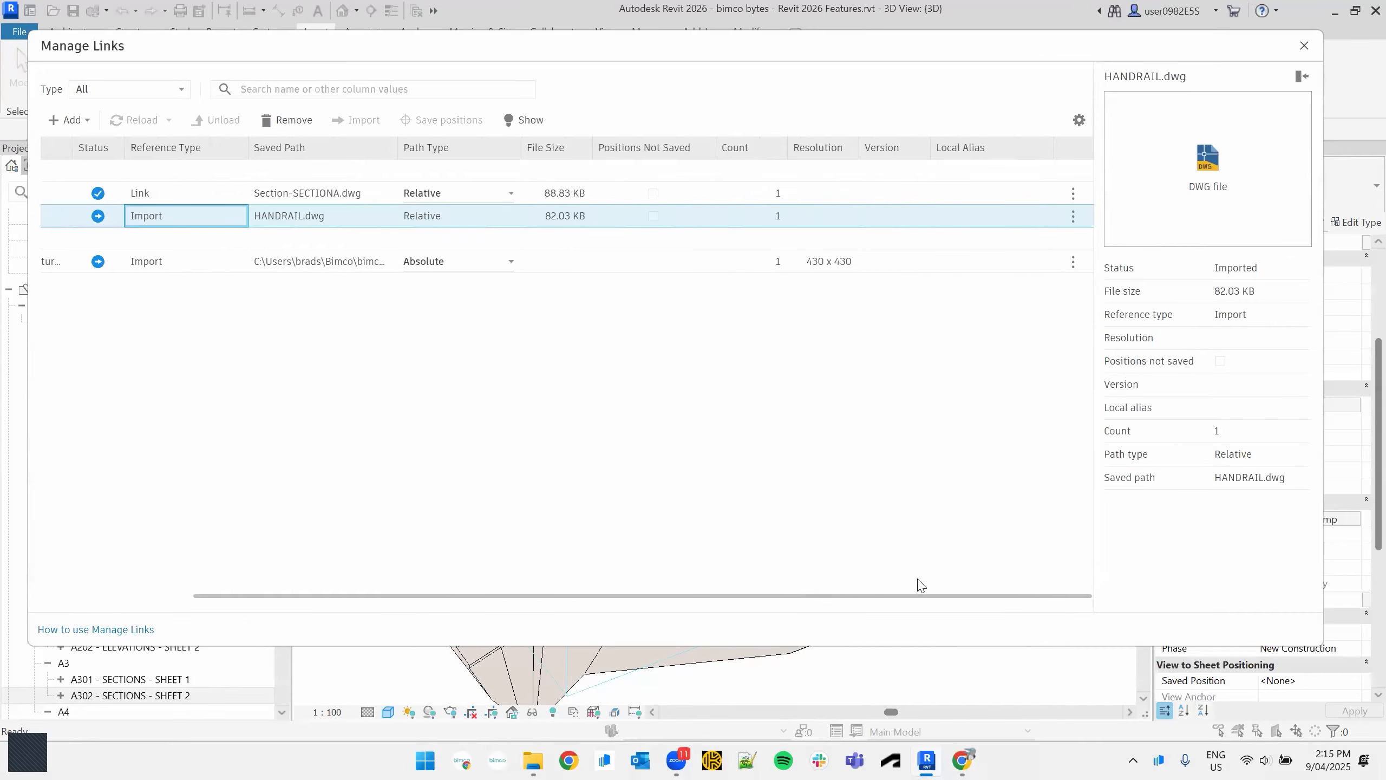
pyautogui.click(1073, 217)
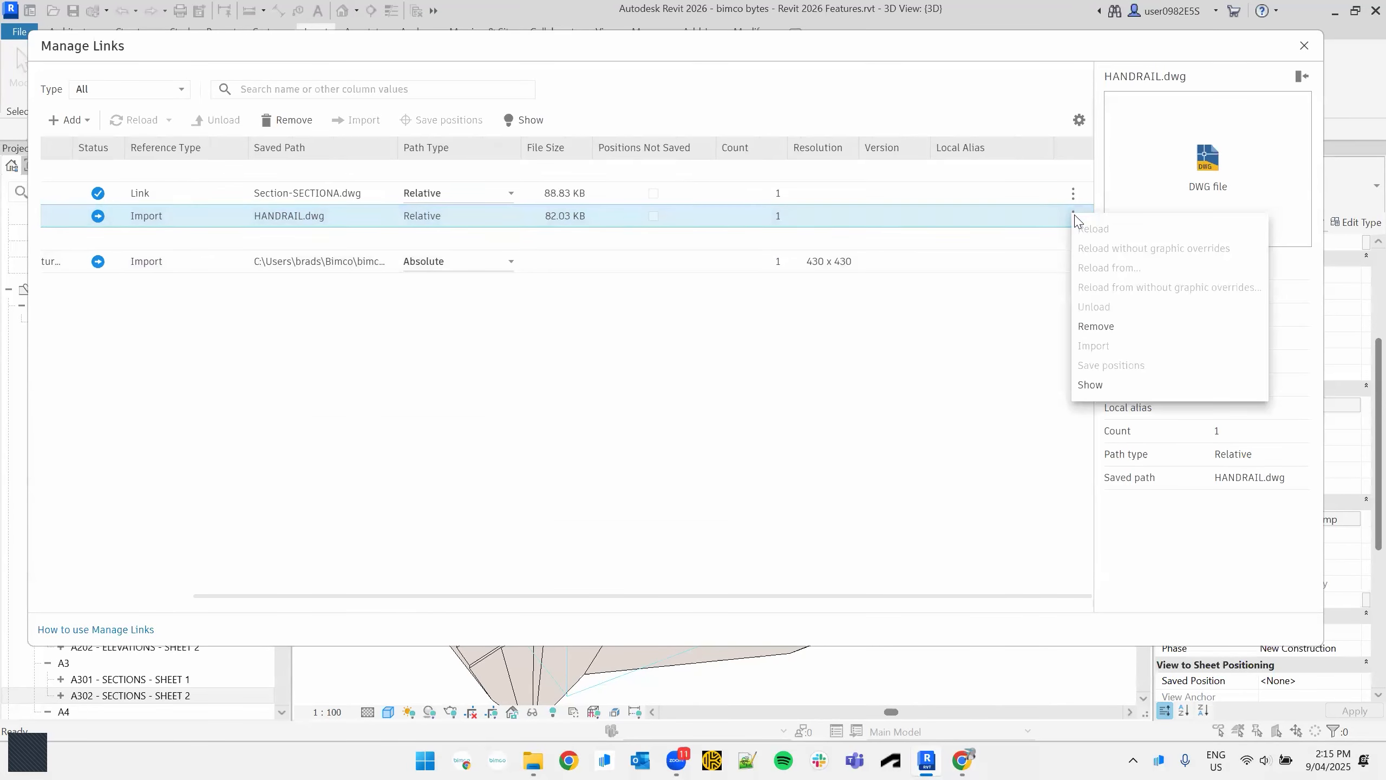
pyautogui.click(1090, 385)
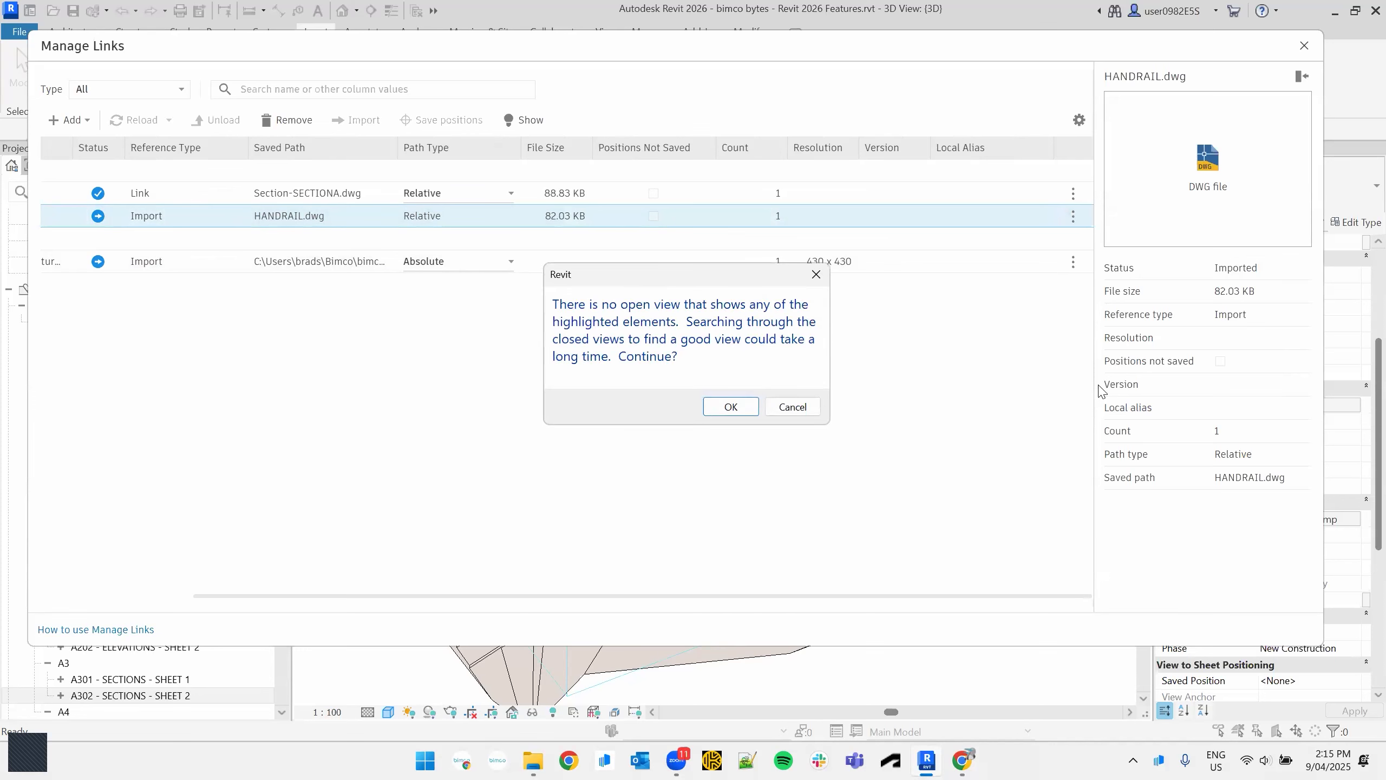
pyautogui.click(742, 410)
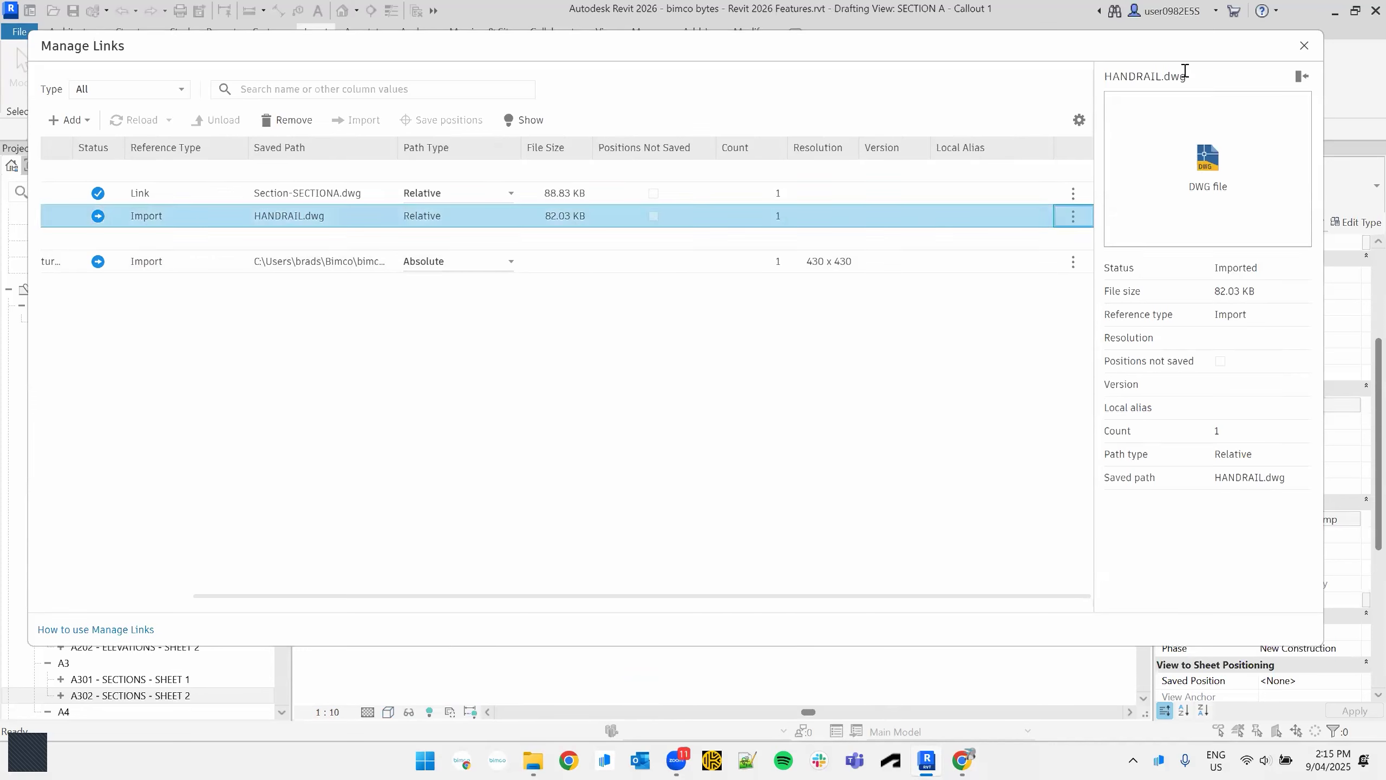
pyautogui.click(1305, 47)
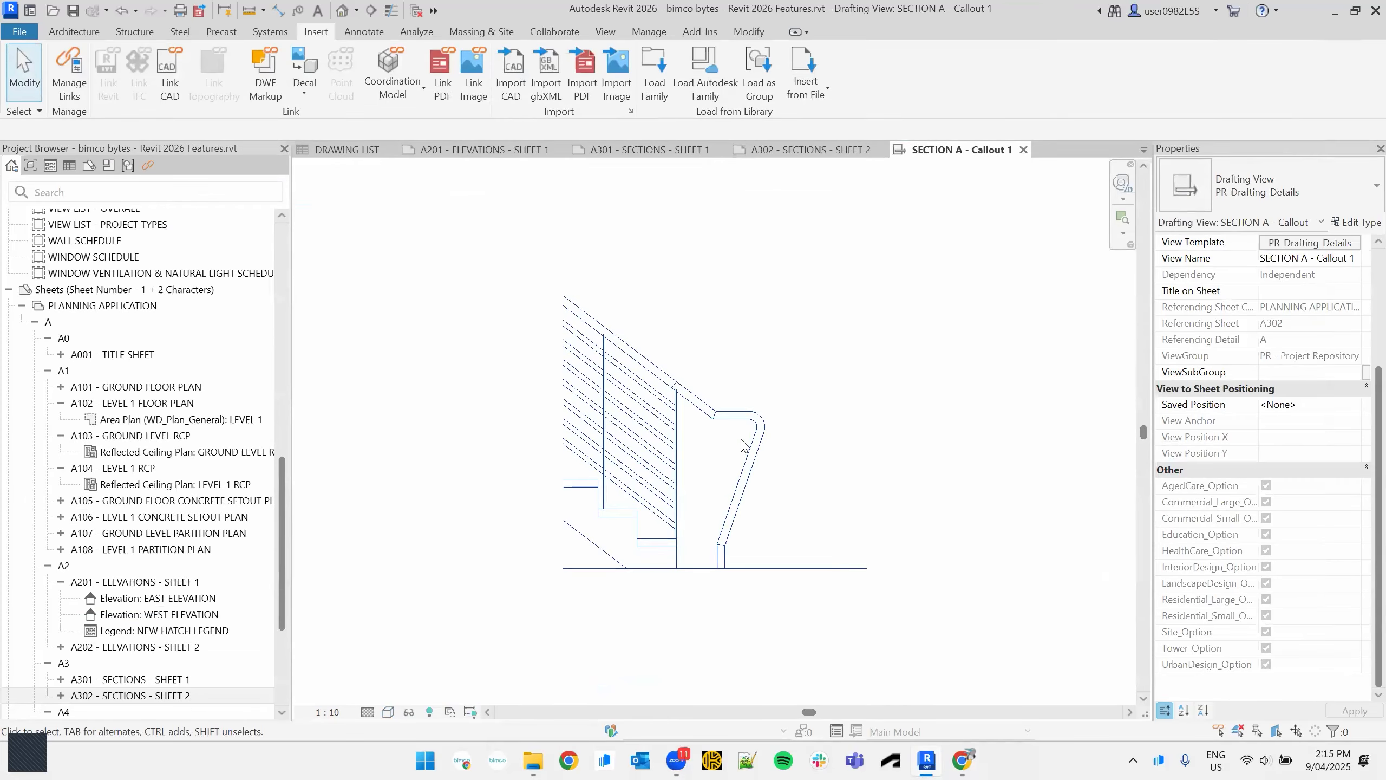
pyautogui.click(757, 435)
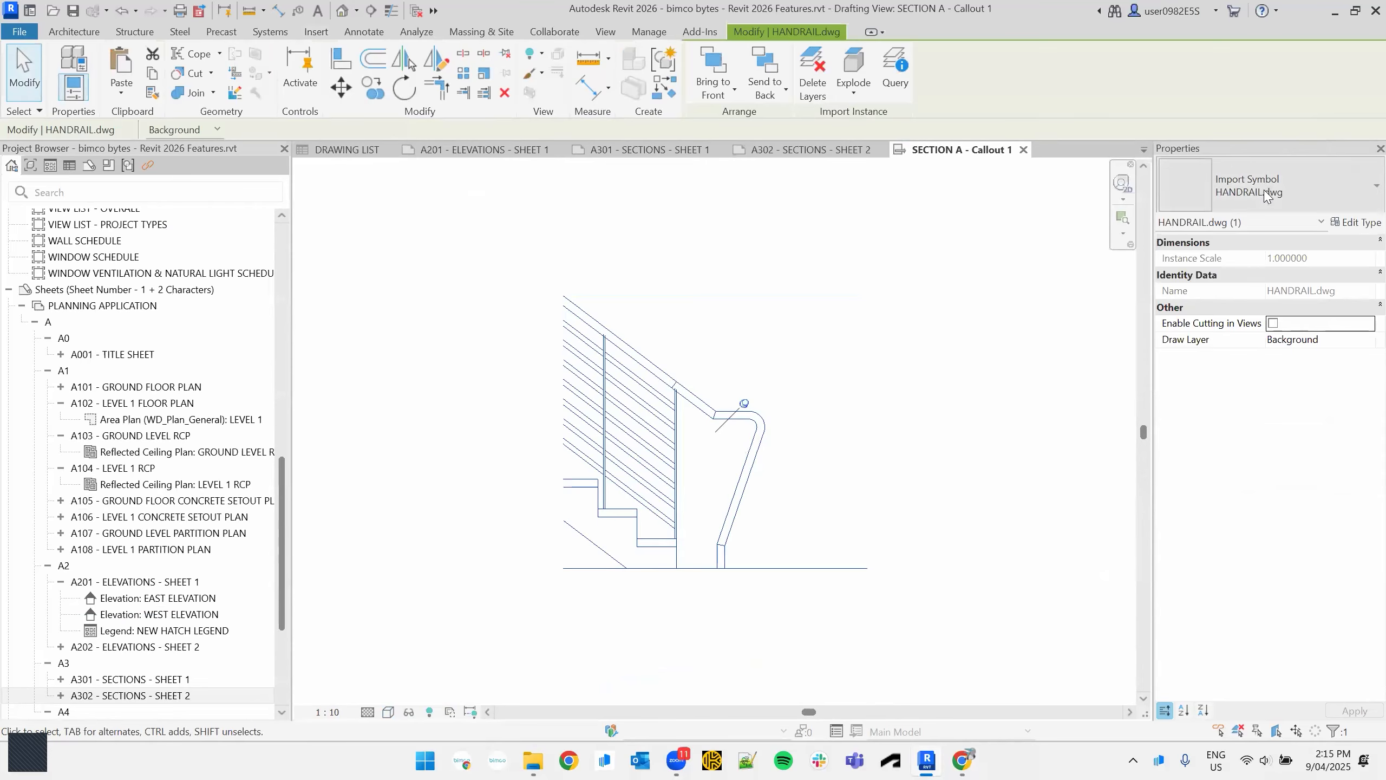